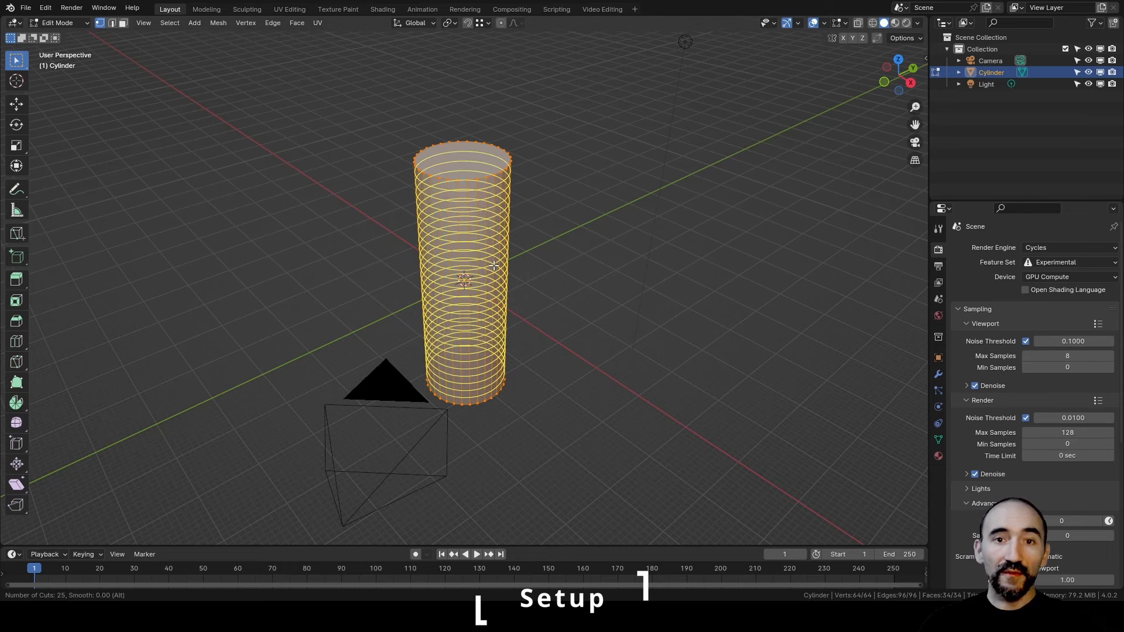
Add 25 evenly spaced horizontal loop cuts along the cylinder without sliding them, and return to Object Mode.
left_click(493, 266)
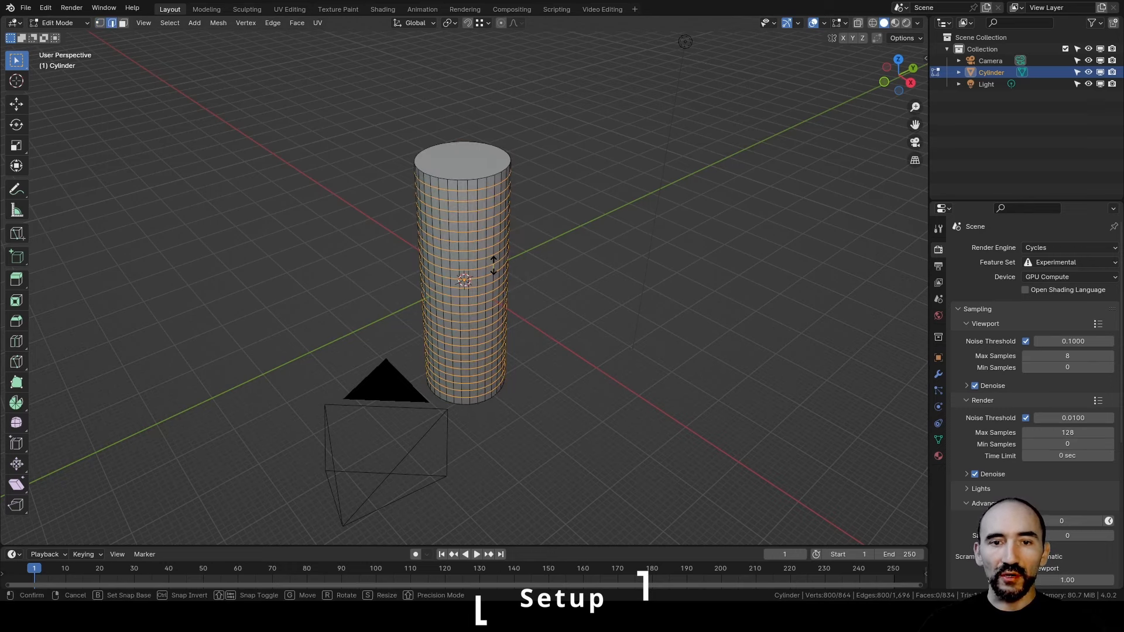
right_click(613, 219)
key("Tab")
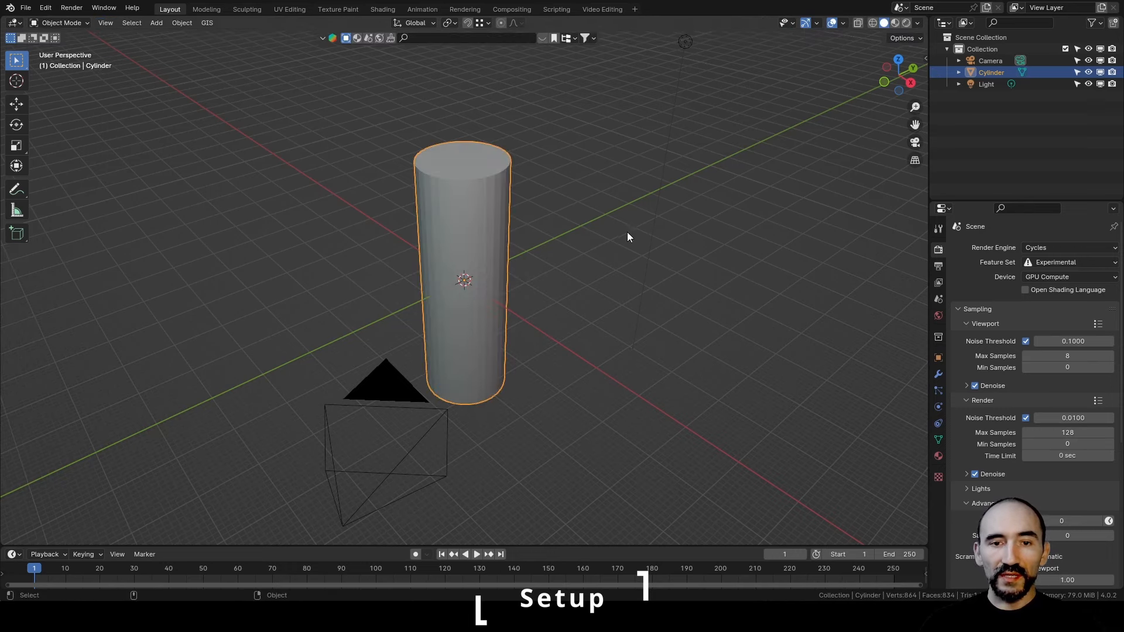
Set the camera's X and Z location to 0 mm.
mouse_move(567, 276)
middle_mouse_down()
mouse_move(519, 234)
mouse_move(559, 269)
middle_mouse_up()
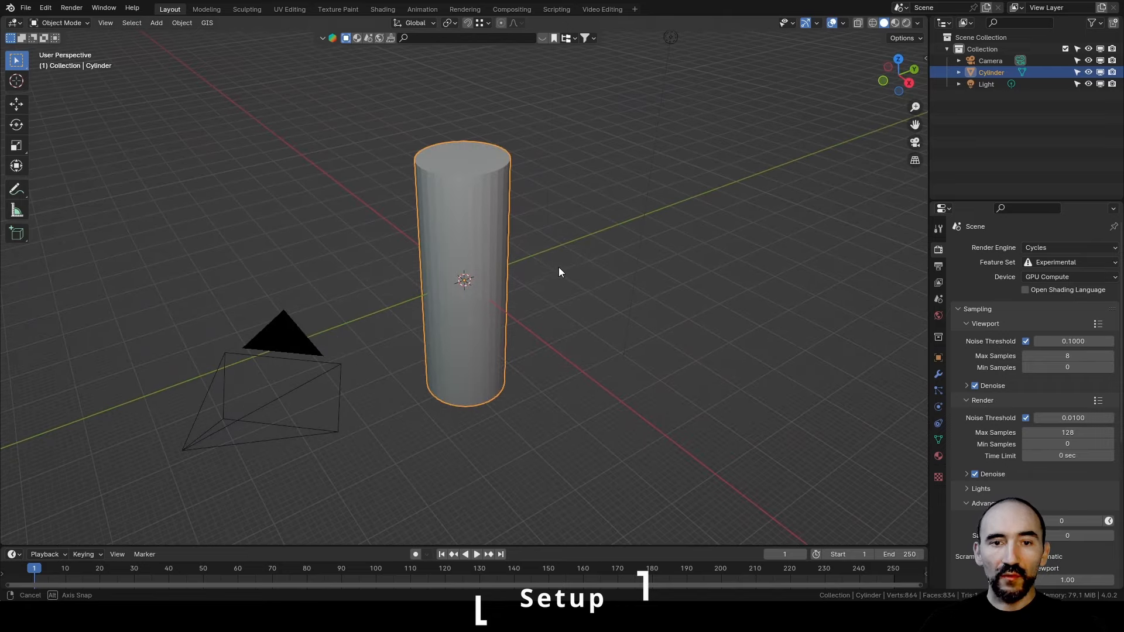
left_click(286, 341)
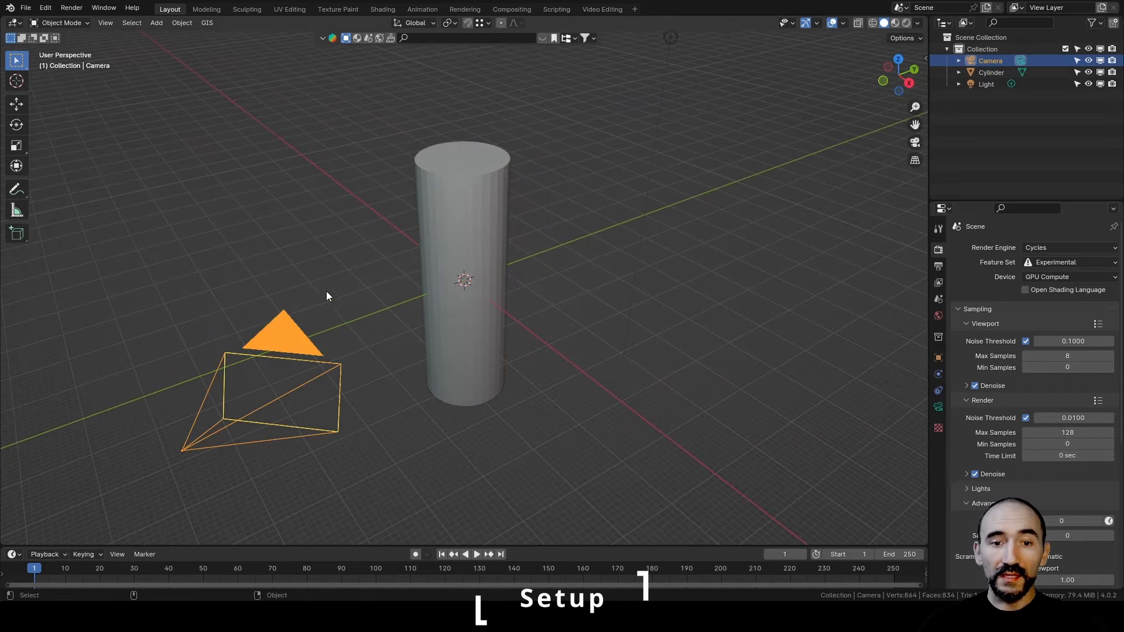
middle_click_drag(331, 339, 451, 304)
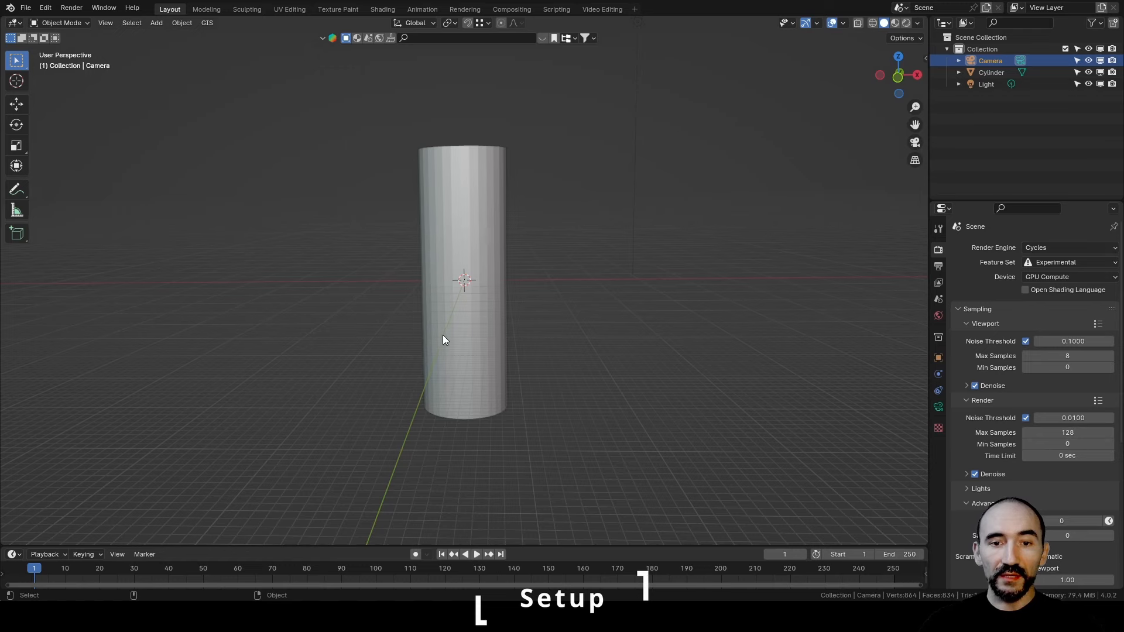
middle_click_drag(528, 307, 491, 325)
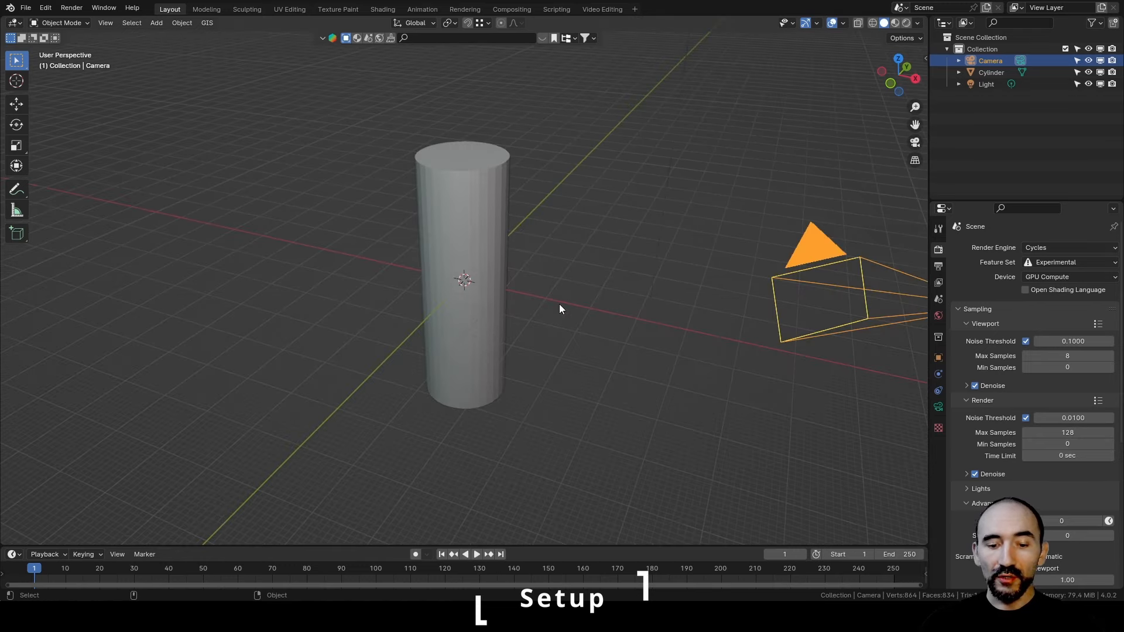
key("n")
left_click(923, 58)
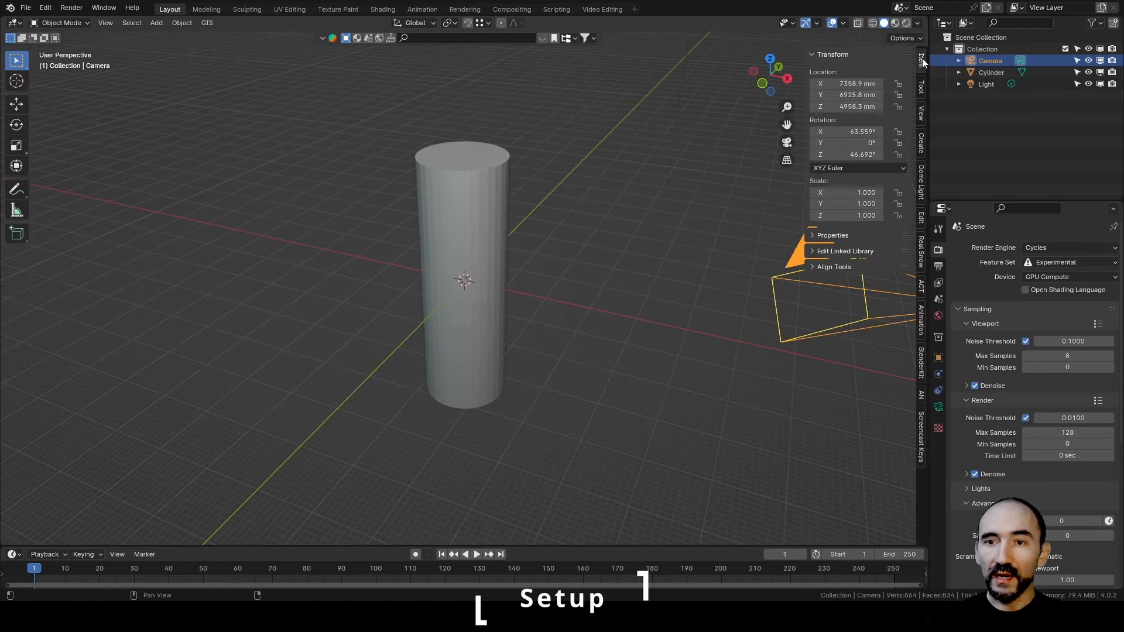
double_click(839, 83)
type("0")
key("Return")
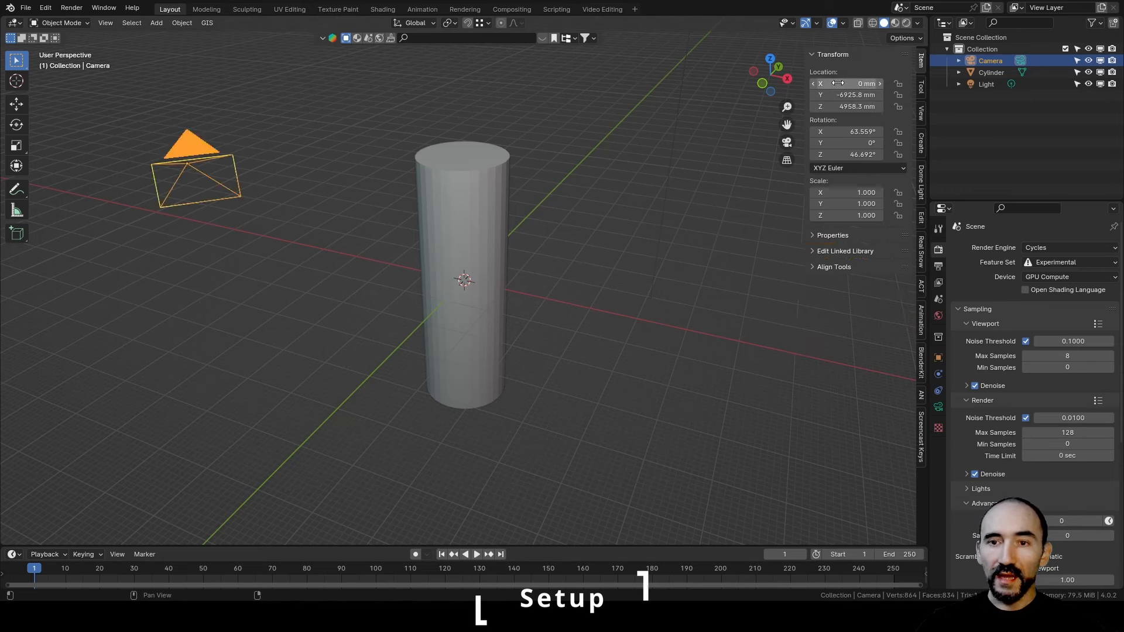
left_click(848, 106)
type("0")
key("Return")
Set the camera's rotation to 90° on X and 0° on Y and Z.
mouse_move(850, 130)
left_mouse_down()
mouse_move(850, 154)
mouse_move(864, 130)
mouse_move(849, 130)
left_mouse_up()
type("0")
key("Return")
left_click(838, 130)
type("90")
key("Return")
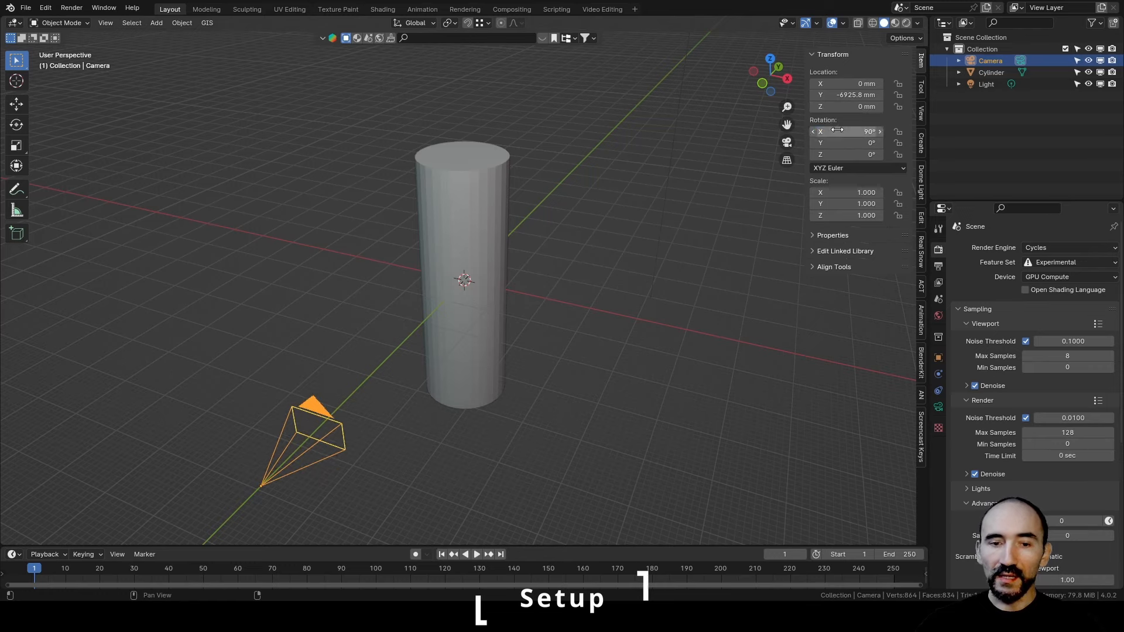
Move the camera along the global Y axis toward the cylinder, to about Y -4670 mm, and deselect it.
middle_click_drag(532, 307, 319, 317)
key("g")
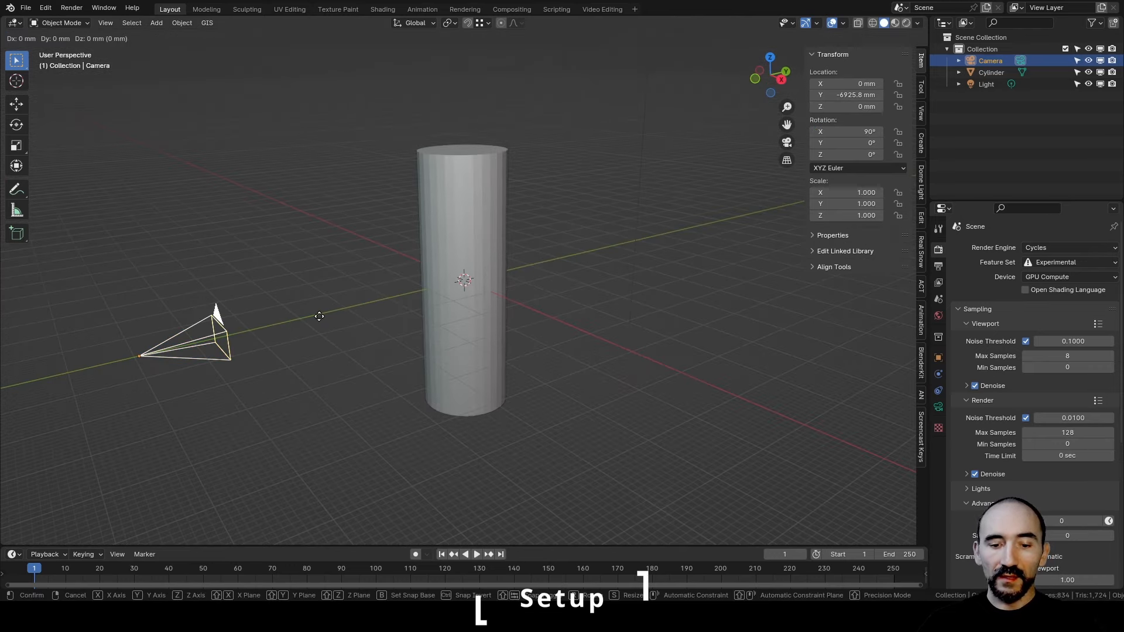
key("y")
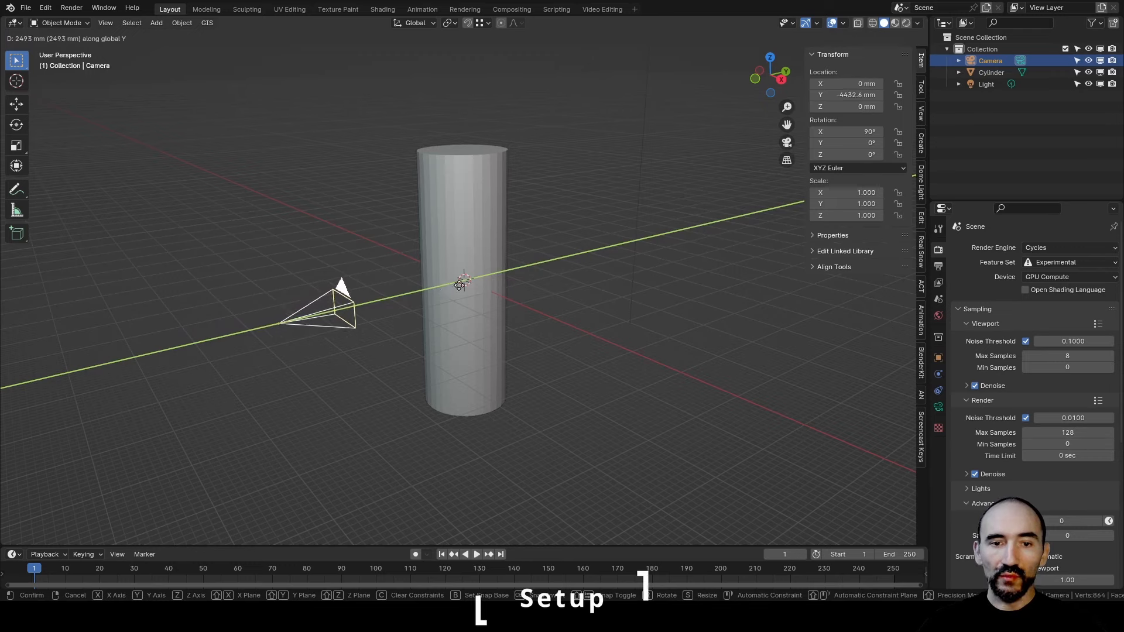
left_click(447, 283)
middle_click_drag(446, 284, 595, 253)
left_click(592, 251)
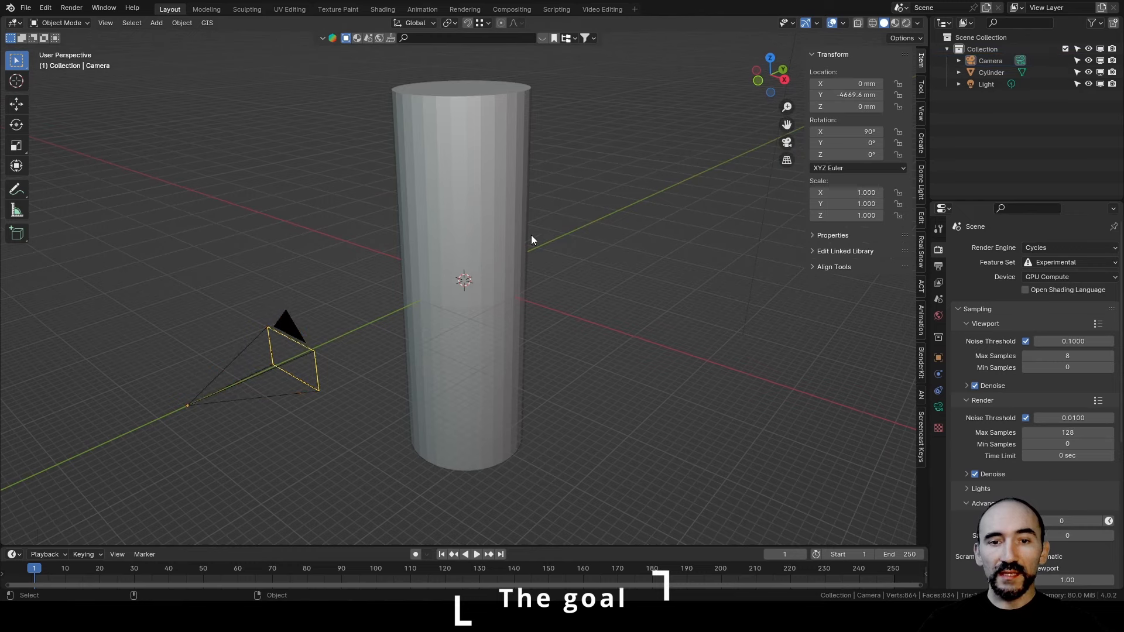
left_click(483, 185)
middle_click_drag(505, 246, 533, 312)
middle_click_drag(463, 283, 435, 280)
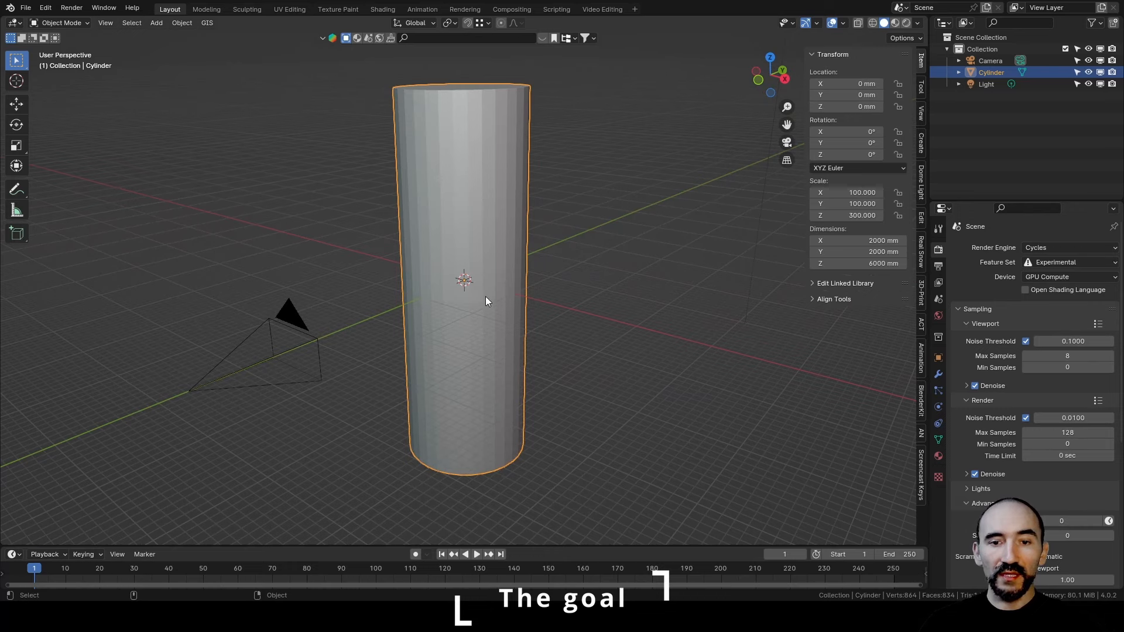
middle_click_drag(525, 259, 554, 301)
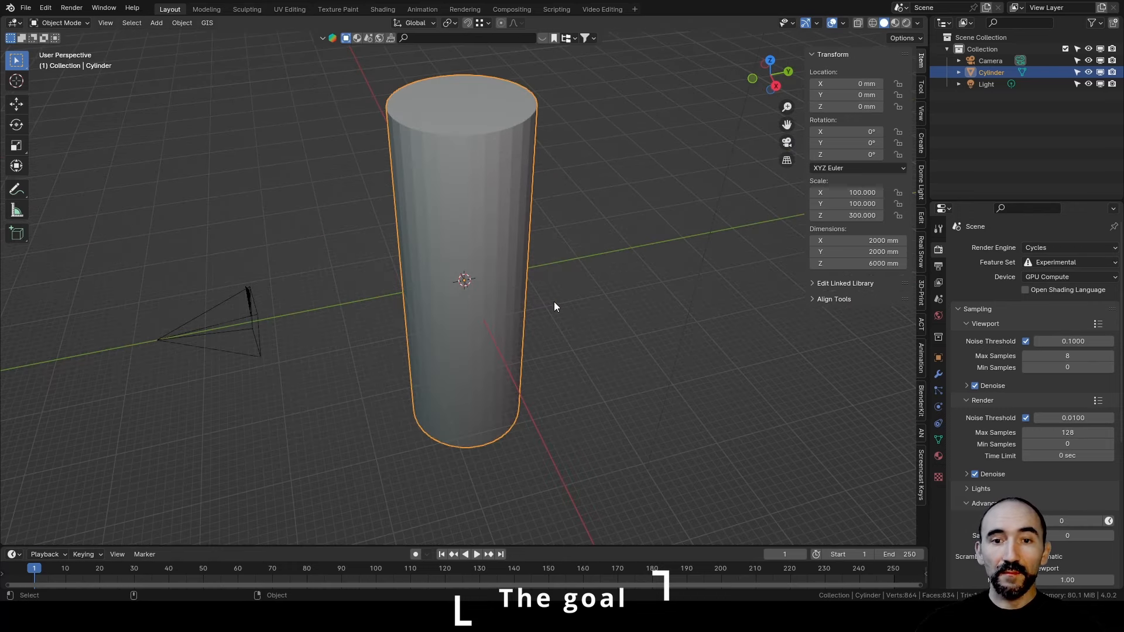
In the top wireframe view, move the camera along Y toward the cylinder, to about Y -3032 mm.
key("KP_7")
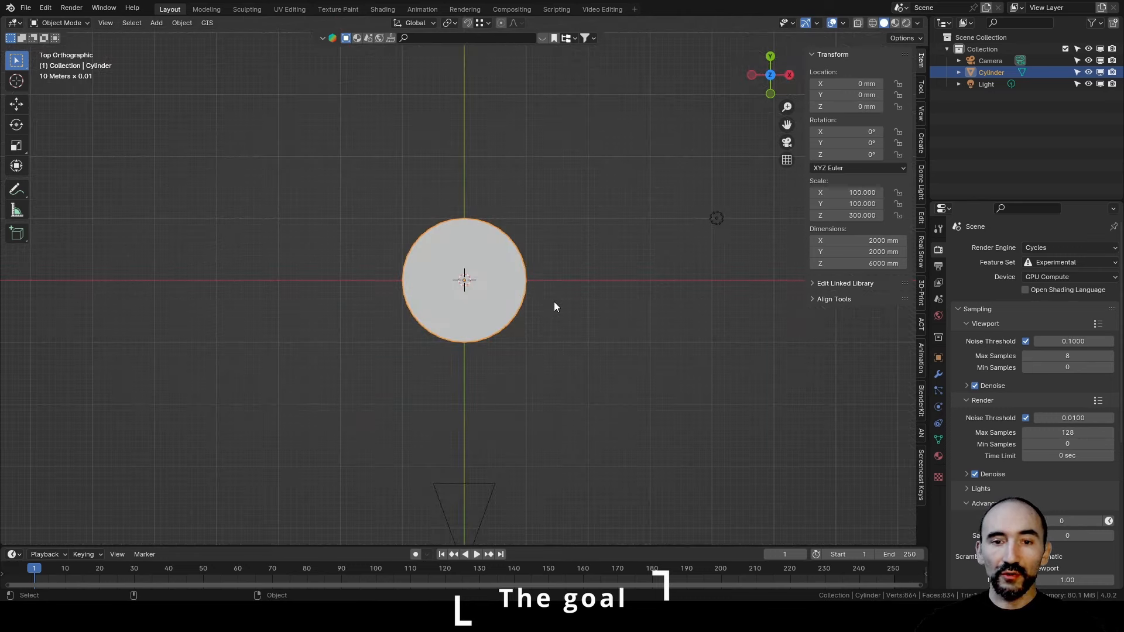
middle_click_drag(565, 370, 564, 297, "shift")
scroll(564, 298, "up", 1)
key("shift+z")
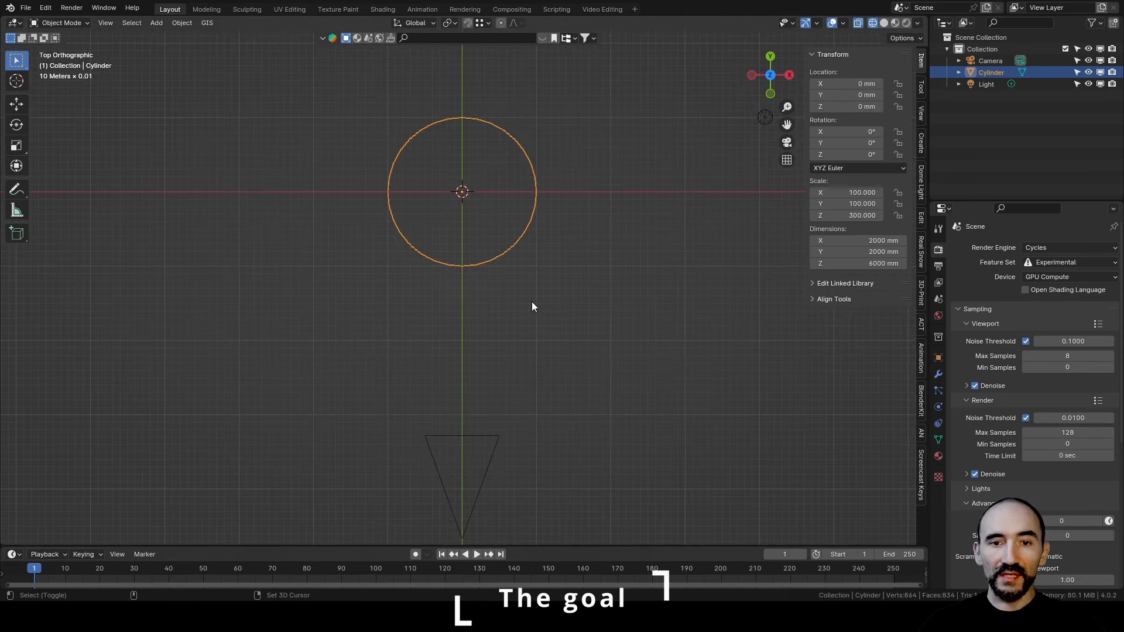
left_click(486, 437)
key("g")
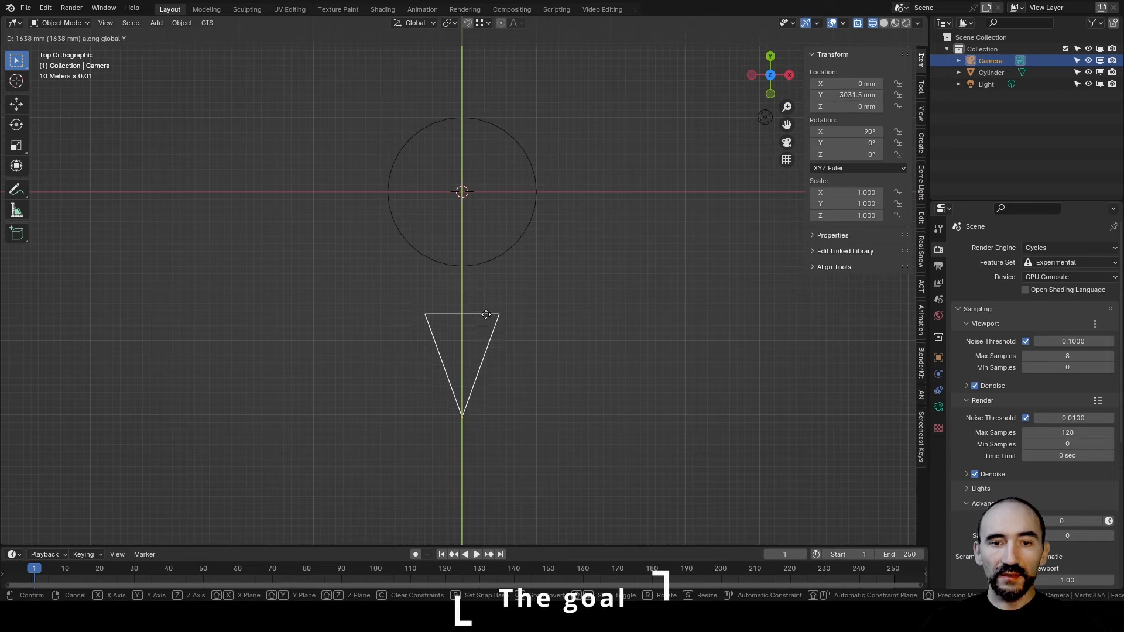
left_click(486, 314)
Annotate the top view with a blue zigzag around the cylinder's outline, its spikes growing away from the camera, and magenta tangent sight lines from the camera.
scroll(514, 316, "up", 2)
middle_click_drag(520, 271, 527, 311, "shift")
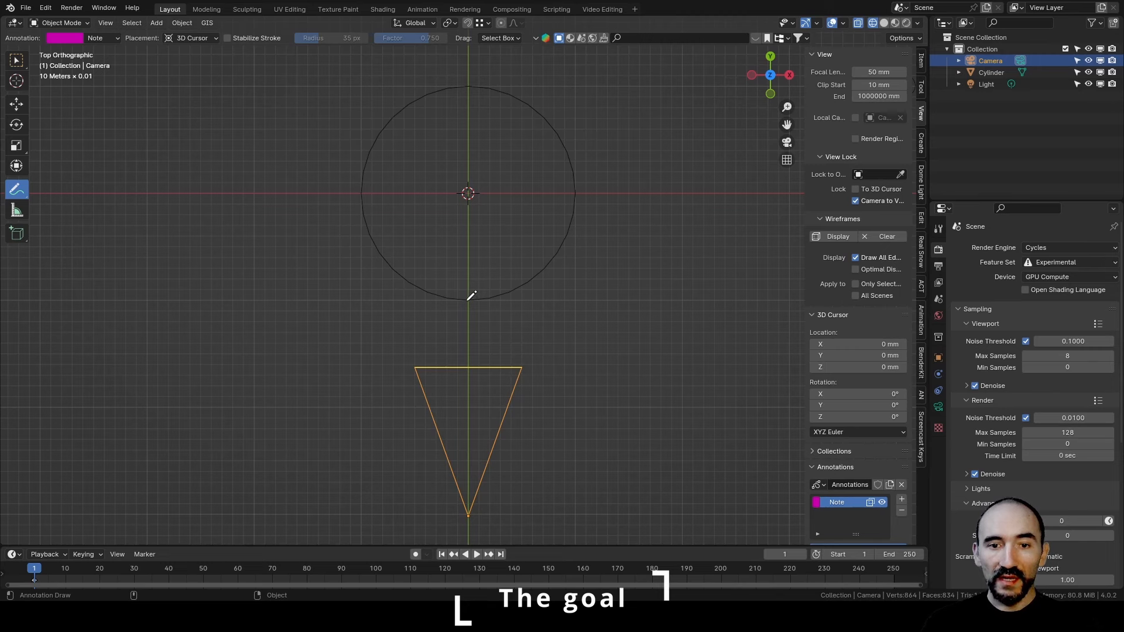
mouse_move(475, 295)
left_mouse_down()
mouse_move(557, 271)
mouse_move(556, 90)
left_mouse_up()
mouse_move(464, 291)
left_mouse_down()
mouse_move(451, 293)
mouse_move(442, 76)
left_mouse_up()
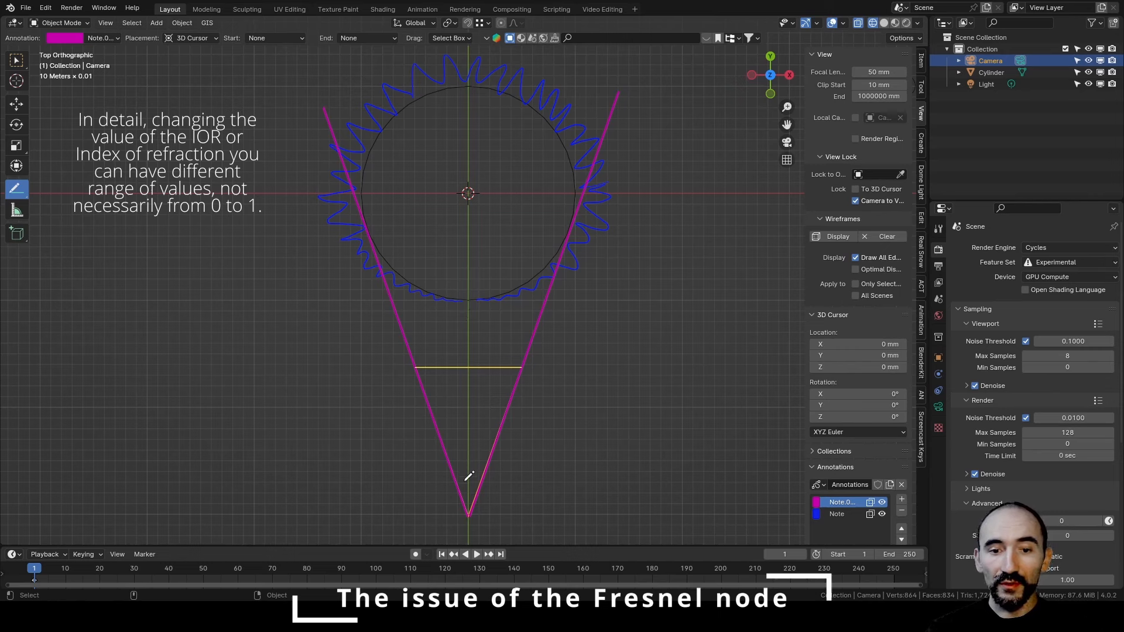
Draw white annotation arrows from the cylinder's front and from the camera toward each other, plus a perpendicular arrow with a right-angle mark at the tangent sight line.
mouse_move(468, 303)
left_mouse_down()
mouse_move(469, 355)
mouse_move(476, 342)
left_mouse_up()
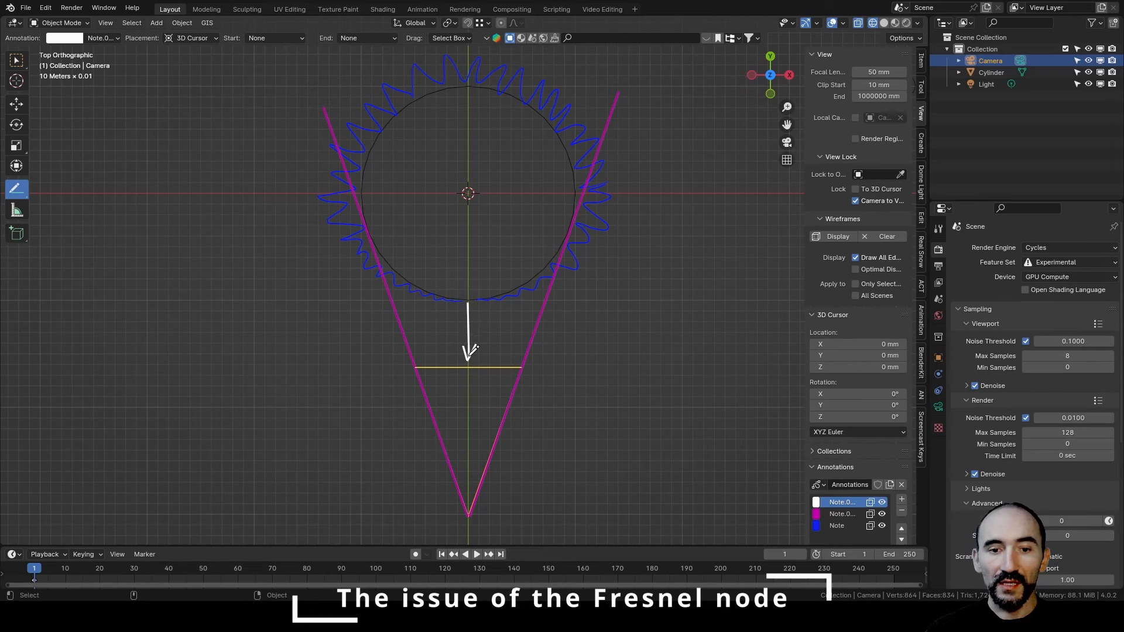
mouse_move(468, 516)
left_mouse_down()
mouse_move(471, 440)
mouse_move(474, 458)
left_mouse_up()
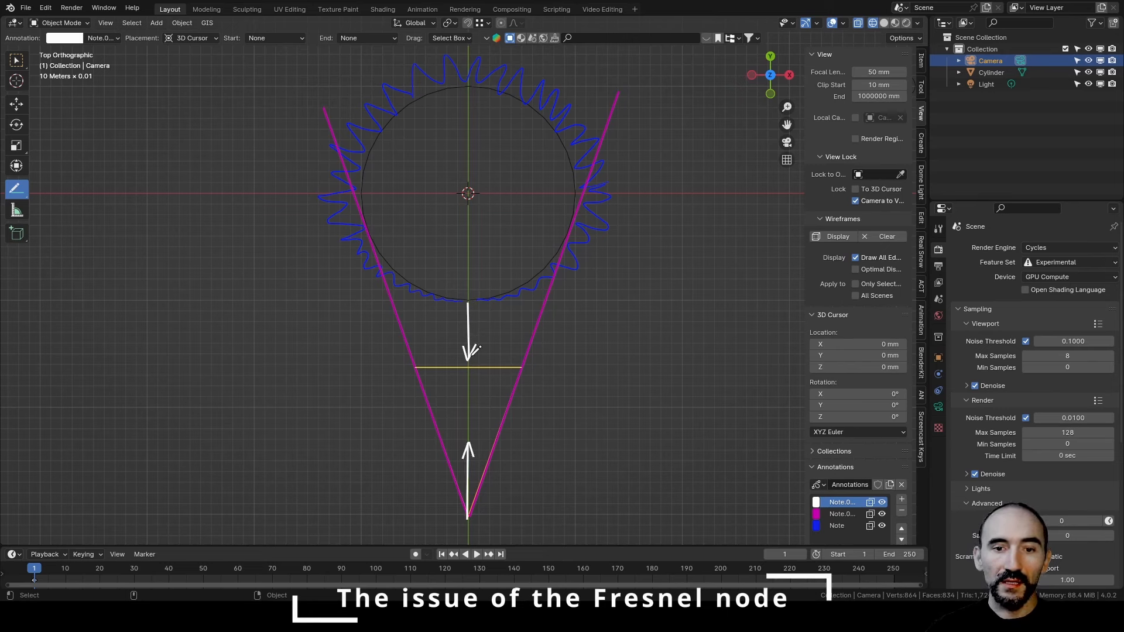
mouse_move(573, 221)
left_mouse_down()
mouse_move(649, 244)
mouse_move(595, 254)
mouse_move(562, 244)
left_mouse_up()
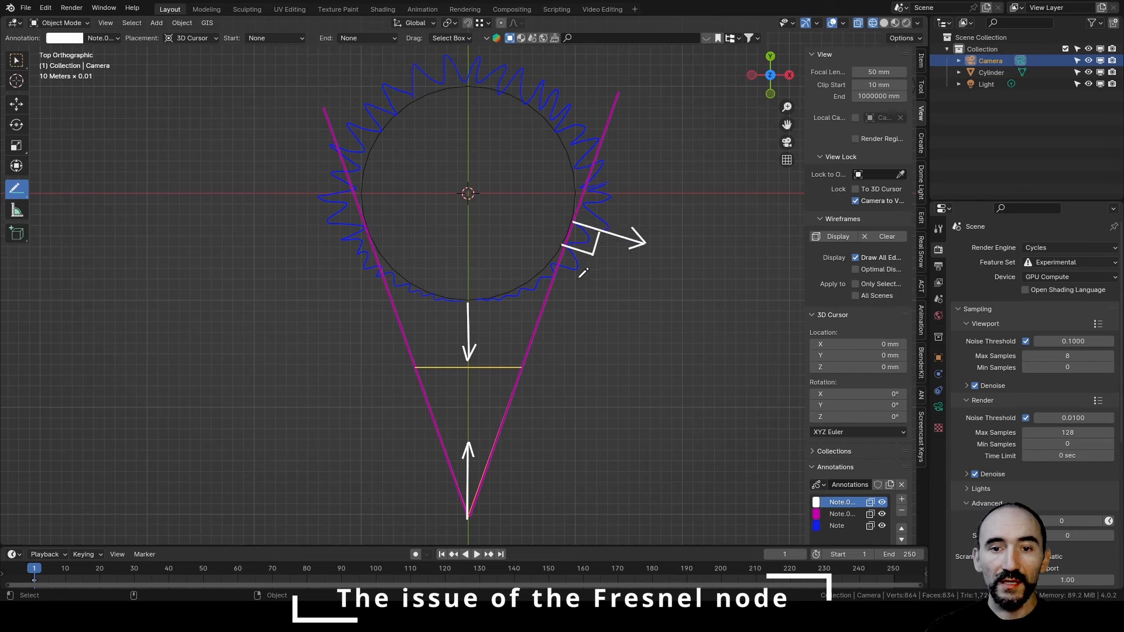
Write the annotation labels 90° and 1 beside the perpendicular side arrow and 0 beside the cylinder's front arrow.
left_click_drag(603, 277, 593, 297)
left_click_drag(612, 274, 613, 275)
left_click_drag(625, 273, 625, 274)
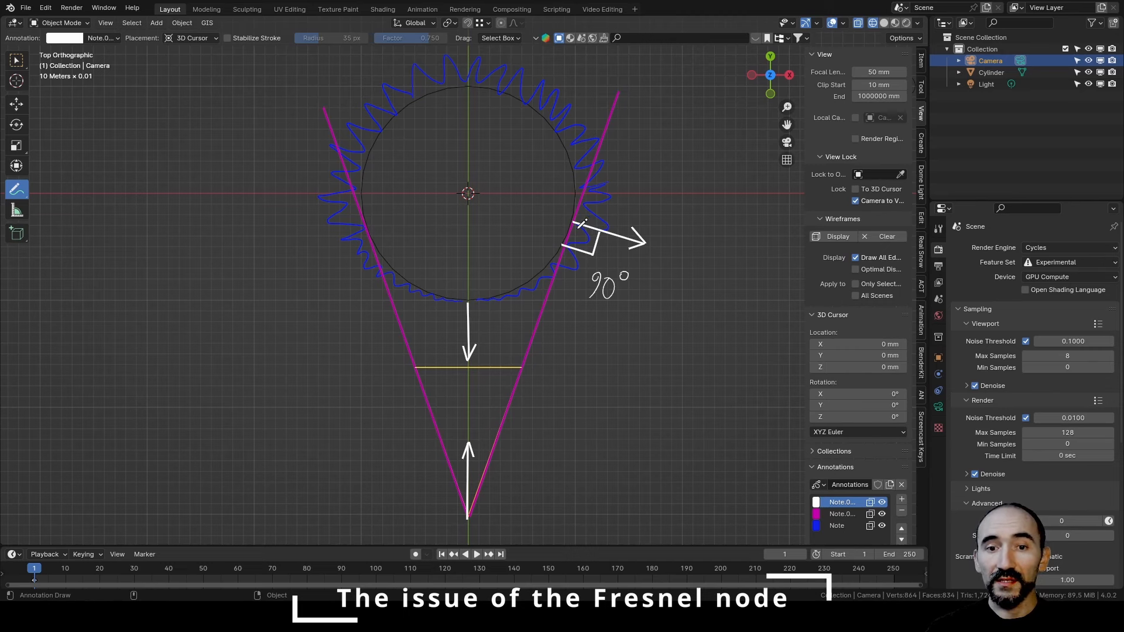
left_click_drag(476, 306, 475, 310)
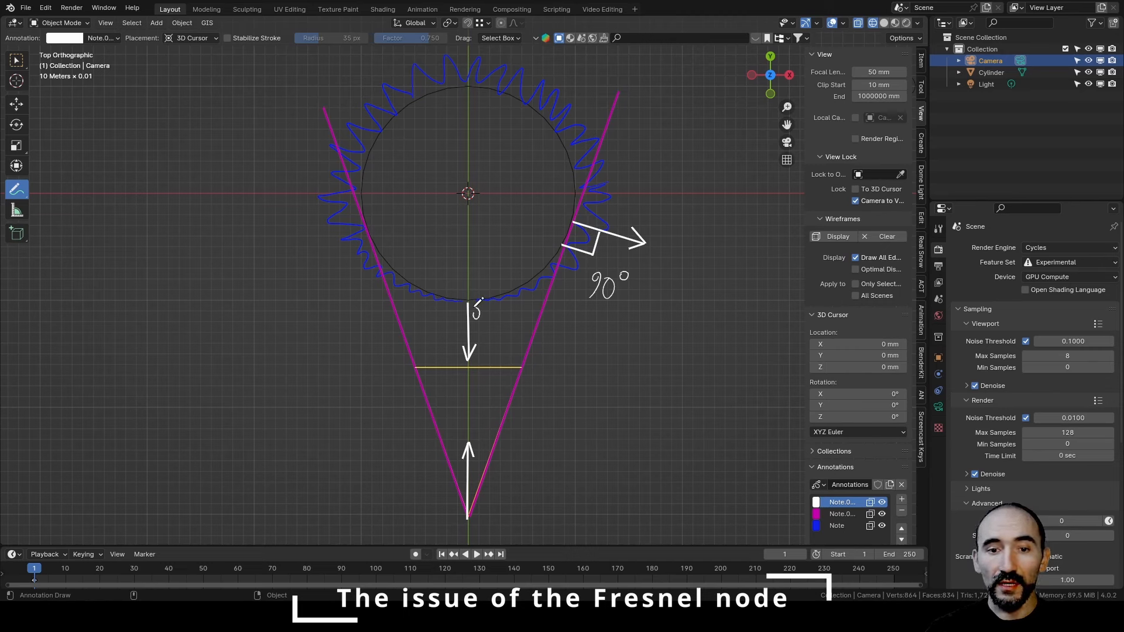
mouse_move(554, 222)
left_mouse_down()
mouse_move(563, 208)
mouse_move(564, 225)
left_mouse_up()
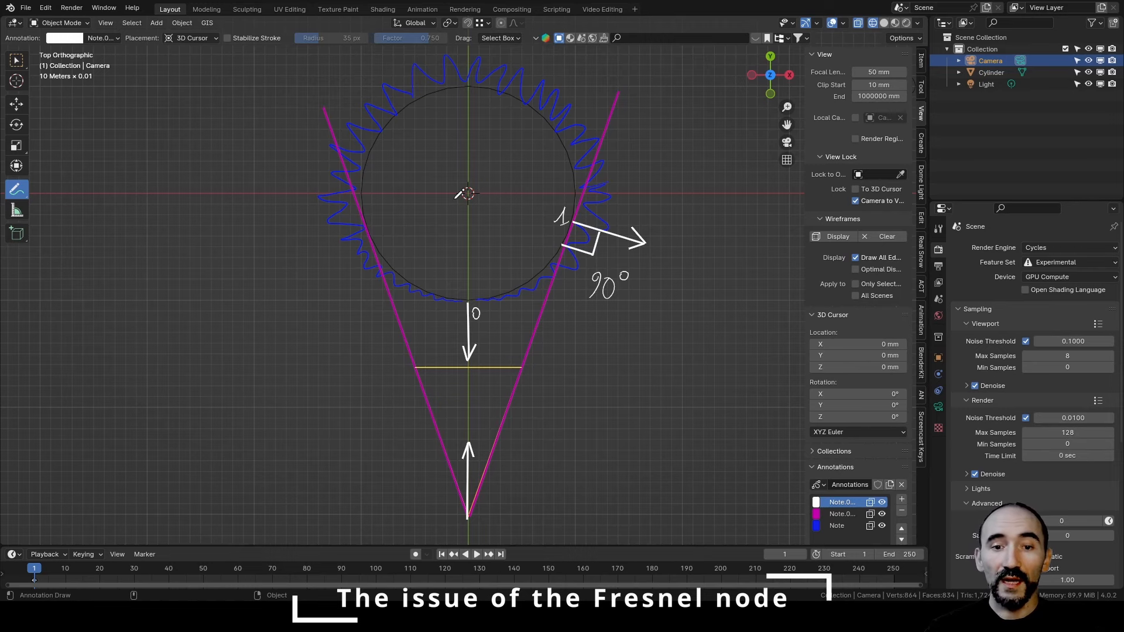
Switch to the Shading workspace and create a new material for the cylinder.
left_click(383, 9)
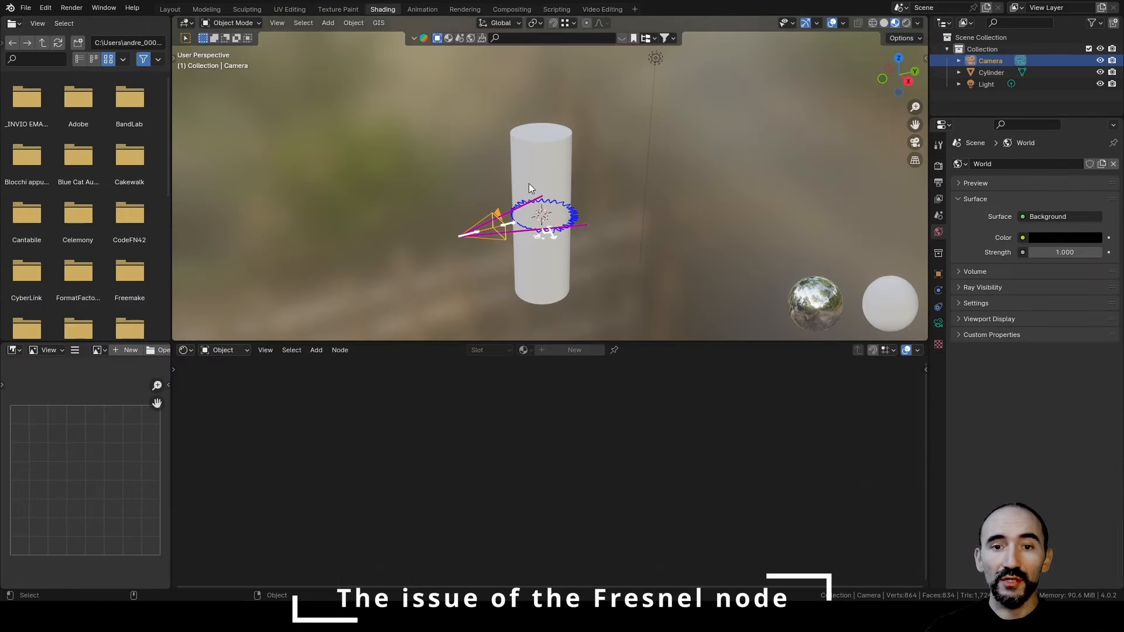
scroll(546, 188, "up", 2)
left_click(577, 316)
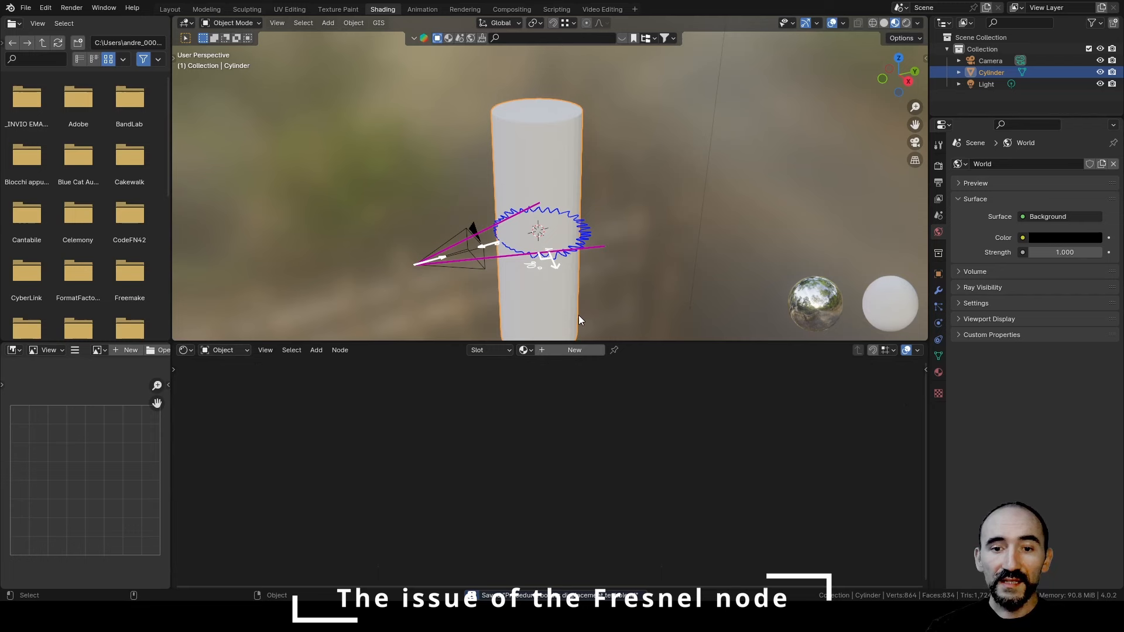
left_click(574, 350)
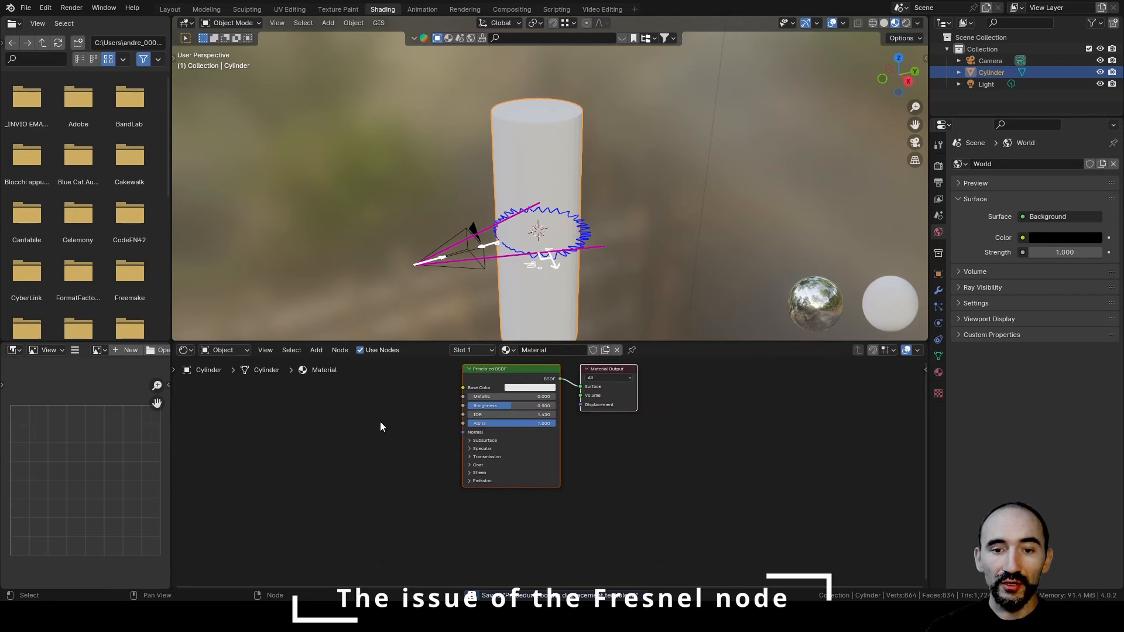
Add a Fresnel node to the cylinder's material, placed before the Principled BSDF.
scroll(416, 451, "up", 2)
key("F3")
type("fresnel")
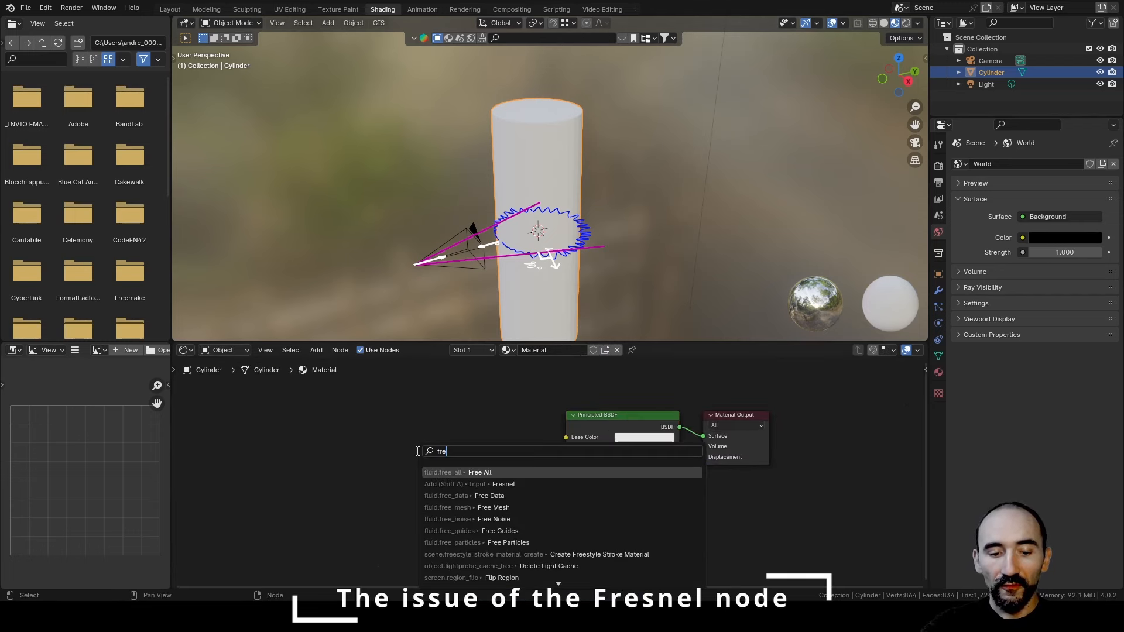
key("Return")
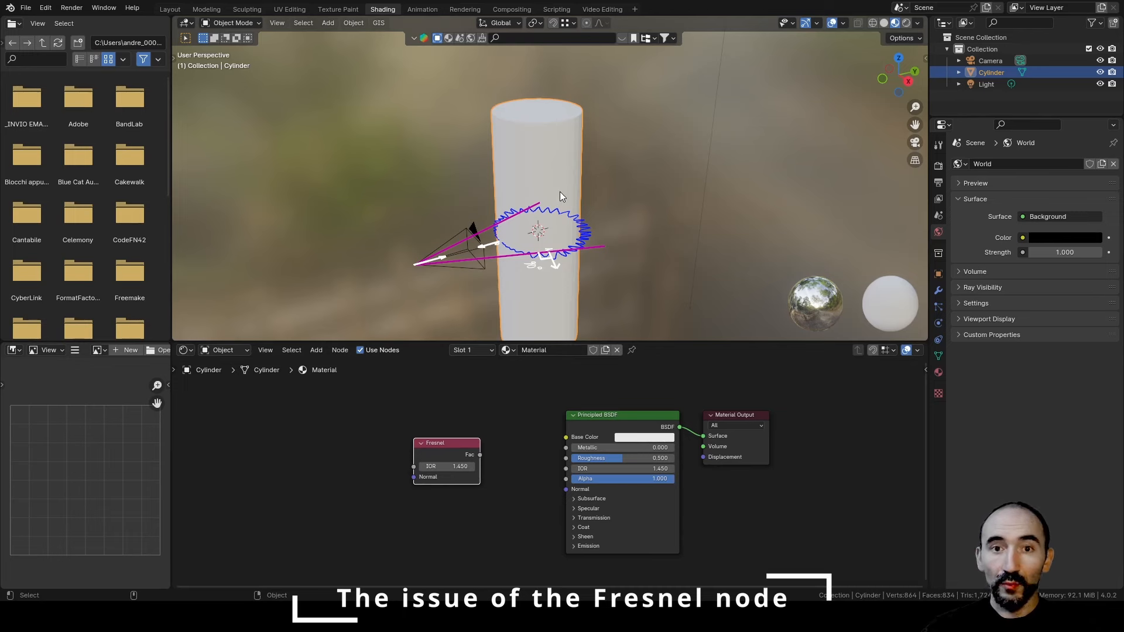
Preview the Fresnel node's output directly on the material surface in the camera view, and set its IOR to 1.260.
key("KP_0")
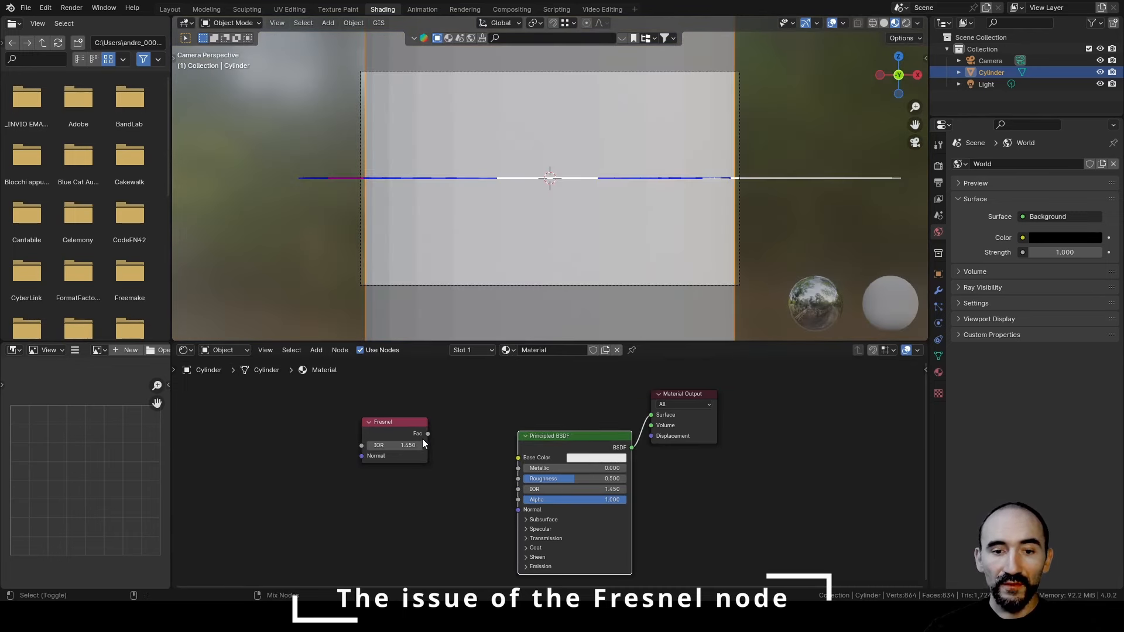
left_click(386, 430, "ctrl+shift")
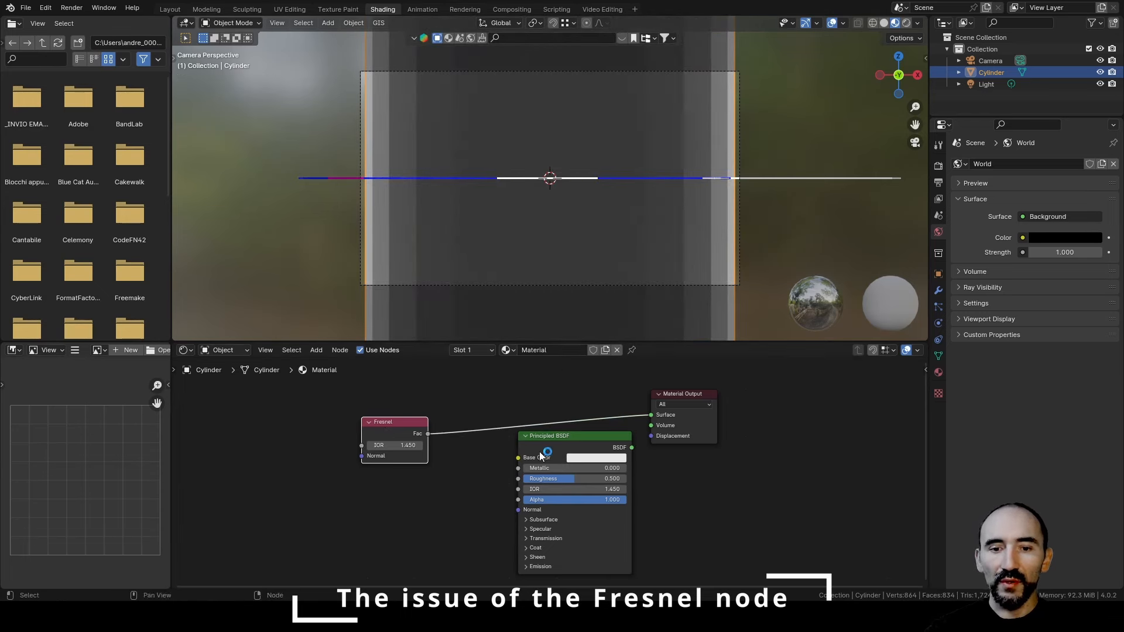
left_click_drag(404, 446, 386, 446)
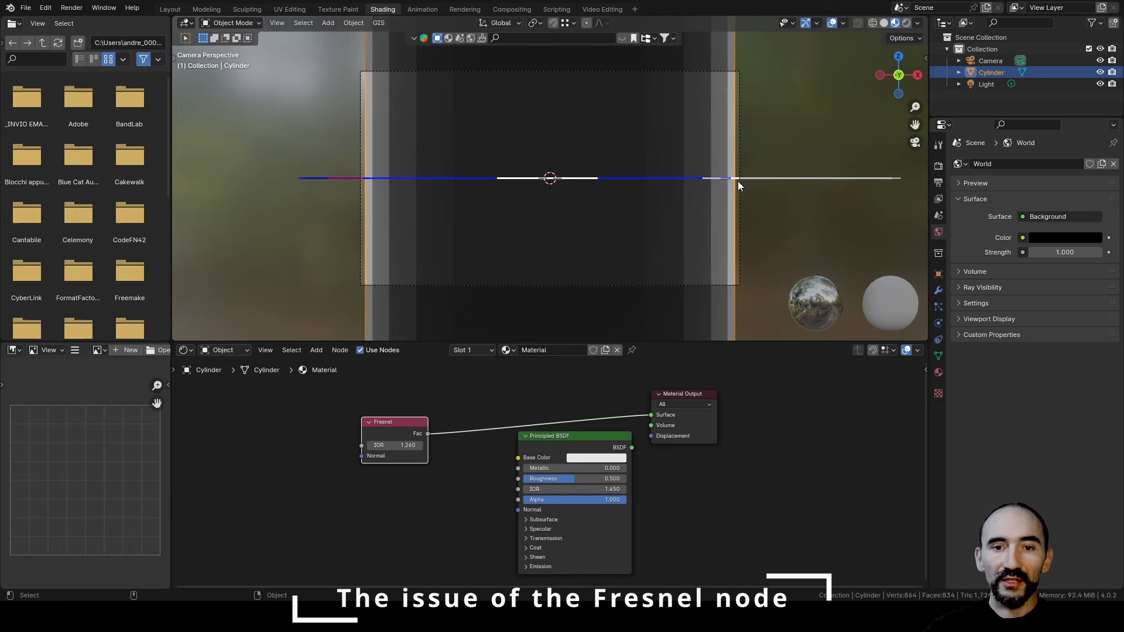
key("KP_0")
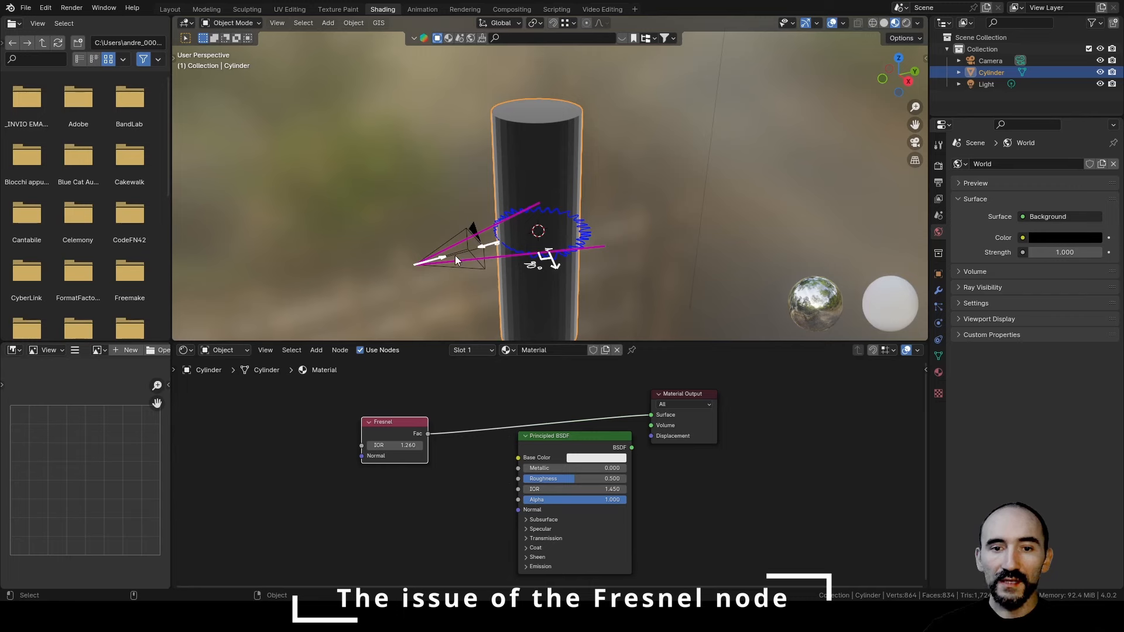
middle_click_drag(461, 255, 540, 181)
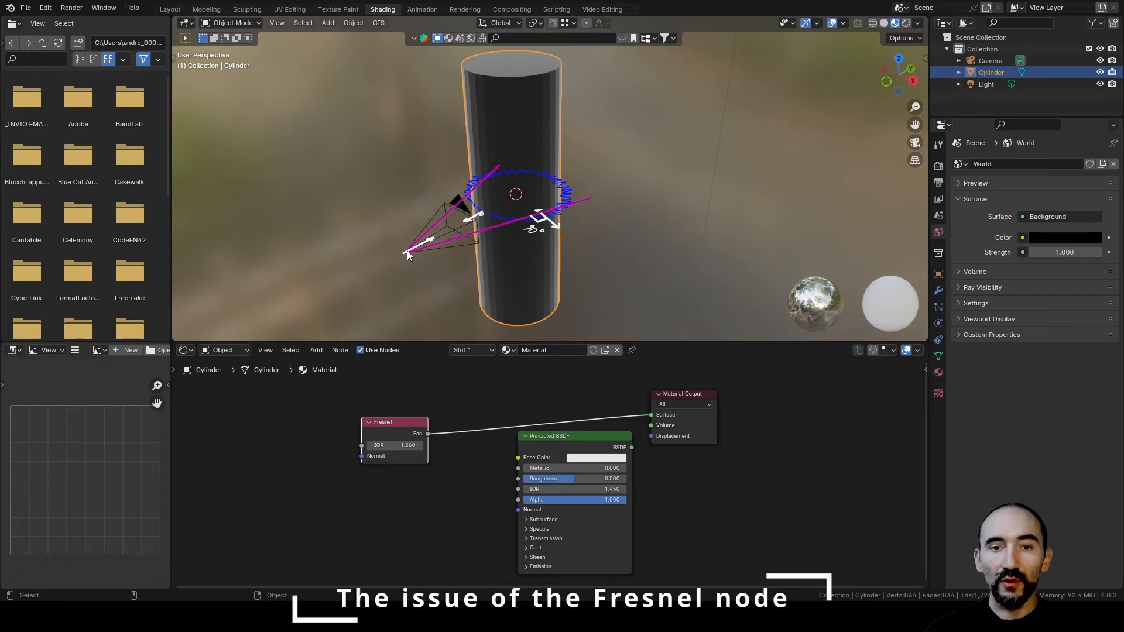
Add a Displacement node to the cylinder's material and connect the Fresnel factor to its Scale.
scroll(408, 253, "up", 3)
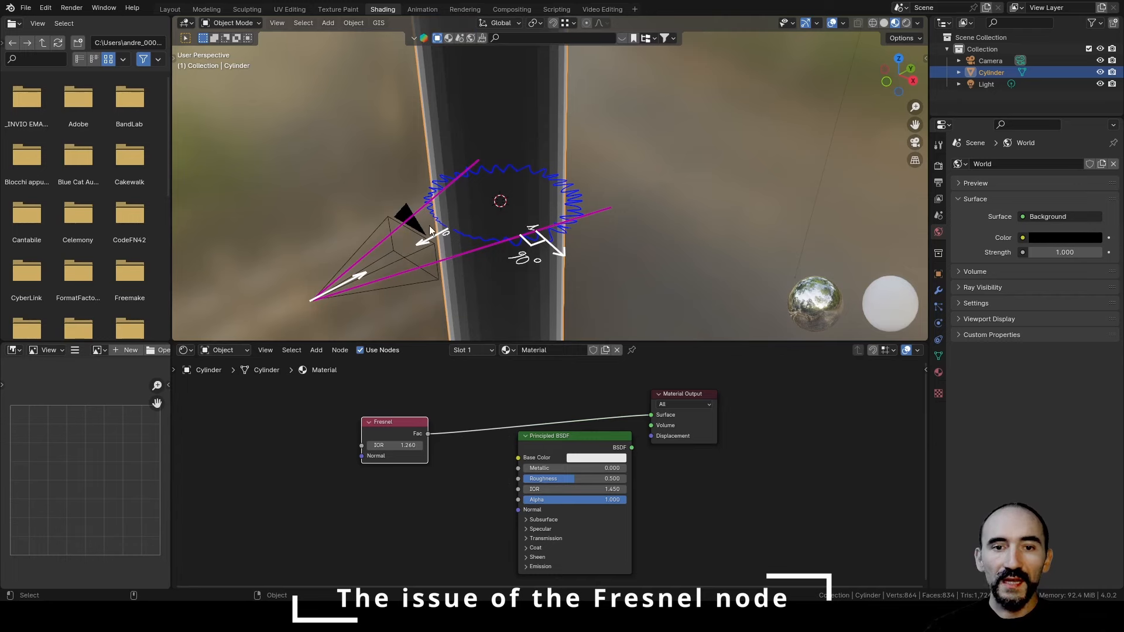
key("KP_0")
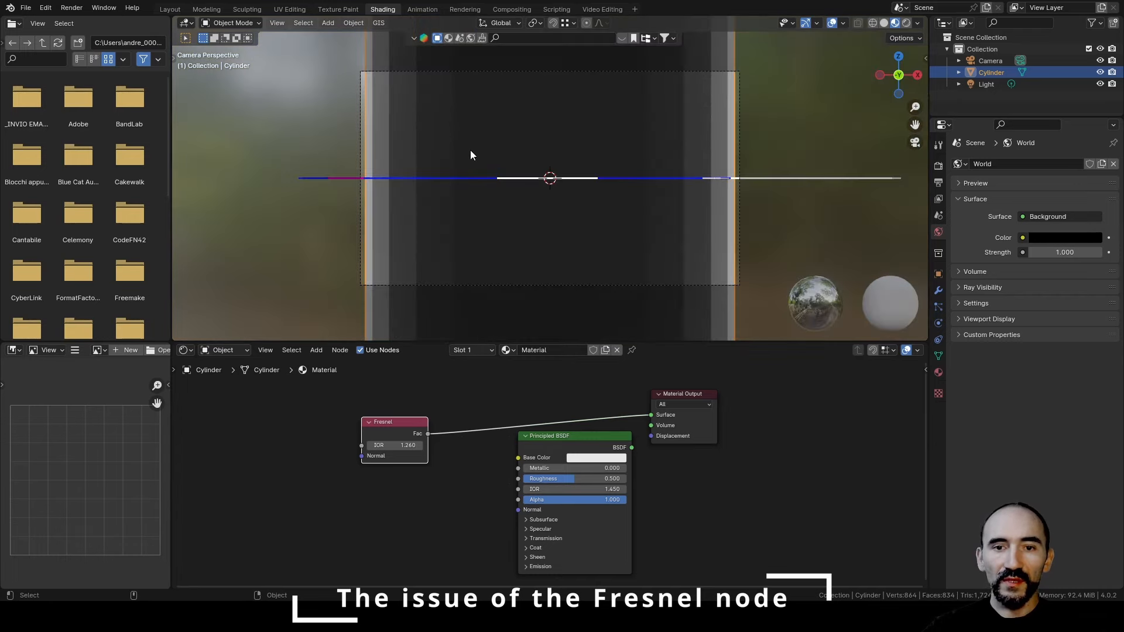
key("KP_0")
middle_click_drag(470, 154, 607, 185)
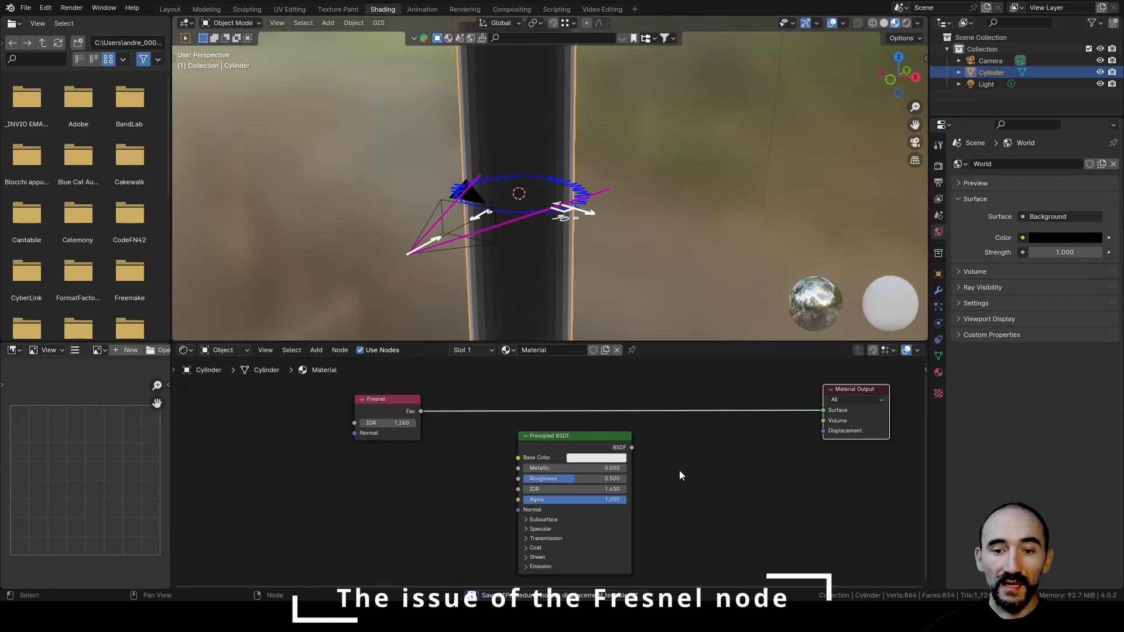
left_click(701, 482)
key("F3")
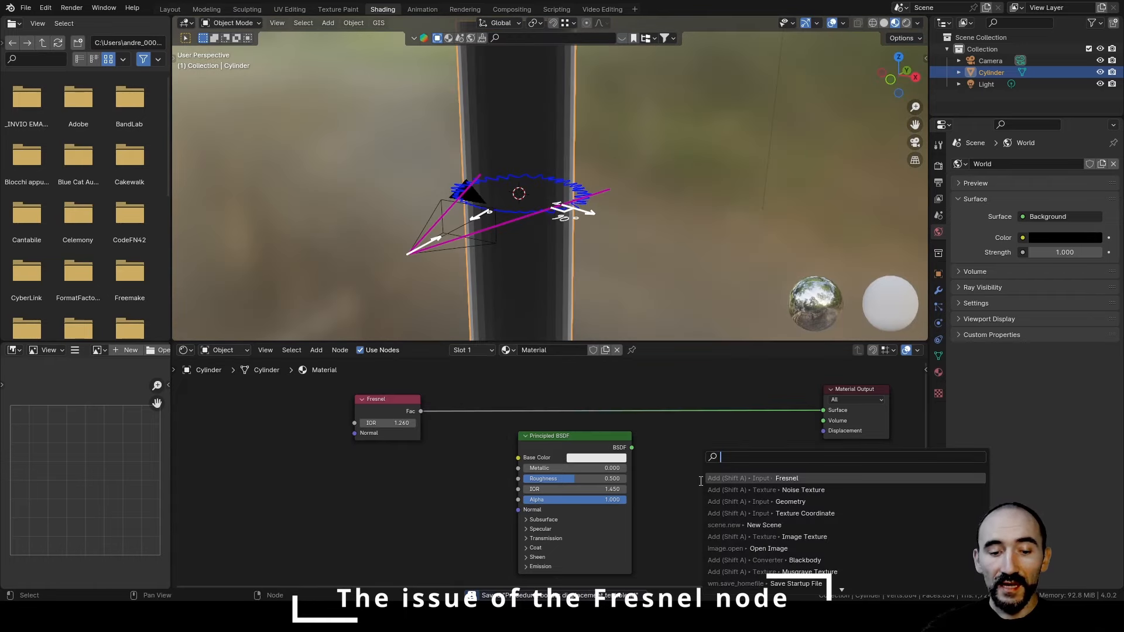
type("displa")
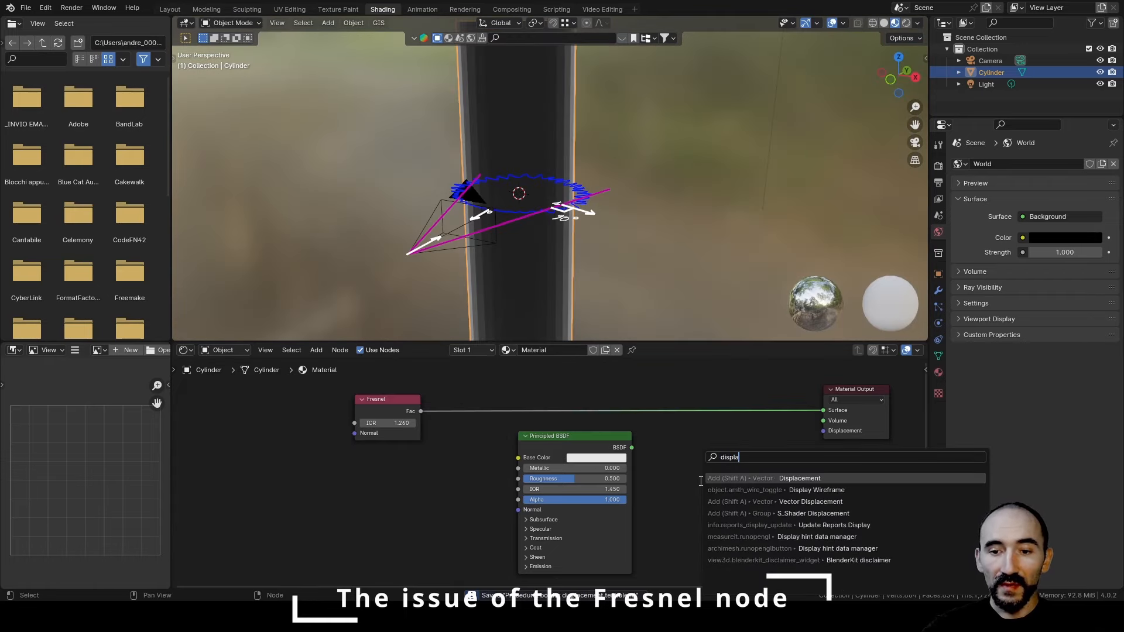
key("Return")
left_click(704, 439)
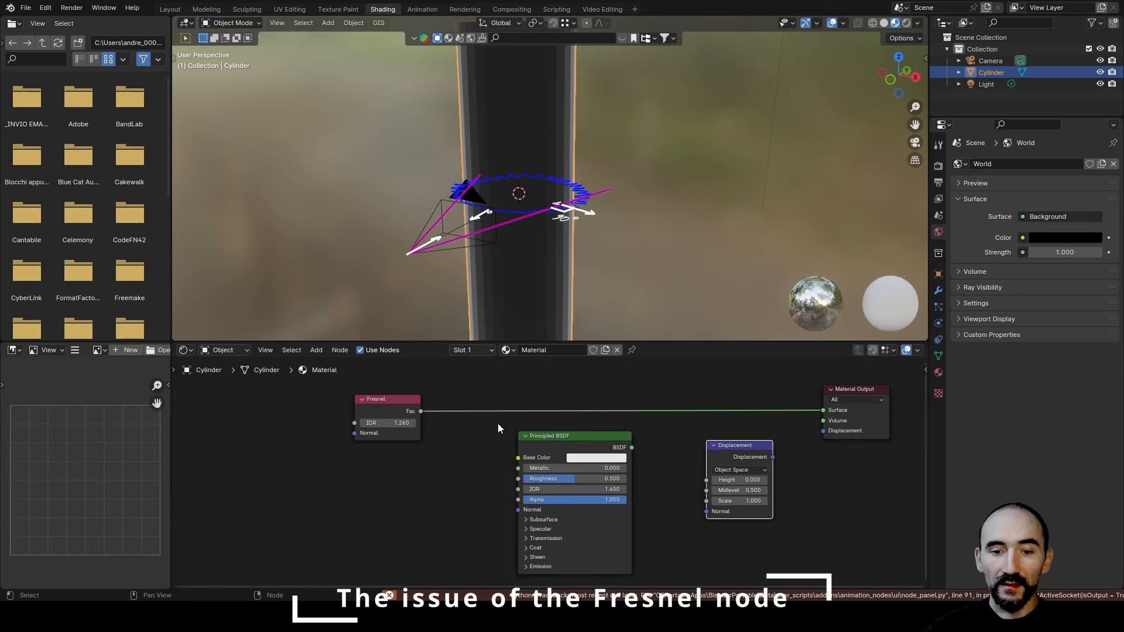
left_click_drag(421, 412, 707, 502)
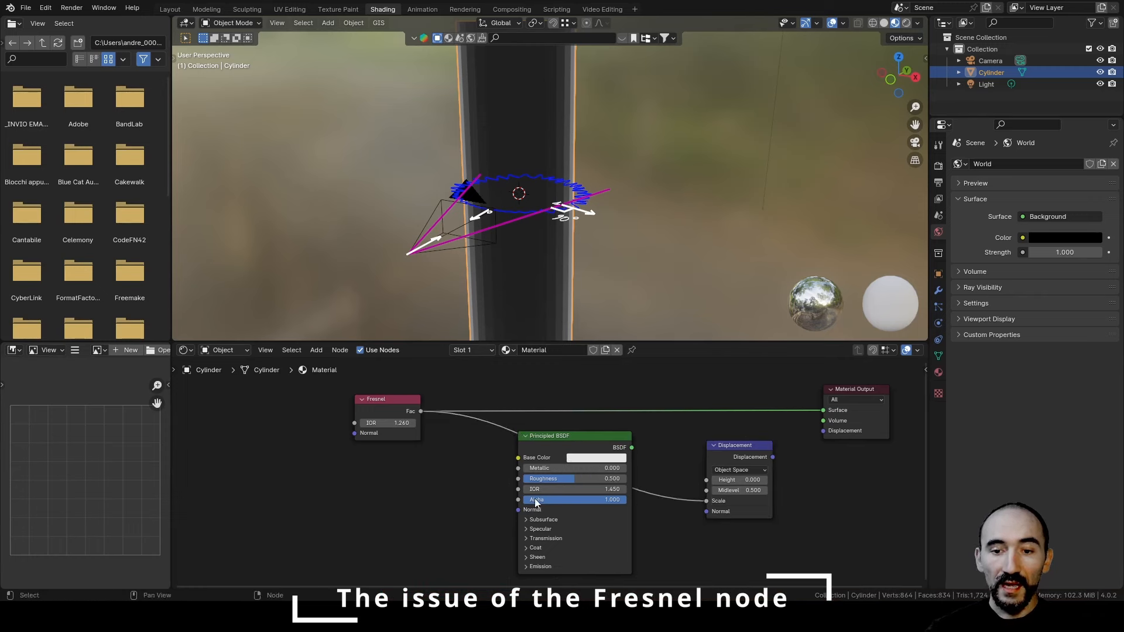
Add a Noise Texture, feed its Fac into the Displacement node's Height, and connect Displacement to the Material Output's Displacement.
key("F3")
type("noiset")
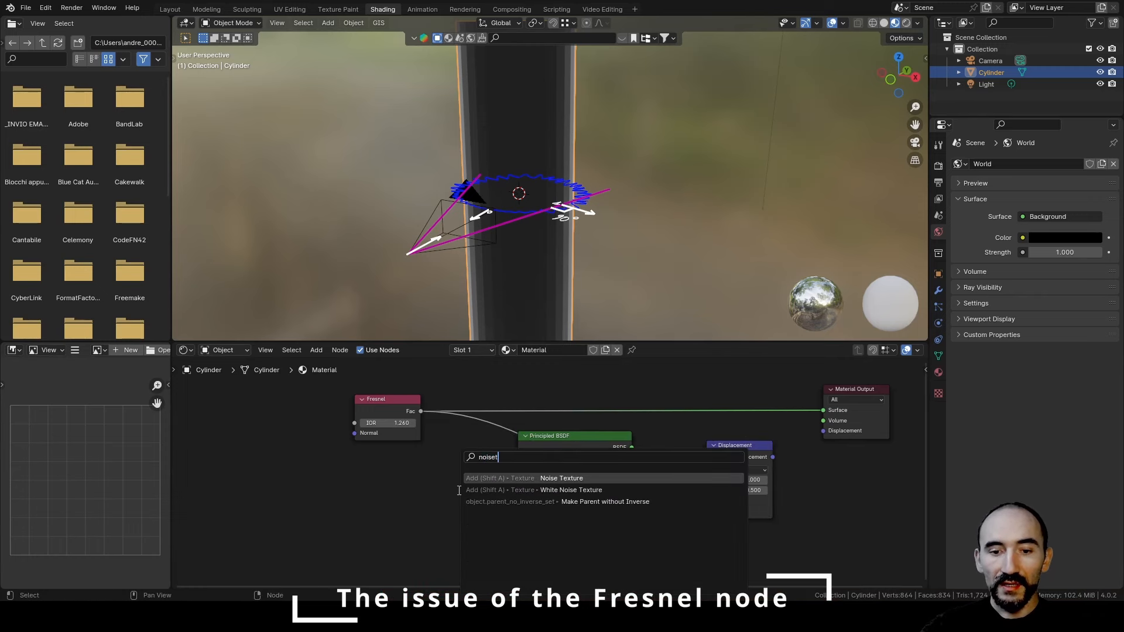
key("Return")
left_click(459, 491)
left_click_drag(480, 472, 706, 480)
left_click_drag(773, 457, 823, 431)
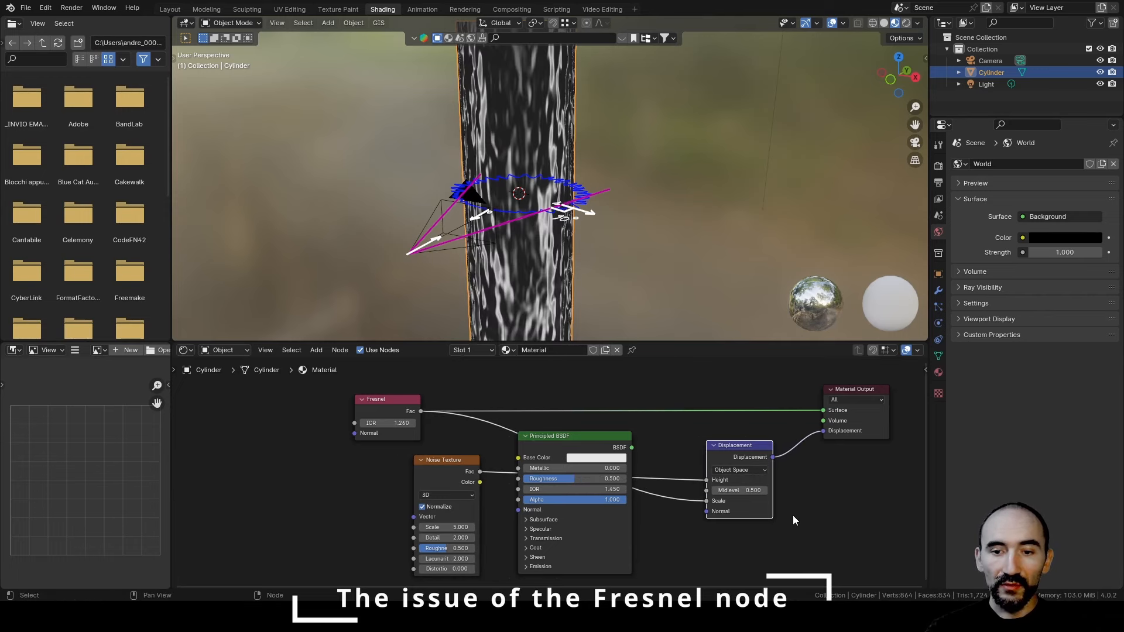
Examine how the noise displacement affects the Fresnel shading on the cylinder from several angles, including the top view.
scroll(603, 439, "down", 2)
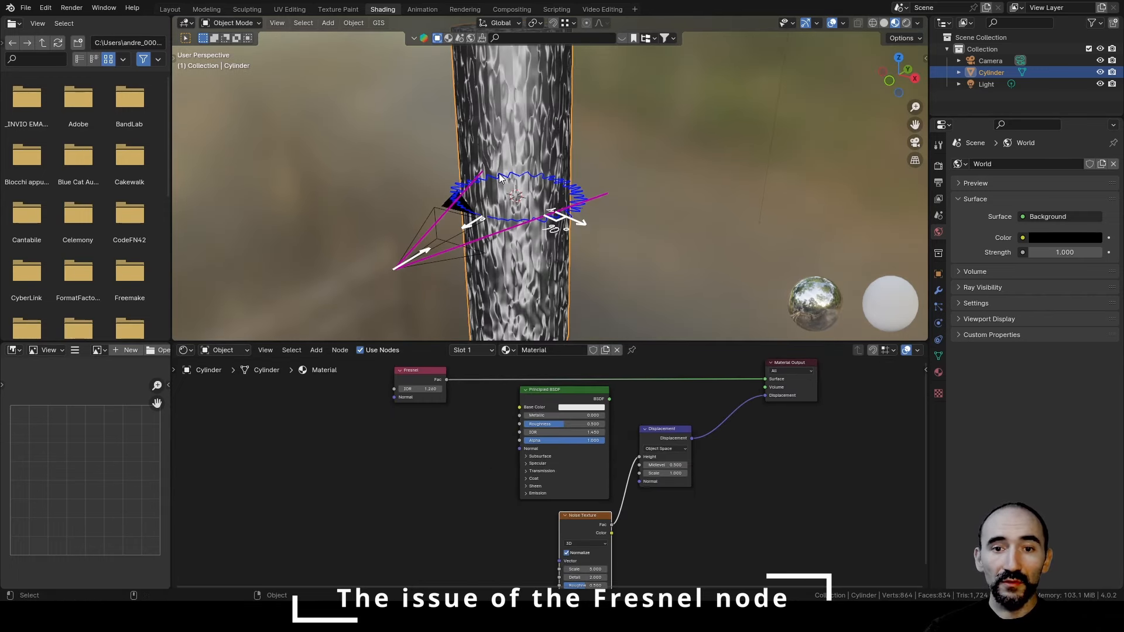
middle_click_drag(544, 166, 557, 191, "shift")
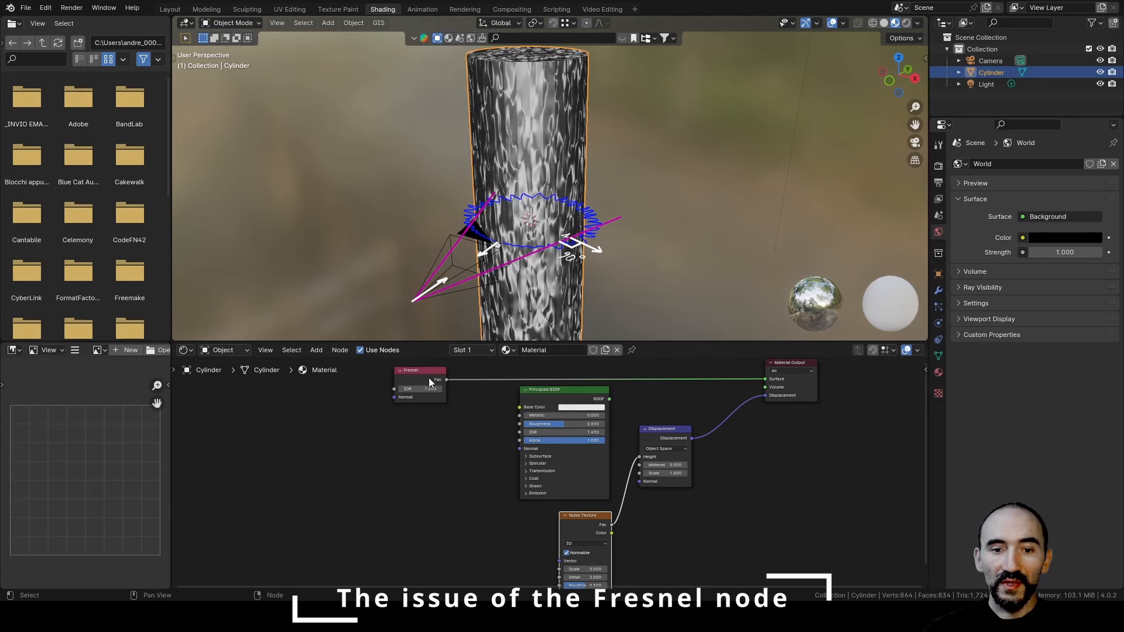
scroll(437, 419, "up", 1)
middle_click_drag(446, 419, 429, 459)
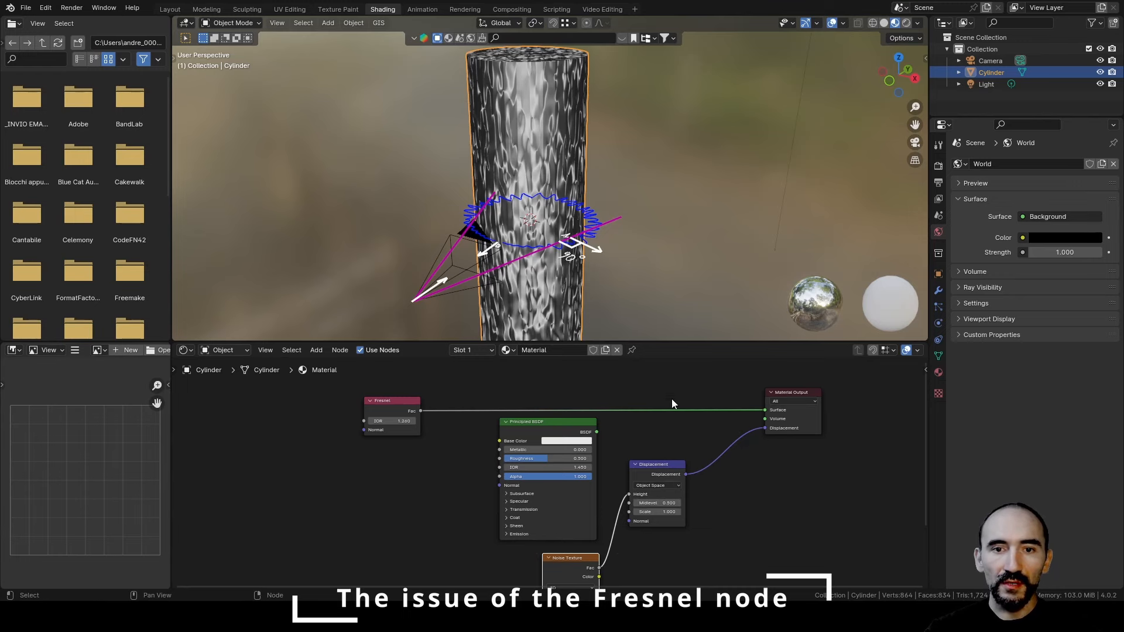
middle_click_drag(530, 204, 564, 149)
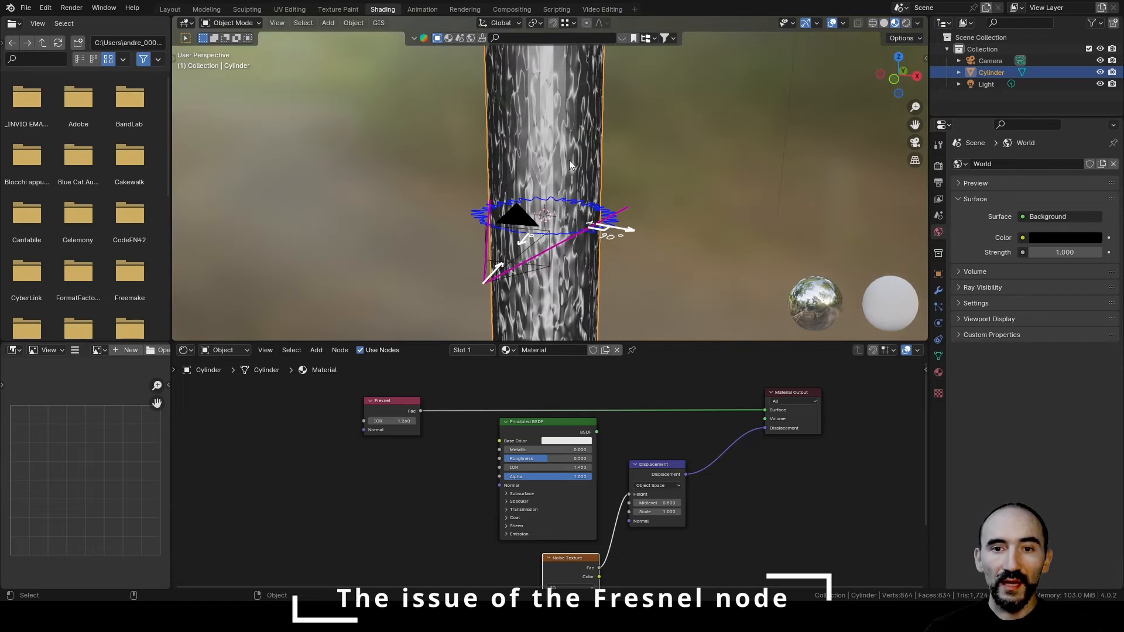
middle_click_drag(592, 303, 484, 119)
middle_click_drag(490, 211, 440, 263)
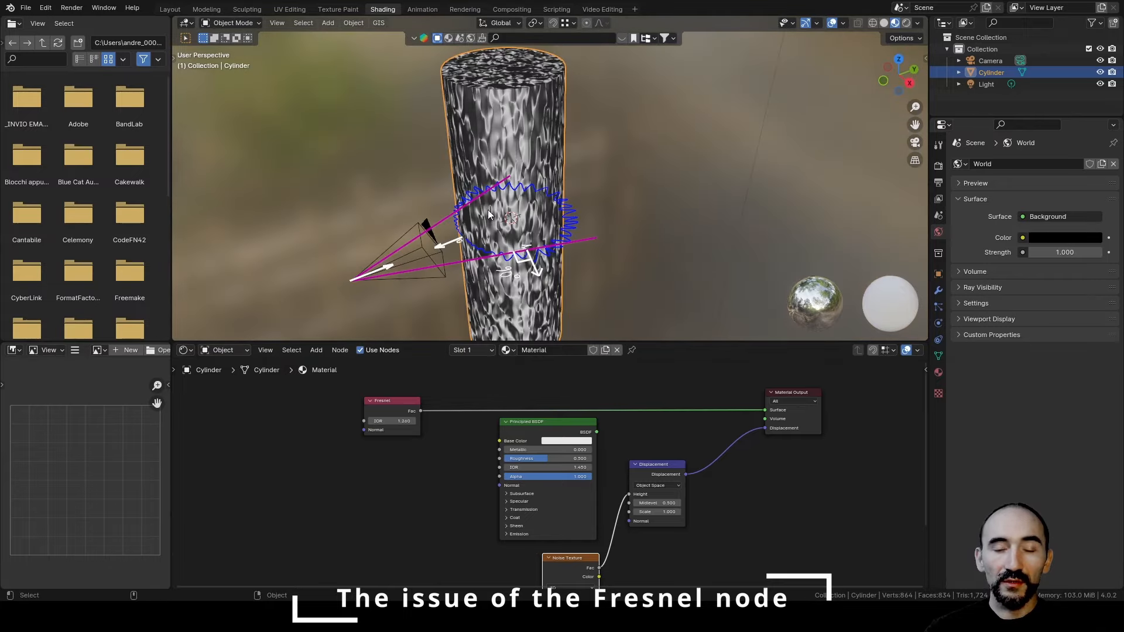
key("KP_7")
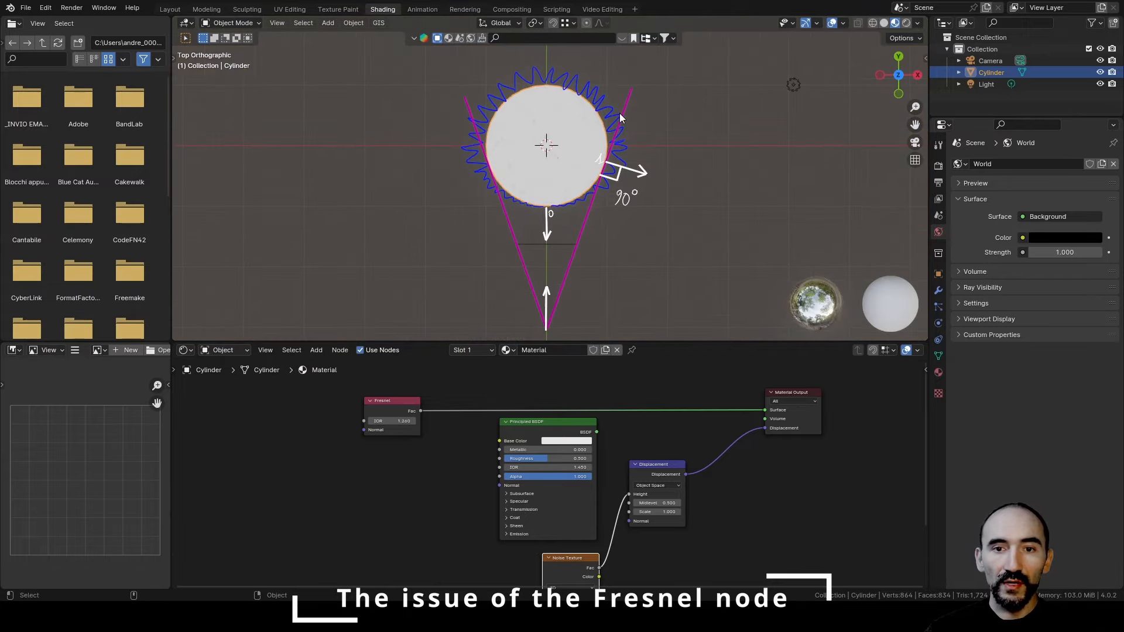
middle_click_drag(576, 219, 596, 143)
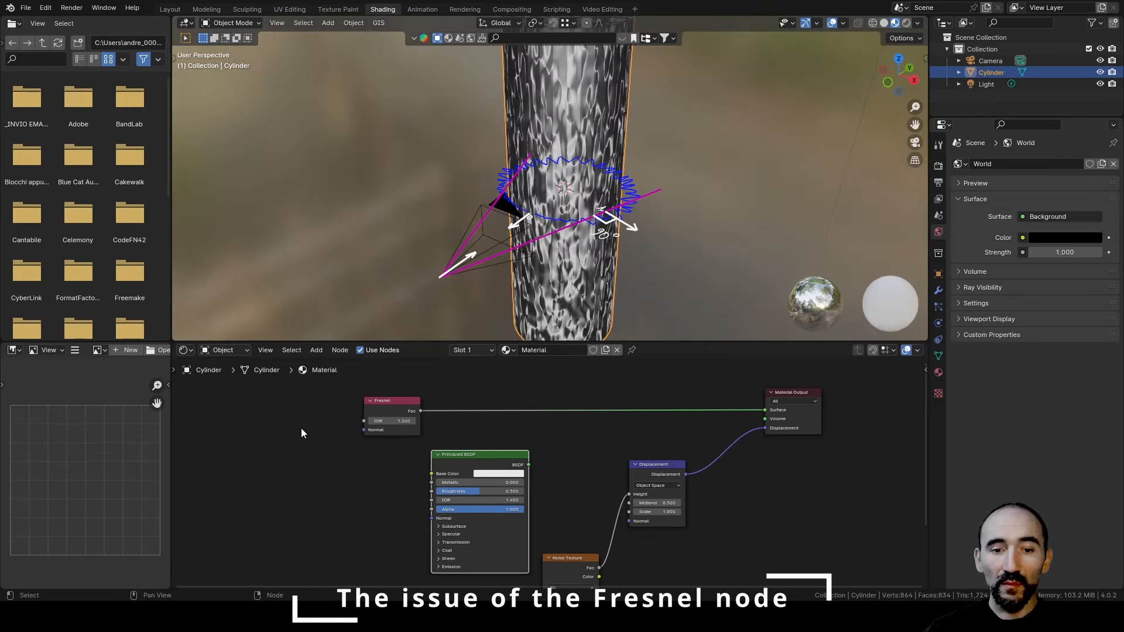
Add a Geometry node and connect its Normal output to the Fresnel node's Normal input.
key("F3")
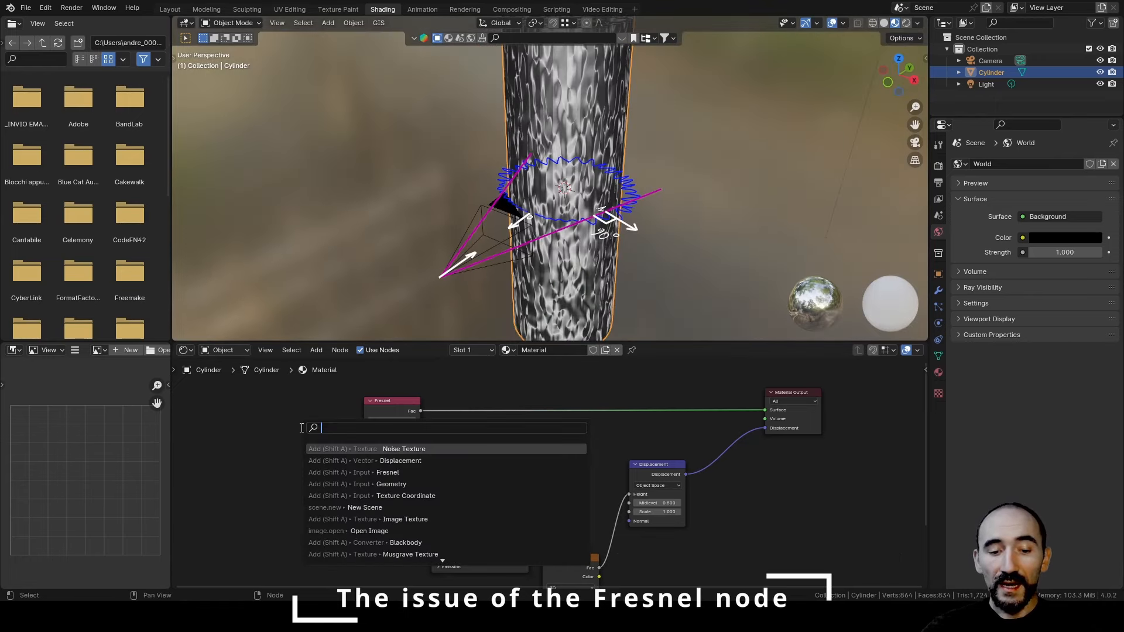
type("geometry")
key("Return")
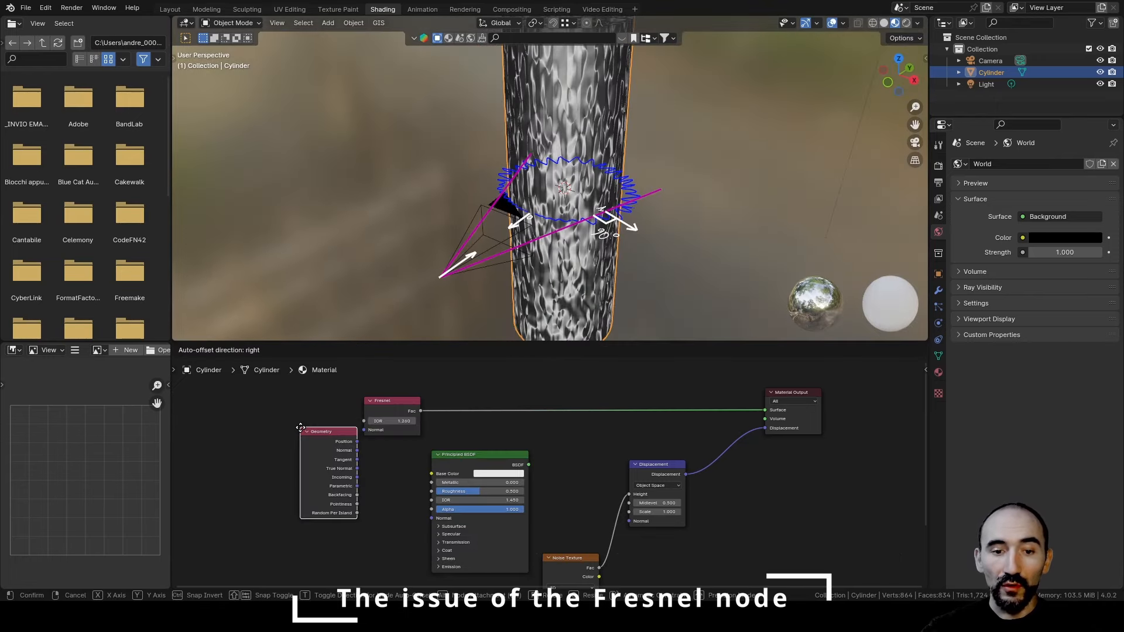
left_click(275, 403)
scroll(283, 412, "up", 1)
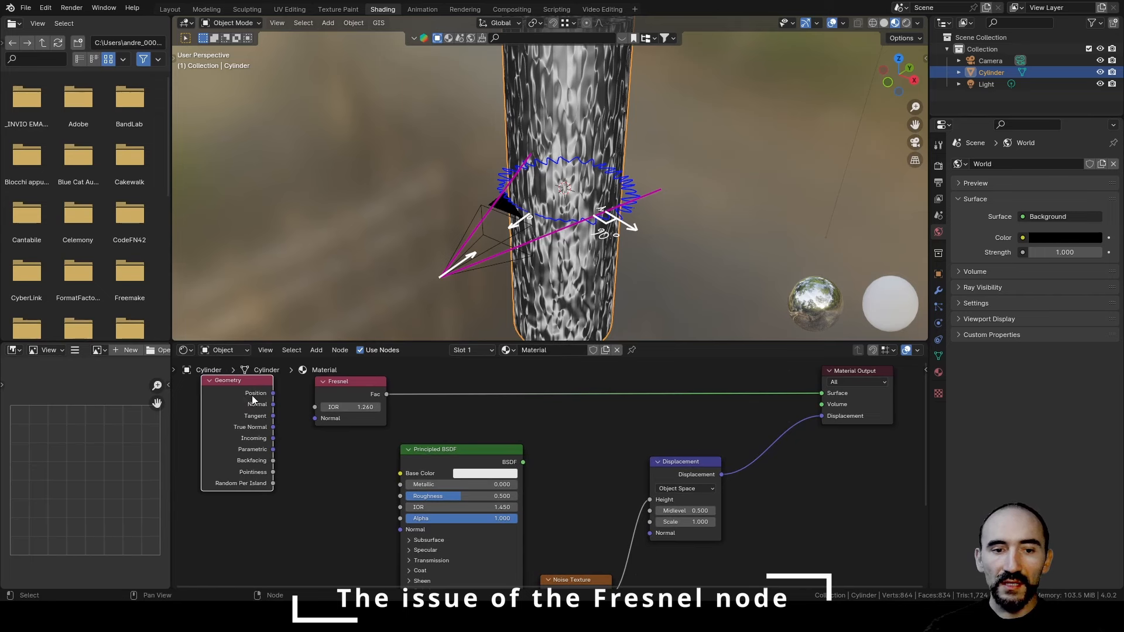
left_click_drag(273, 405, 314, 420)
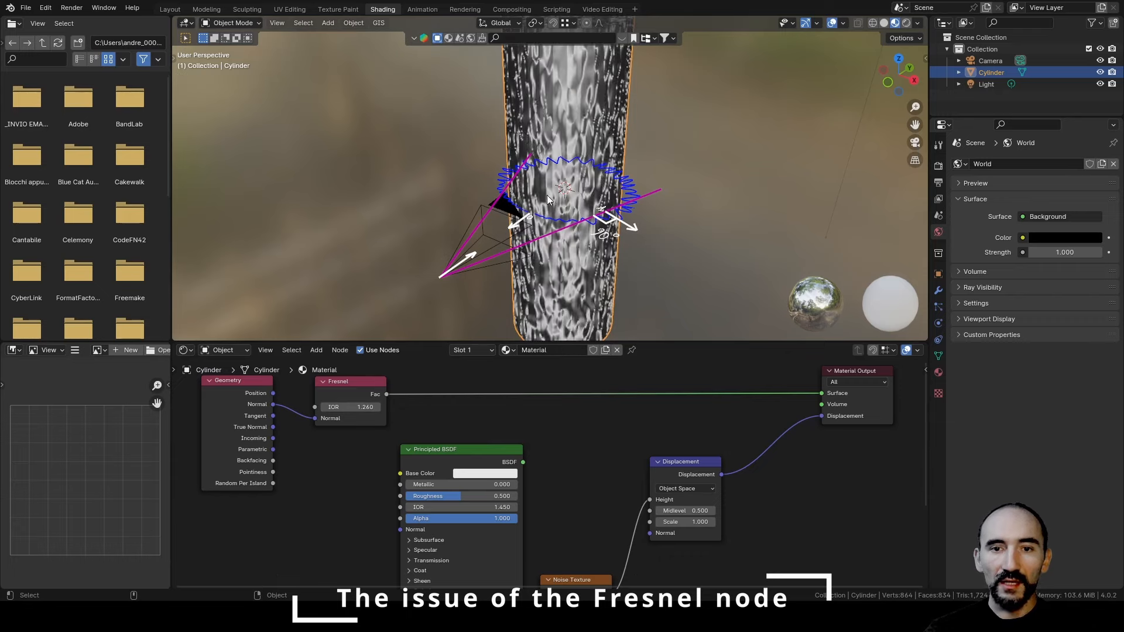
Preview the Geometry node's True Normal, connect it to the Fresnel node's Normal input, and preview the Fresnel output again.
mouse_move(595, 178)
middle_mouse_down()
mouse_move(565, 165)
mouse_move(623, 175)
mouse_move(599, 179)
middle_mouse_up()
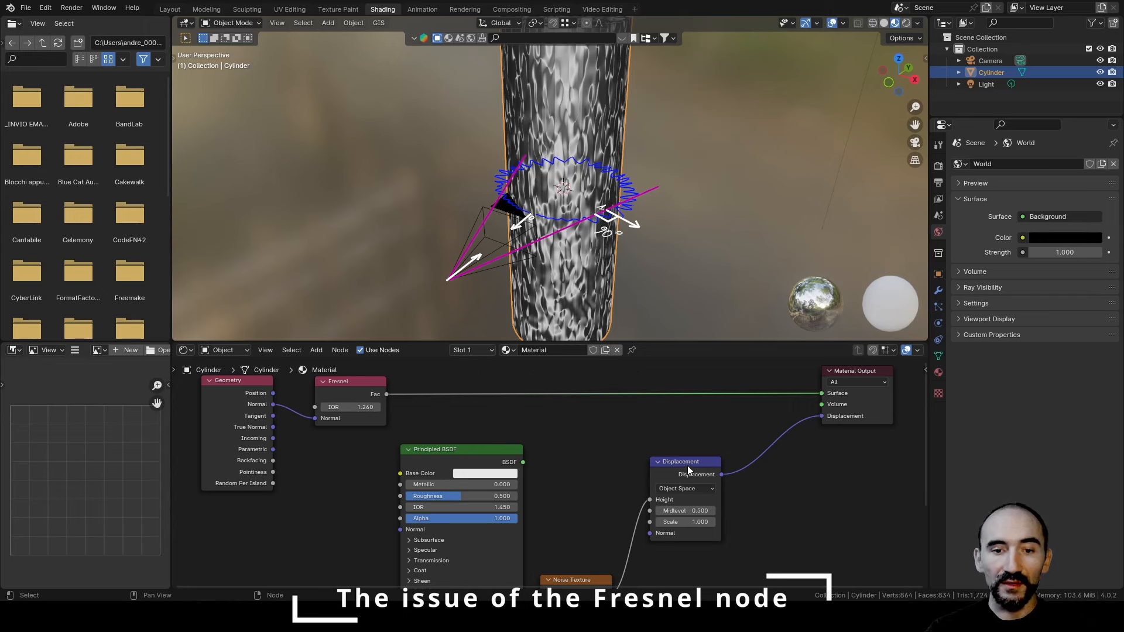
left_click(236, 396, "ctrl+shift")
left_click(235, 398, "ctrl+shift")
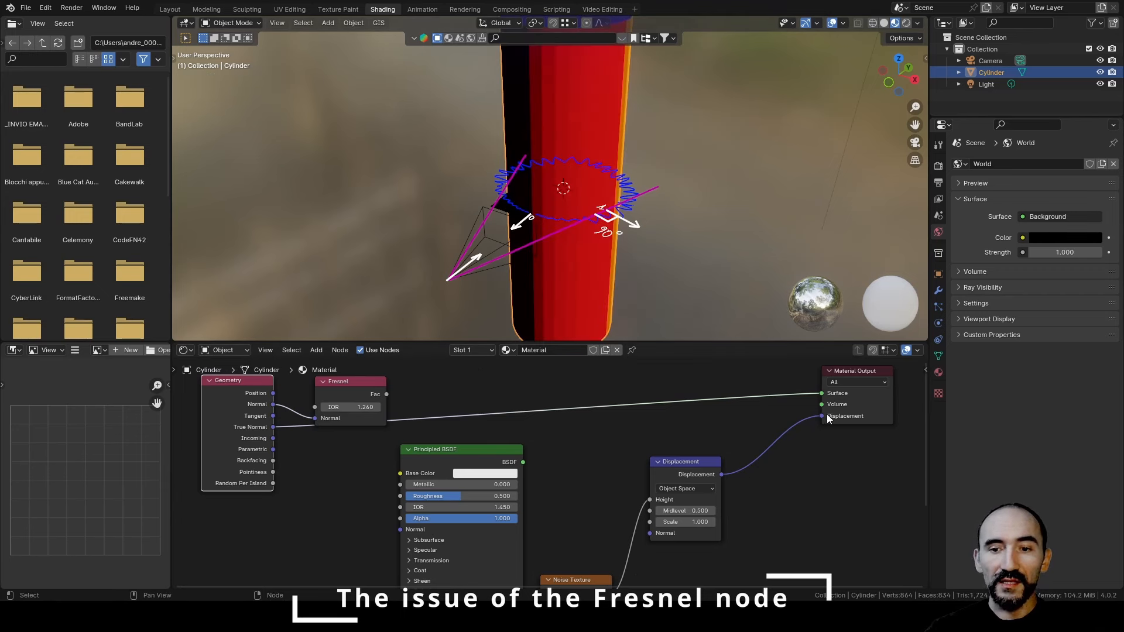
left_click_drag(274, 427, 316, 419)
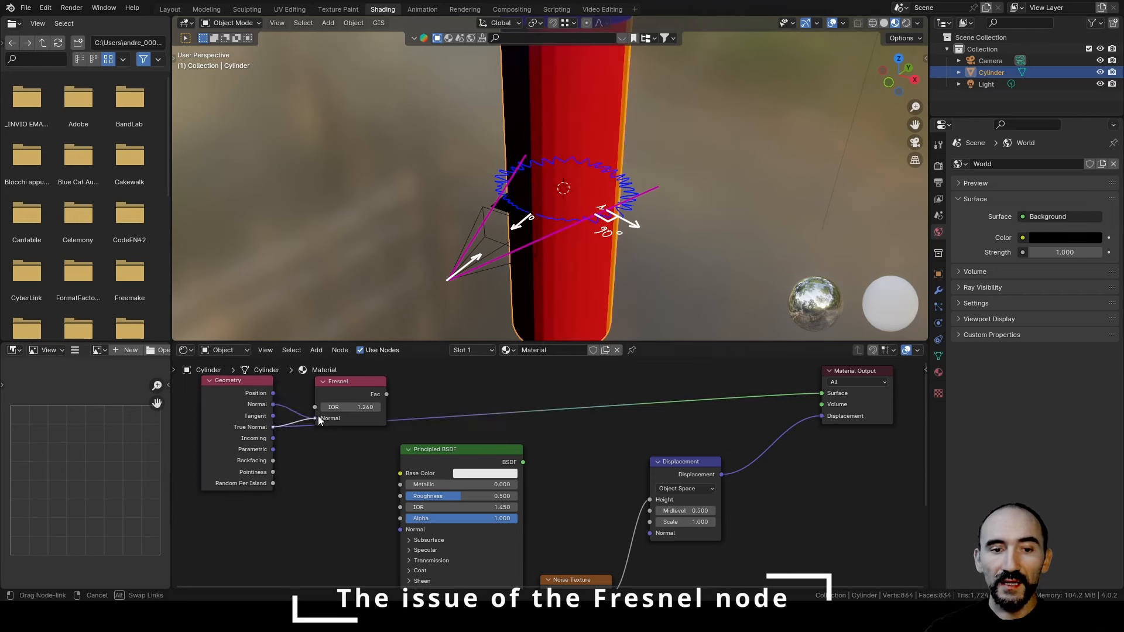
left_click(381, 396, "ctrl+shift")
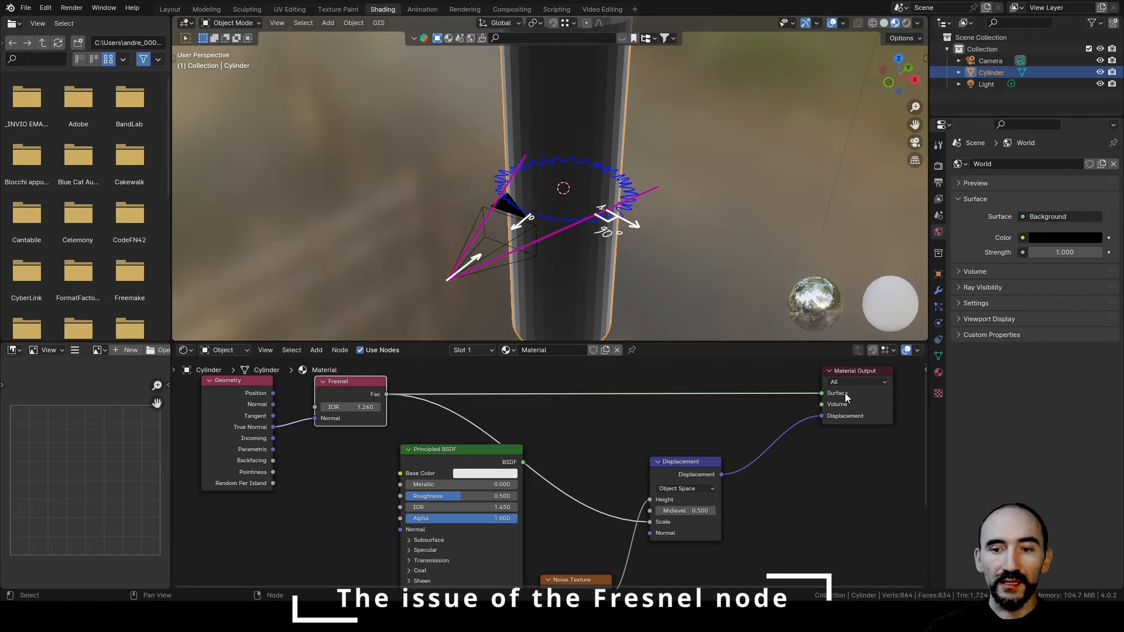
Examine how the Fresnel shading follows the viewpoint by viewing the cylinder and camera from several angles.
middle_click_drag(614, 281, 569, 235)
scroll(569, 239, "down", 1)
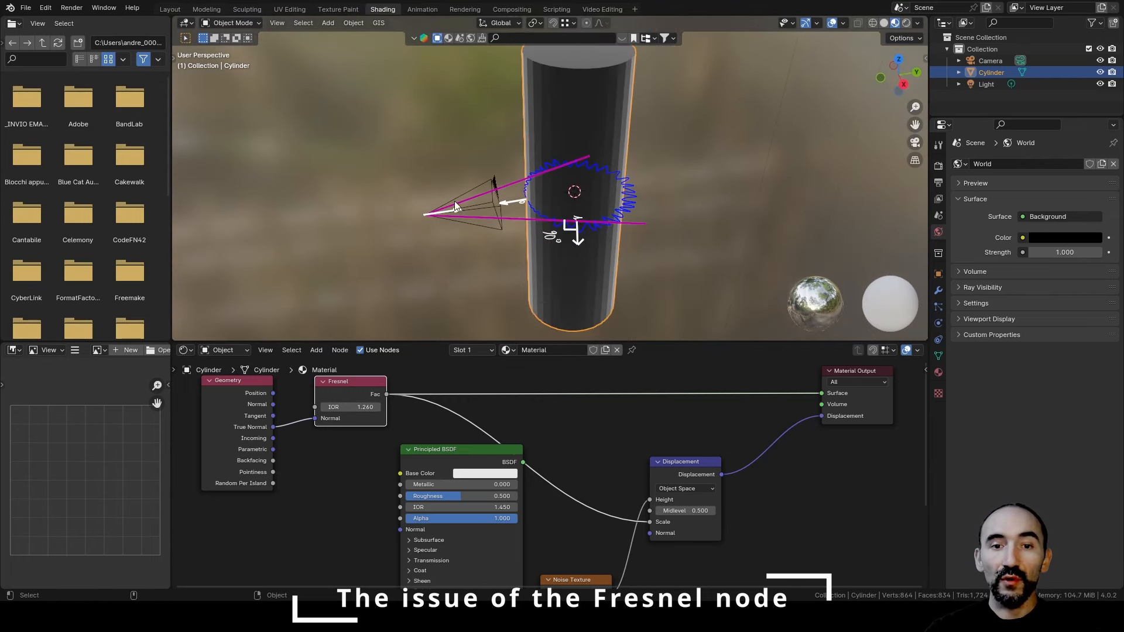
middle_click_drag(479, 215, 591, 222)
scroll(588, 220, "up", 2)
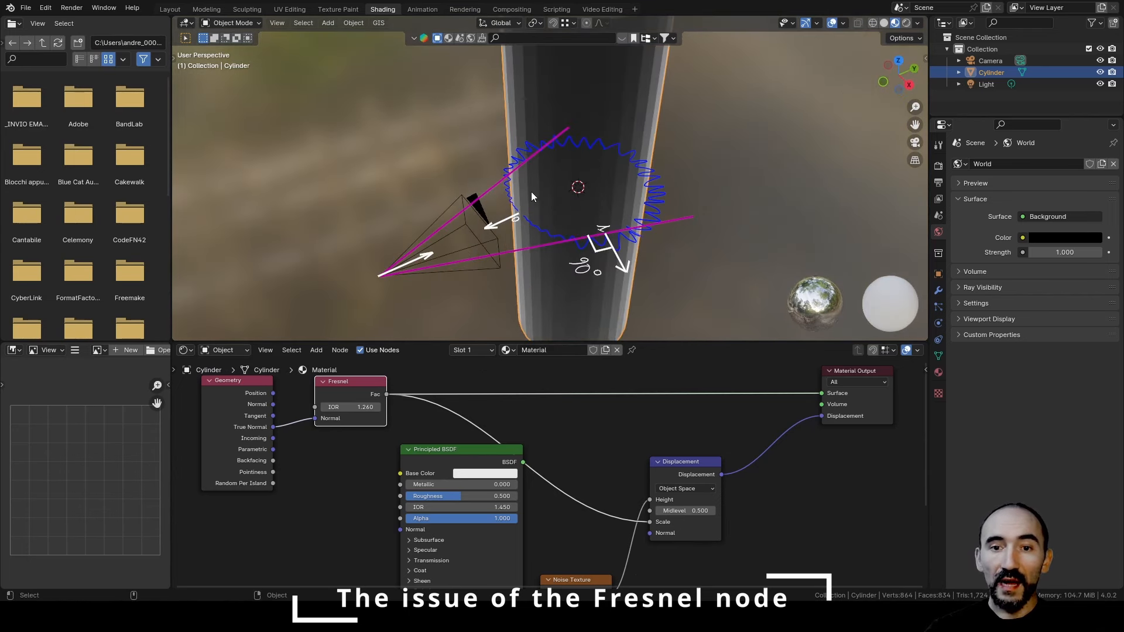
mouse_move(526, 183)
middle_mouse_down()
mouse_move(566, 184)
mouse_move(578, 171)
middle_mouse_up()
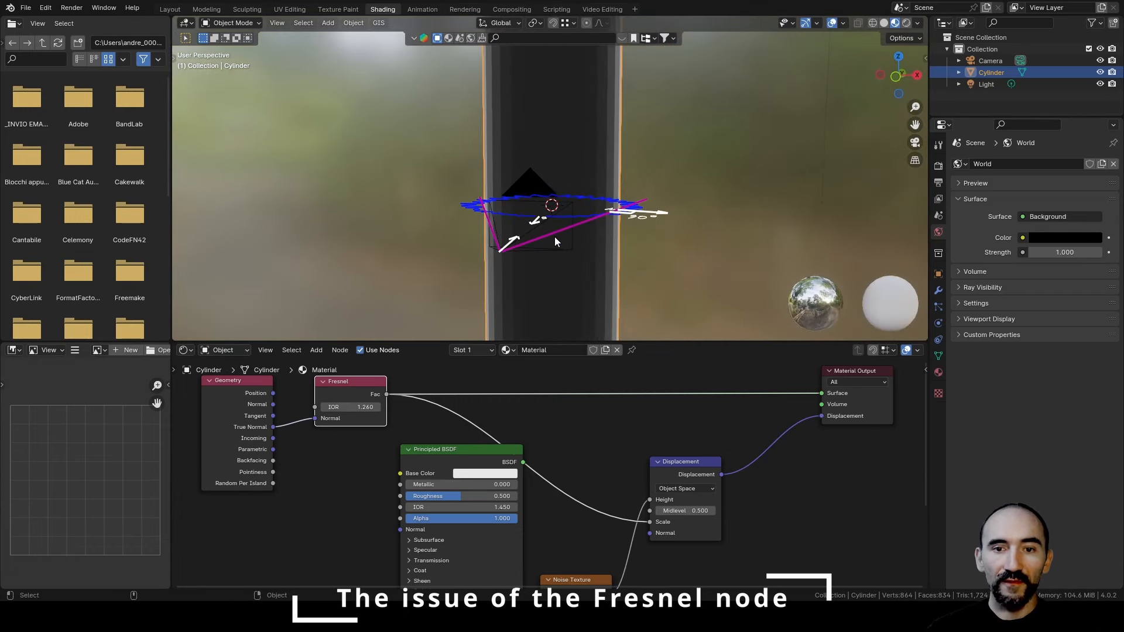
scroll(554, 454, "down", 2)
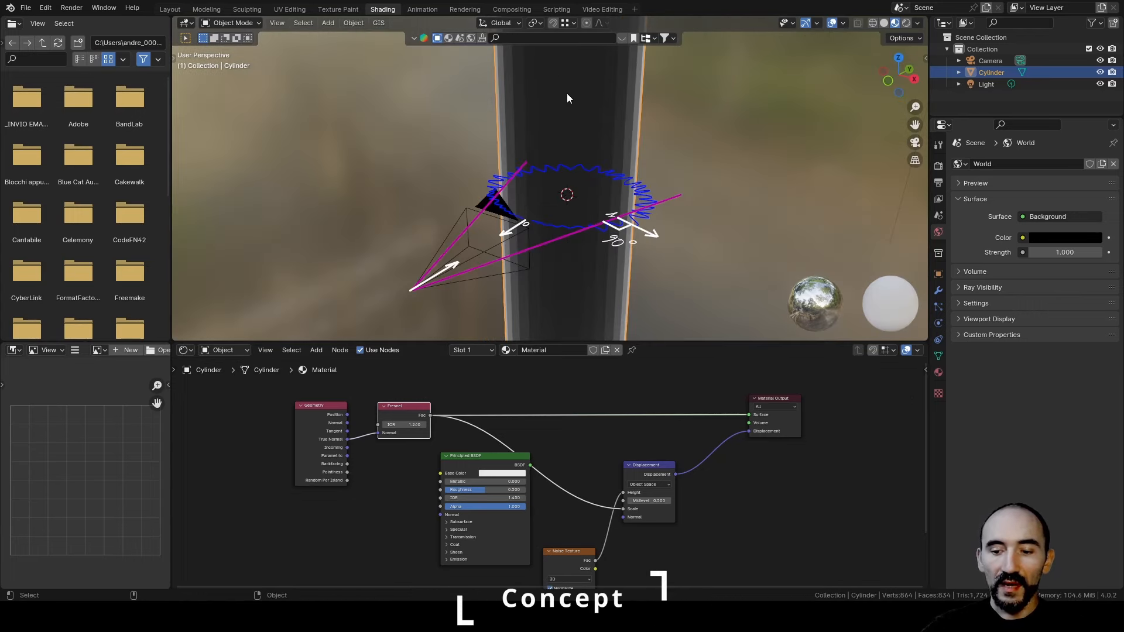
Add a General Geometry Nodes workspace and frame the annotated cylinder and camera in its top view.
left_click(635, 9)
mouse_move(586, 30)
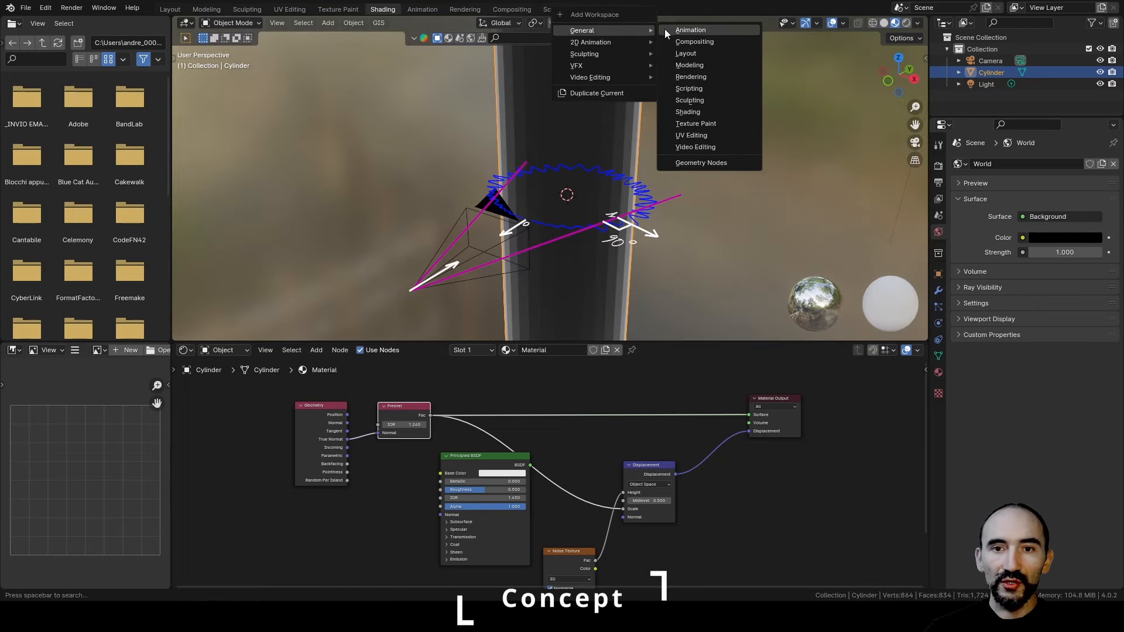
left_click(712, 164)
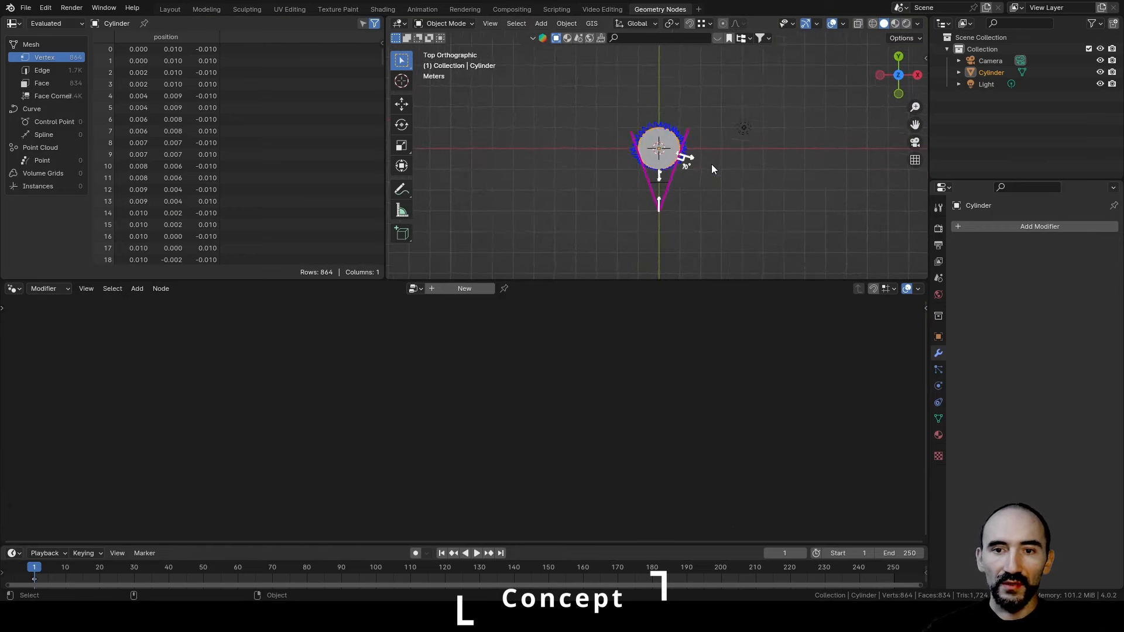
scroll(724, 175, "up", 2)
middle_click_drag(725, 175, 729, 133, "shift")
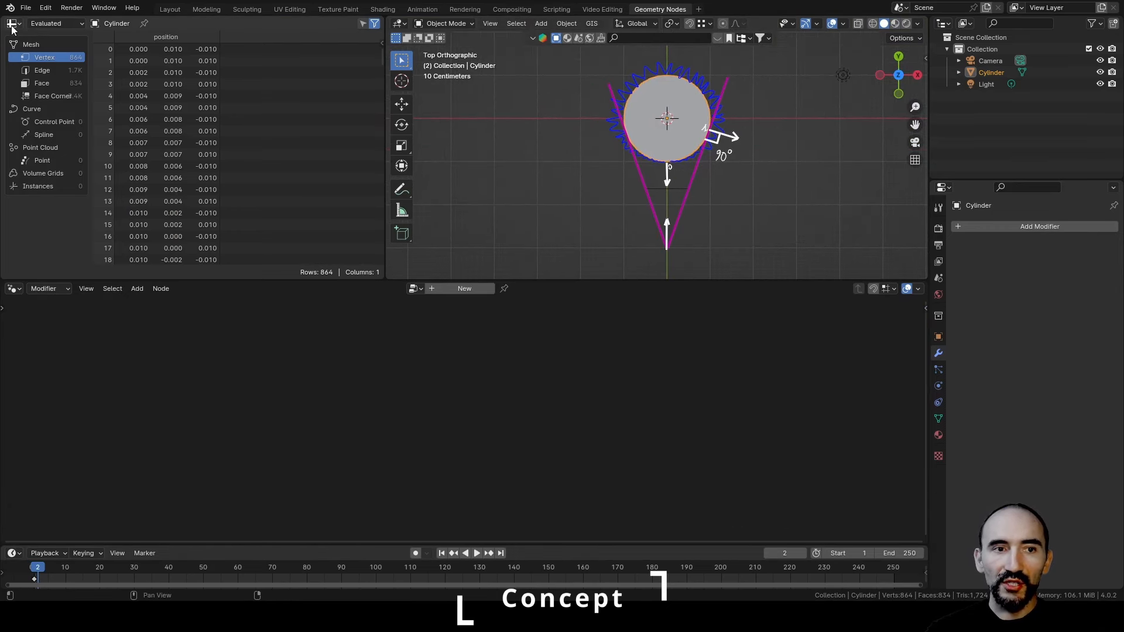
Replace the spreadsheet with a Shader Editor showing the cylinder's material, and create a new geometry node tree for the cylinder.
left_click(12, 23)
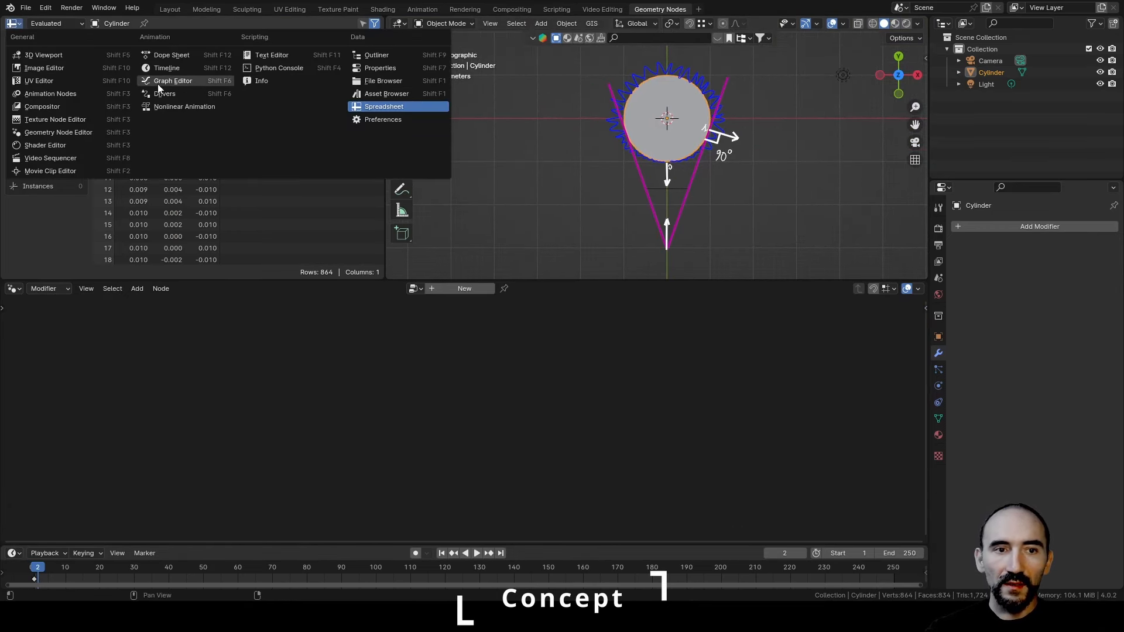
left_click(58, 145)
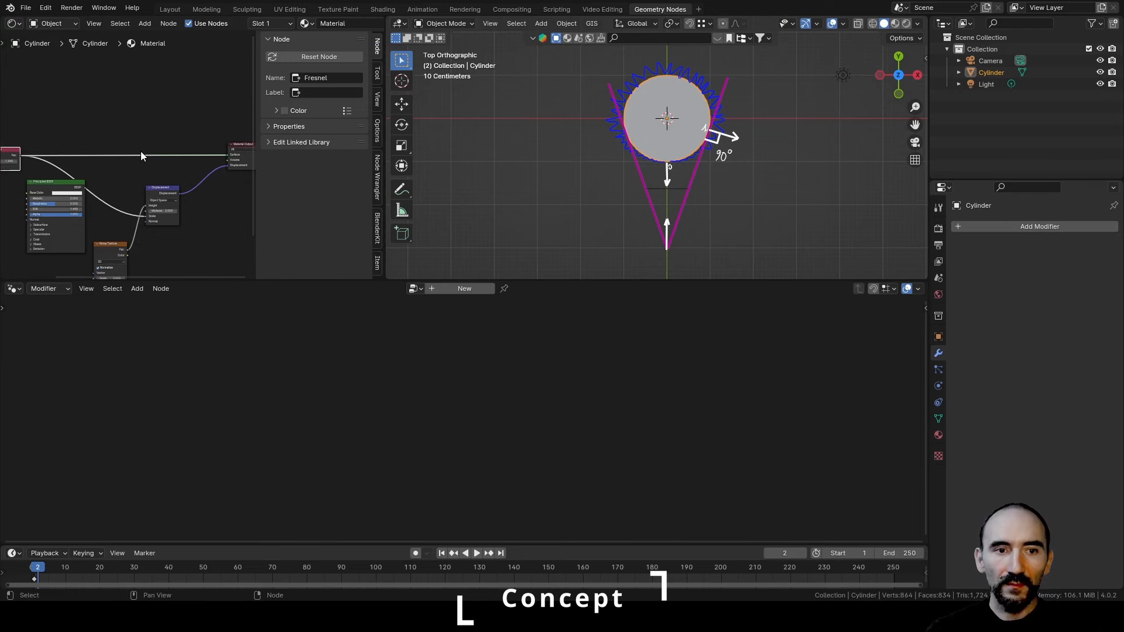
middle_click_drag(198, 171, 235, 126)
scroll(235, 135, "up", 1)
left_click(469, 288)
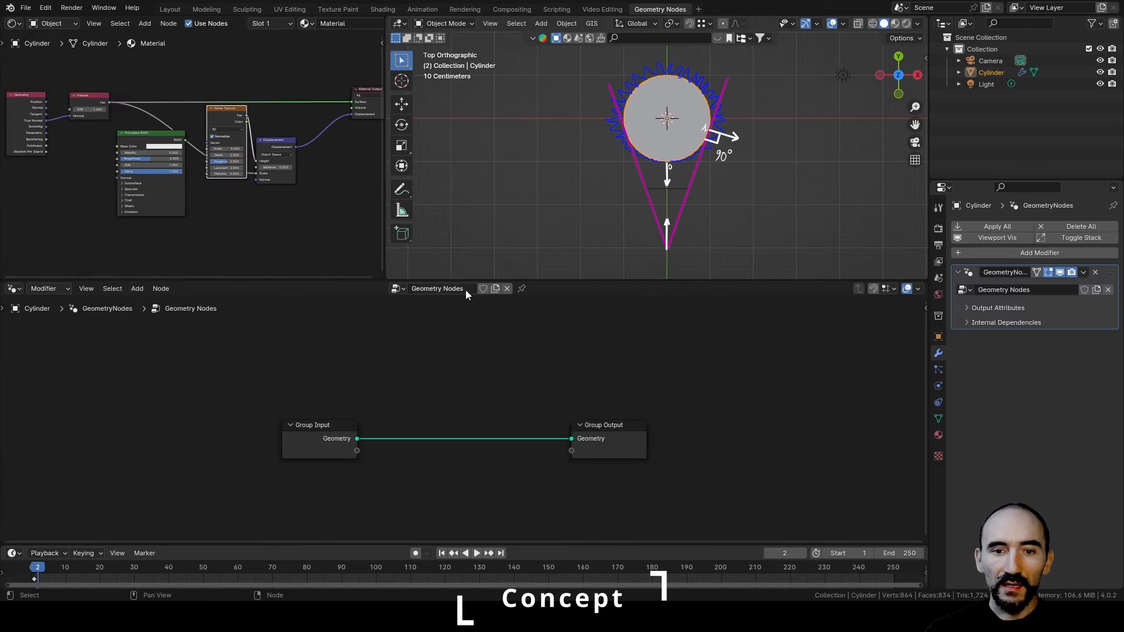
middle_click_drag(474, 368, 287, 341)
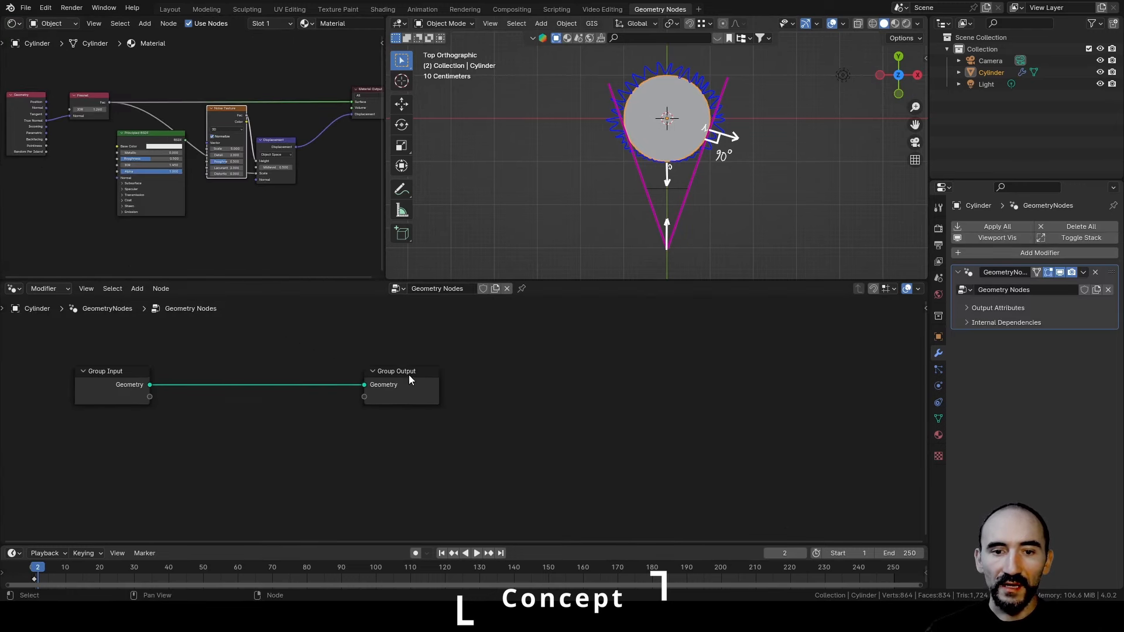
Move the Group Output node well away from the Group Input node, and select the cylinder in the top view.
left_click_drag(410, 379, 799, 381)
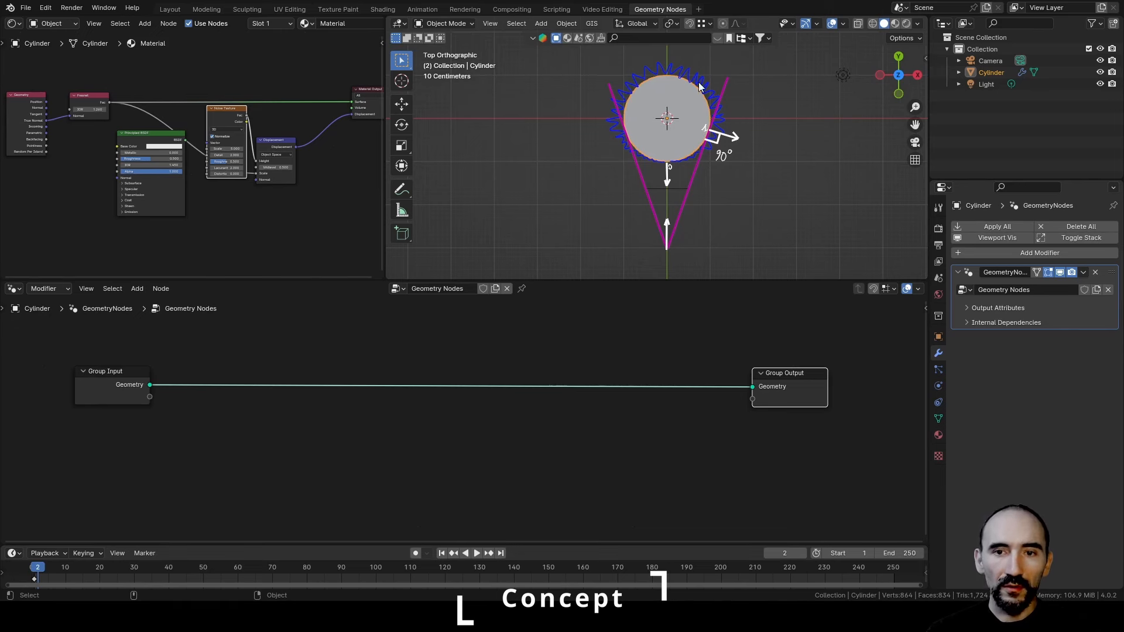
middle_click_drag(700, 86, 689, 97)
key("KP_7")
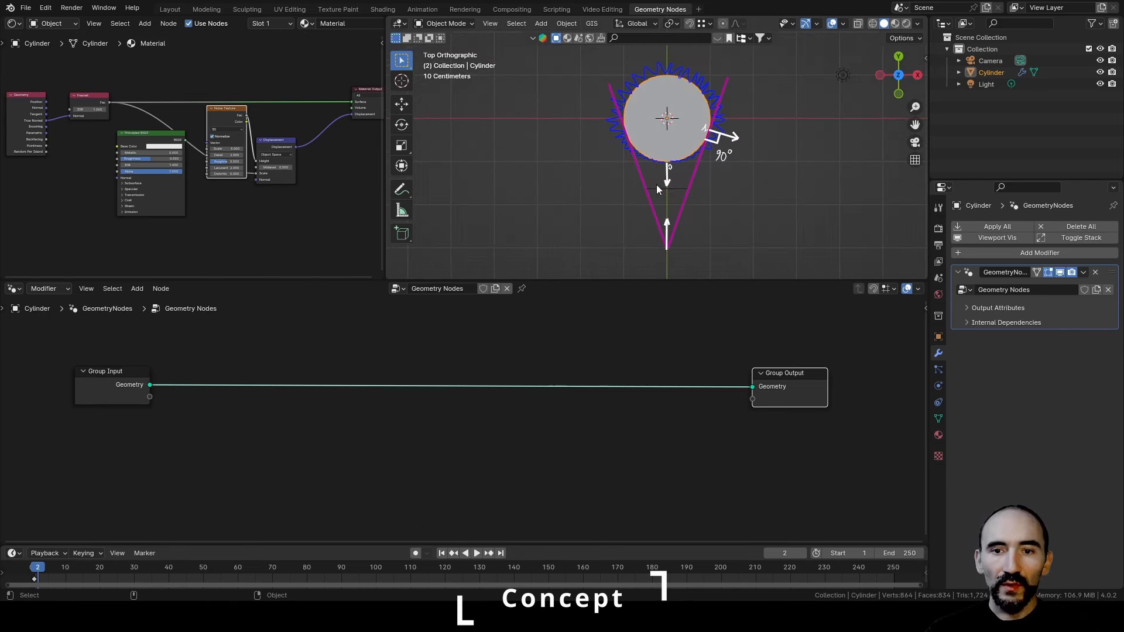
scroll(618, 135, "up", 1)
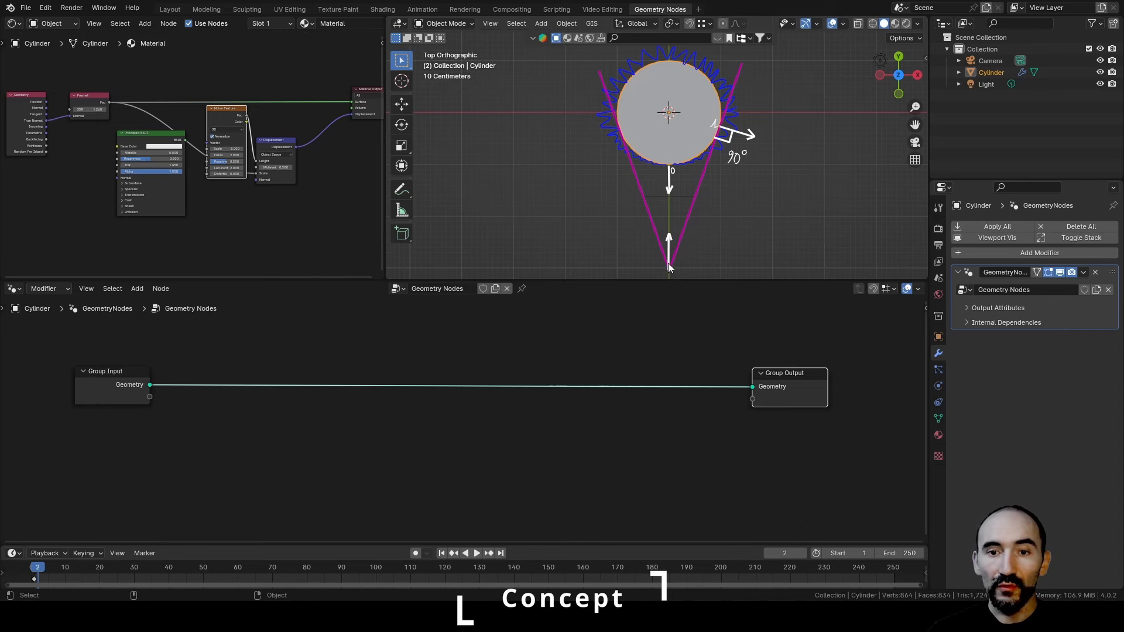
left_click(618, 127)
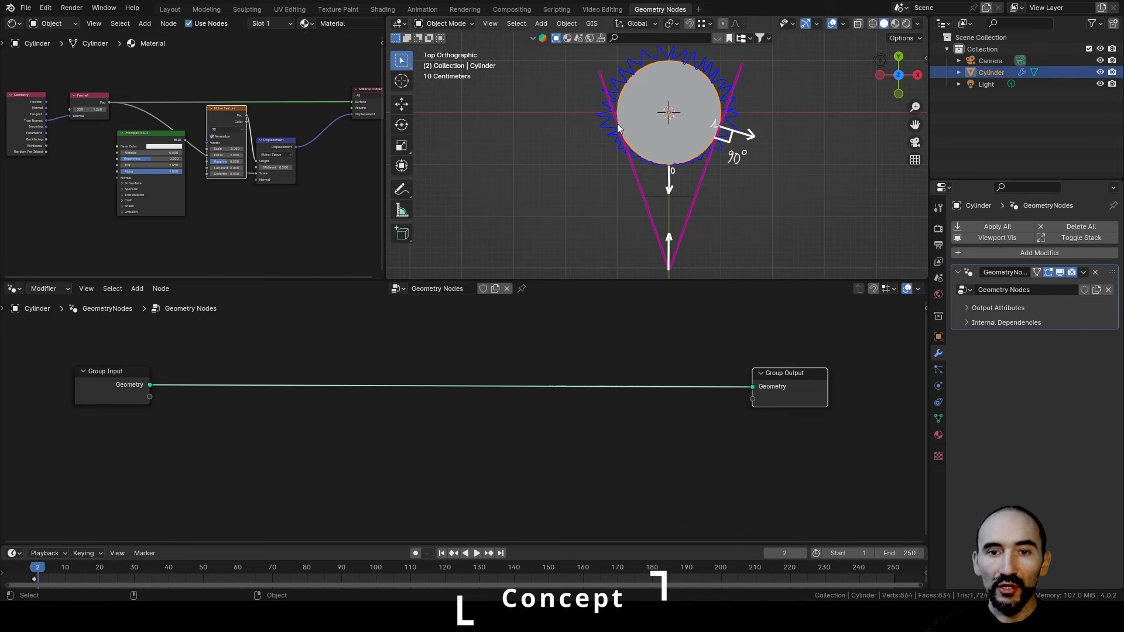
Undo the white arrow and 90° annotations, and draw white view-direction arrows and orange surface-normal arrows around the cylinder.
left_click(401, 189)
key("ctrl+z")
key("ctrl+z")
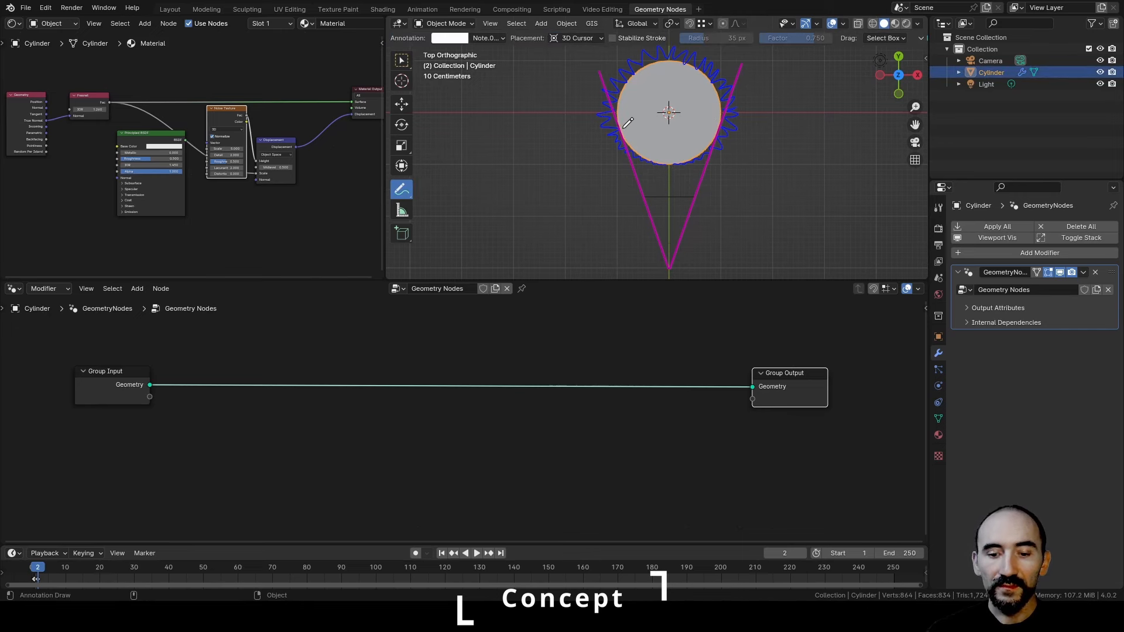
left_click_drag(640, 188, 643, 209)
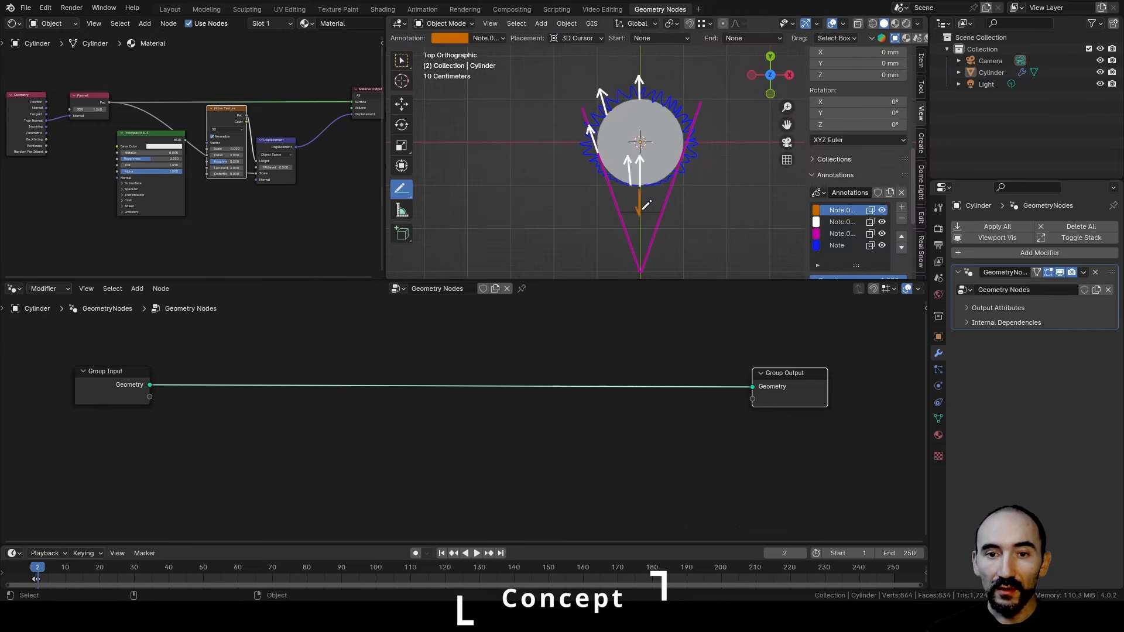
left_click_drag(635, 183, 621, 213)
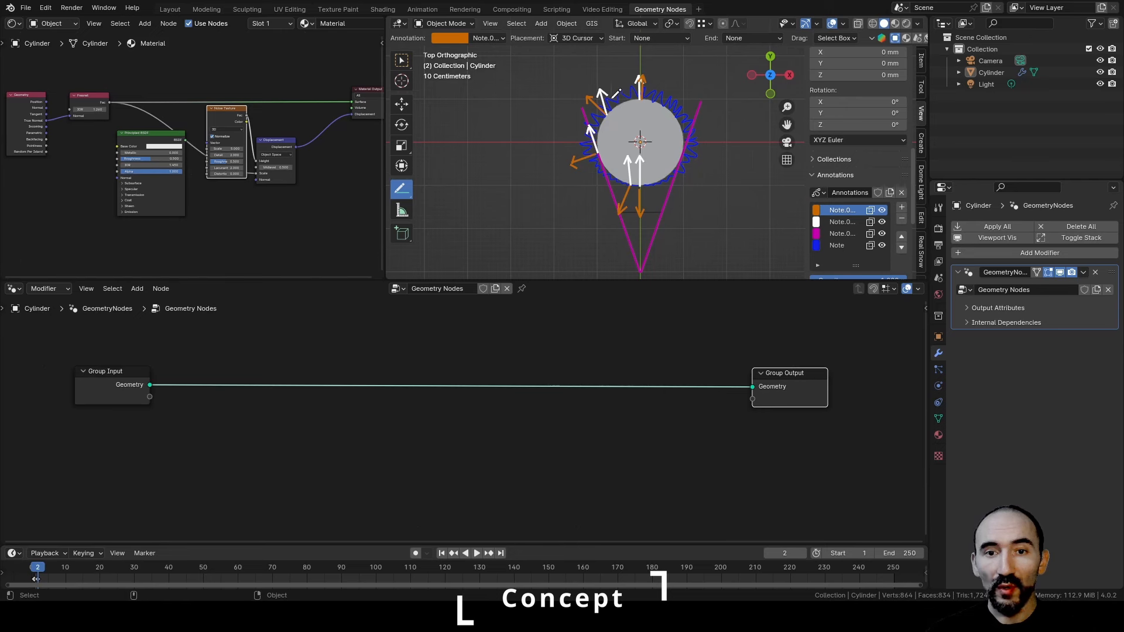
Mark the angles between the white and orange arrows in green as 180, 90 and 0 around the cylinder.
middle_click_drag(602, 79, 605, 154)
scroll(591, 143, "up", 2)
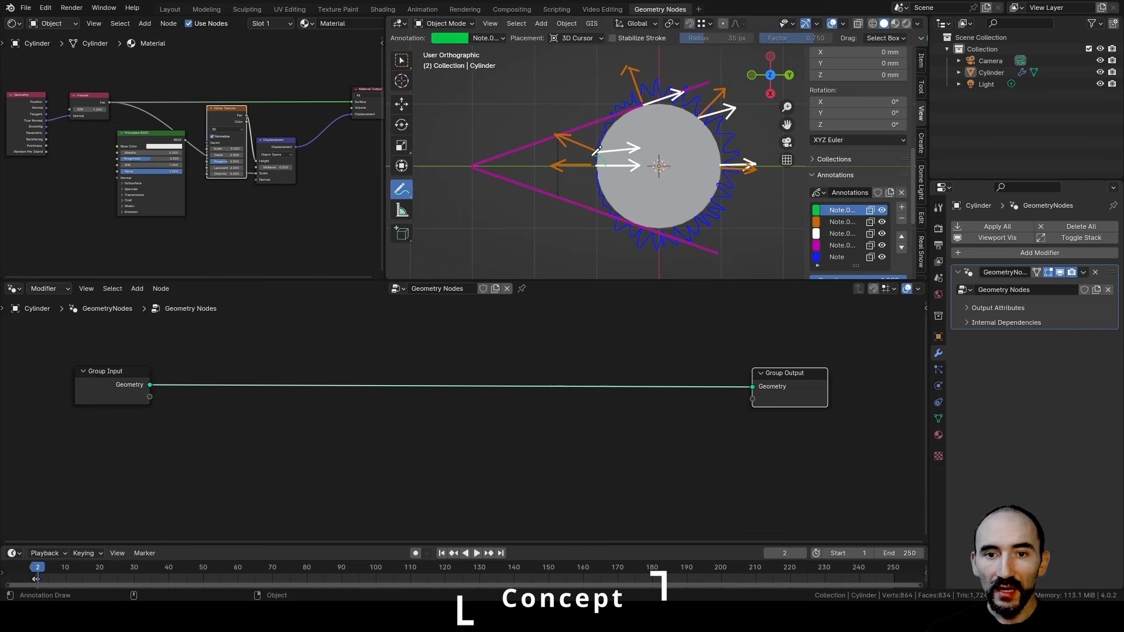
left_click_drag(603, 164, 586, 160)
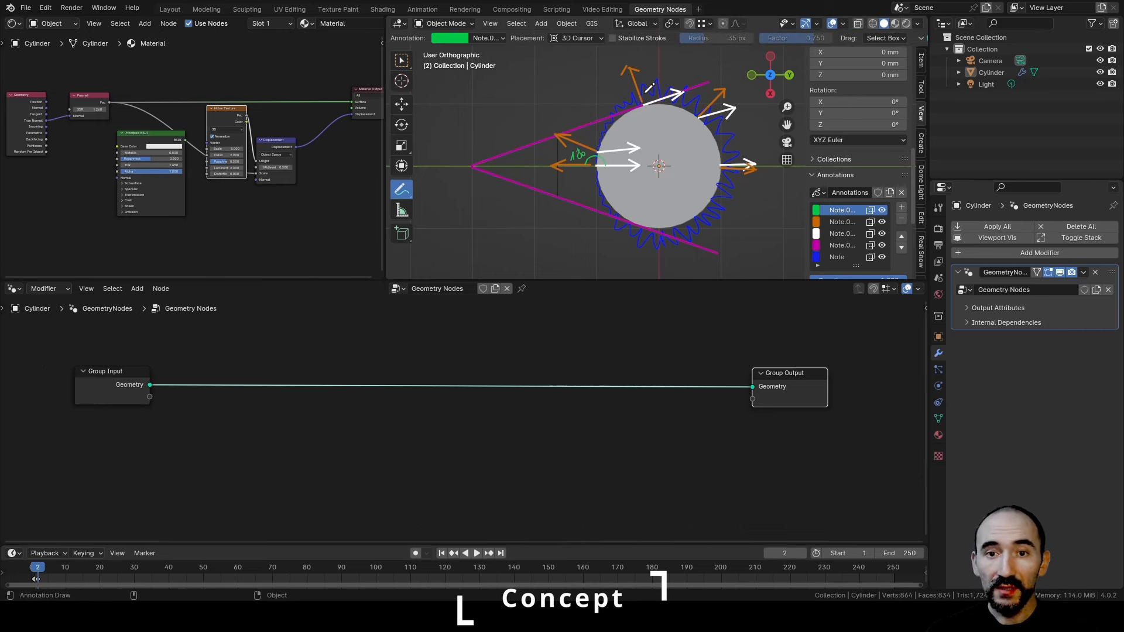
mouse_move(641, 92)
left_mouse_down()
mouse_move(655, 101)
mouse_move(651, 75)
mouse_move(667, 55)
left_mouse_up()
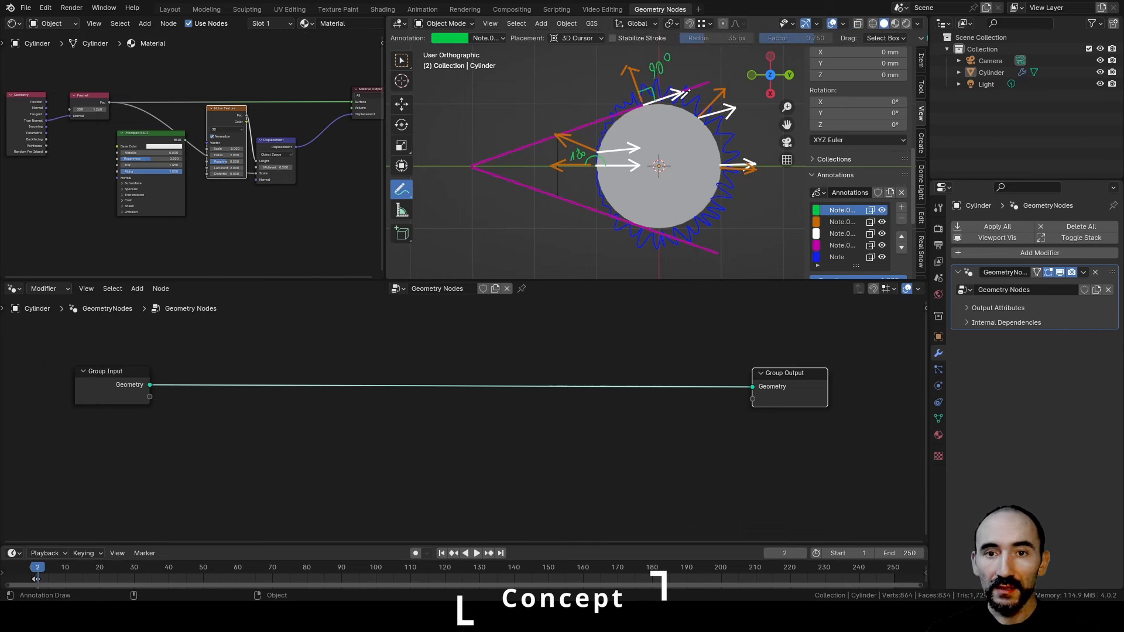
left_click_drag(764, 163, 766, 162)
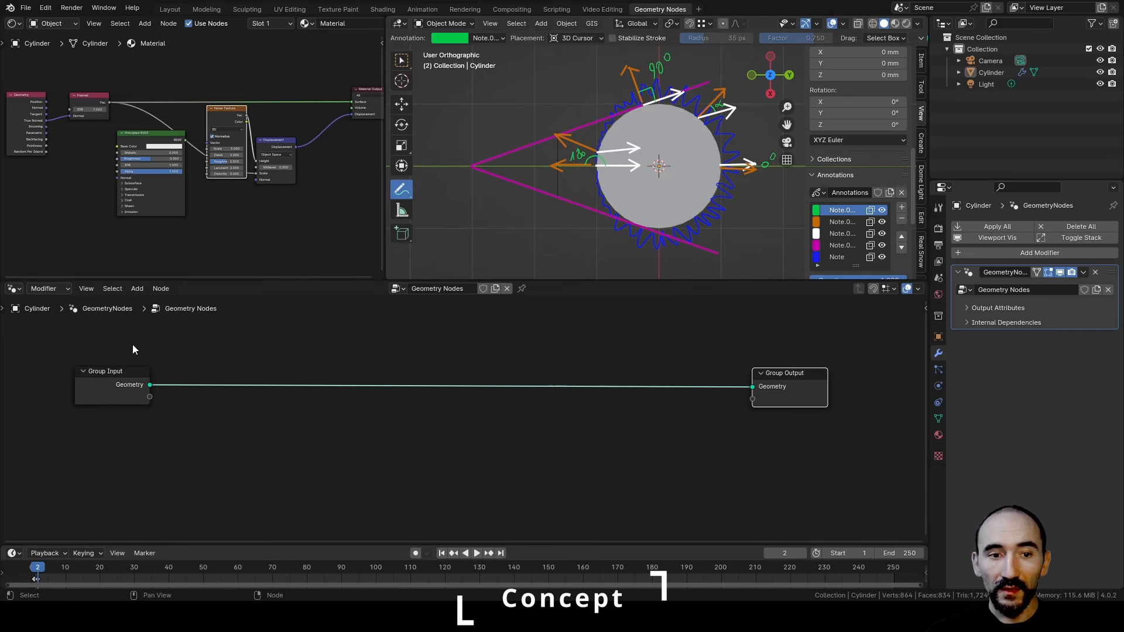
Sketch a circle with crossed axes in the node editor, adding an angled radius arrow and its angle α.
key("t")
left_click(16, 334)
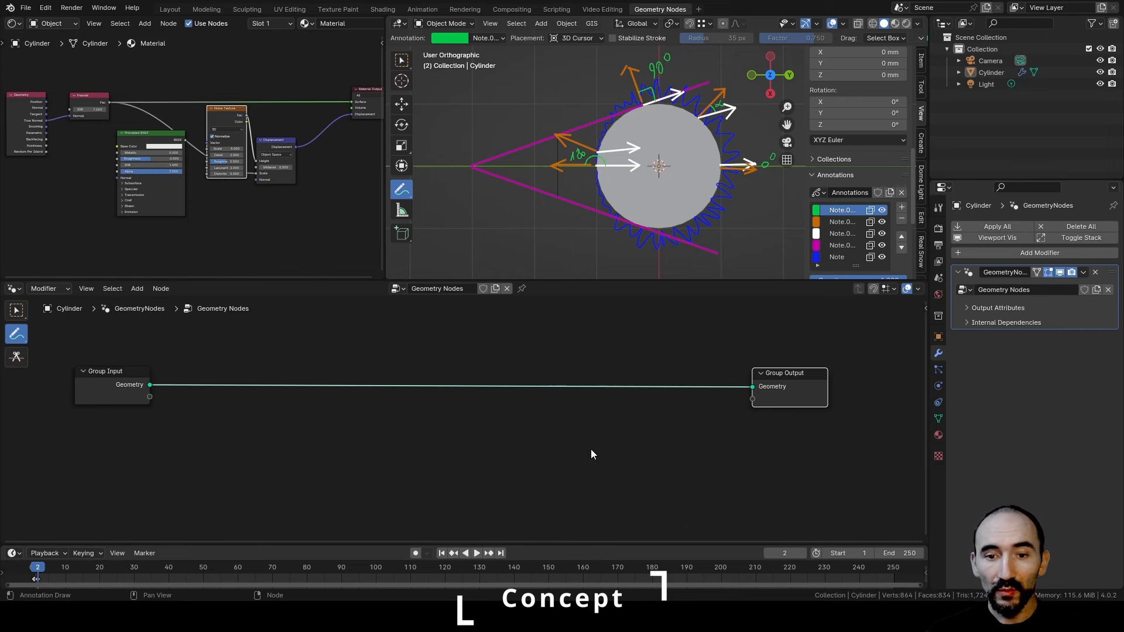
mouse_move(657, 426)
left_mouse_down()
mouse_move(619, 466)
mouse_move(718, 462)
mouse_move(653, 419)
mouse_move(662, 520)
left_mouse_up()
left_click_drag(615, 469, 710, 467)
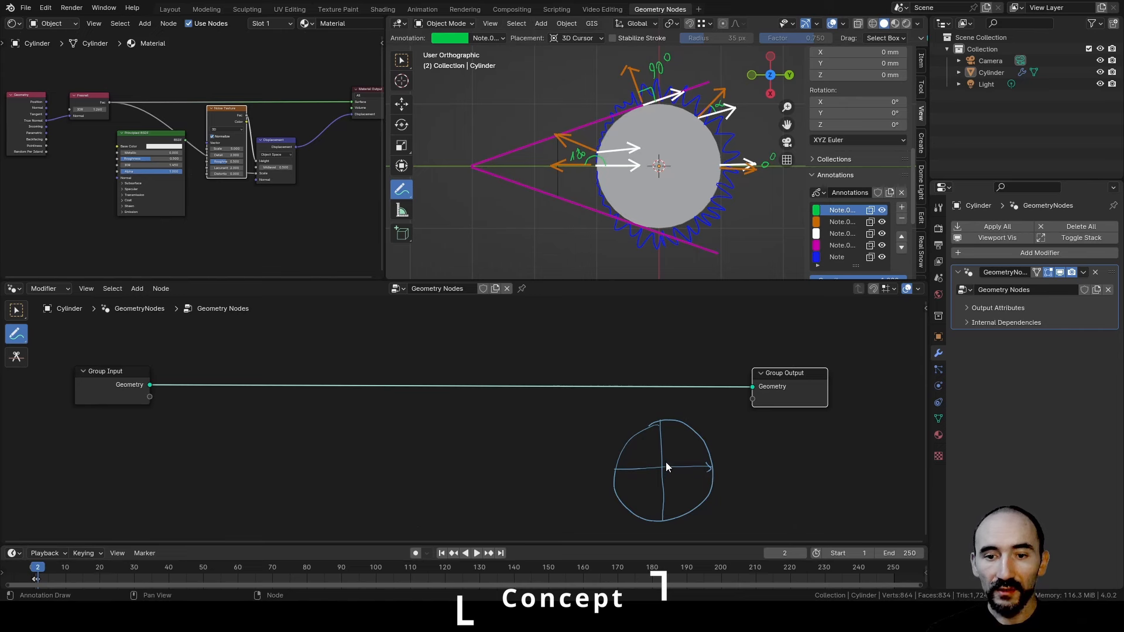
mouse_move(676, 451)
left_mouse_down()
mouse_move(697, 431)
mouse_move(690, 466)
mouse_move(705, 458)
left_mouse_up()
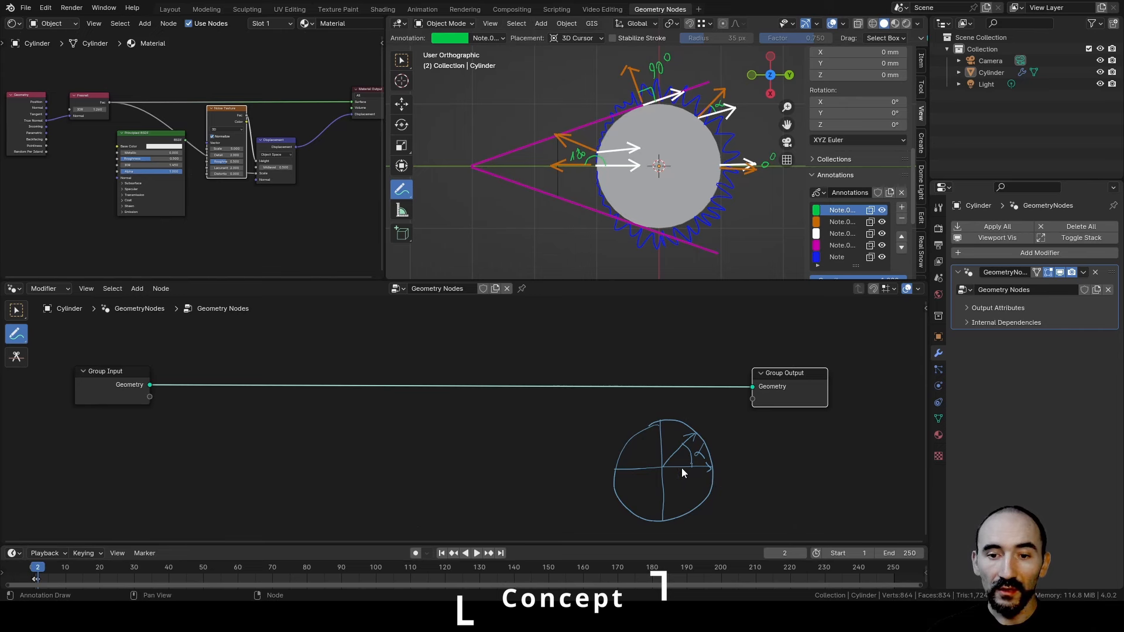
Label the circle's two vectors V1 and V2, and write the formula |V1||V2| cos α beside it.
mouse_move(757, 434)
left_mouse_down()
mouse_move(756, 452)
mouse_move(772, 434)
left_mouse_up()
left_click_drag(775, 434, 773, 449)
left_click_drag(767, 458, 727, 478)
mouse_move(781, 434)
left_mouse_down()
mouse_move(780, 451)
mouse_move(796, 434)
mouse_move(802, 455)
mouse_move(842, 441)
mouse_move(871, 450)
left_mouse_up()
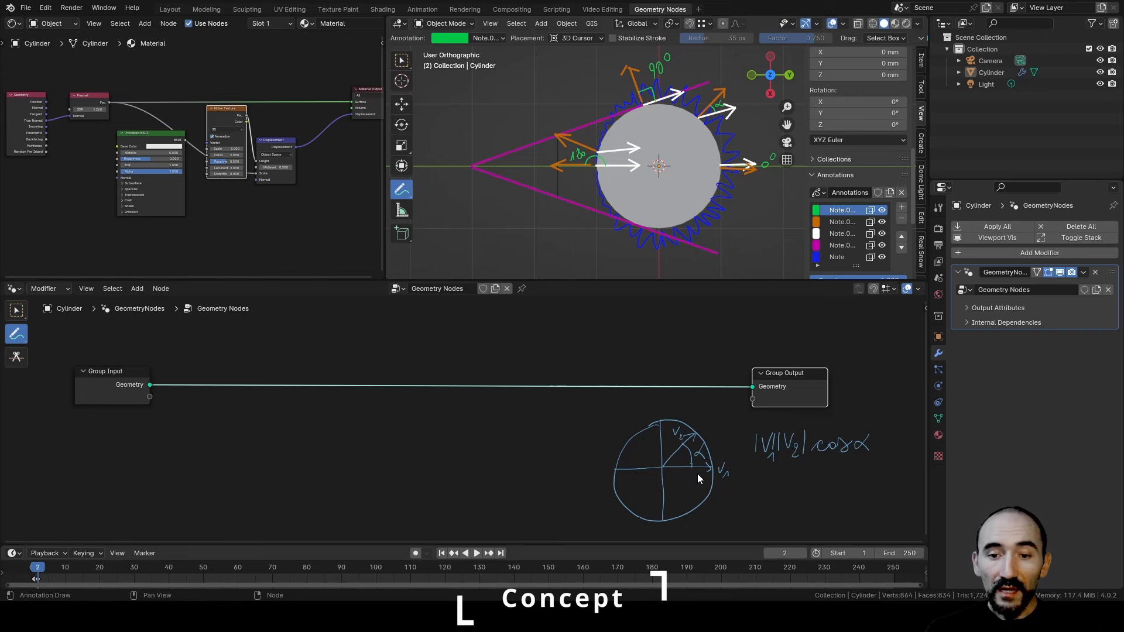
Mark -1 and 1 at the ends of the circle's horizontal axis, and label the V2 projection as cos α.
left_click_drag(583, 468, 603, 476)
left_click_drag(738, 466, 742, 472)
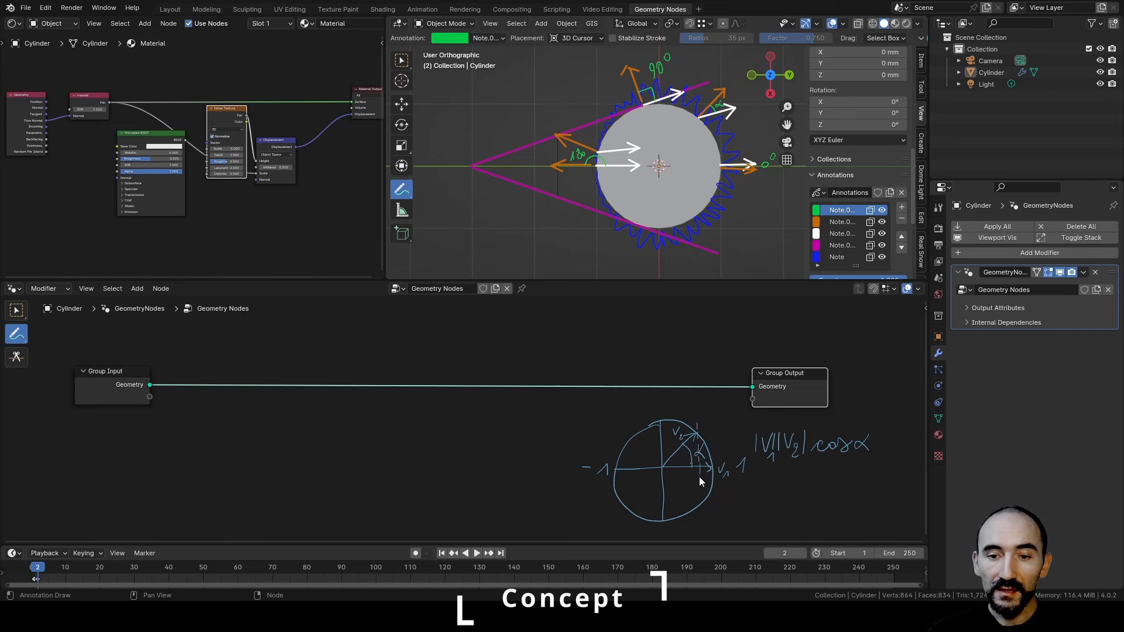
mouse_move(698, 480)
left_mouse_down()
mouse_move(660, 477)
mouse_move(677, 495)
mouse_move(707, 495)
left_mouse_up()
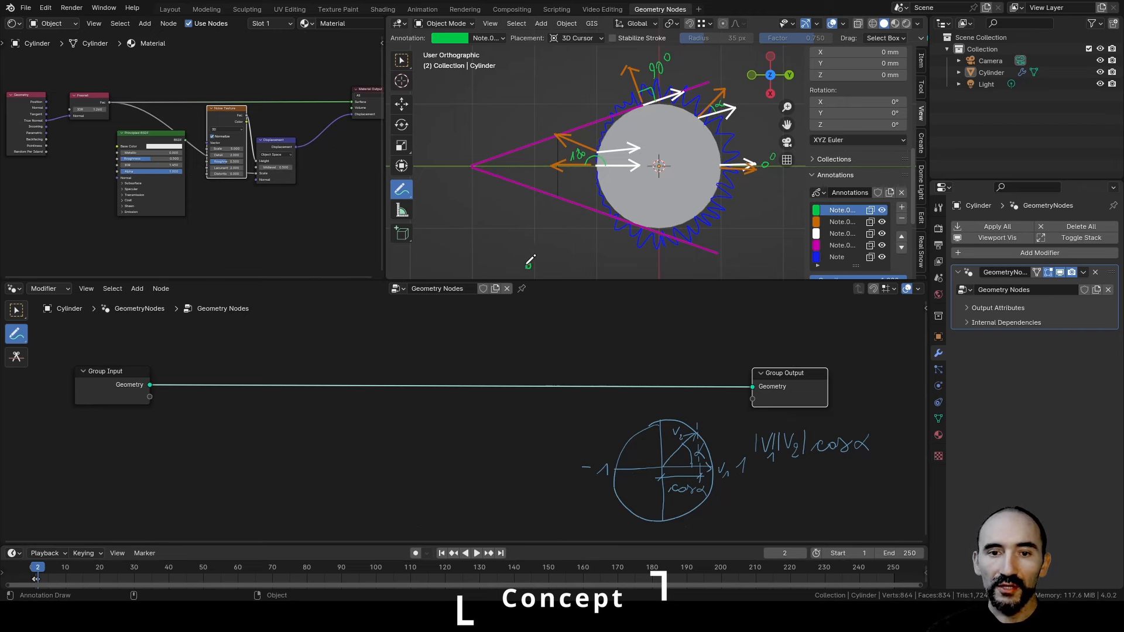
Draw green arrows from an outside point to the cylinder's surface and to the camera, plus one from camera to surface.
key("shift+space")
key("d")
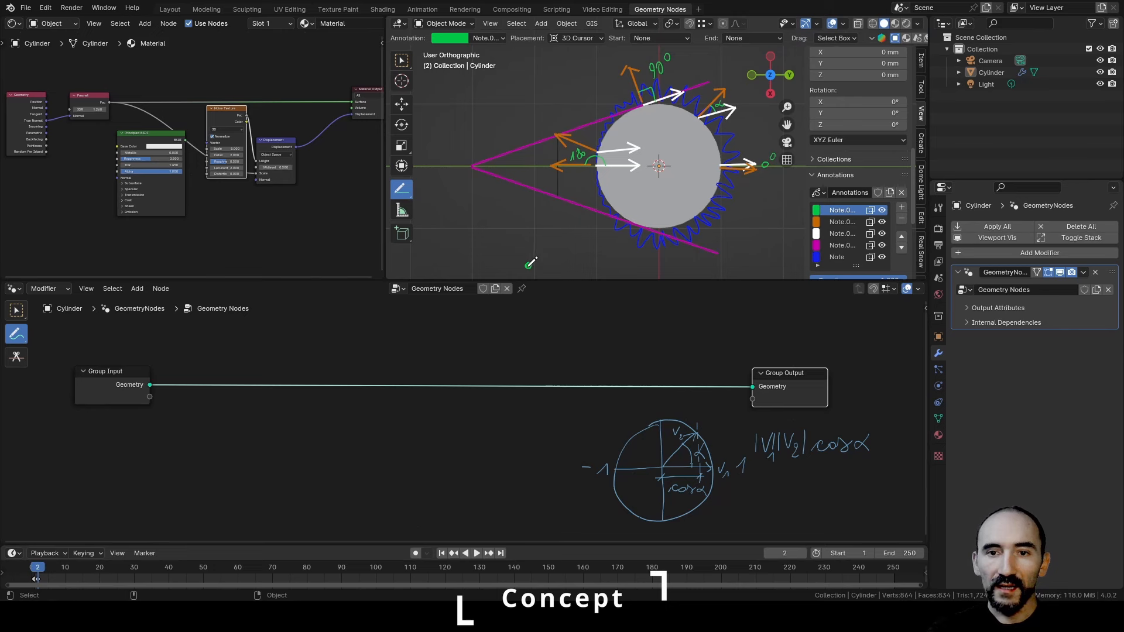
left_click_drag(529, 266, 695, 120)
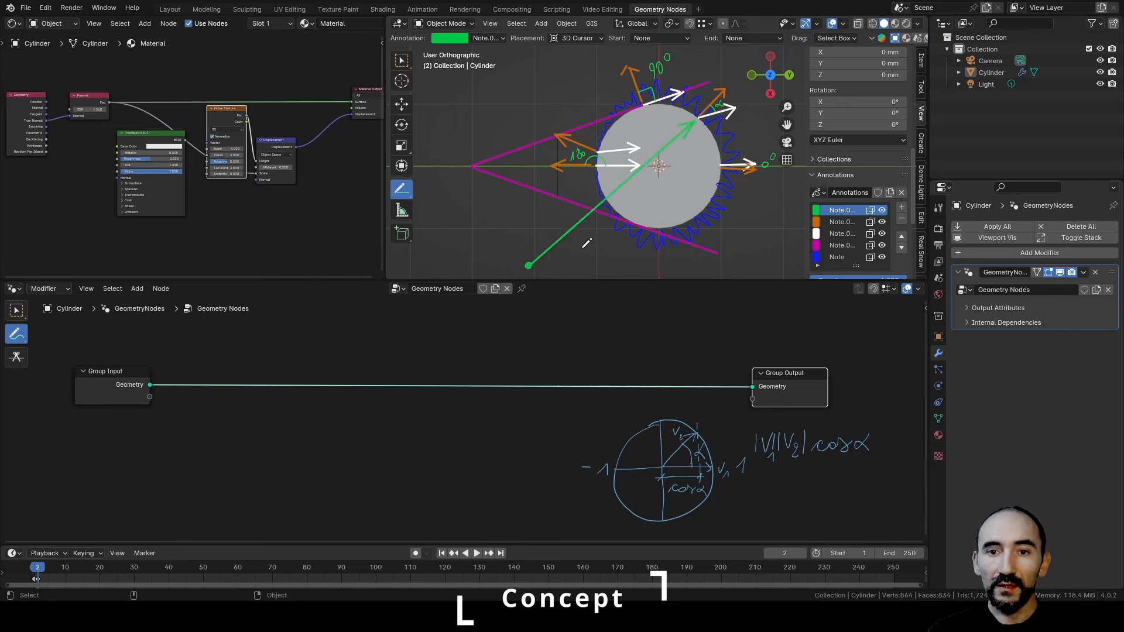
left_click_drag(529, 265, 471, 167)
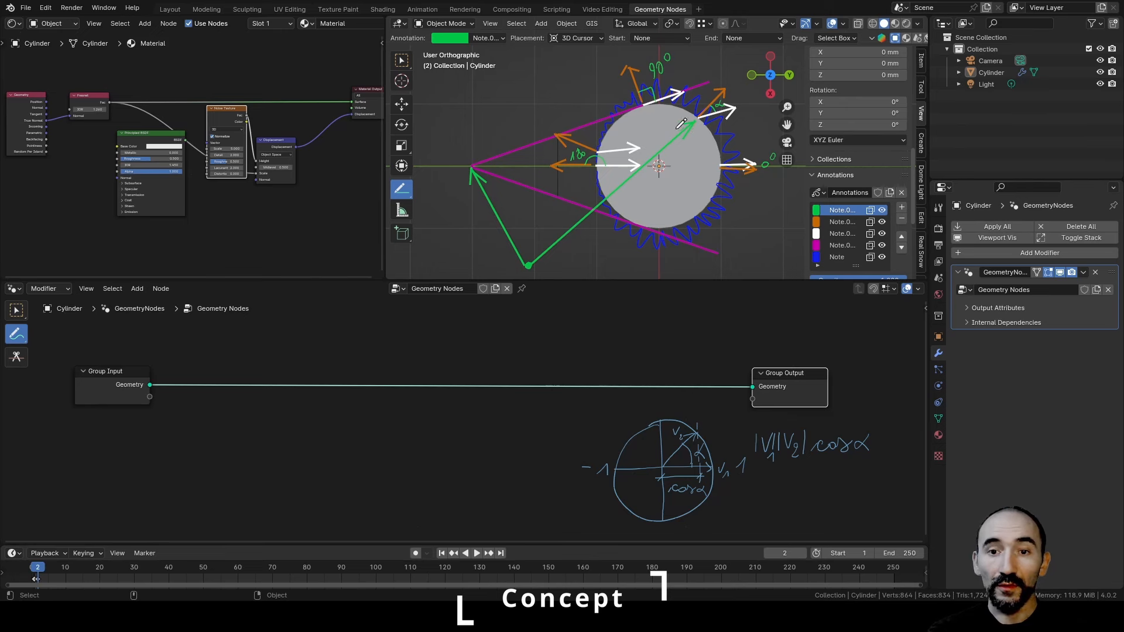
mouse_move(473, 166)
left_mouse_down()
mouse_move(701, 112)
mouse_move(681, 129)
left_mouse_up()
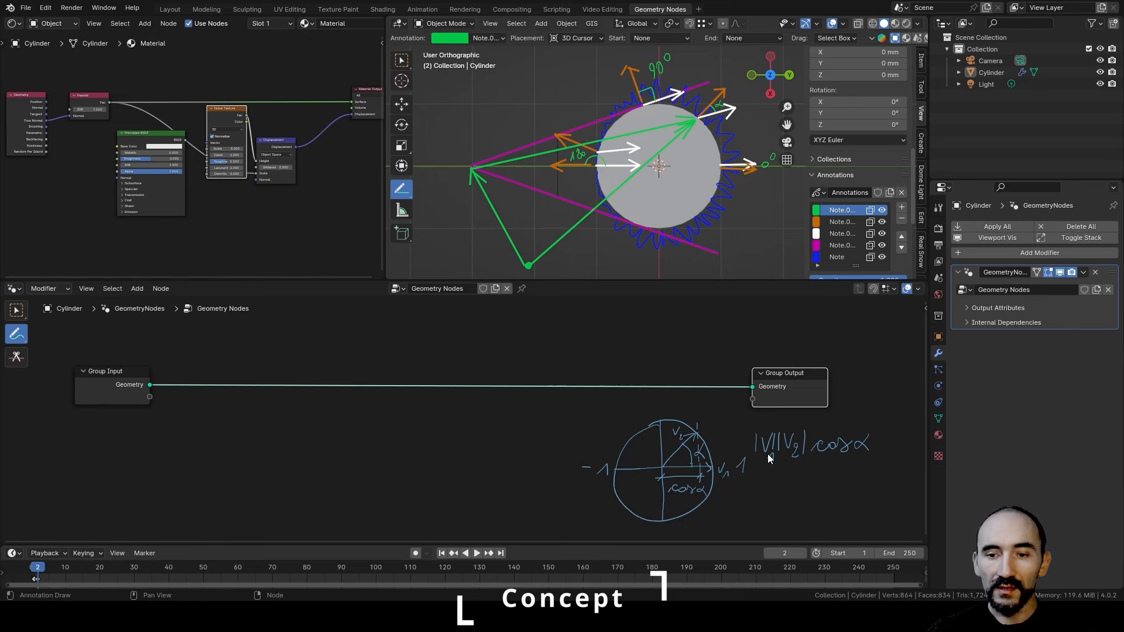
Bracket |V1||V2| with the result 1, and bracket cos α with the range -1<=cos<=1.
mouse_move(755, 460)
left_mouse_down()
mouse_move(807, 461)
mouse_move(775, 514)
left_mouse_up()
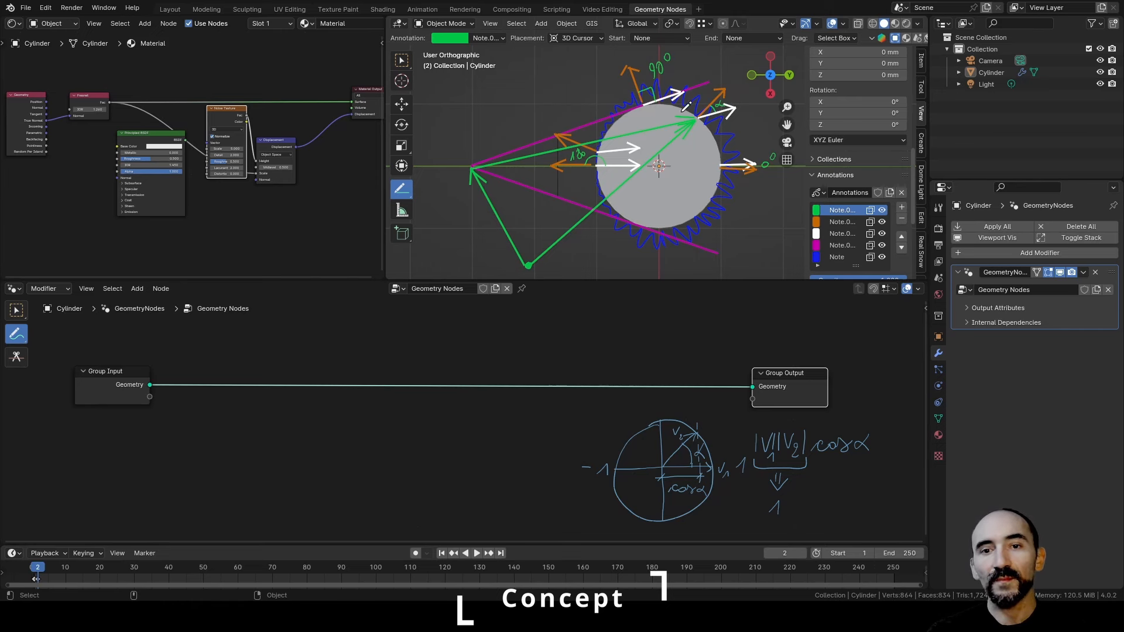
mouse_move(813, 458)
left_mouse_down()
mouse_move(876, 466)
mouse_move(878, 456)
left_mouse_up()
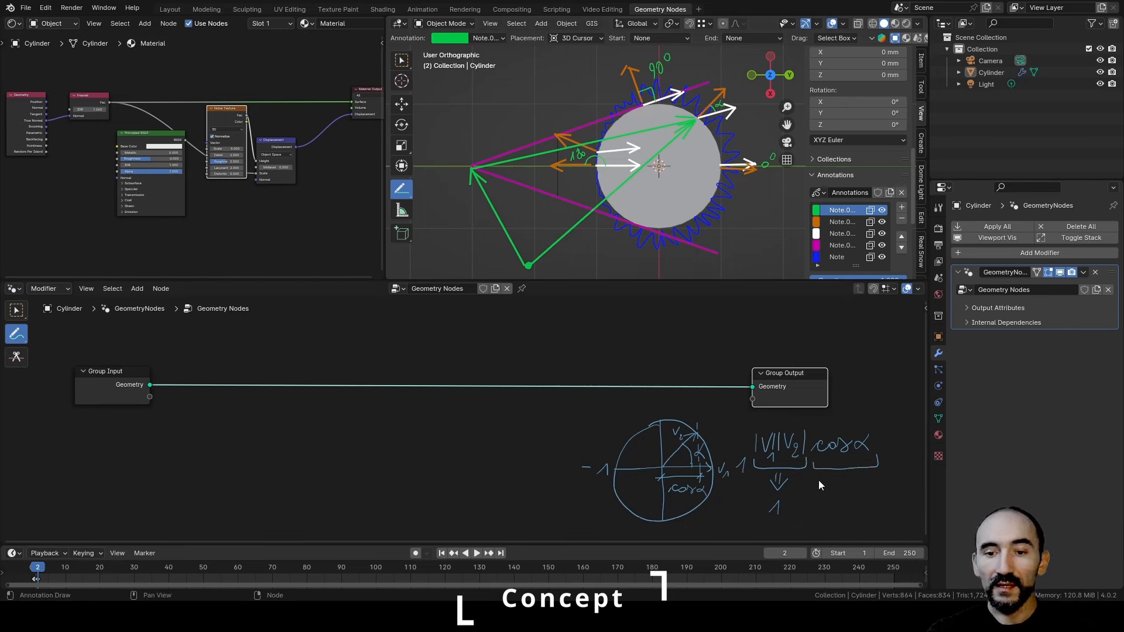
left_click_drag(802, 502, 844, 507)
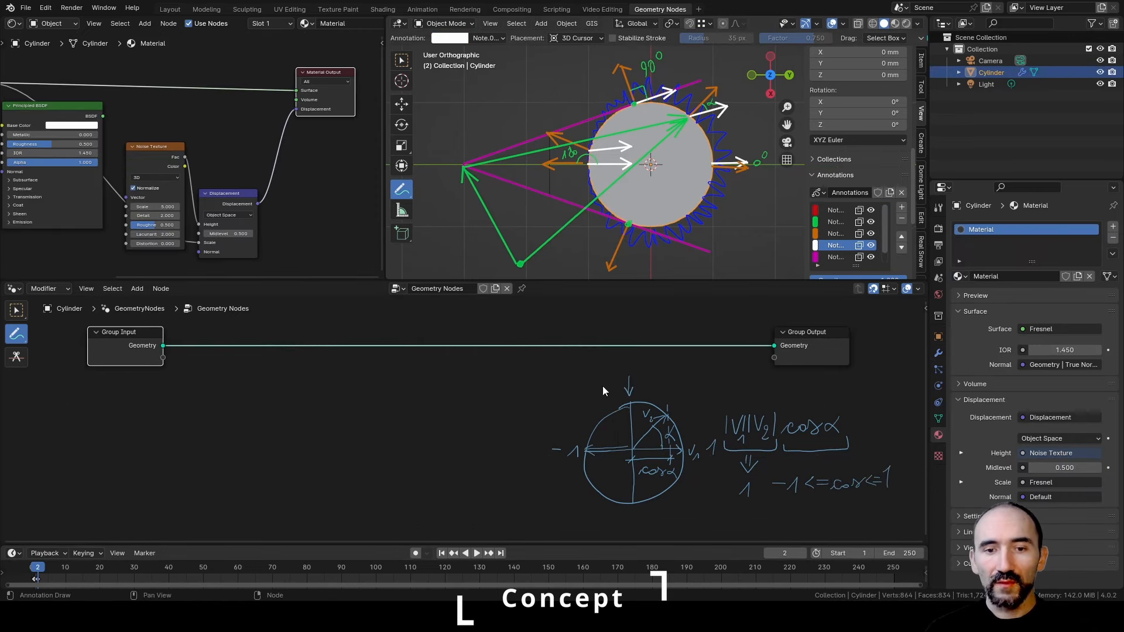
Write cos 0 = 1, cos 90 = 0 and cos 180 = -1 beside the circle, and note these values on the cylinder sketch.
mouse_move(462, 410)
left_mouse_down()
mouse_move(490, 389)
mouse_move(542, 409)
left_mouse_up()
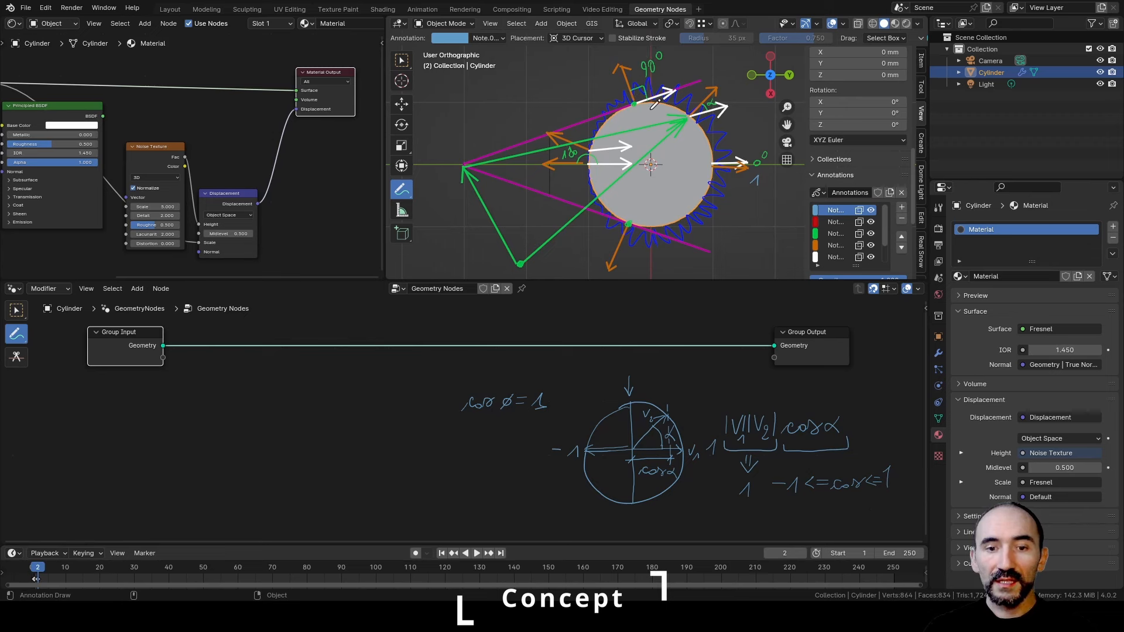
mouse_move(466, 439)
left_mouse_down()
mouse_move(543, 430)
mouse_move(535, 440)
left_mouse_up()
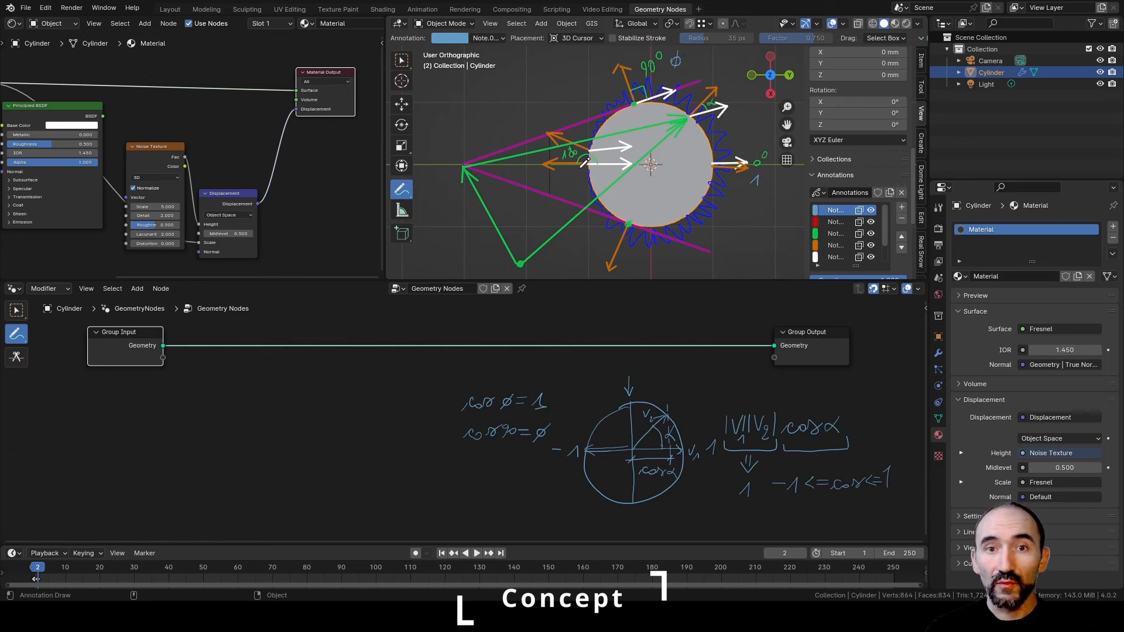
mouse_move(450, 469)
left_mouse_down()
mouse_move(443, 476)
mouse_move(499, 467)
left_mouse_up()
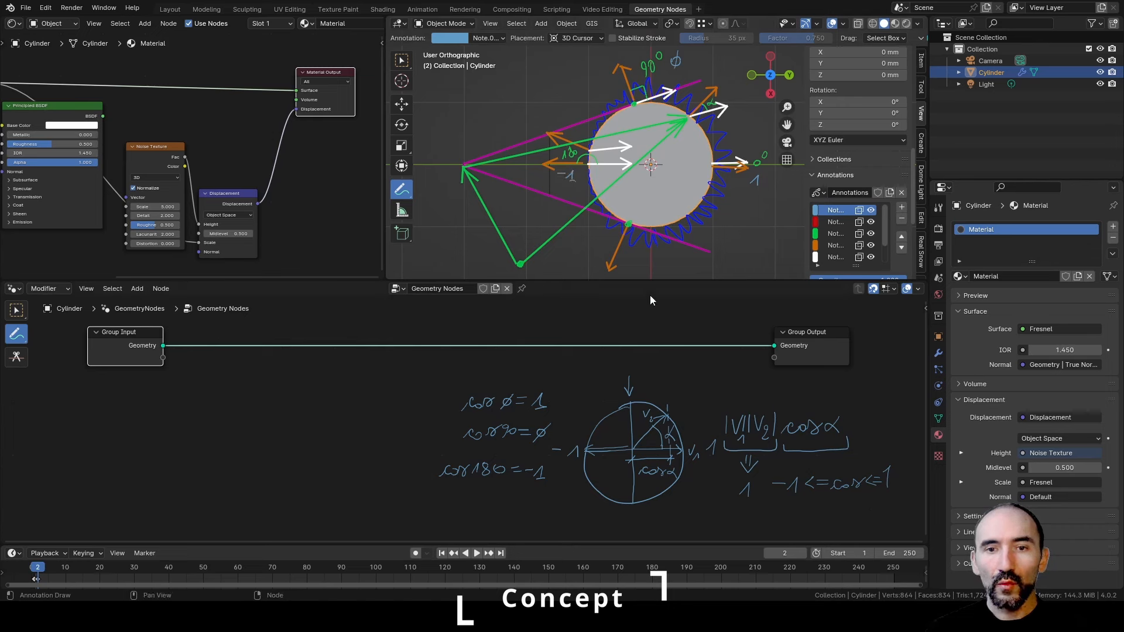
Write the mapping -1 ⇒ 0 with a red 0, and mark a red 0 on the cylinder's camera-facing side.
left_click(827, 225)
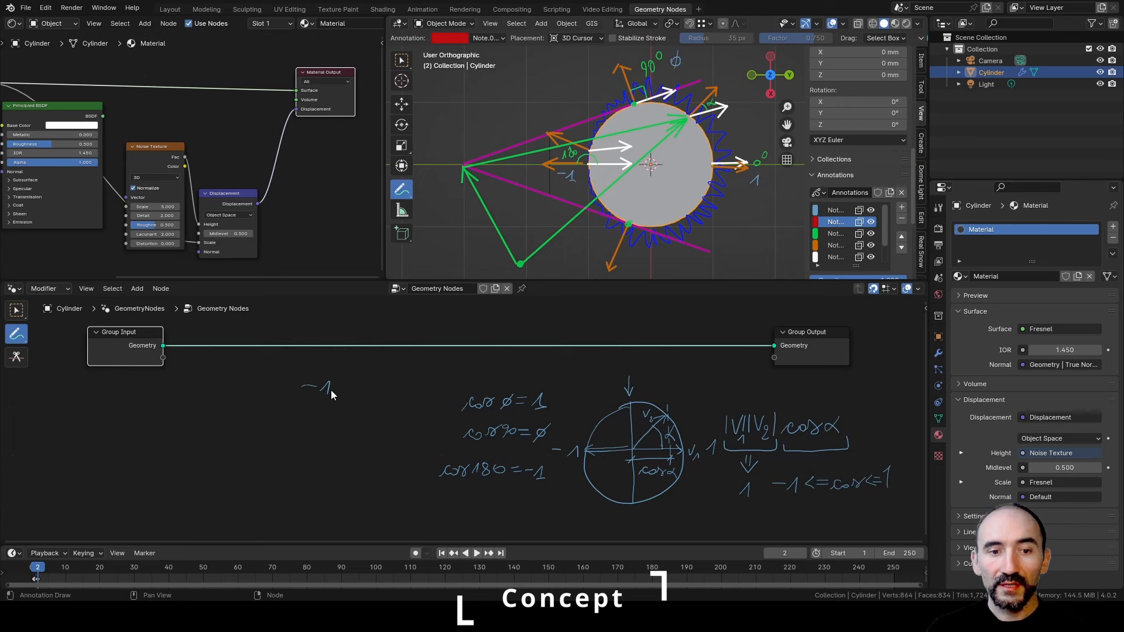
left_click_drag(347, 387, 357, 387)
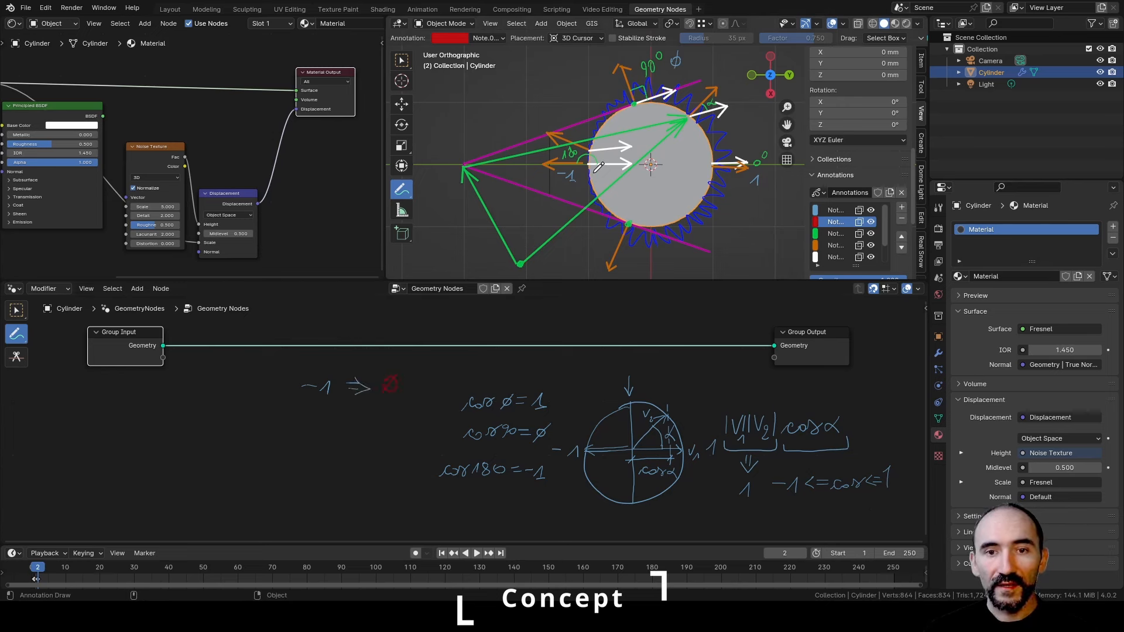
left_click_drag(598, 167, 592, 184)
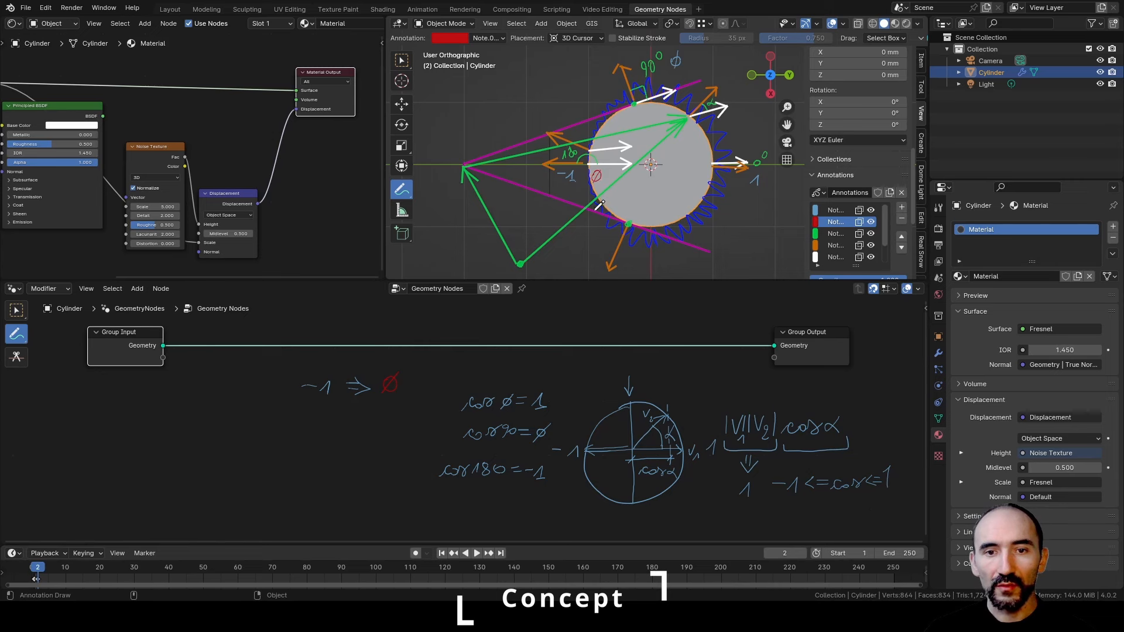
Add the mapping 0 ⇒ 1 with a red 1, and mark a red 1 at both tangent points of the cylinder.
key("n")
left_click_drag(258, 416, 246, 434)
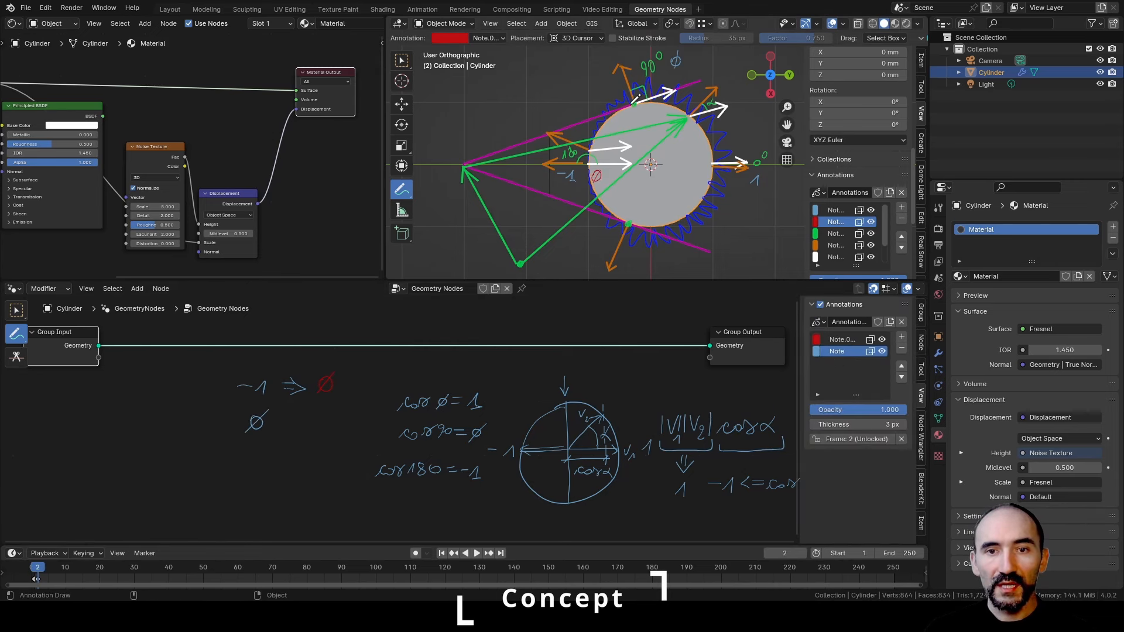
left_click_drag(680, 56, 673, 66)
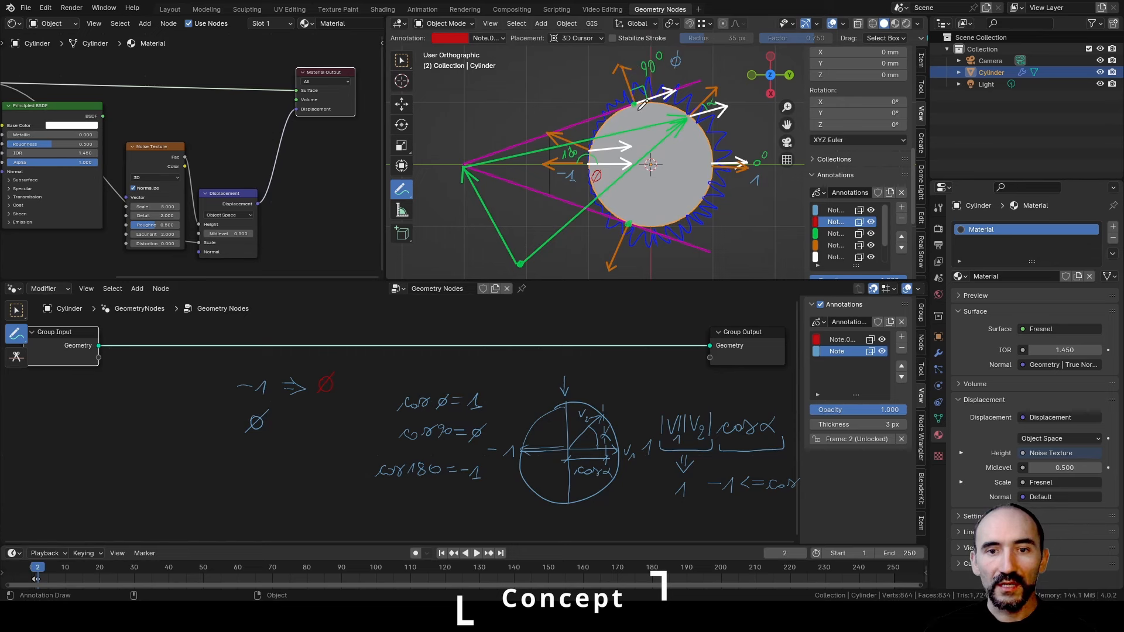
left_click_drag(286, 417, 303, 417)
left_click_drag(285, 424, 304, 423)
mouse_move(295, 409)
left_mouse_down()
mouse_move(294, 431)
mouse_move(328, 434)
left_mouse_up()
left_click(842, 340)
left_click_drag(319, 435, 335, 433)
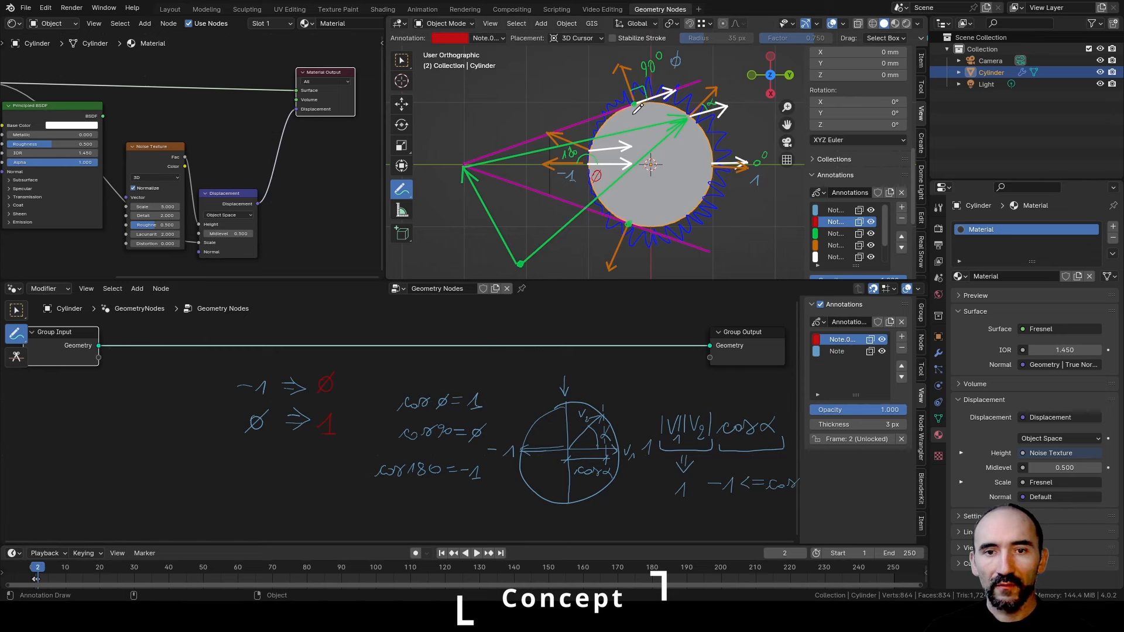
left_click_drag(631, 118, 640, 117)
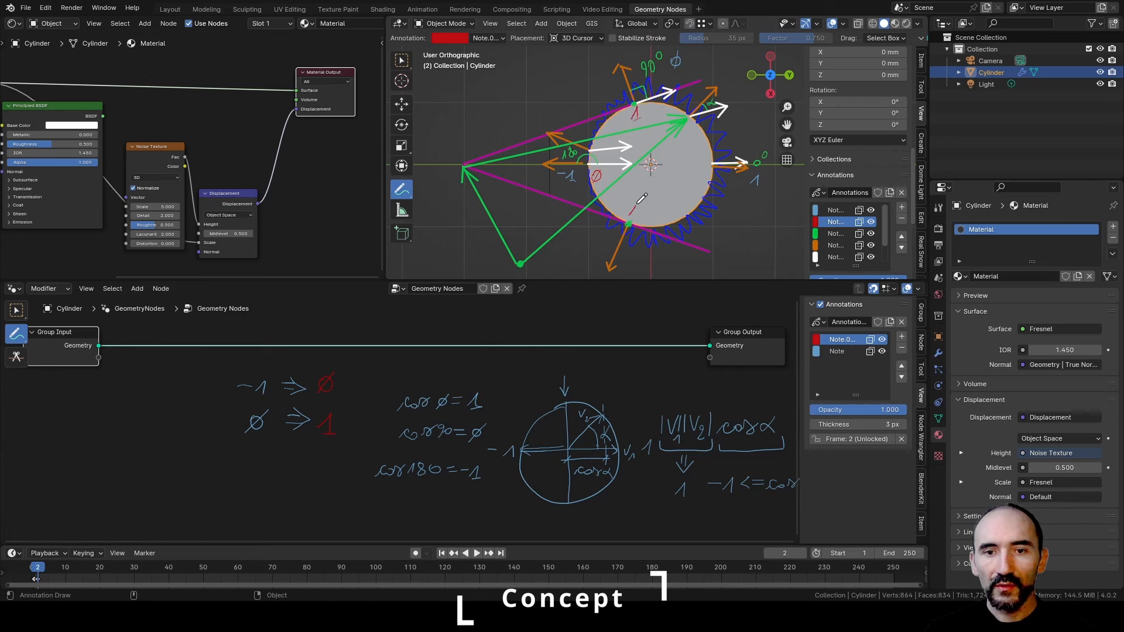
left_click_drag(632, 209, 636, 219)
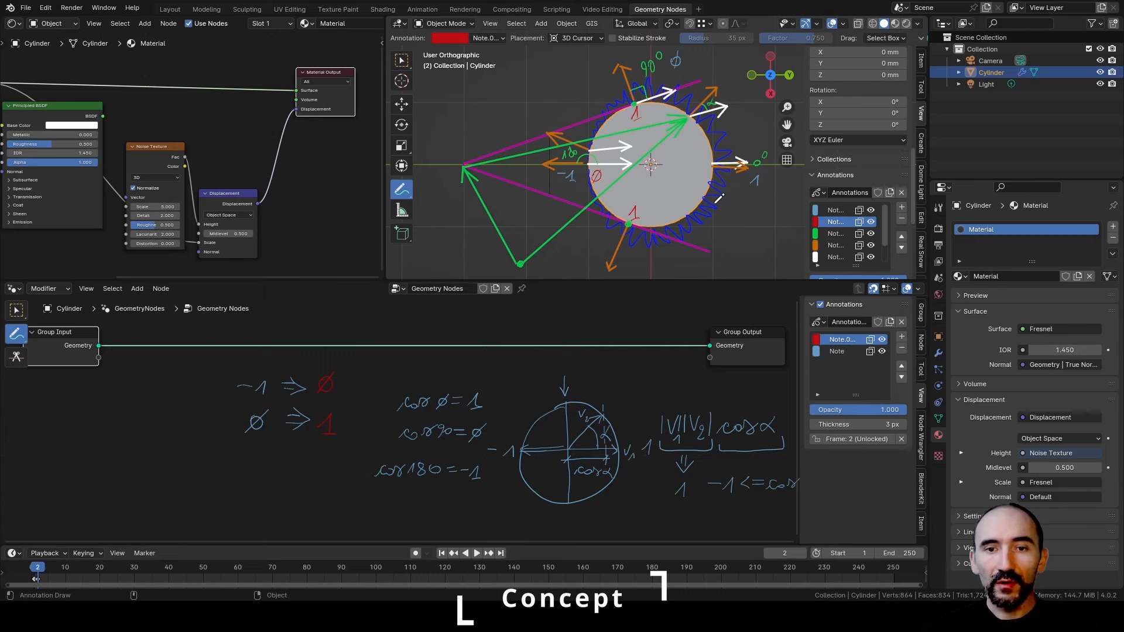
Sketch a yellow slanted reflector line below the cylinder, with arrows running toward the cylinder's far side, on to the line, and back to the camera.
scroll(714, 202, "down", 2)
middle_click_drag(715, 202, 677, 148, "shift")
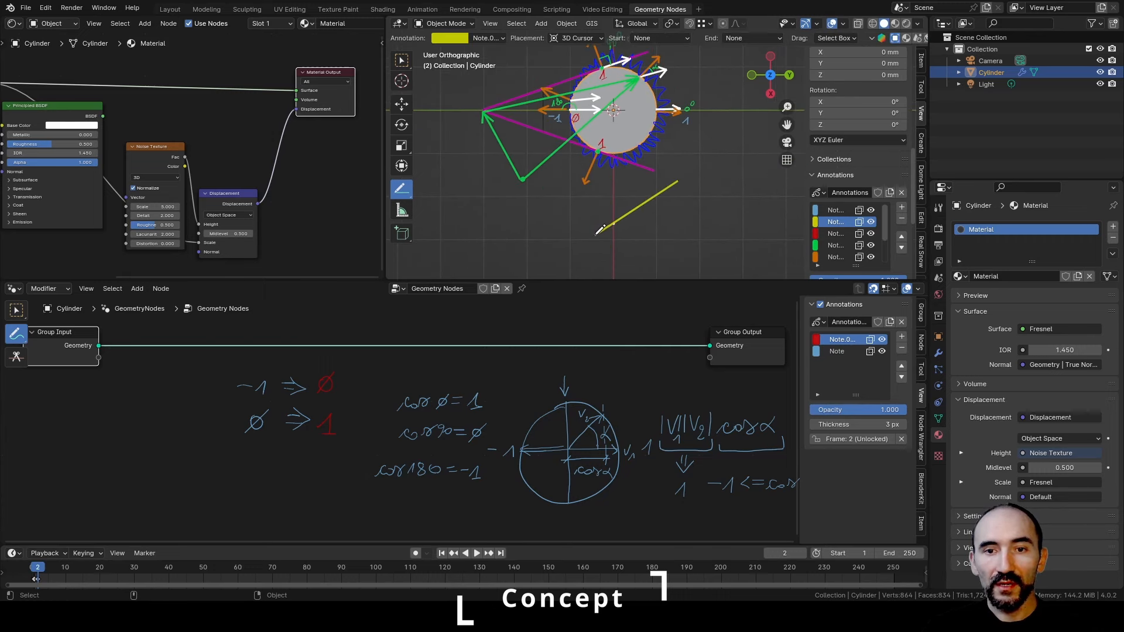
left_click_drag(602, 230, 581, 222)
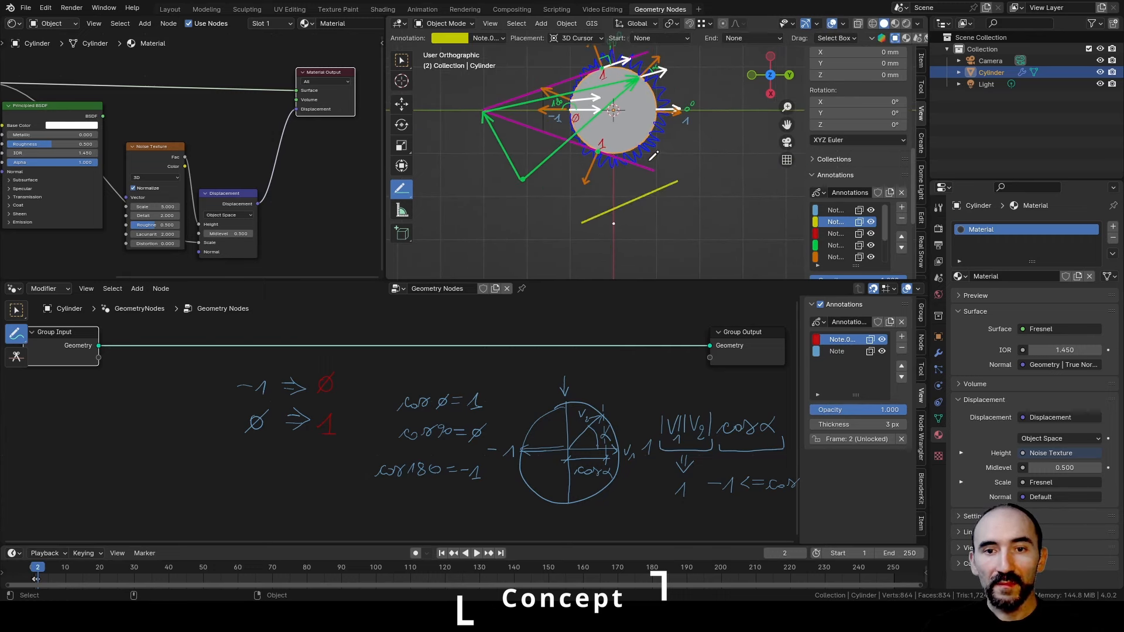
mouse_move(737, 156)
left_mouse_down()
mouse_move(660, 138)
mouse_move(644, 195)
left_mouse_up()
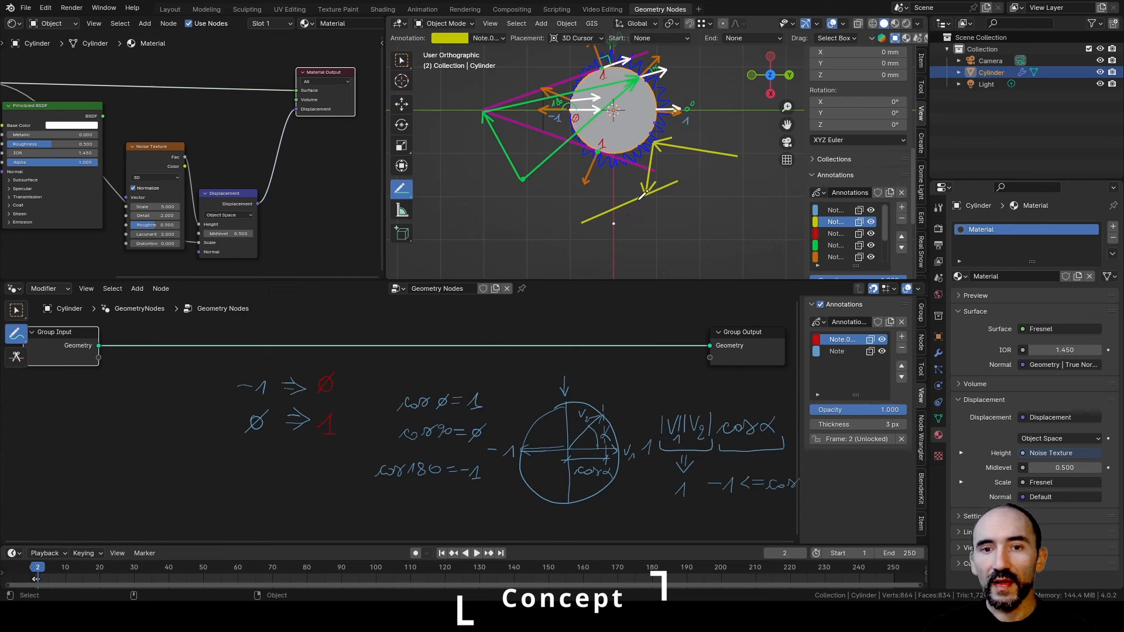
left_click_drag(644, 193, 491, 109)
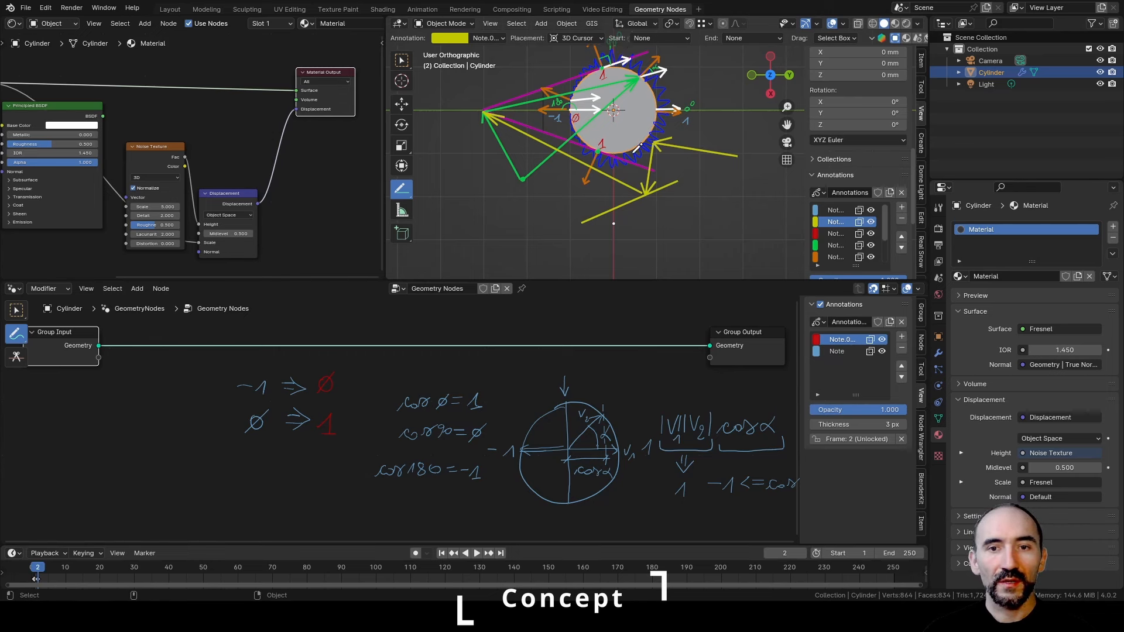
Save the file, and move the Group Input node away from the handwritten notes to make room for new nodes.
key("ctrl+s")
mouse_move(243, 410)
middle_mouse_down()
mouse_move(536, 421)
mouse_move(422, 402)
middle_mouse_up()
scroll(536, 421, "down", 3)
mouse_move(17, 333)
left_mouse_down()
mouse_move(70, 361)
mouse_move(89, 412)
left_mouse_up()
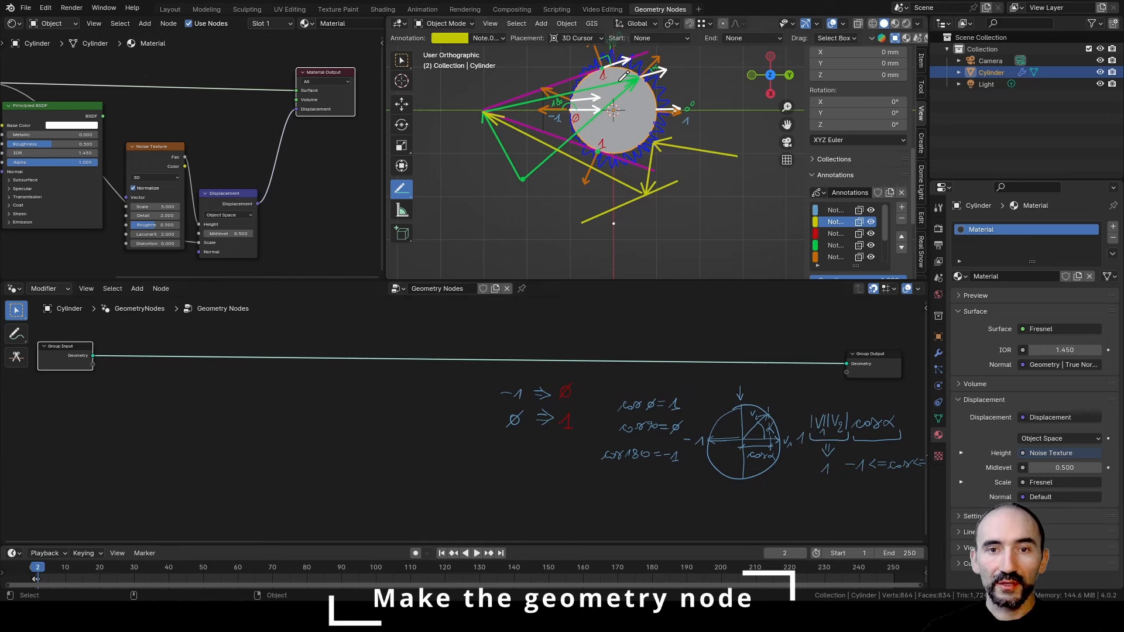
scroll(650, 69, "up", 2)
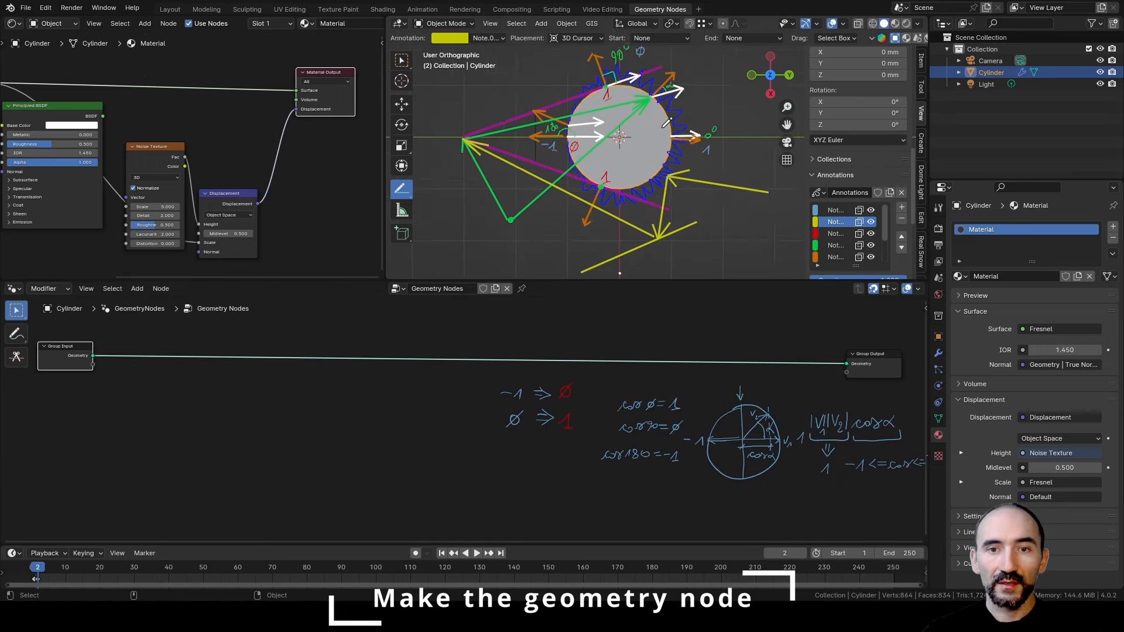
scroll(666, 121, "up", 1)
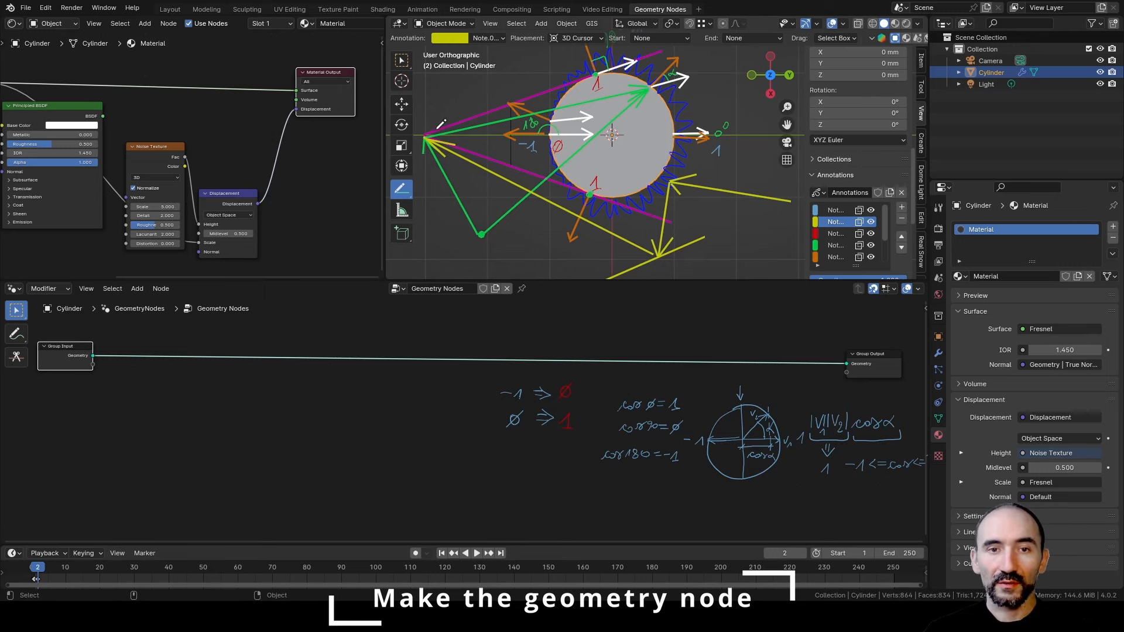
Add a Position node and feed it into the first input of a new Subtract vector math node beside it.
left_click(191, 403)
key("shift+a")
type("position")
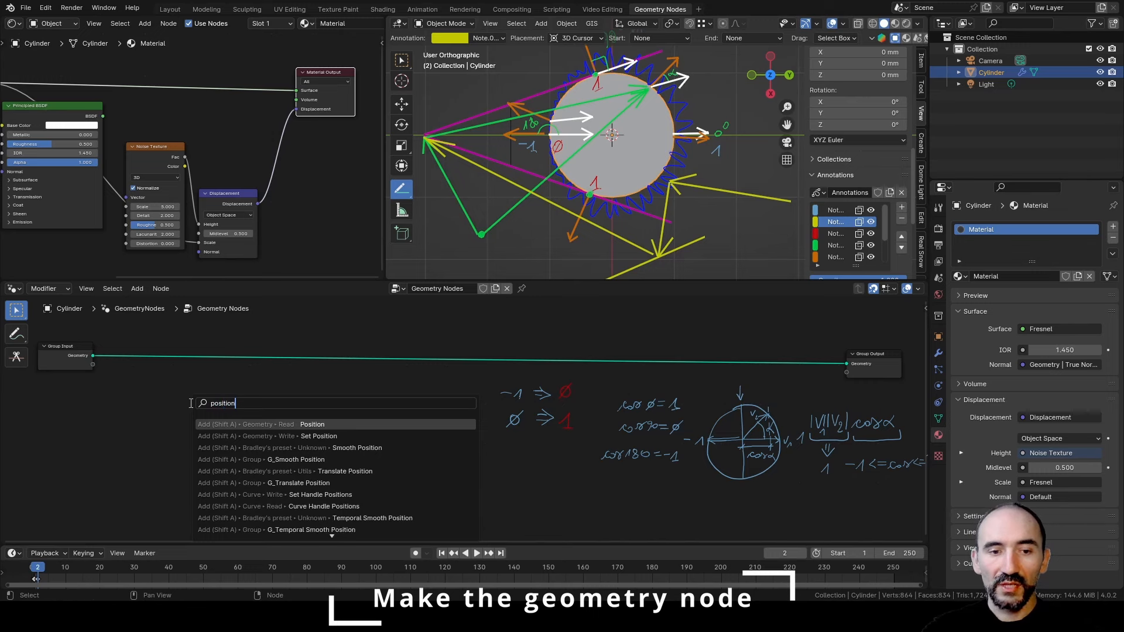
key("Return")
left_click(176, 410)
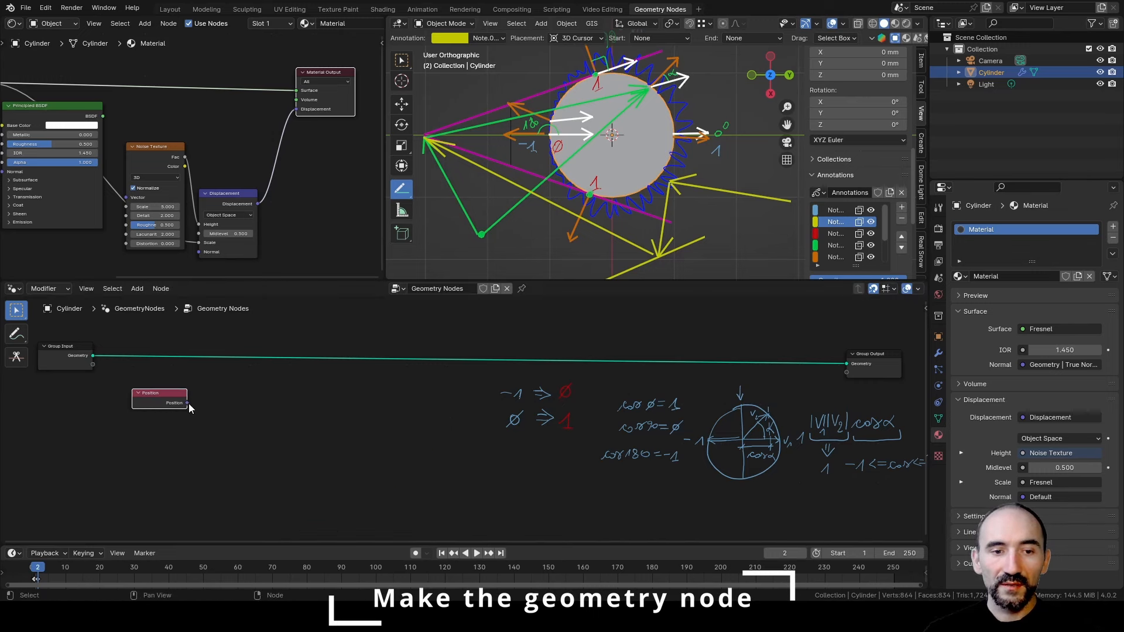
left_click_drag(188, 403, 229, 414)
type("subtra")
key("Return")
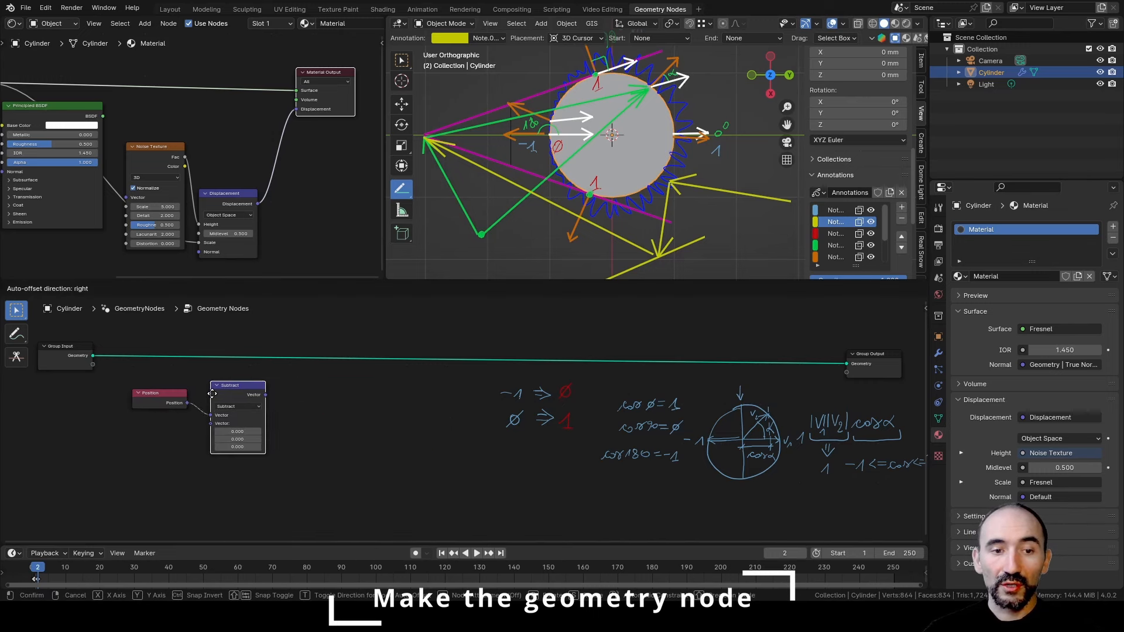
left_click(204, 401)
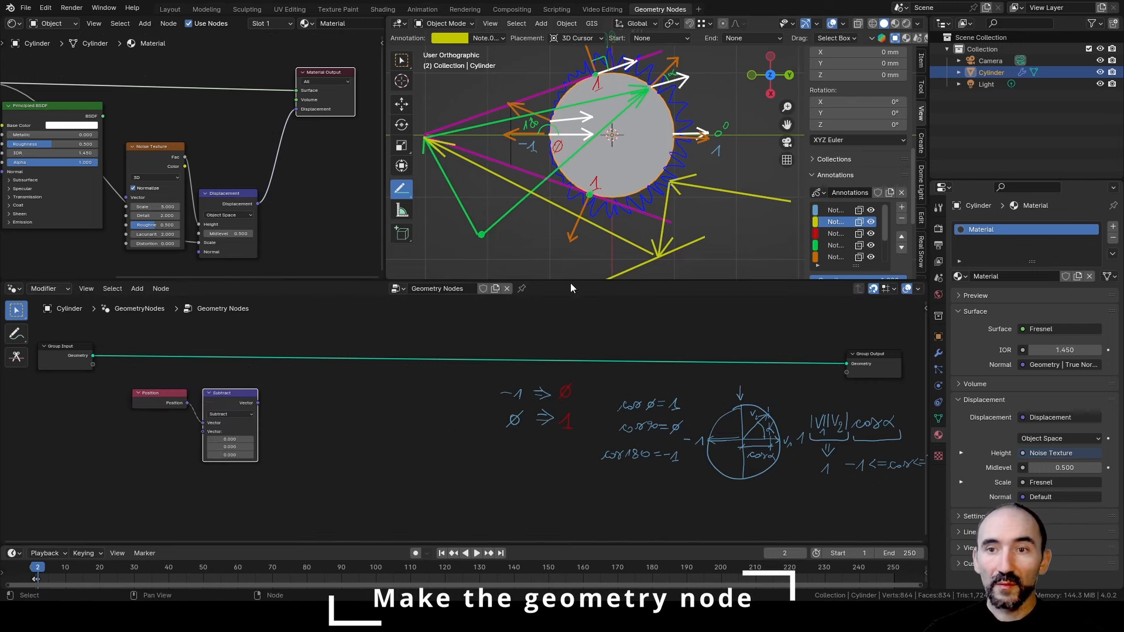
Add the Camera to the node tree as an Object Info node and link its Location to Subtract's second input.
left_click(992, 62)
left_click_drag(988, 58, 178, 441)
scroll(153, 439, "up", 1)
Collapse the Subtract node and feed its output into a new Normalize vector math node.
left_click_drag(205, 402, 257, 429)
key("h")
type("normal")
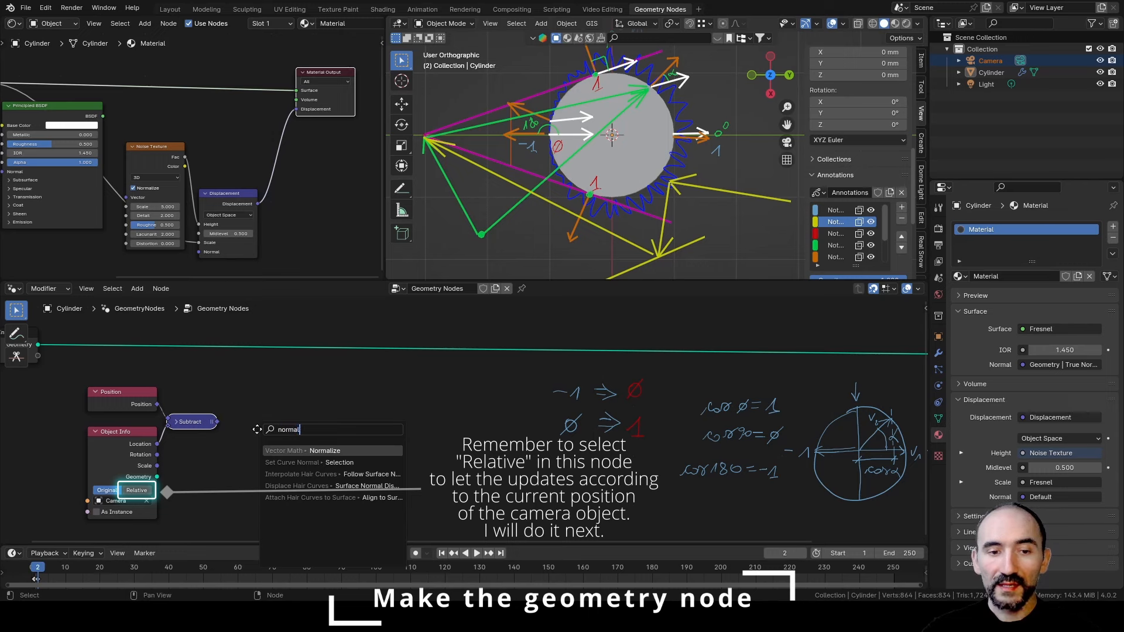
key("Return")
left_click(230, 407)
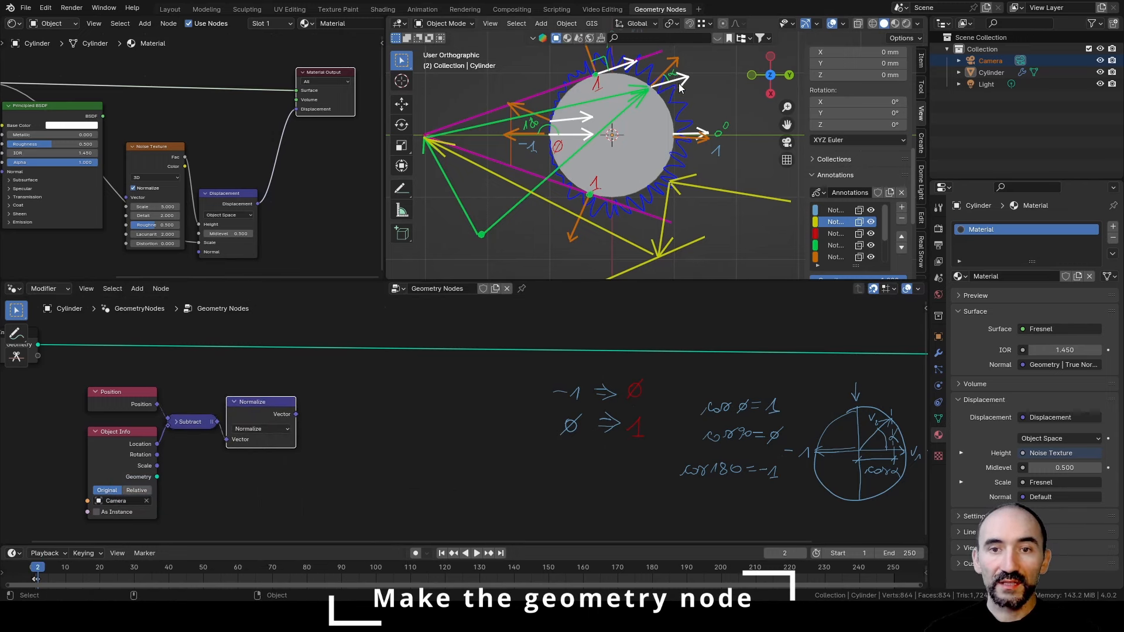
Add a Dot Product node that takes the normalized view direction as its first vector.
scroll(733, 442, "down", 1)
middle_click_drag(734, 442, 359, 404)
scroll(464, 416, "up", 2)
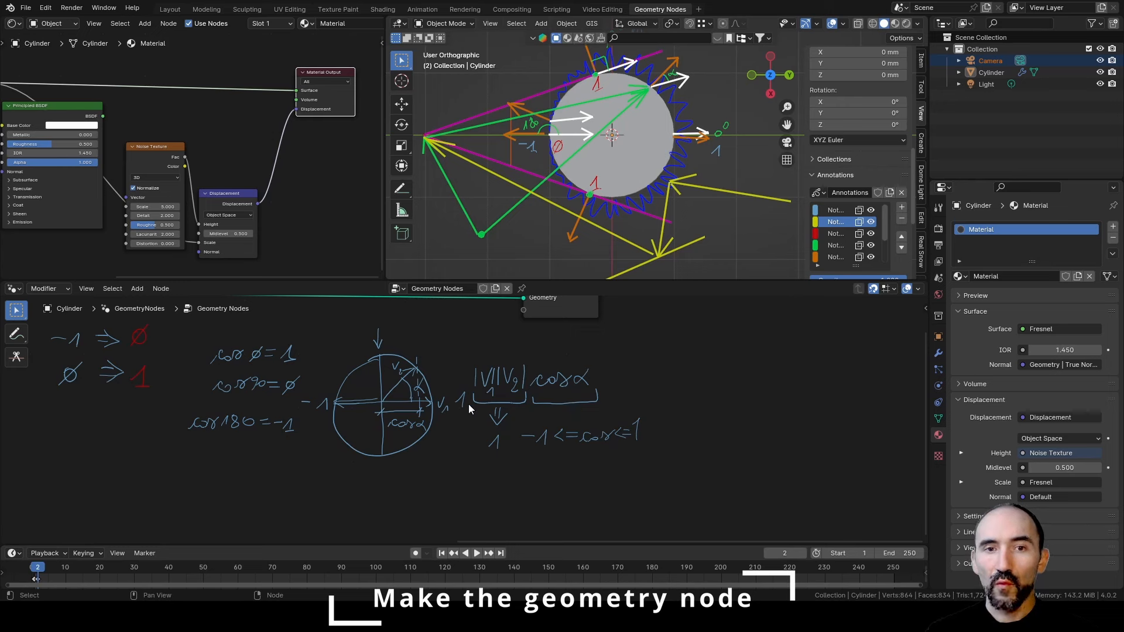
middle_click_drag(469, 404, 919, 436)
left_click_drag(305, 397, 343, 420)
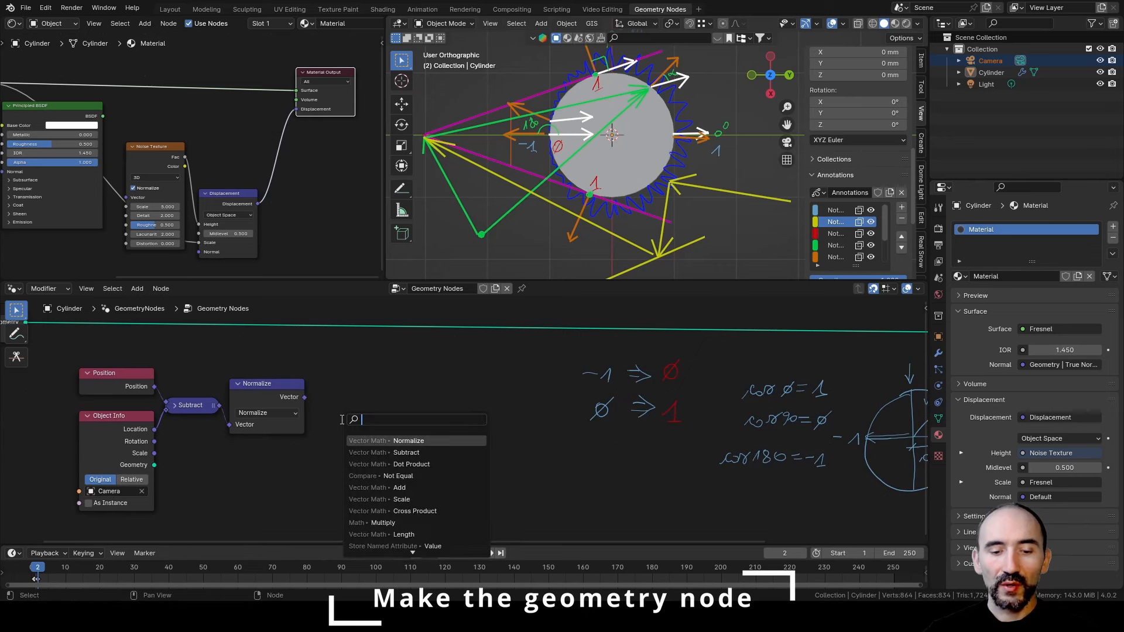
type("dot")
key("Return")
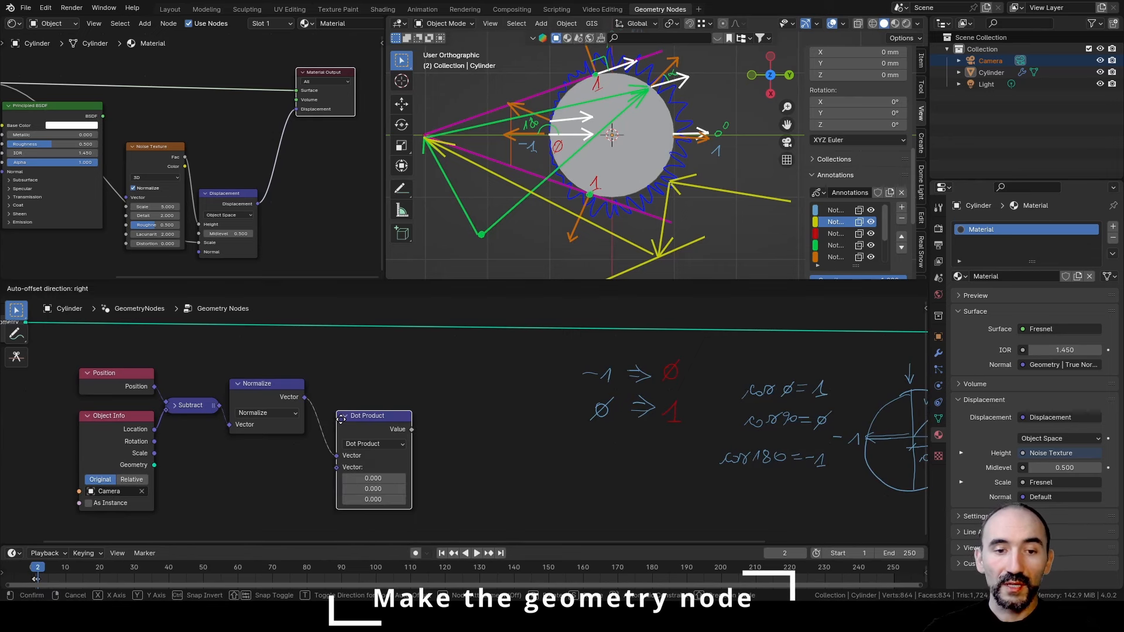
left_click(321, 419)
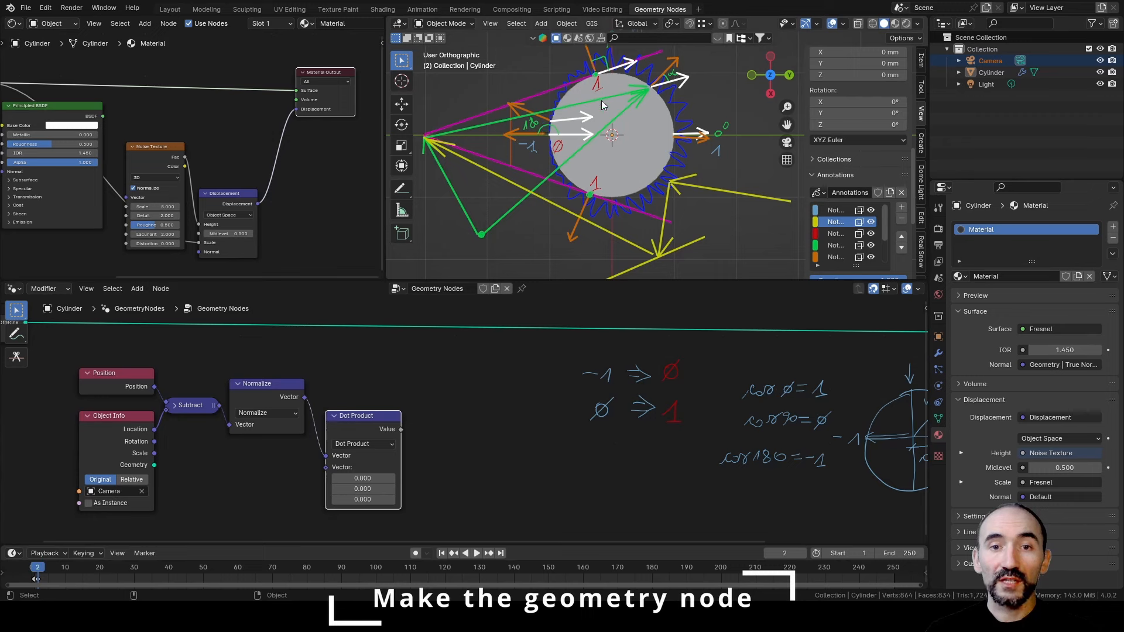
Add a Normal node below Normalize and link it to the Dot Product's second vector input.
left_click(271, 490)
key("F3")
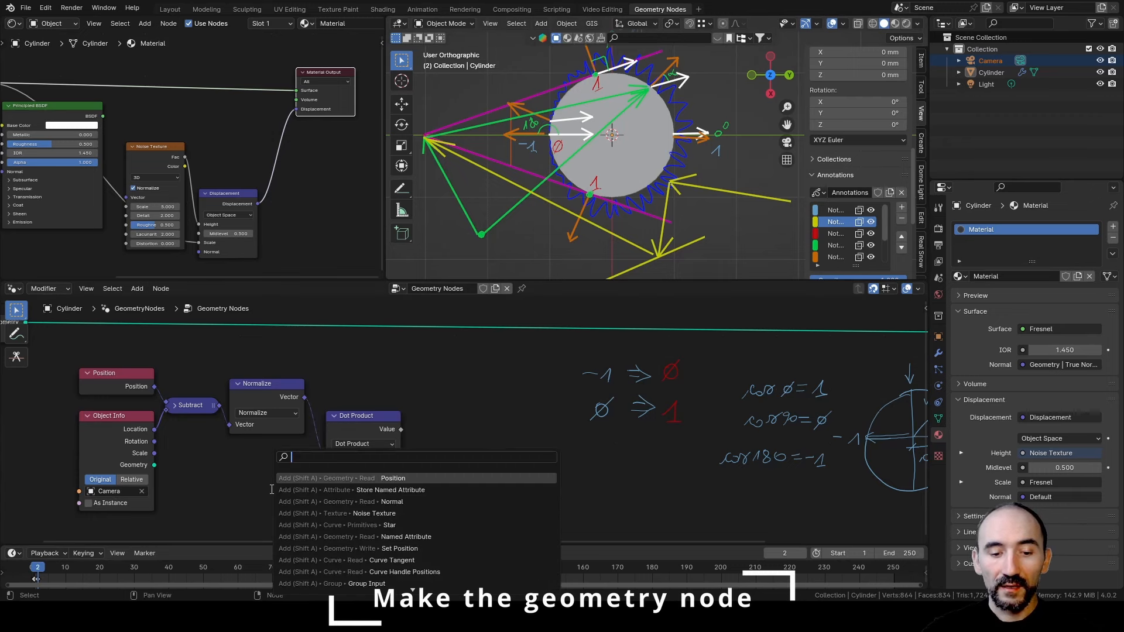
type("normal")
key("Return")
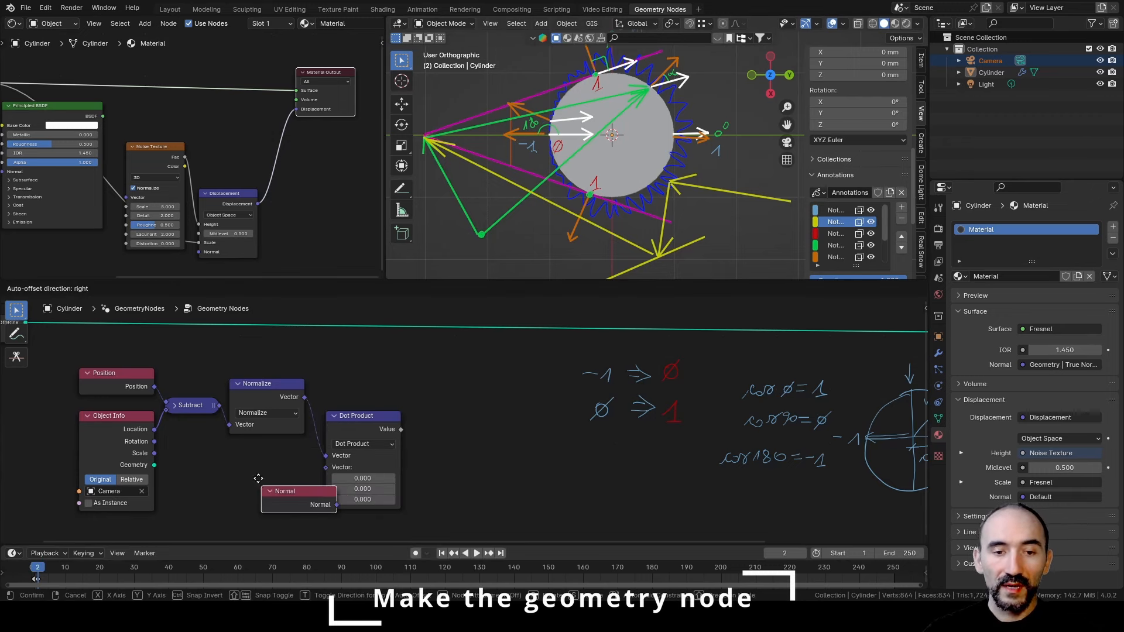
left_click(226, 447)
left_click_drag(305, 473, 323, 468)
Collapse the Dot Product and Normalize nodes to keep the chain compact.
left_click(348, 426)
key("h")
left_click(266, 392)
key("h")
Feed the Dot Product result into the Value of a new Map Range node placed beside it.
left_click_drag(390, 415, 442, 417)
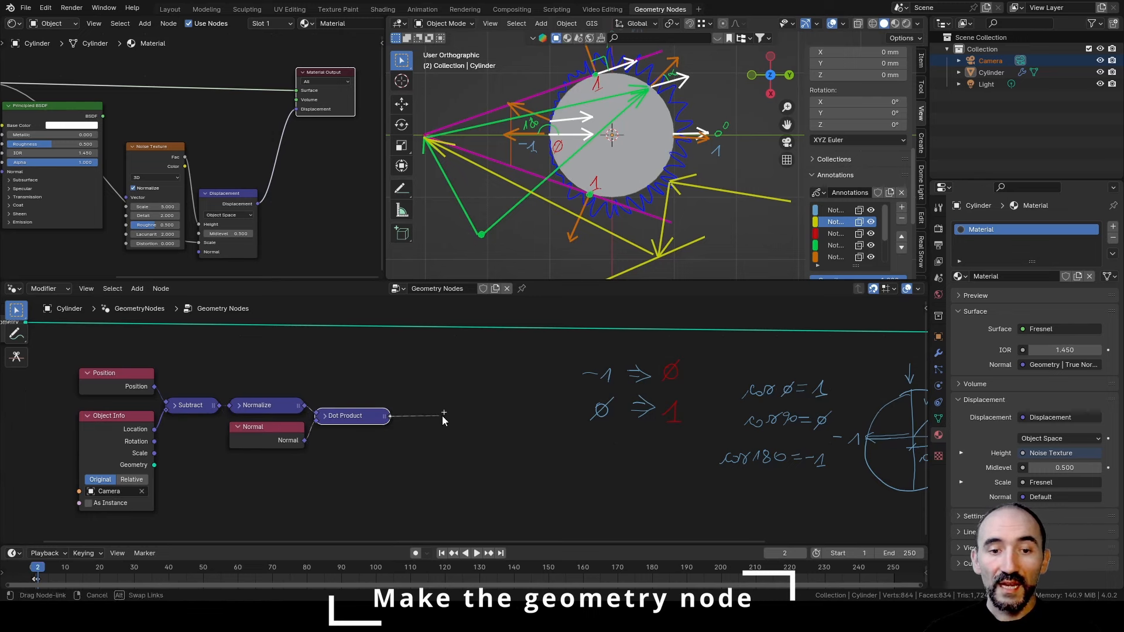
type("map")
key("Return")
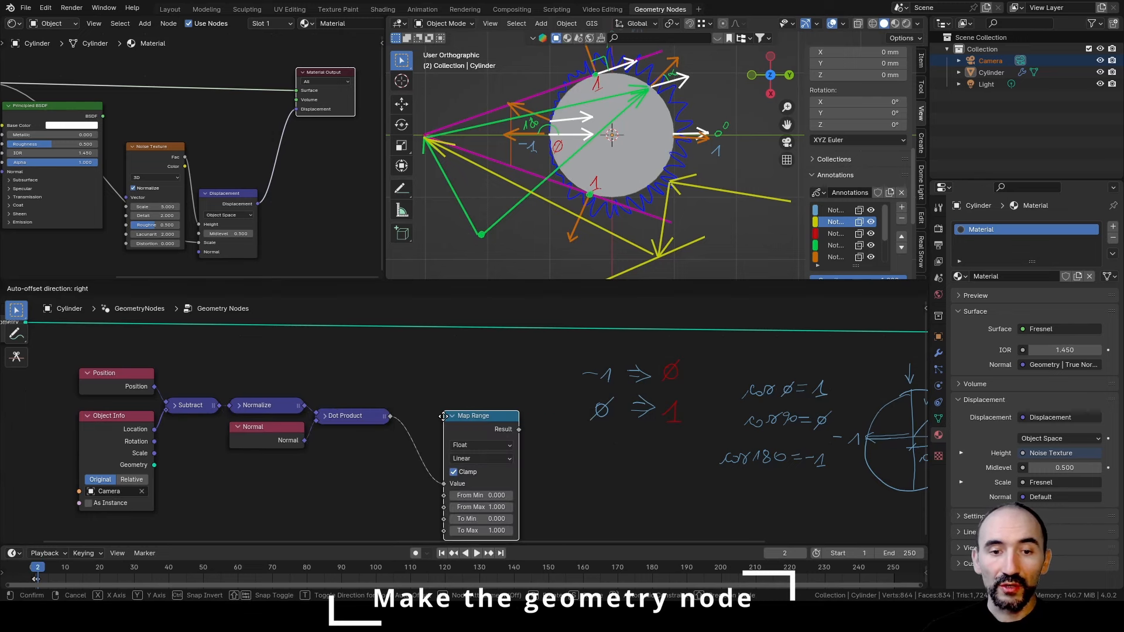
left_click(408, 377)
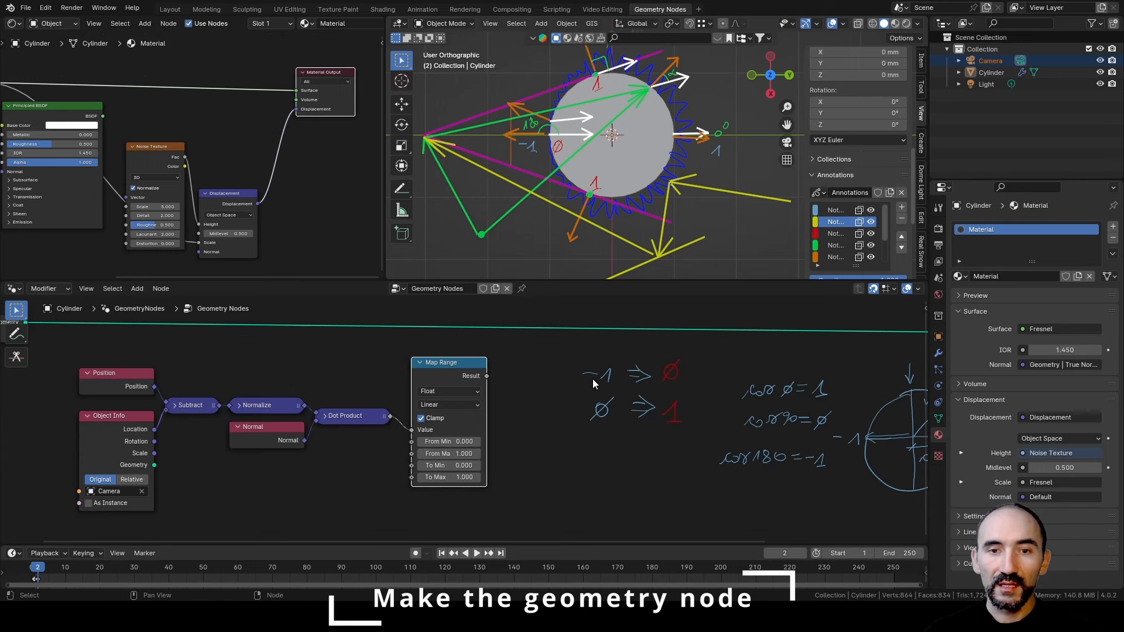
Set the Map Range node's From Min to -1 and From Max to 0, following the handwritten mapping.
scroll(810, 435, "right", 10, "ctrl")
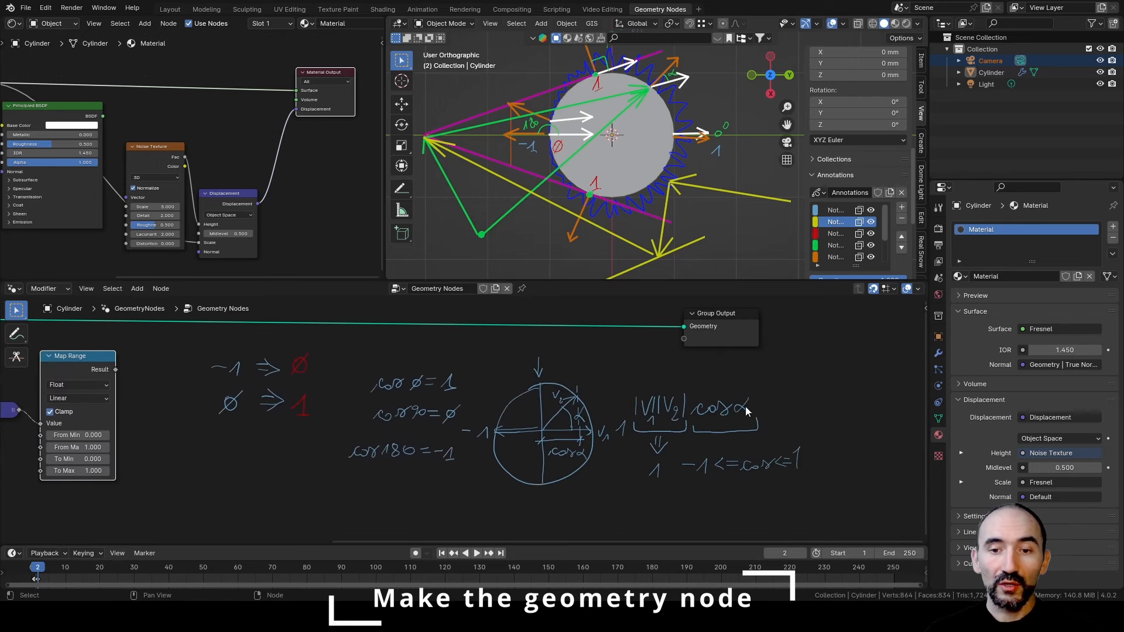
scroll(349, 414, "left", 10, "ctrl")
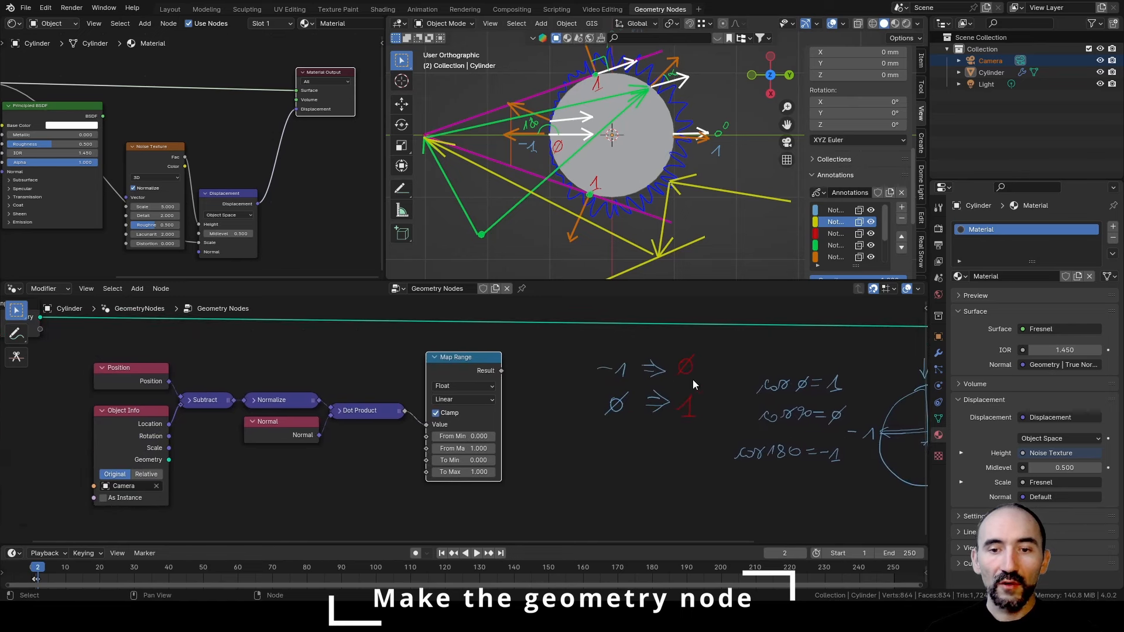
left_click_drag(683, 392, 684, 393)
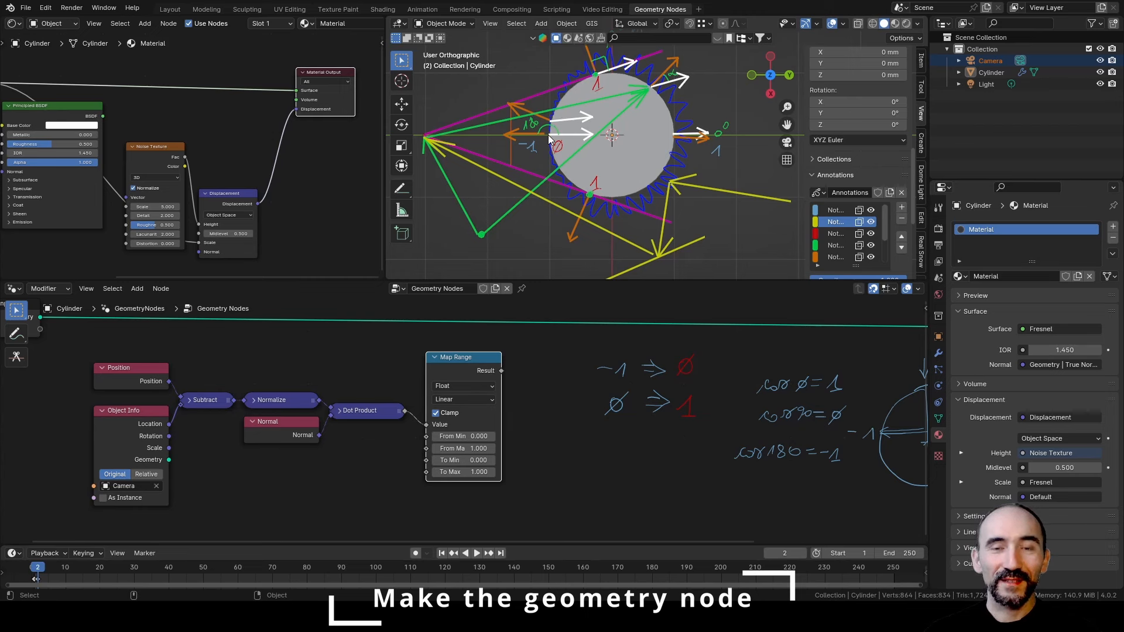
left_click(459, 438)
type("-1")
key("Tab")
type("0")
key("Return")
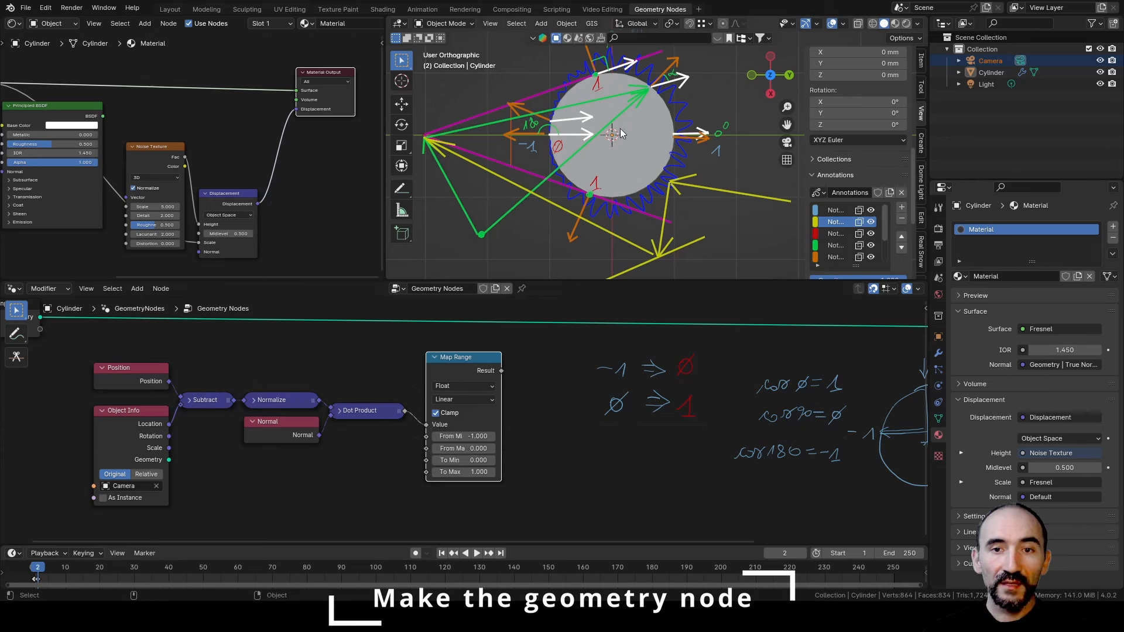
Move the whole node chain from Position to Map Range away from the notes to free space after it.
middle_click_drag(595, 76, 603, 114, "shift")
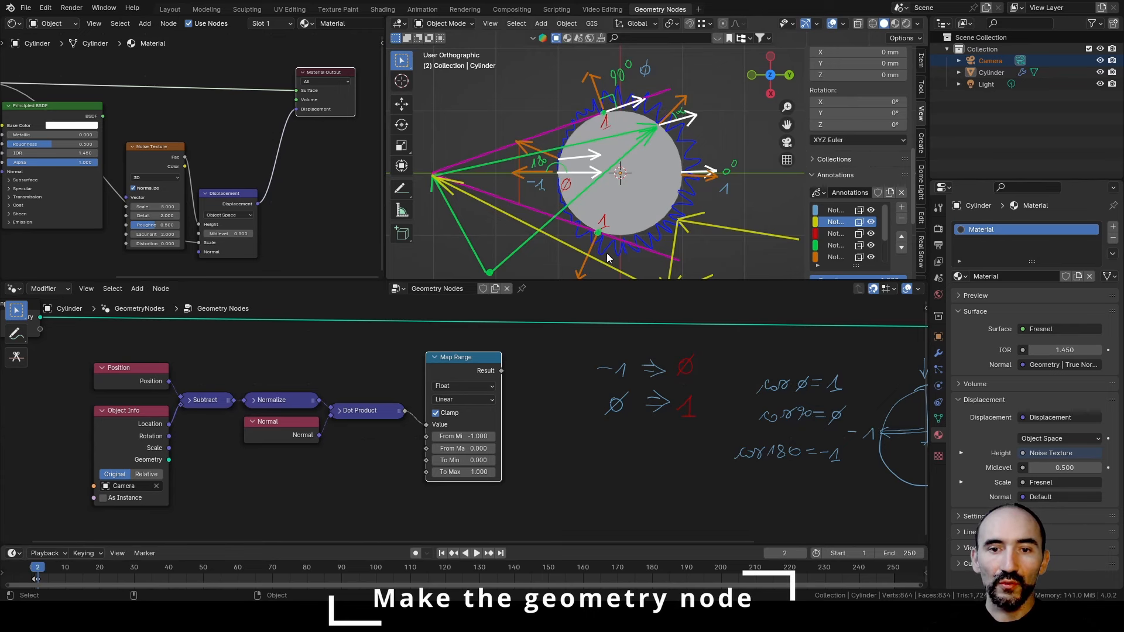
middle_click_drag(363, 420, 318, 428)
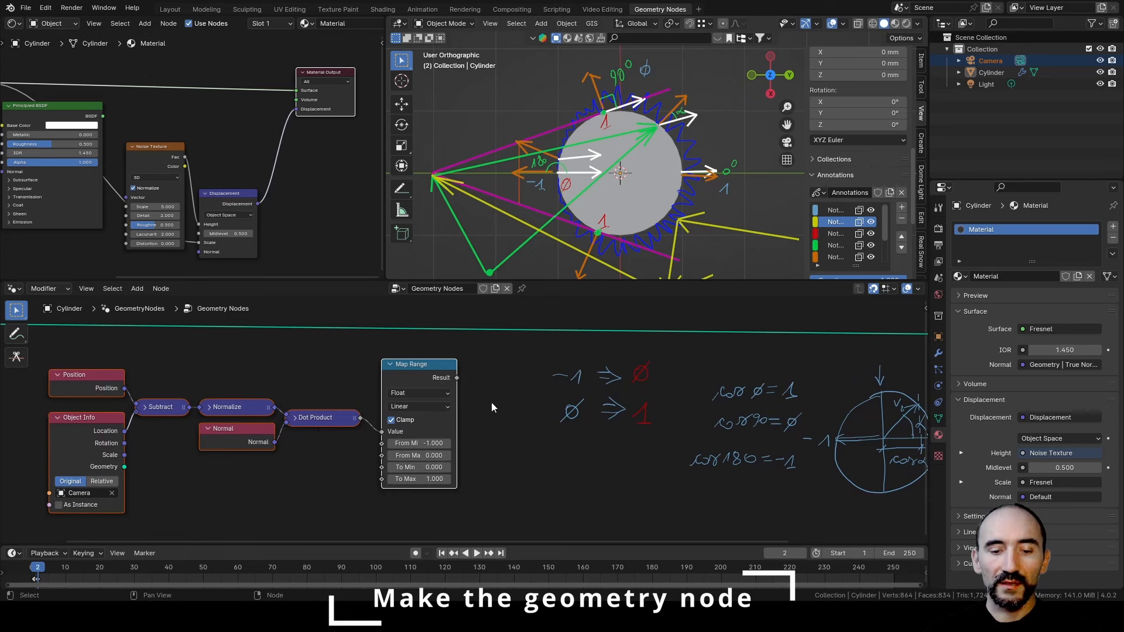
key("g")
left_click(386, 402)
Add a Store Named Attribute node that takes the Map Range result as its Value, and place it across the geometry link.
left_click_drag(361, 378, 395, 348)
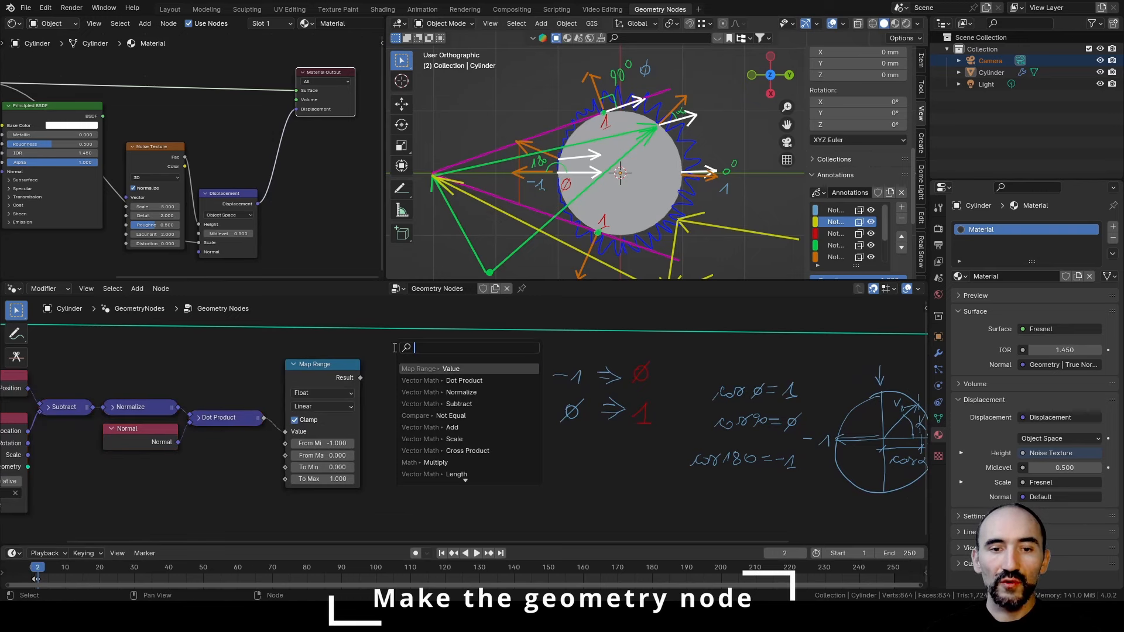
type("store")
key("Return")
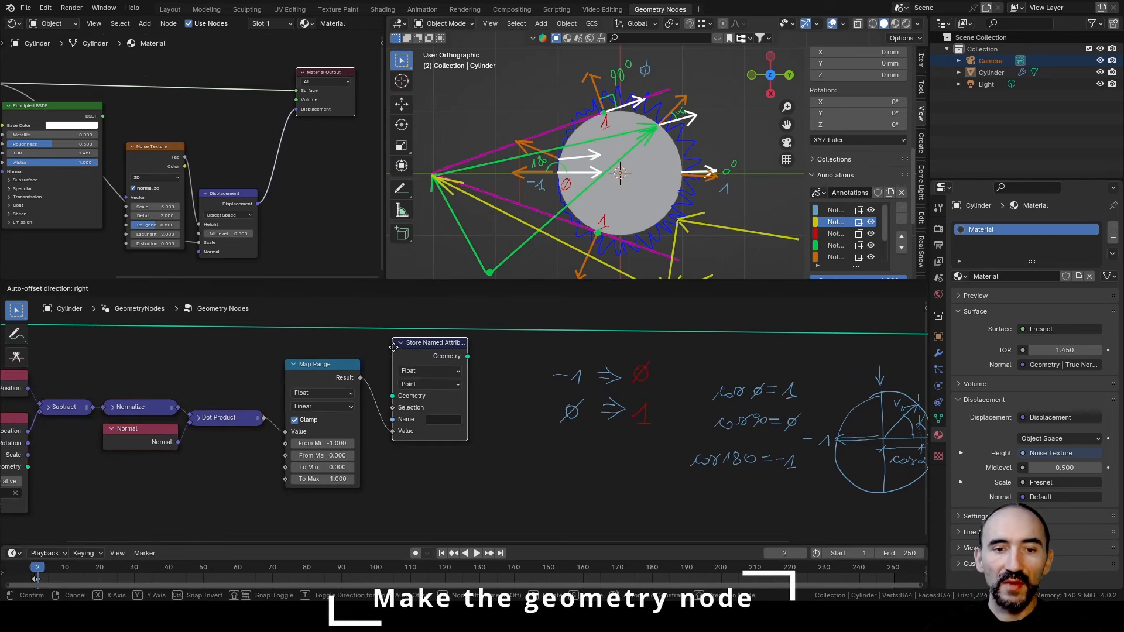
left_click(379, 316)
Route the Group Input geometry through the Store Named Attribute node into the Group Output.
scroll(176, 359, "down", 1)
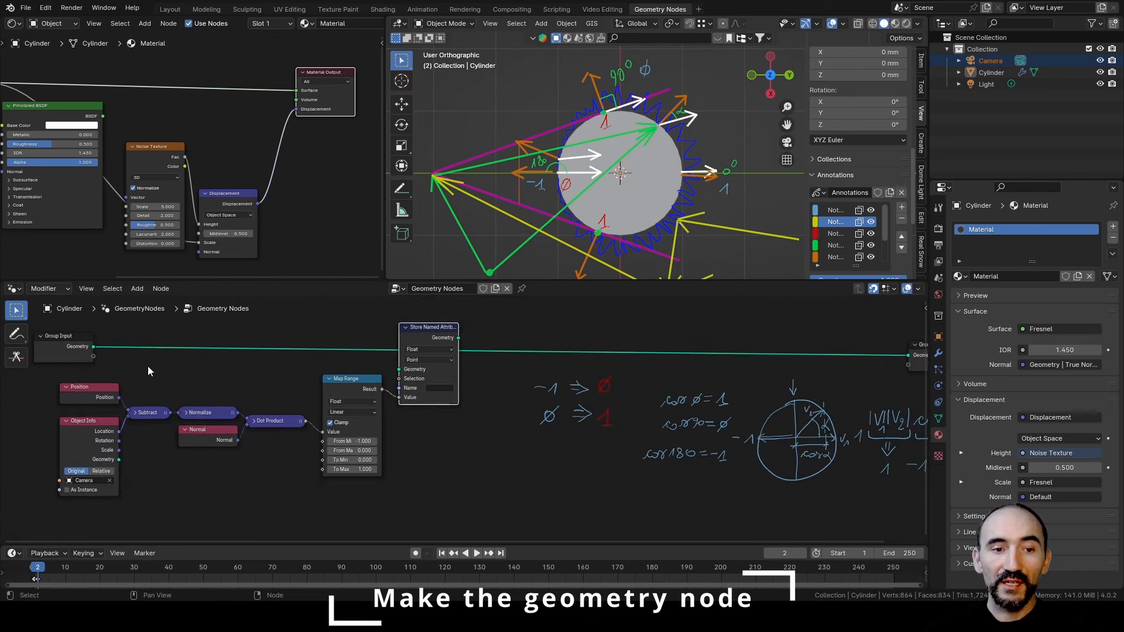
left_click_drag(93, 346, 399, 369)
middle_click_drag(530, 346, 393, 397)
left_click_drag(321, 388, 778, 411)
Name the attribute in the Store Named Attribute node fresnel_gn.
scroll(364, 404, "up", 3)
left_click(299, 439)
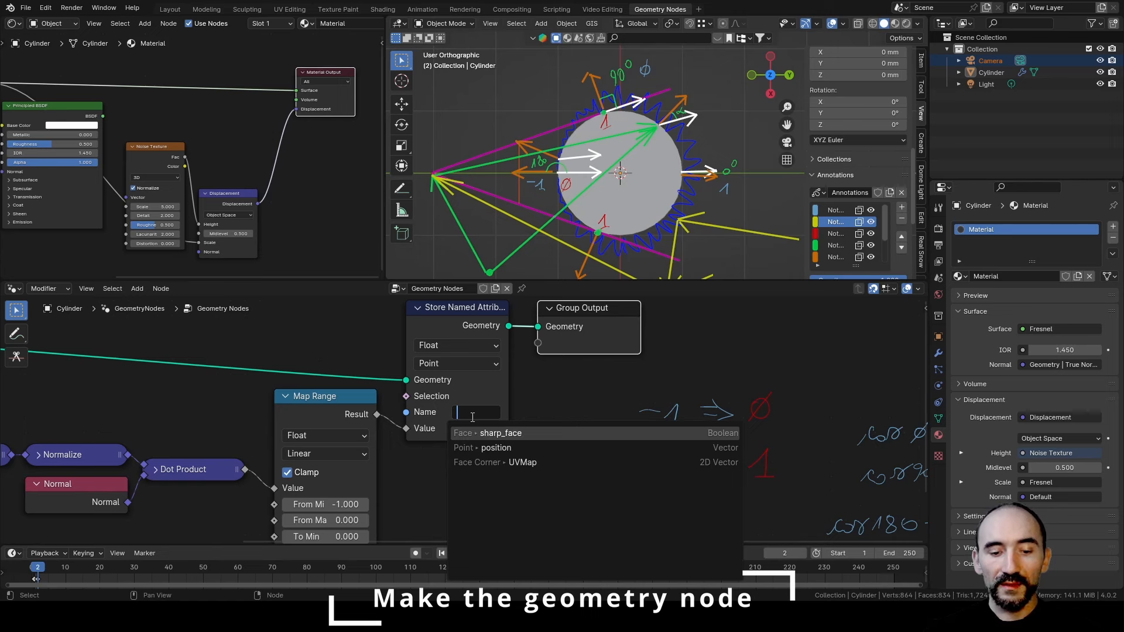
type("fresnel")
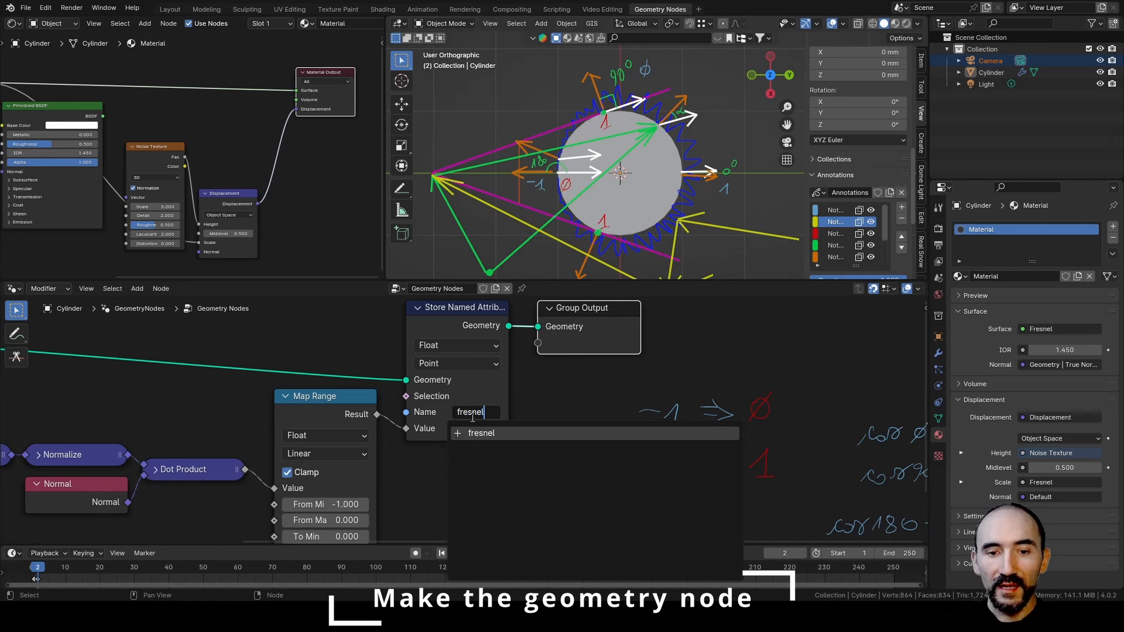
type("_gn")
key("Return")
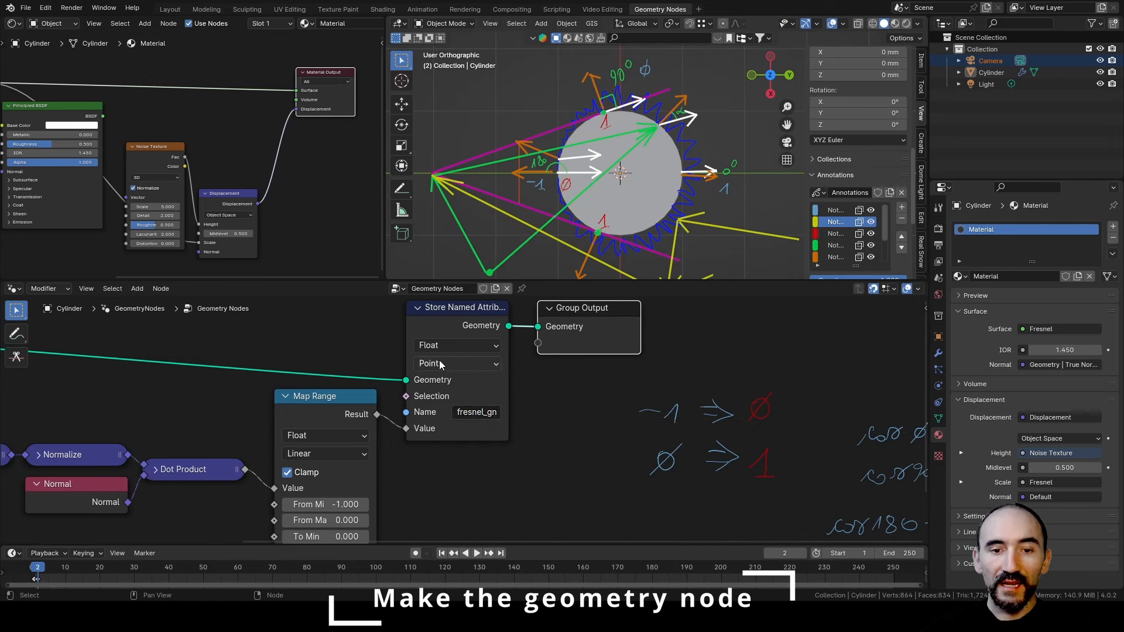
Set the Store Named Attribute node's domain to Face Corner.
left_click(457, 363)
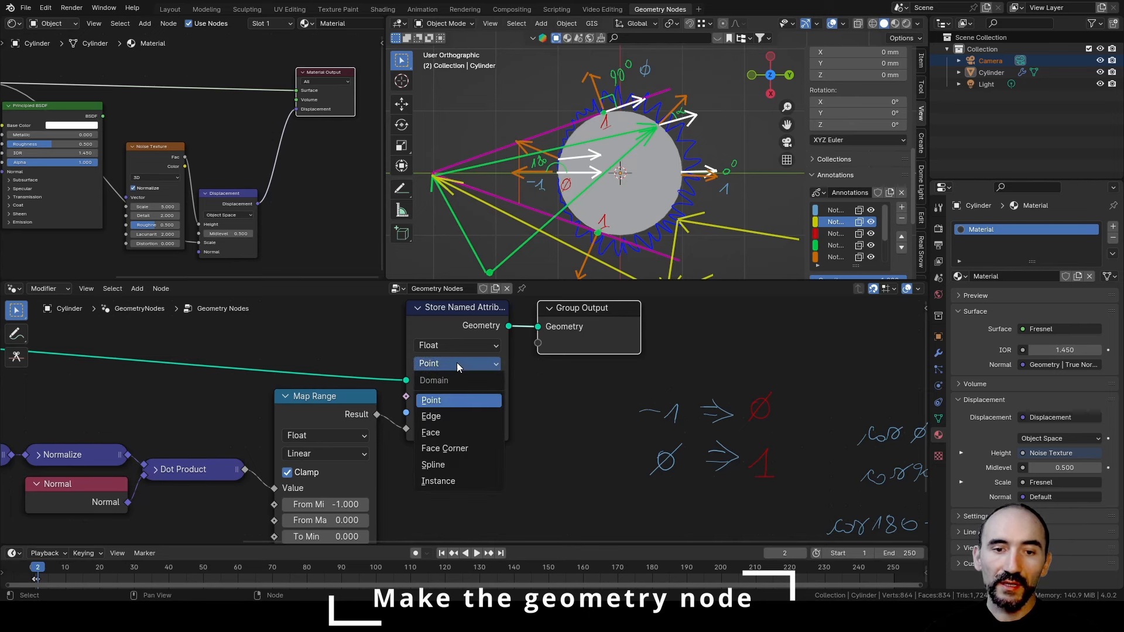
left_click(456, 363)
left_click(457, 363)
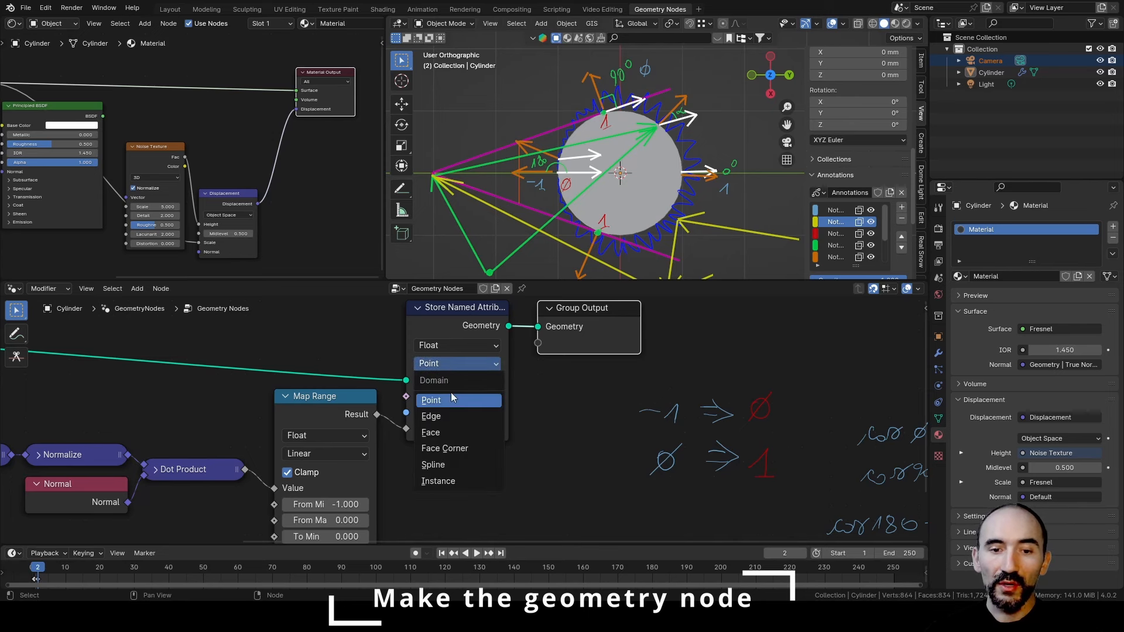
left_click(459, 450)
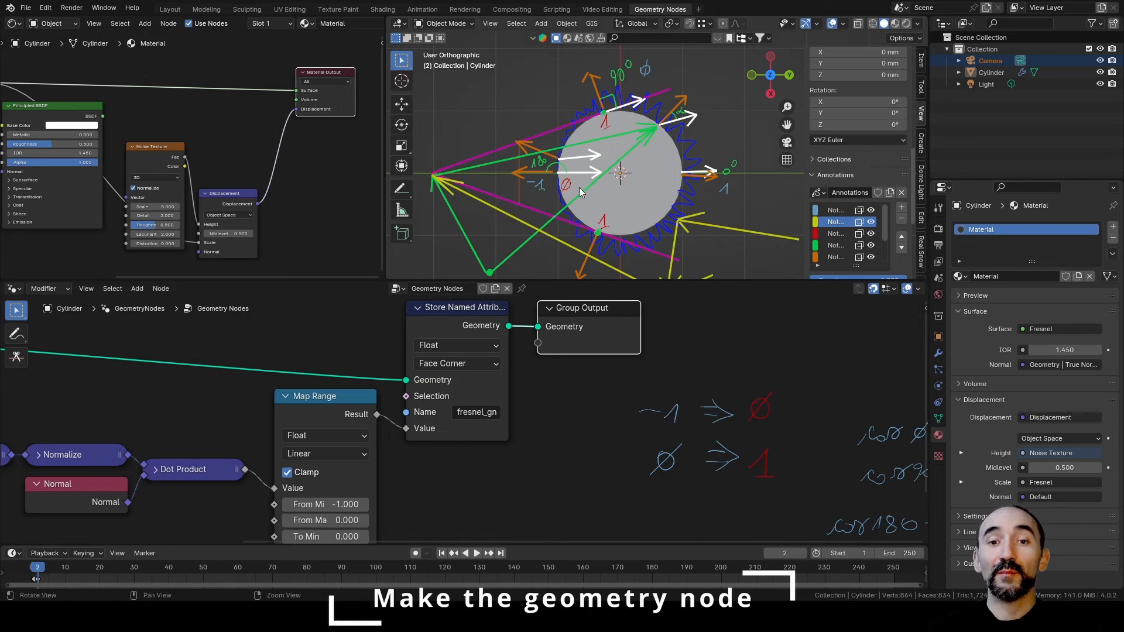
Switch the 3D viewport to Material Preview shading and save the file.
middle_click_drag(607, 130, 622, 90)
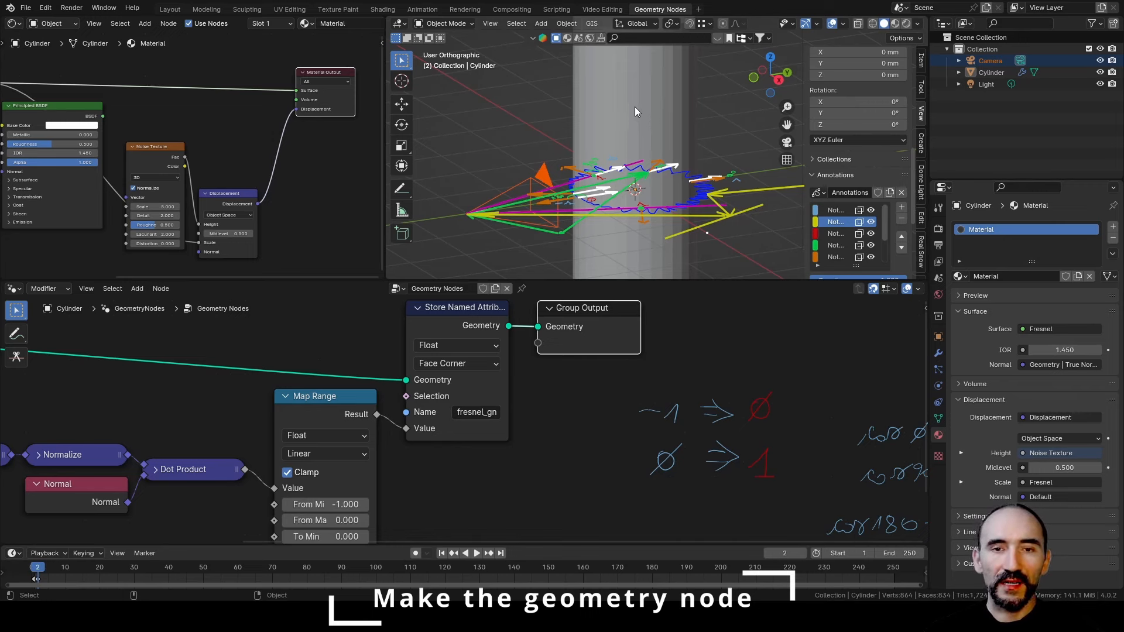
scroll(467, 401, "down", 9)
middle_click_drag(466, 401, 558, 394)
scroll(558, 395, "up", 5)
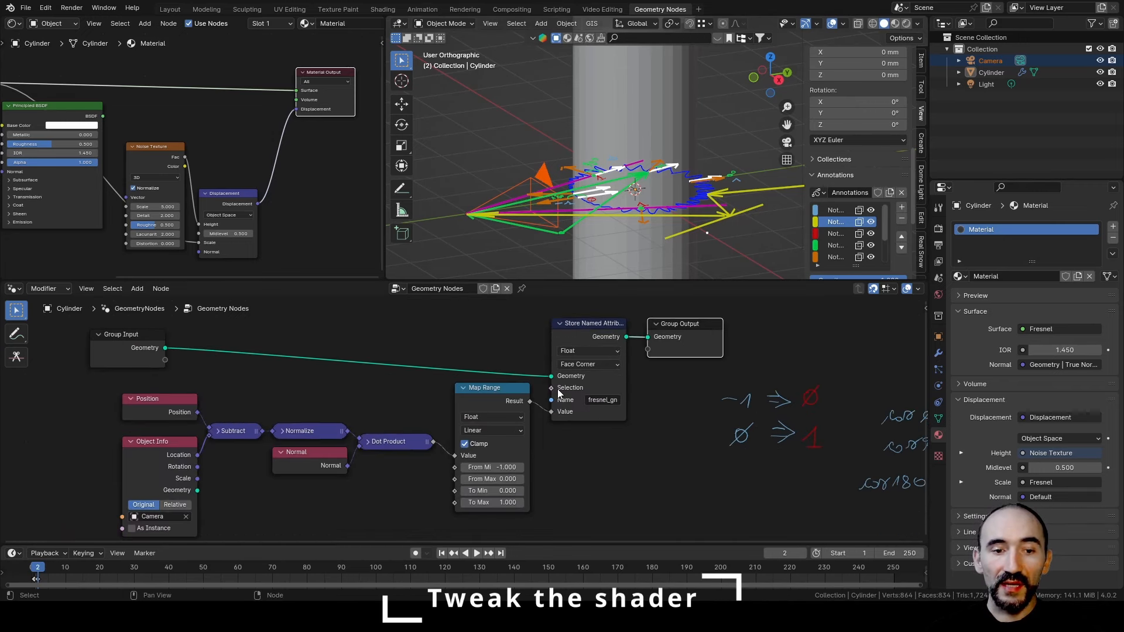
middle_click_drag(174, 122, 241, 133)
scroll(254, 111, "down", 4)
middle_click_drag(592, 120, 617, 149)
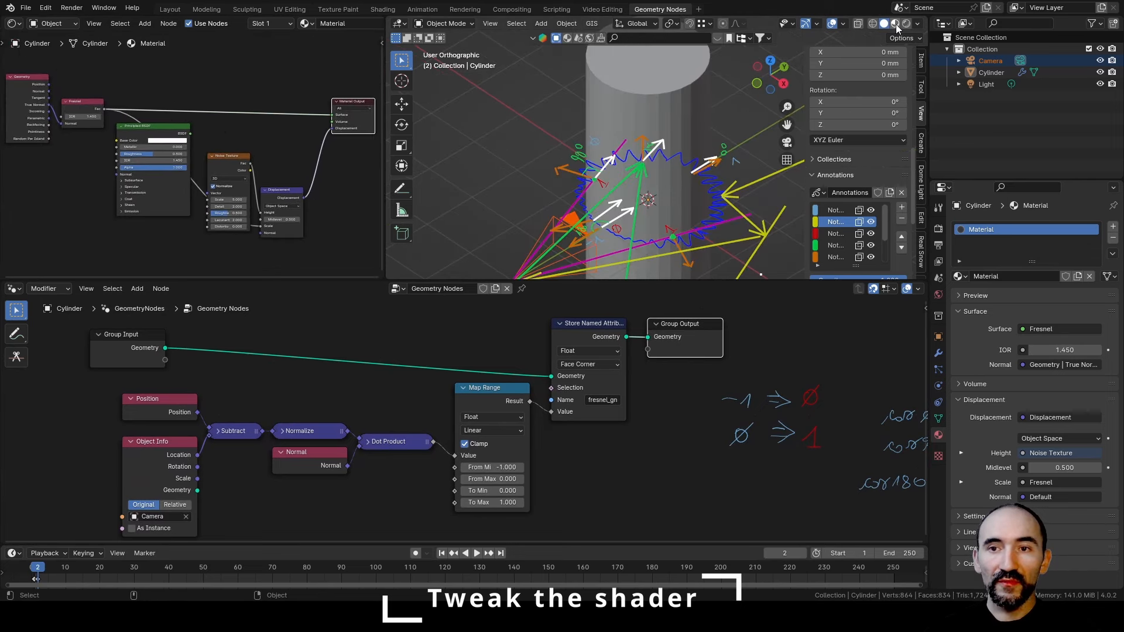
left_click(895, 24)
middle_click_drag(652, 224, 629, 176, "shift")
key("ctrl+s")
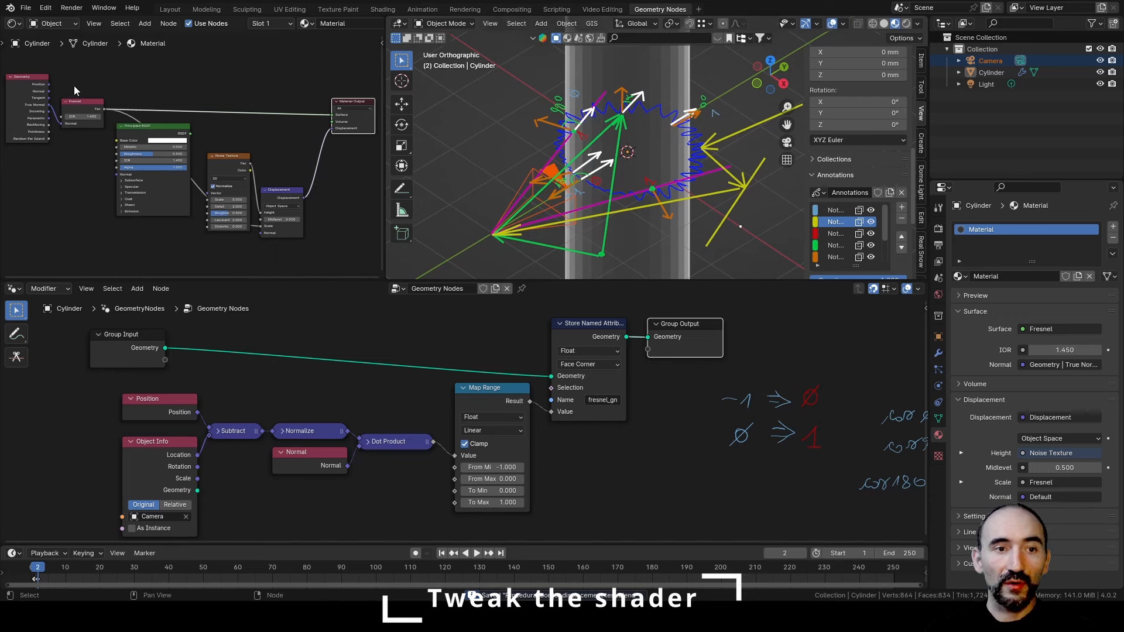
Set the Fresnel shader node's IOR to 1.230 and look at the cylinder through the camera.
scroll(76, 117, "up", 3)
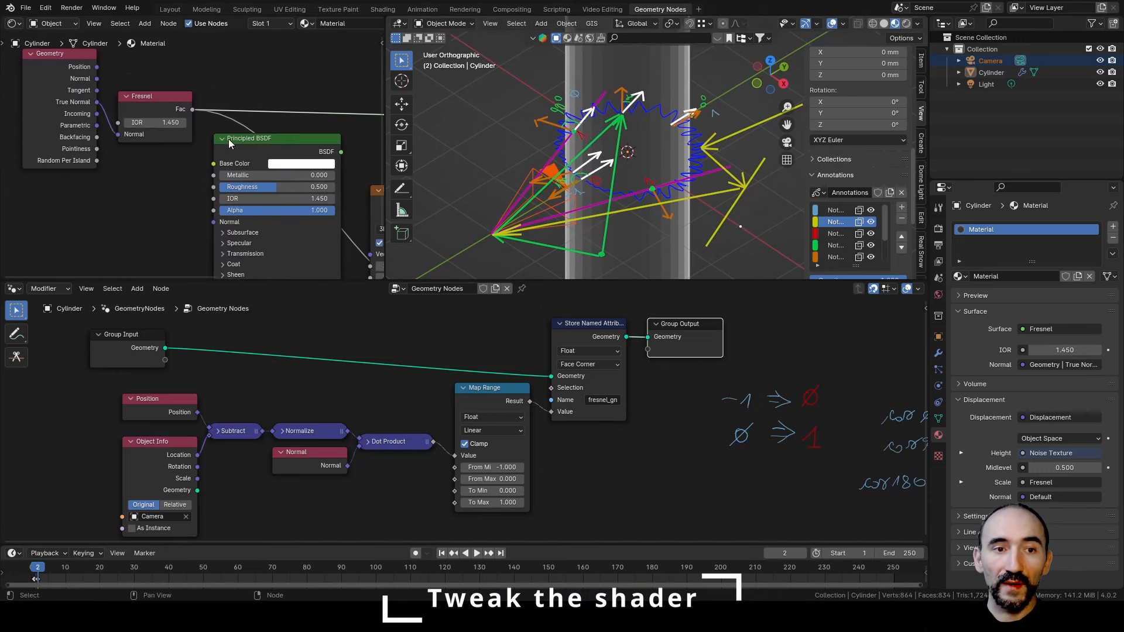
left_click_drag(166, 122, 168, 119)
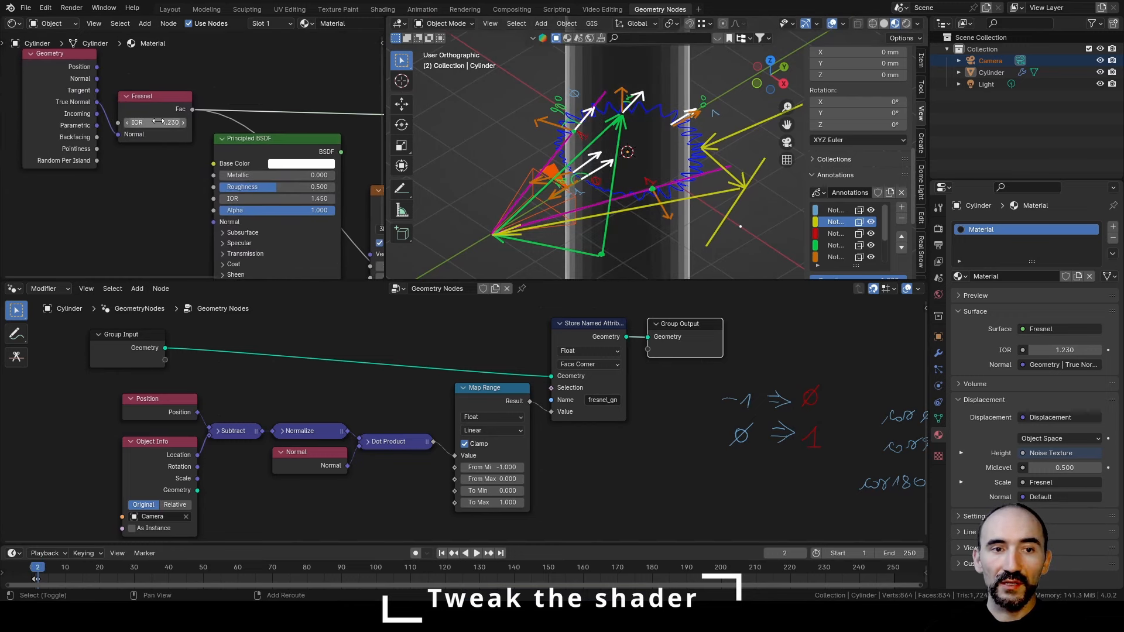
key("KP_0")
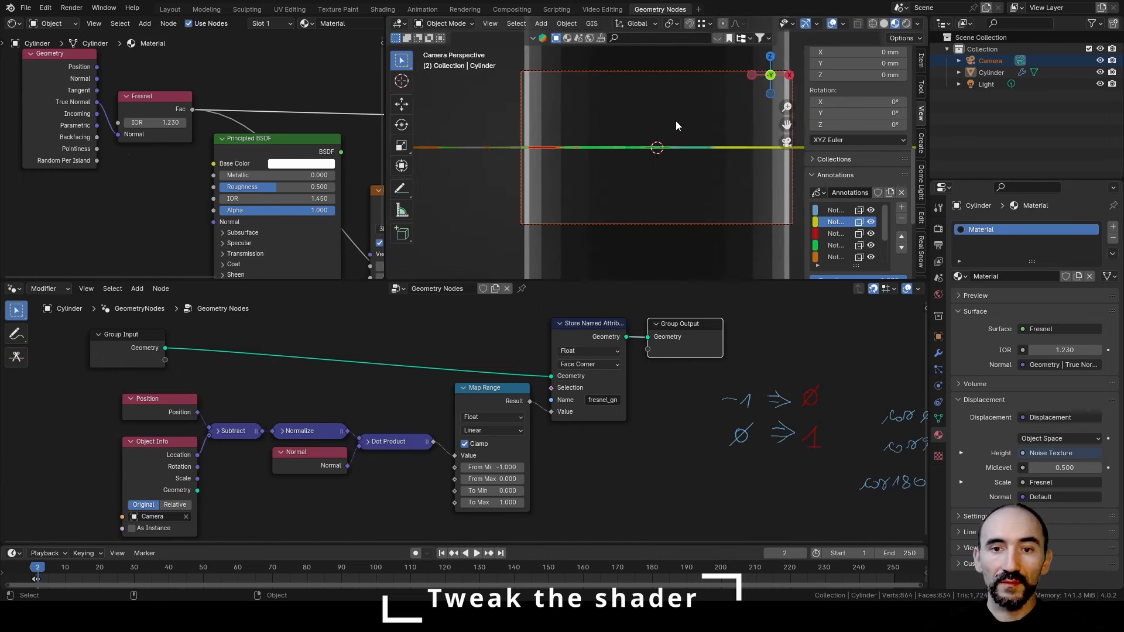
Add an Attribute node to the cylinder's material and place it below the Principled BSDF.
scroll(181, 176, "down", 4)
middle_click_drag(216, 208, 165, 129)
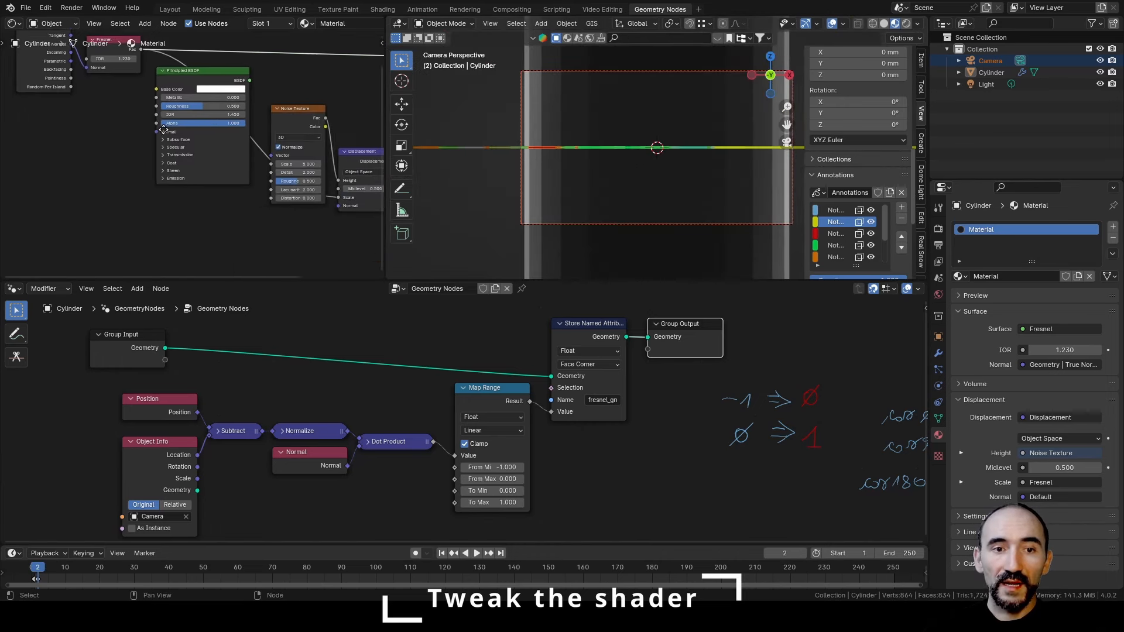
key("F3")
type("attribu")
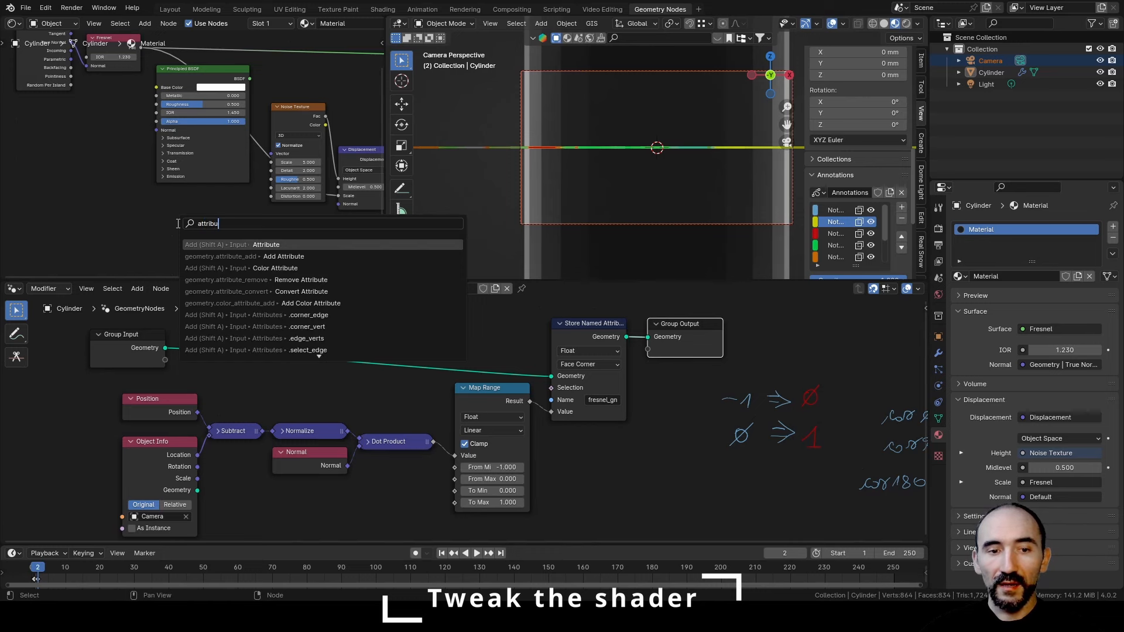
key("Return")
left_click(195, 194)
Set the Attribute node's name to fresnel_gn and connect its Fac output to the Material Output's Surface.
middle_click_drag(240, 218, 198, 181)
scroll(204, 182, "up", 4)
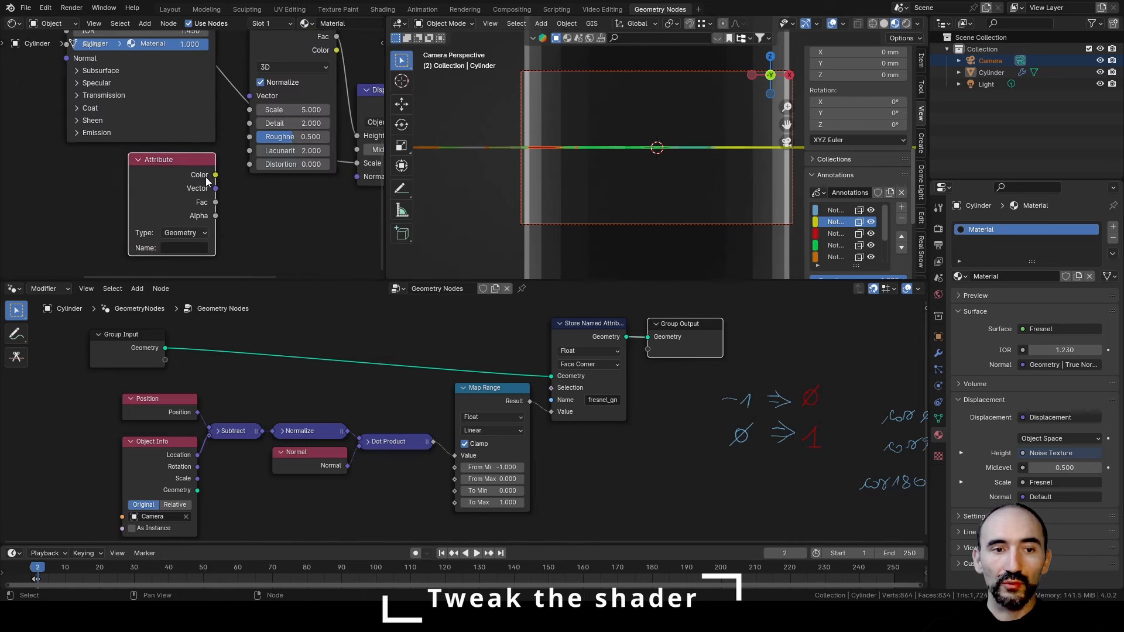
left_click(181, 248)
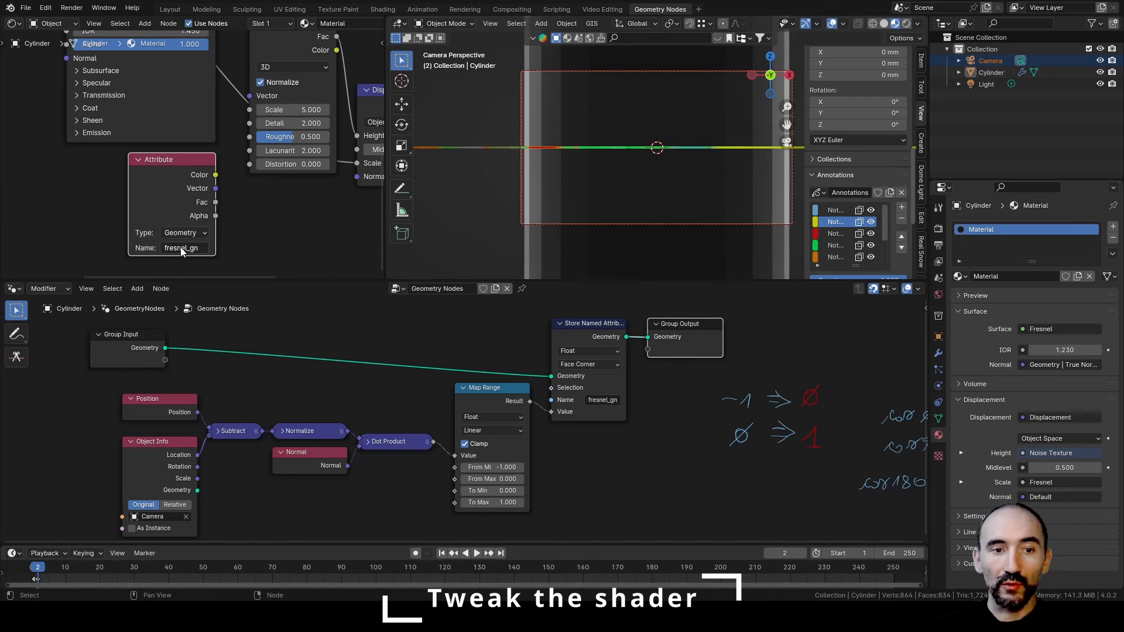
scroll(264, 187, "down", 3)
middle_click_drag(266, 190, 214, 215)
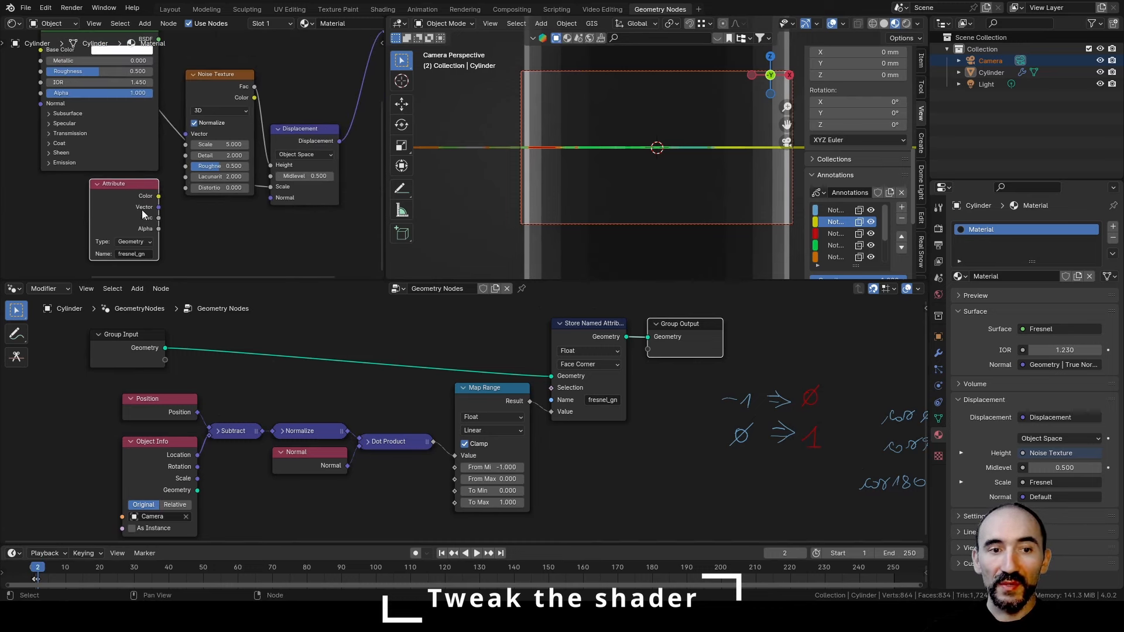
scroll(155, 221, "down", 2)
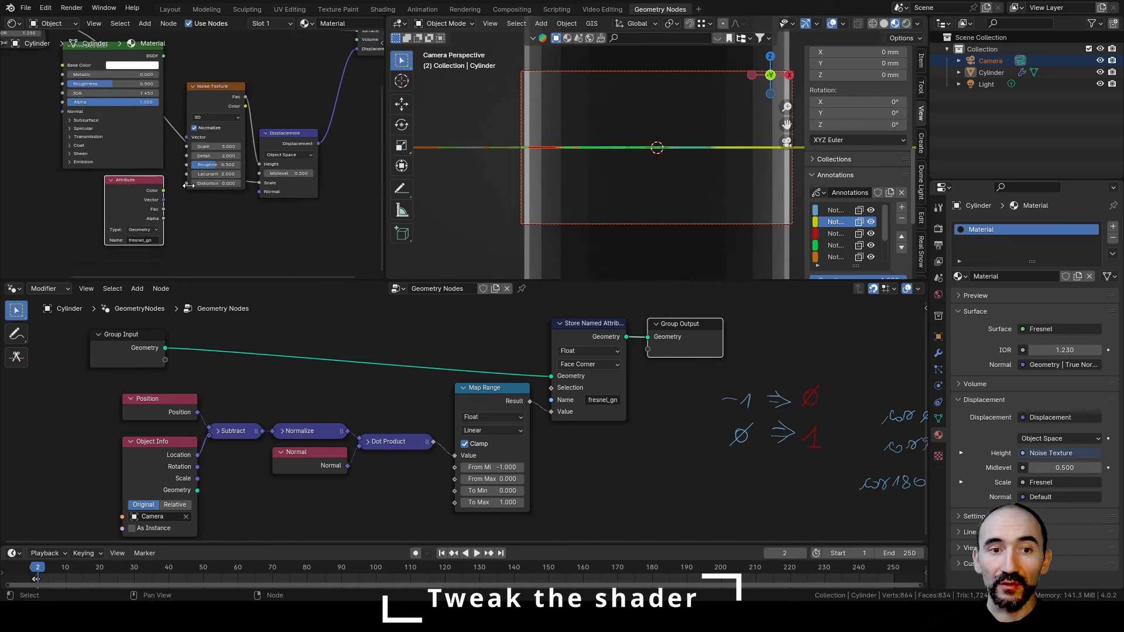
left_click_drag(149, 234, 313, 82)
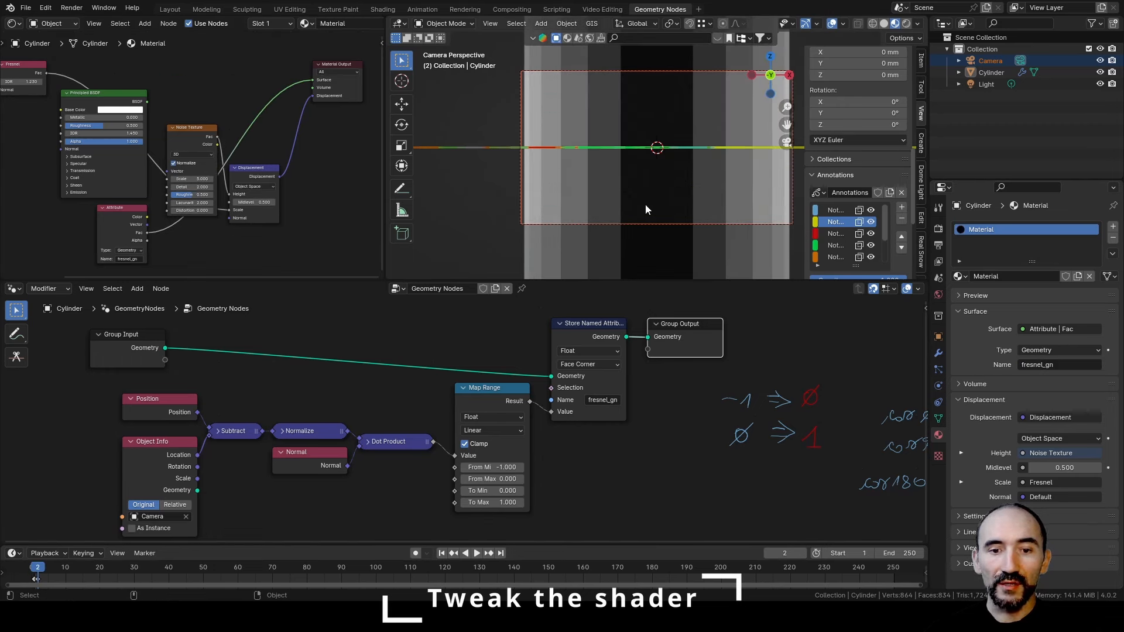
Move the Group Input and the whole chain up to Map Range away from Store Named Attribute to make room.
left_click_drag(49, 359, 497, 504)
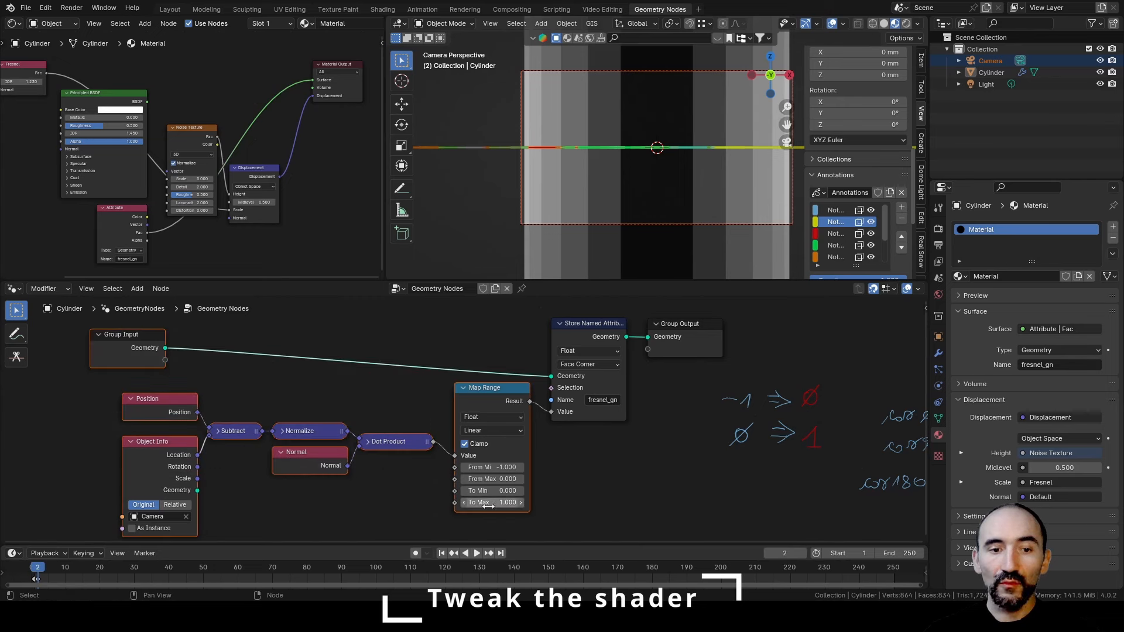
key("g")
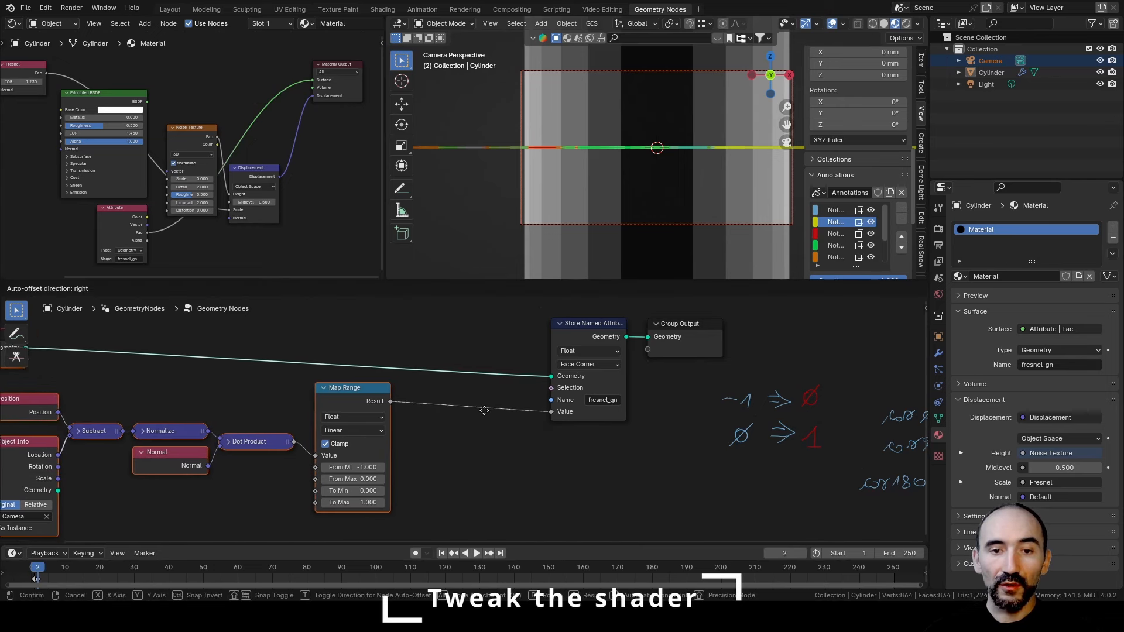
left_click(427, 440)
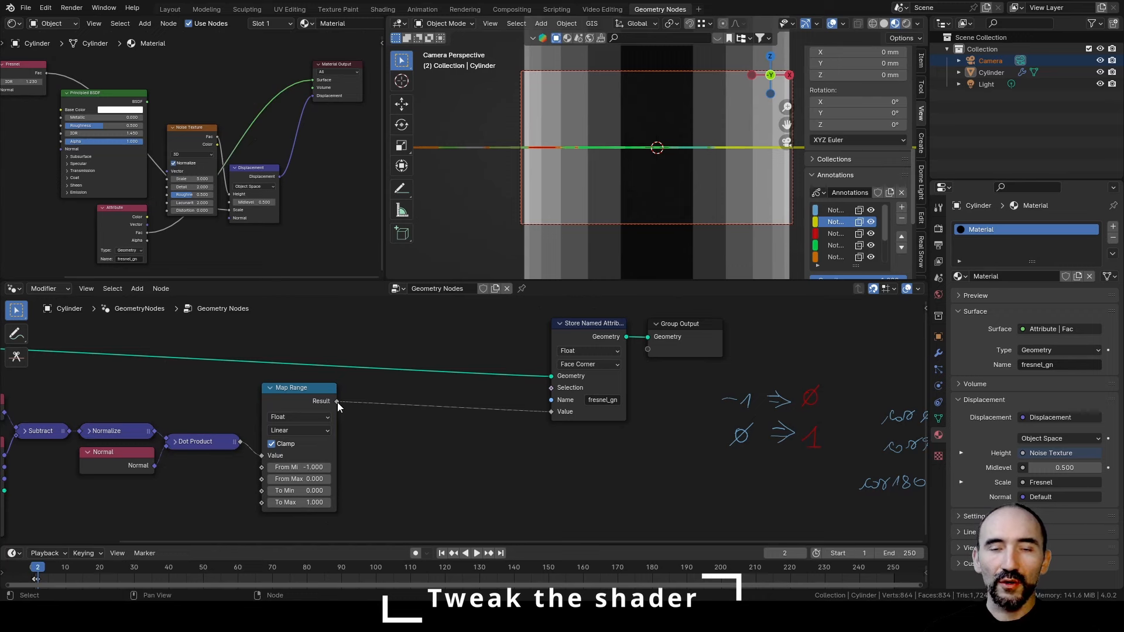
Insert a Float Curve between Map Range and Store Named Attribute's Value, and bend the curve down with a point at 0.75, 0.25.
left_click_drag(338, 402, 428, 437)
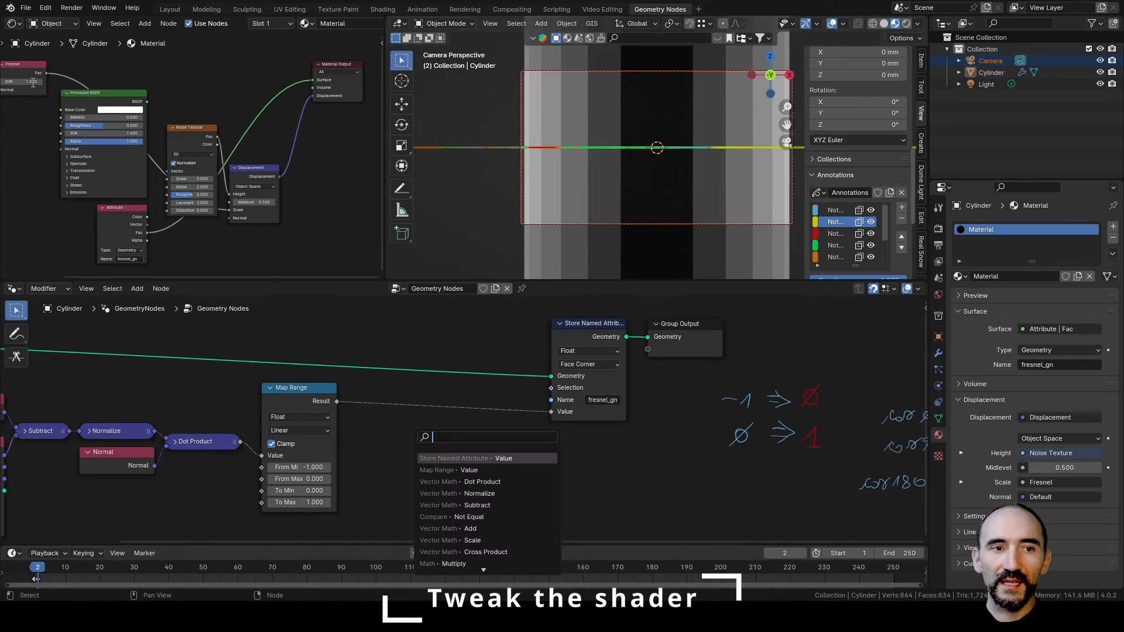
type("floa")
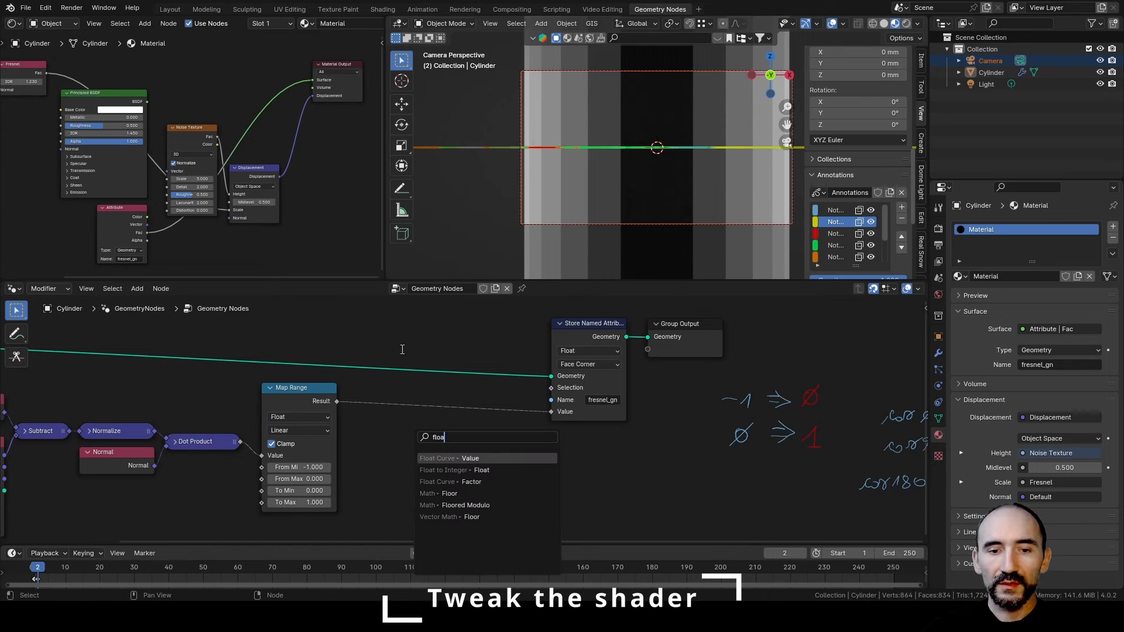
key("Return")
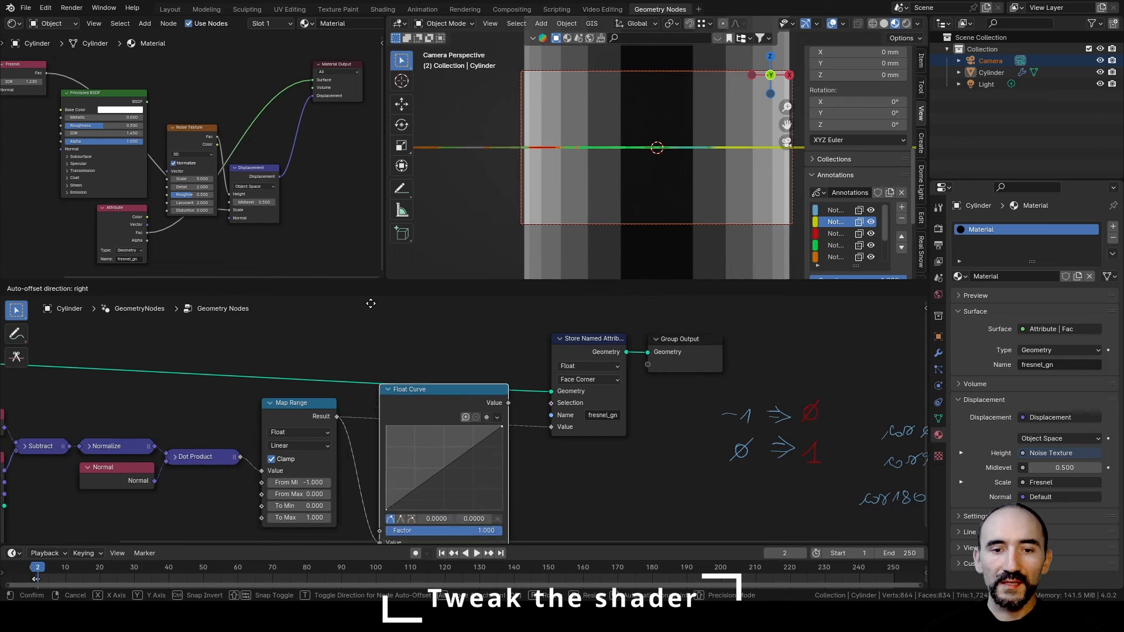
left_click(361, 366)
middle_click_drag(442, 430, 440, 337)
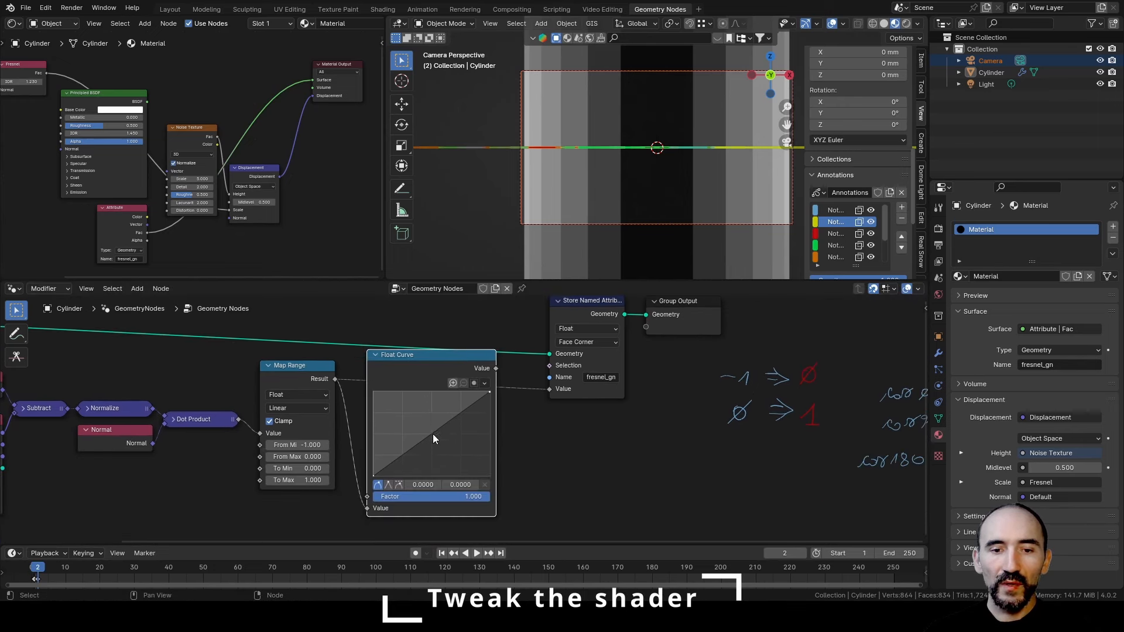
mouse_move(433, 436)
left_mouse_down("ctrl")
mouse_move(431, 454)
mouse_move(461, 467)
mouse_move(462, 455)
left_mouse_up("ctrl")
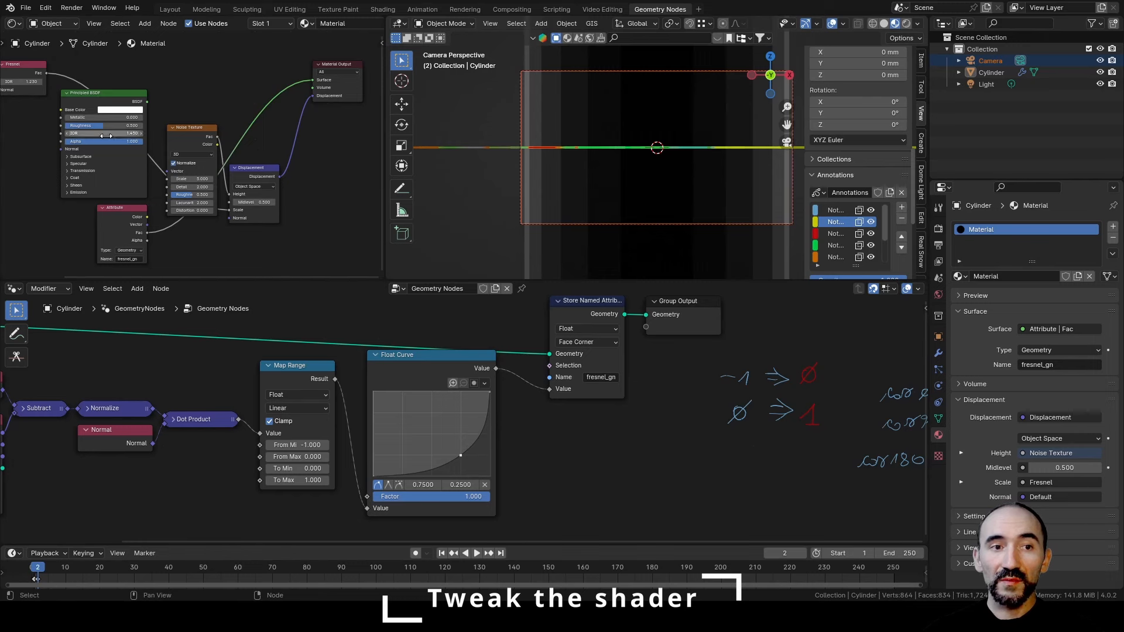
Move the material's Attribute node above the Noise Texture, in line with the Material Output.
middle_click_drag(16, 76, 118, 69)
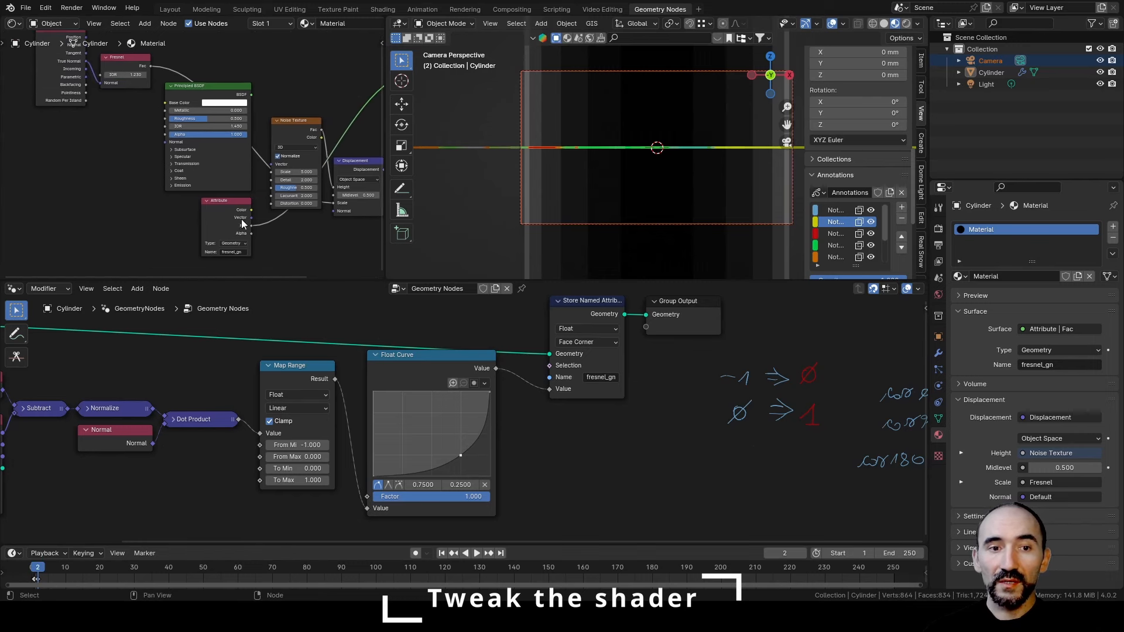
left_click_drag(228, 229, 291, 66)
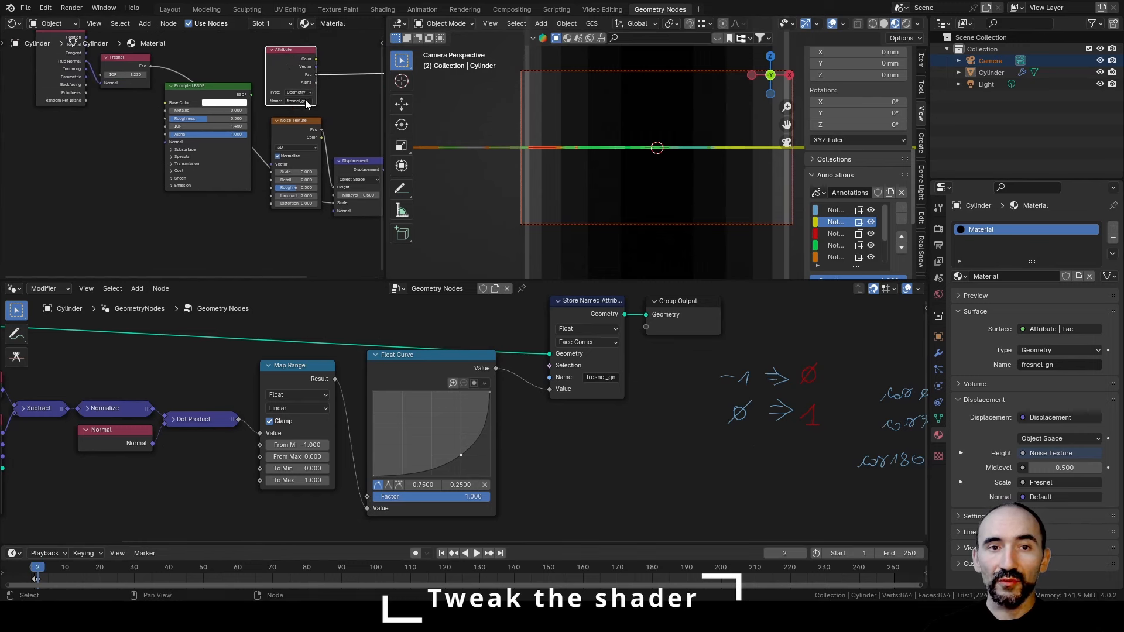
middle_click_drag(301, 105, 194, 146)
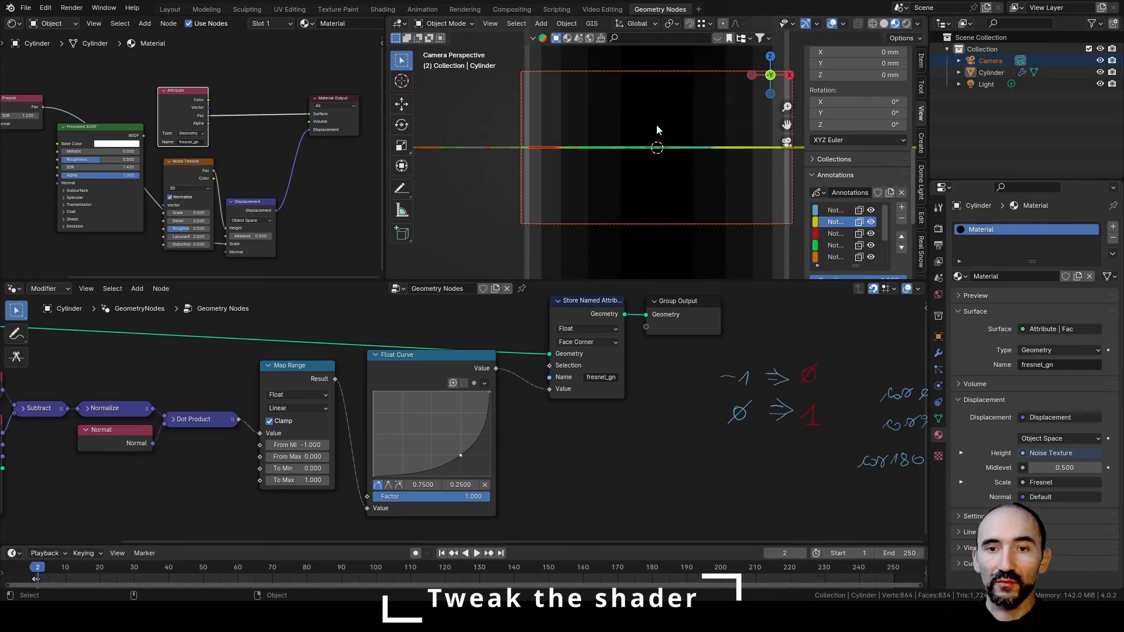
Select the camera, then hide the annotations and use a perspective view in the 3D viewport.
mouse_move(657, 130)
middle_mouse_down()
mouse_move(630, 145)
mouse_move(703, 155)
mouse_move(541, 136)
mouse_move(498, 182)
middle_mouse_up()
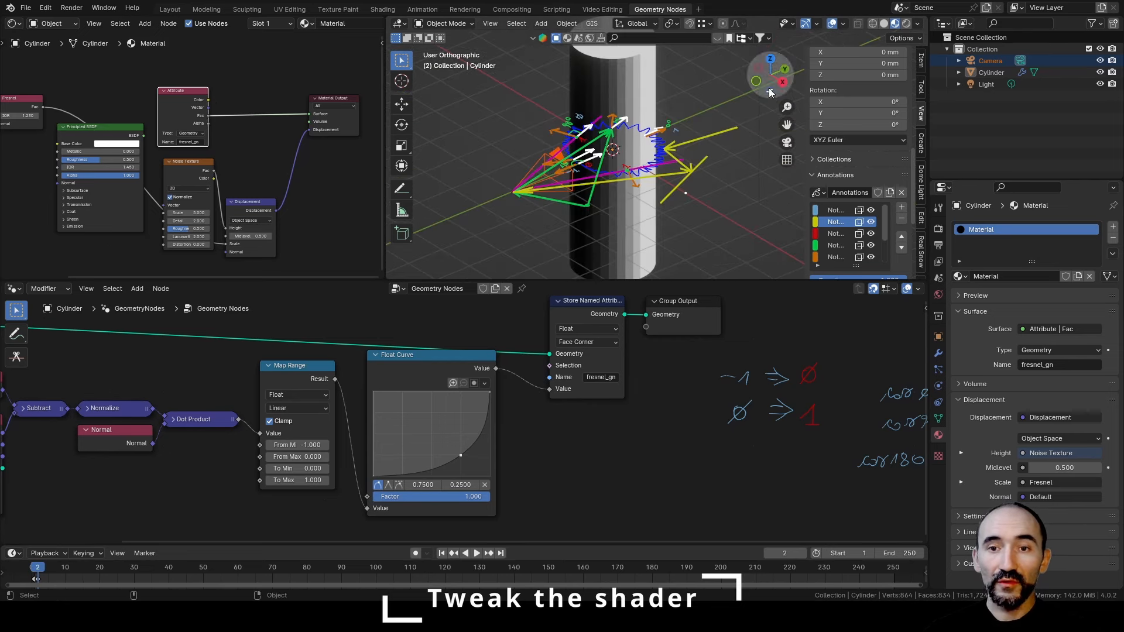
left_click(533, 164)
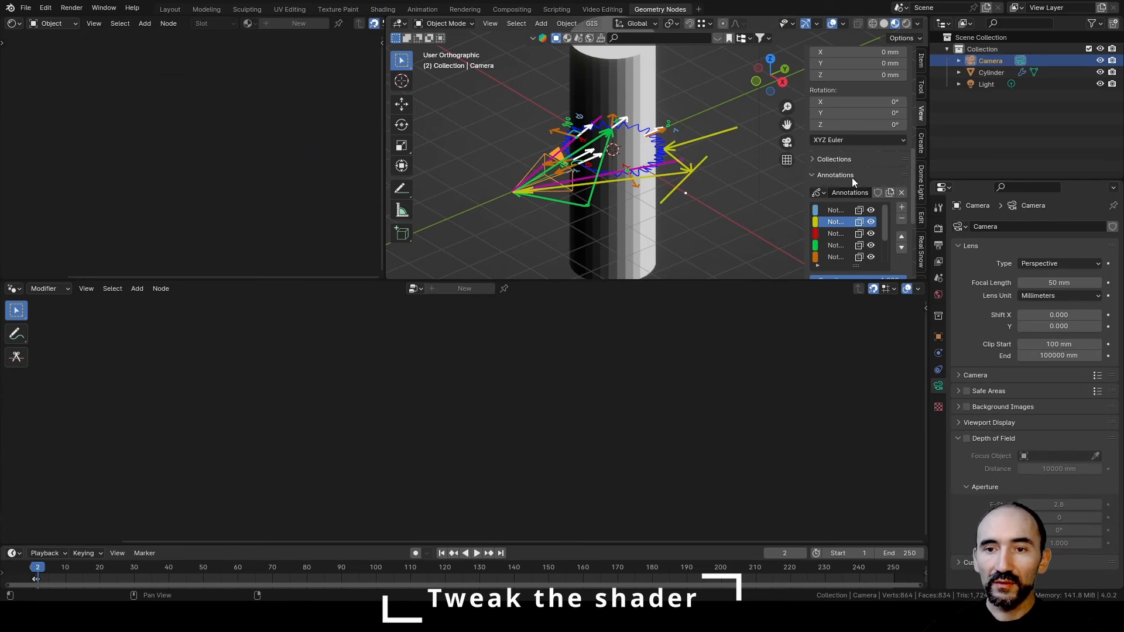
left_click(843, 24)
left_click(849, 119)
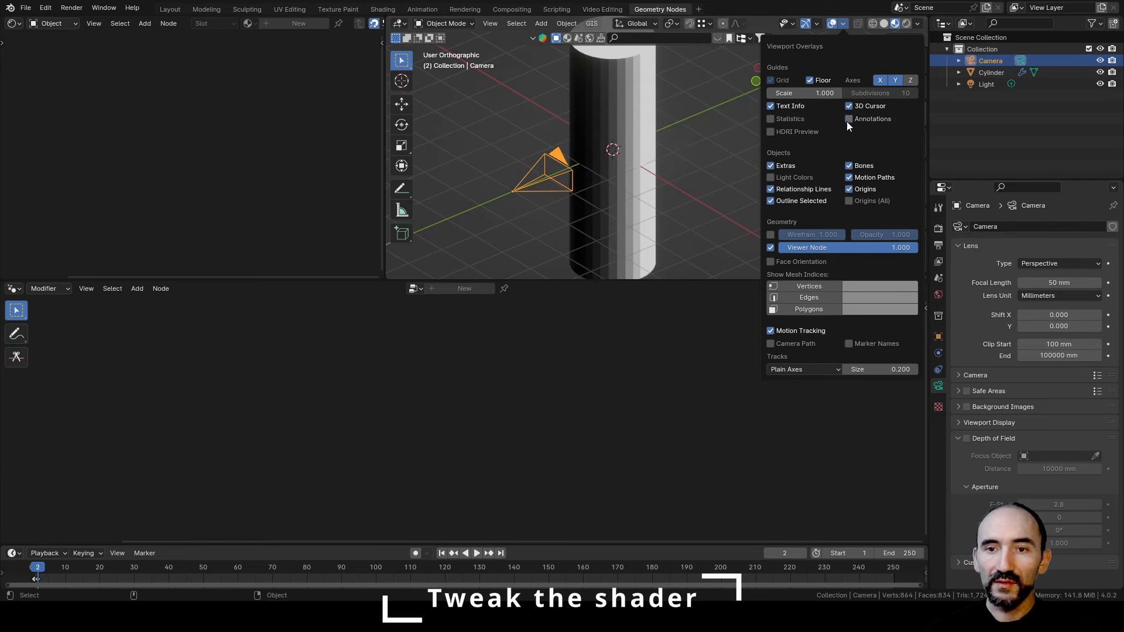
key("KP_5")
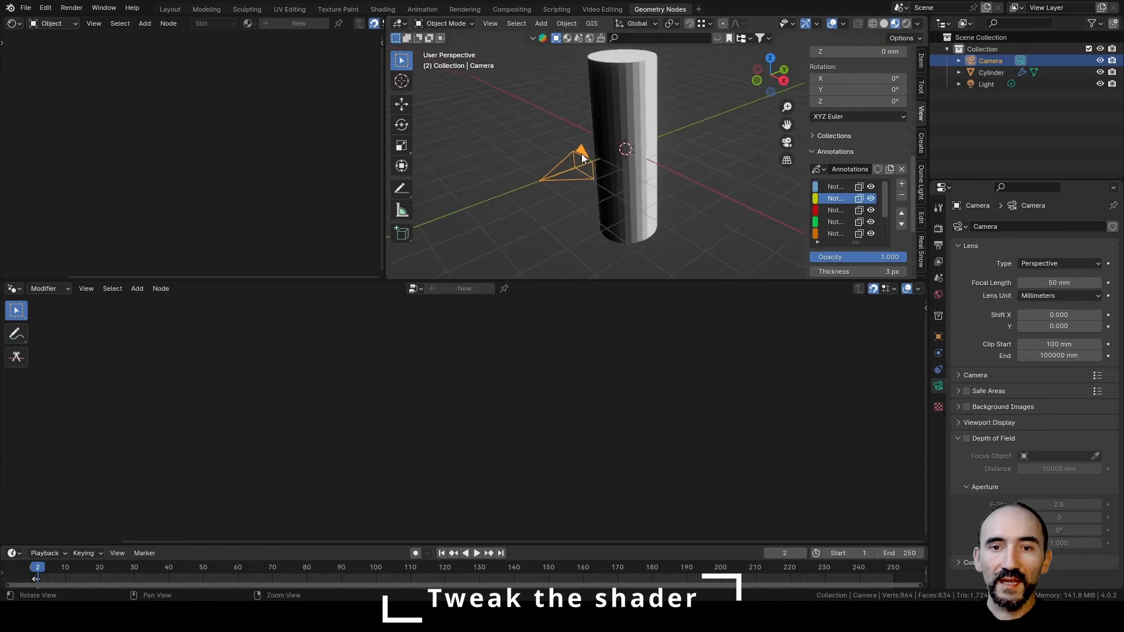
Try moving the camera in the horizontal plane, with the global Z axis locked.
key("g")
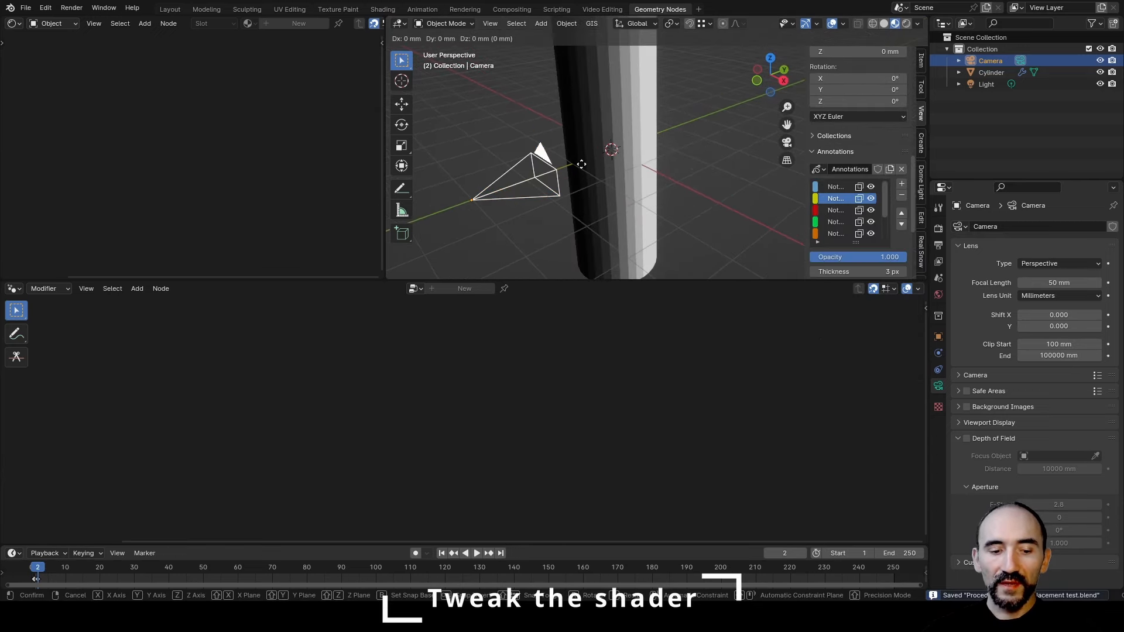
key("shift+z")
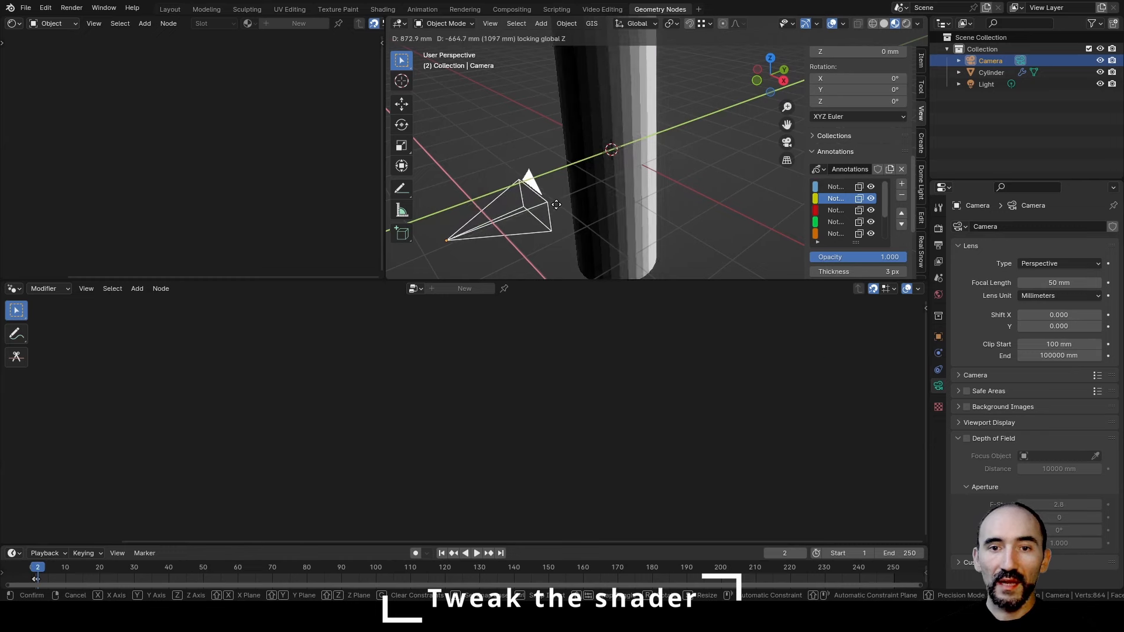
left_click(615, 88)
Select the cylinder and remove the Geometry and Fresnel nodes from its material.
left_click(631, 103)
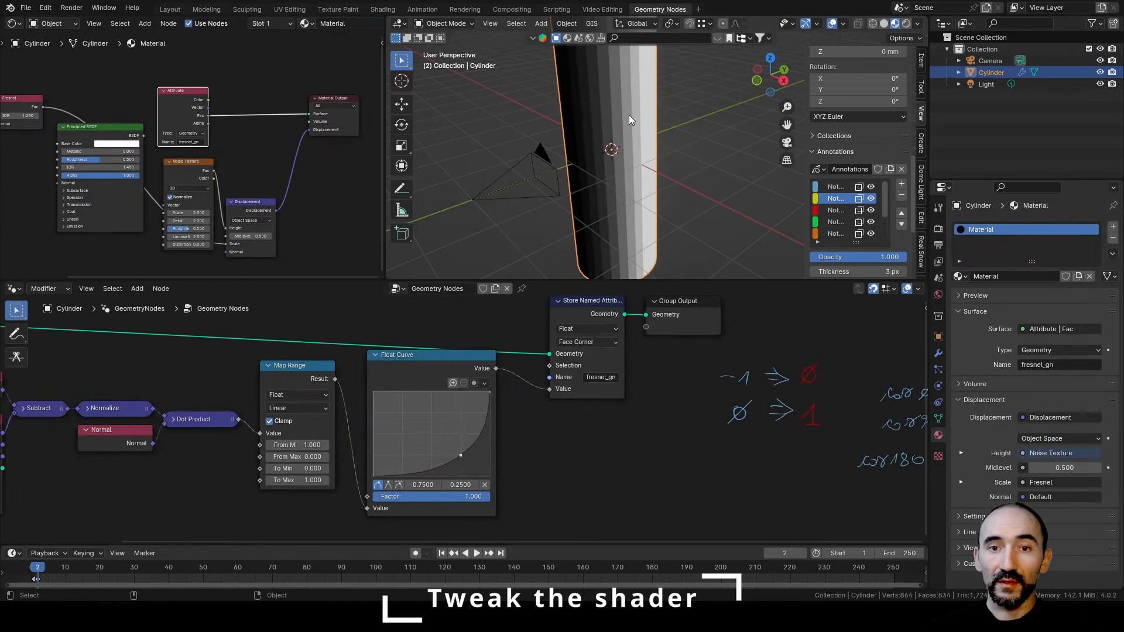
middle_click_drag(22, 54, 157, 65)
left_click_drag(157, 65, 59, 142)
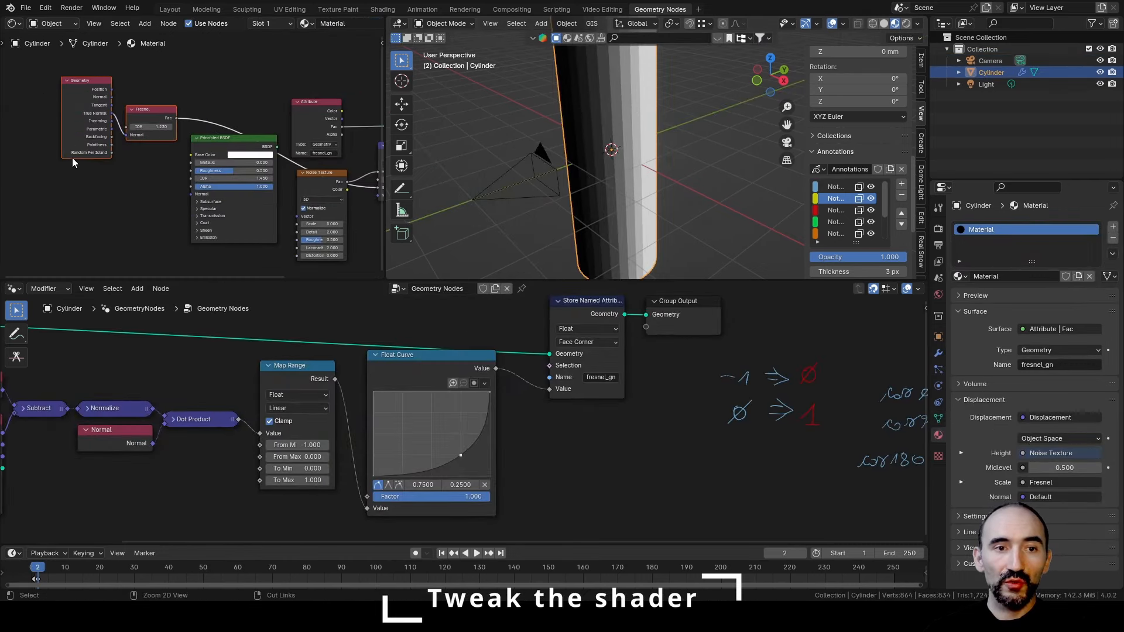
Give the Principled BSDF a light cream base color and set its roughness to 1.
scroll(214, 150, "up", 3)
left_click(193, 139)
left_click_drag(195, 180, 179, 211)
left_click_drag(138, 118, 137, 106)
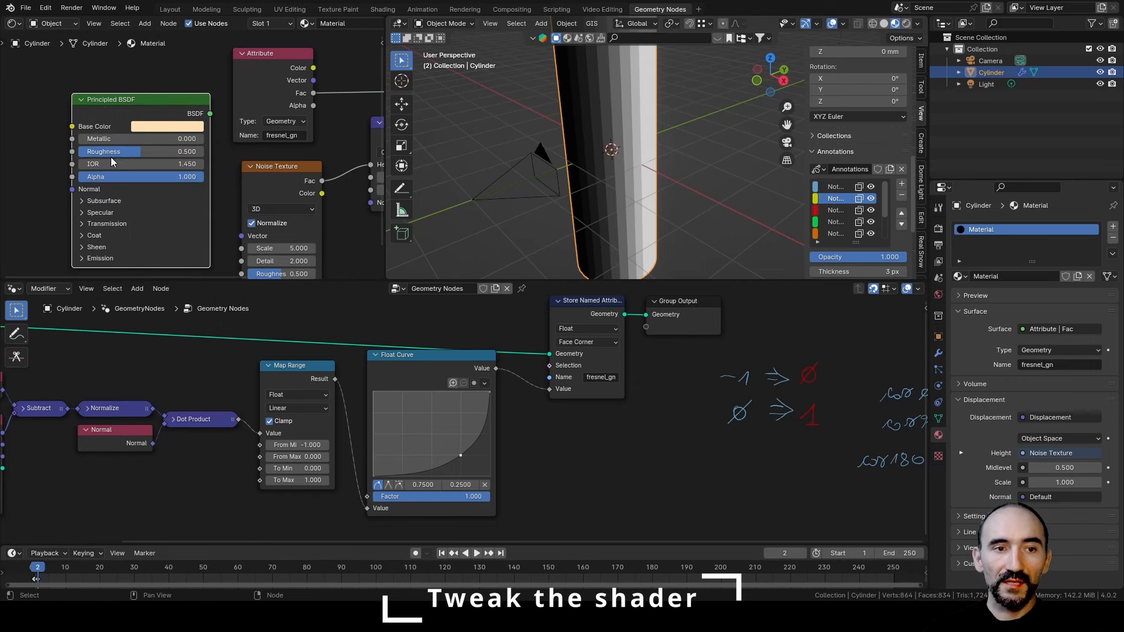
left_click_drag(113, 153, 207, 156)
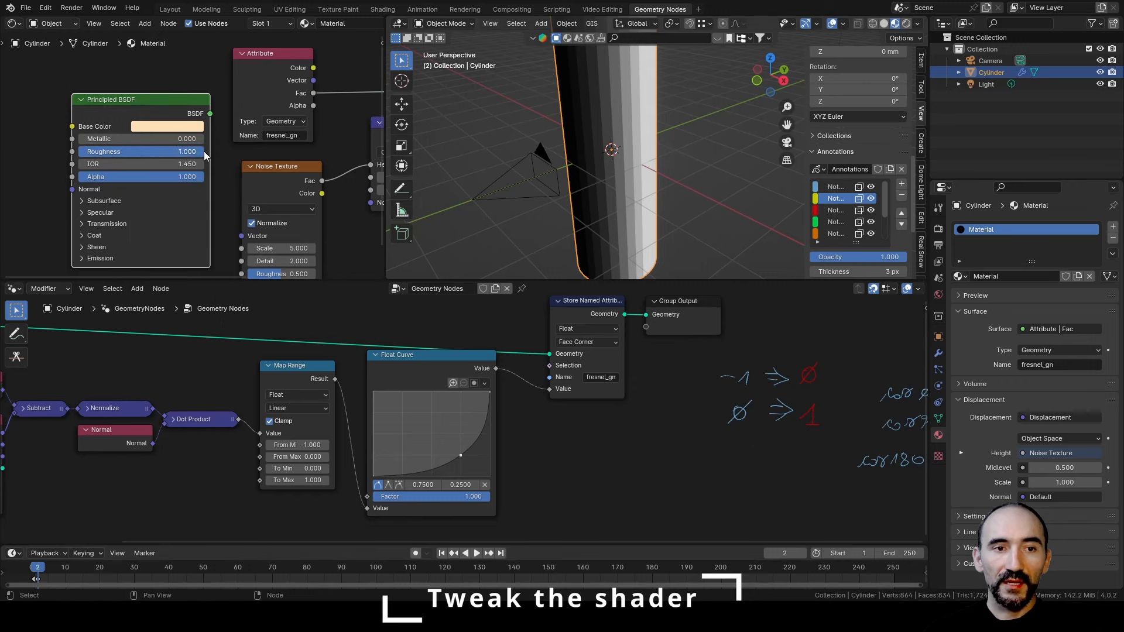
Set the Principled BSDF's subsurface weight to 1 and its subsurface method to Random Walk (Skin).
left_click(119, 202)
left_click(126, 227)
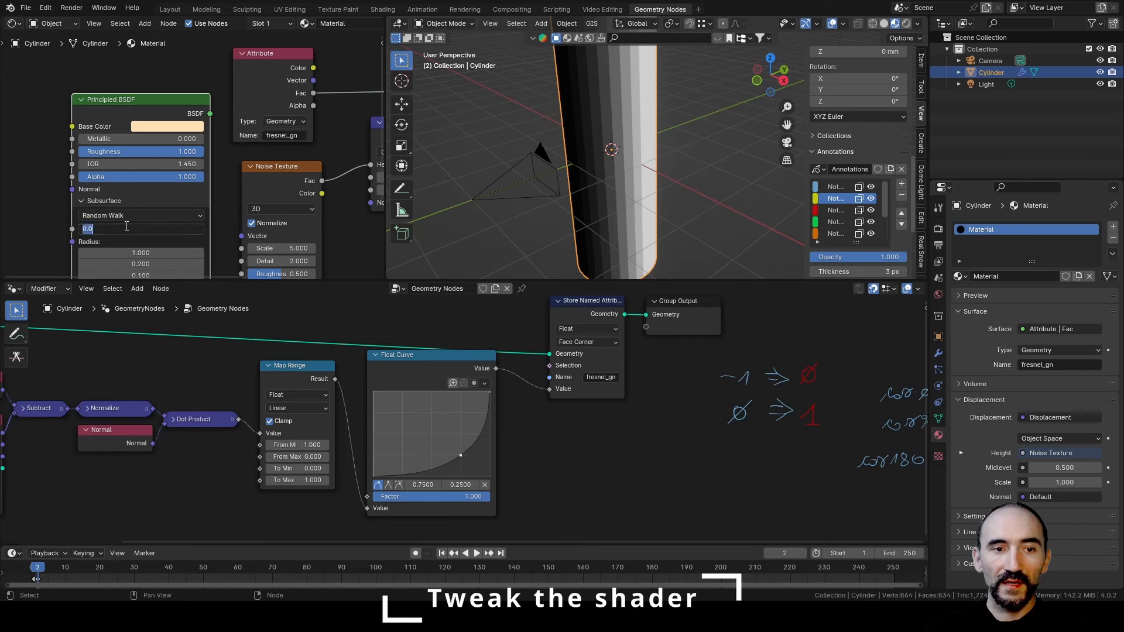
type("1")
key("Return")
left_click(147, 215)
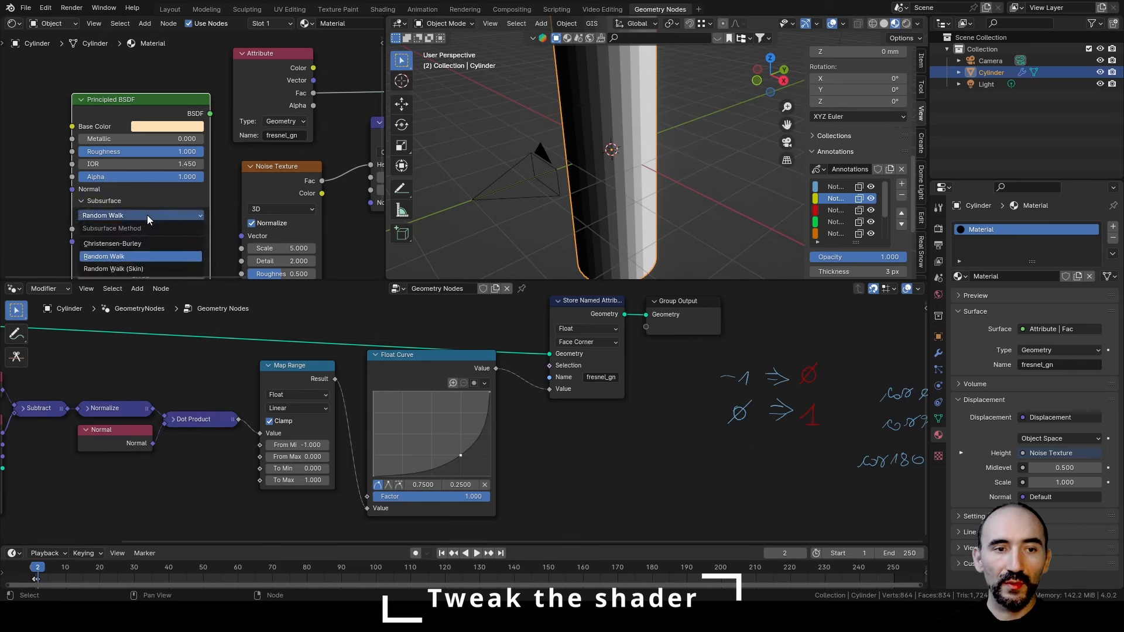
left_click(135, 265)
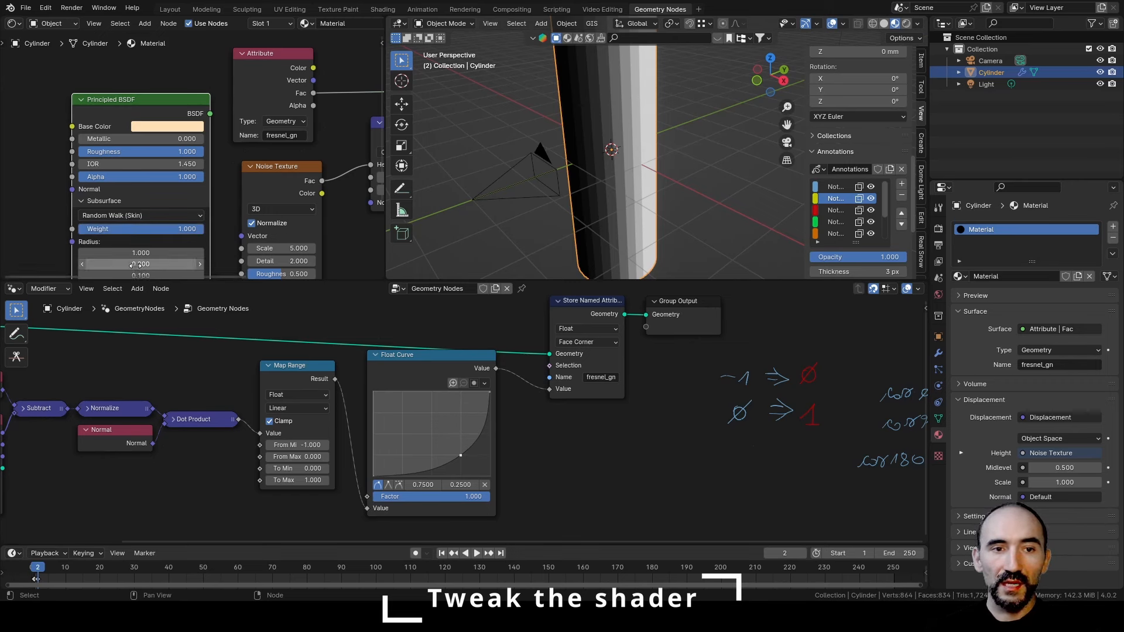
Connect the Principled BSDF to the Material Output's Surface, and the fresnel_gn Attribute's Fac to the Displacement node's Scale.
scroll(203, 126, "down", 2)
middle_click_drag(202, 125, 72, 124)
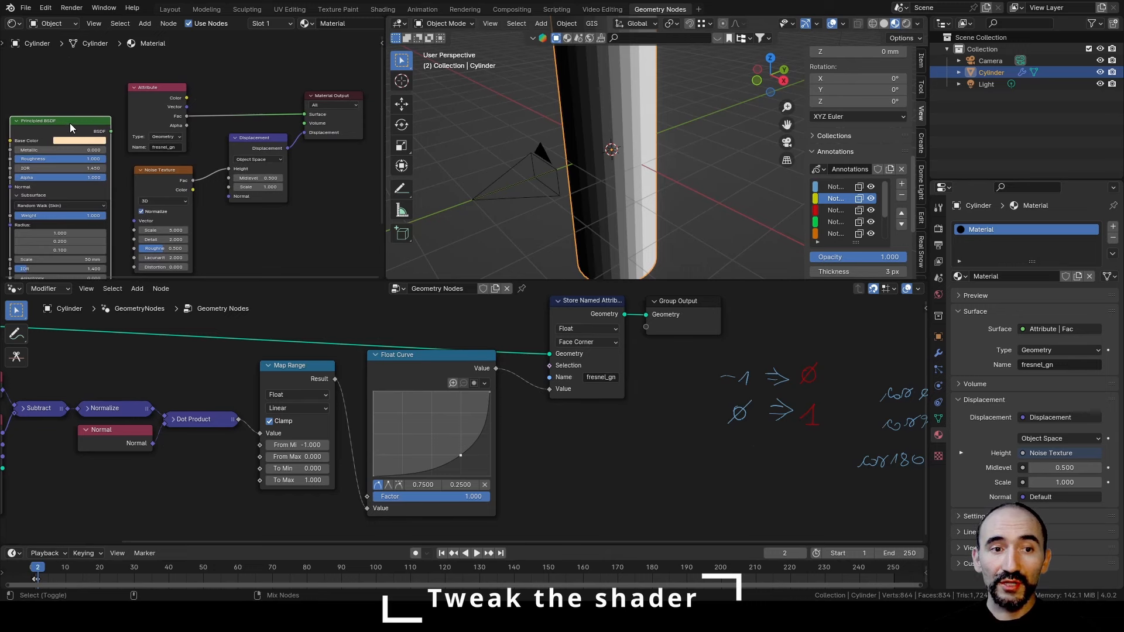
left_click(69, 123, "ctrl+shift")
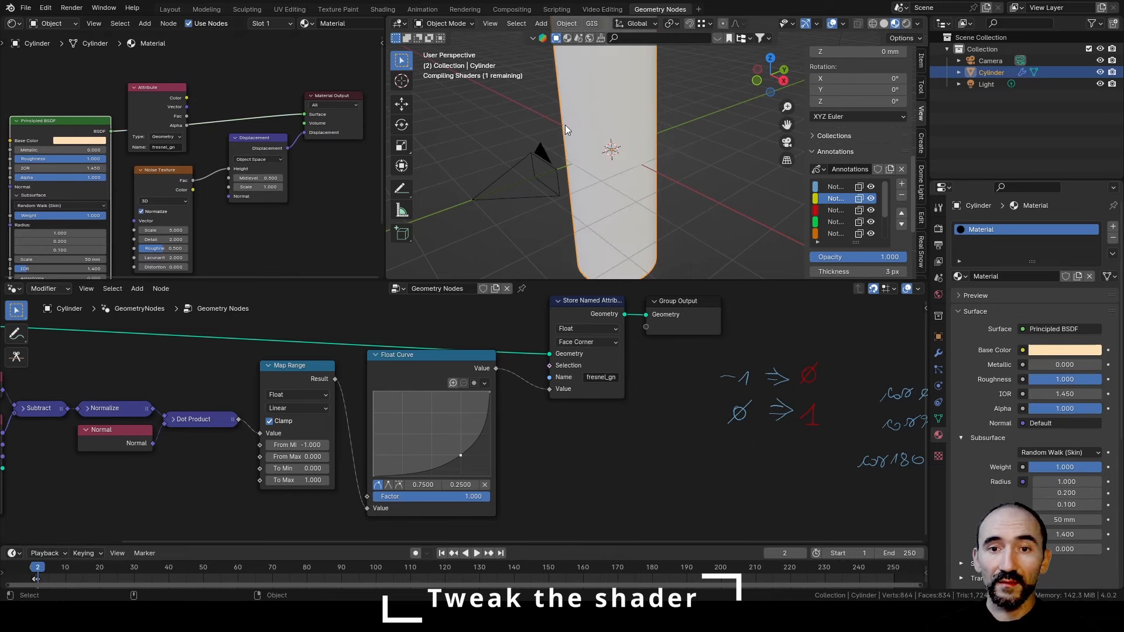
scroll(215, 123, "down", 1)
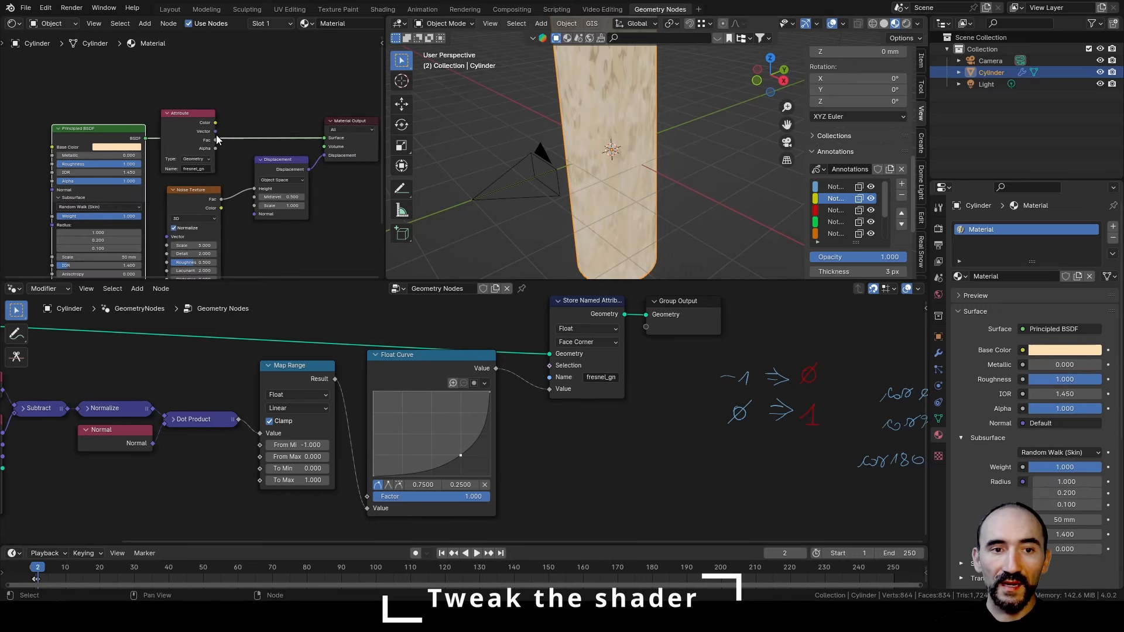
left_click_drag(216, 140, 257, 206)
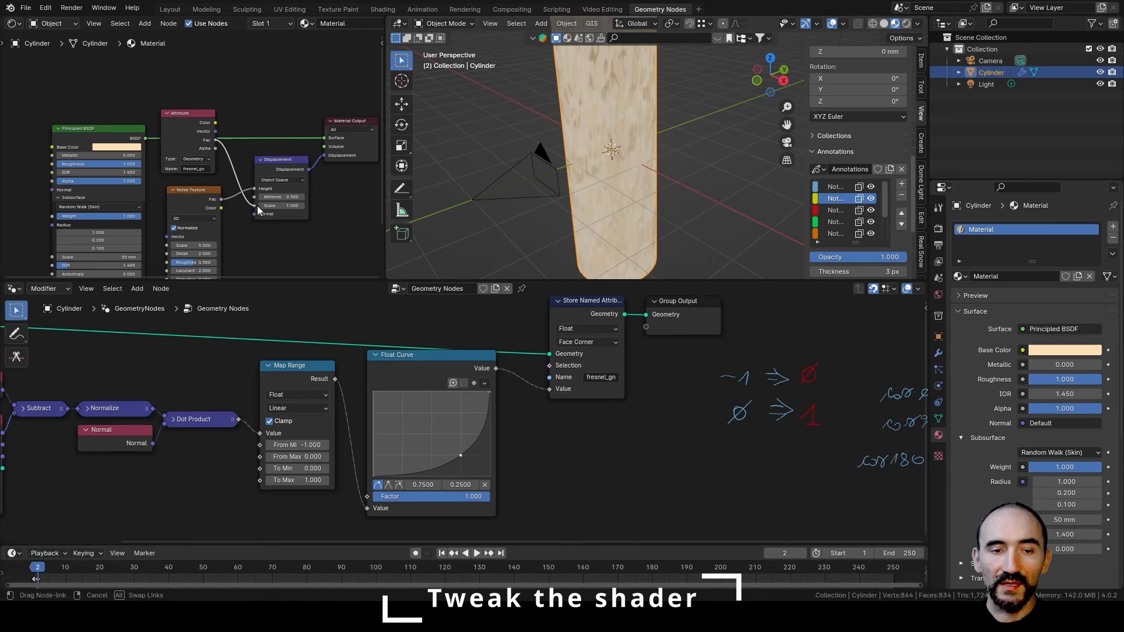
scroll(275, 176, "up", 3)
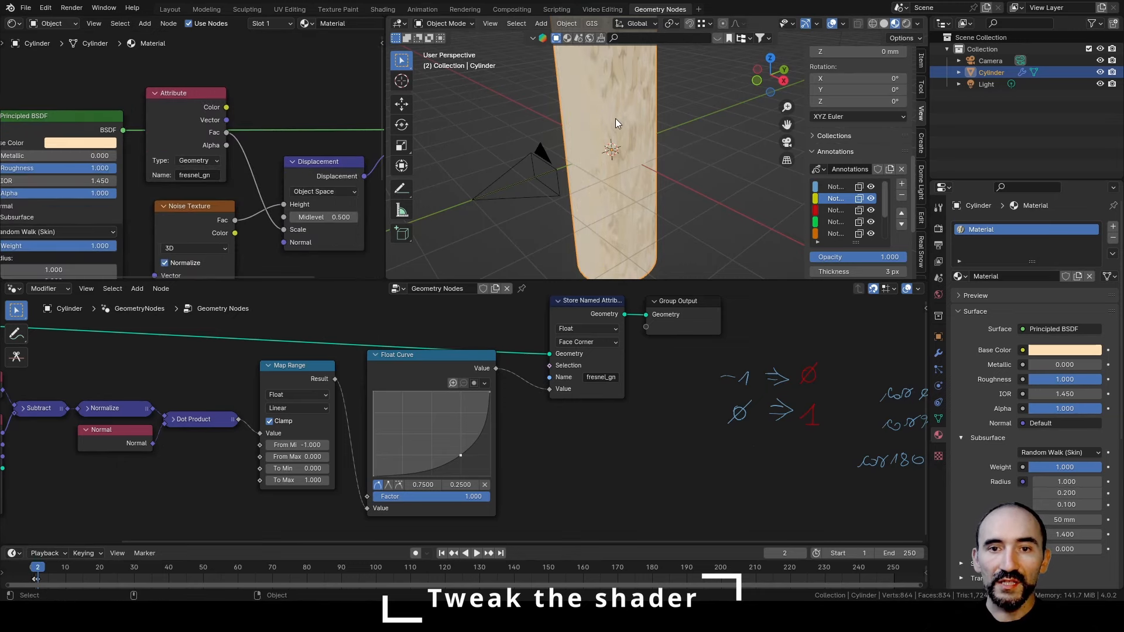
Set the surface displacement method in the cylinder's material settings to Displacement Only.
middle_click_drag(616, 118, 642, 65)
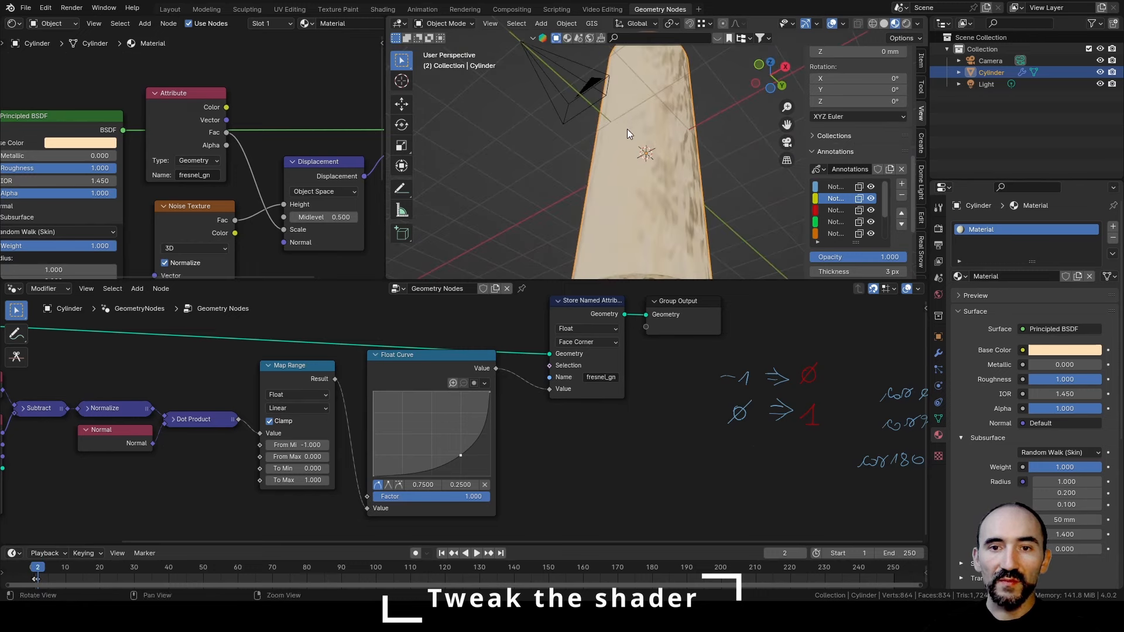
middle_click_drag(628, 128, 780, 226)
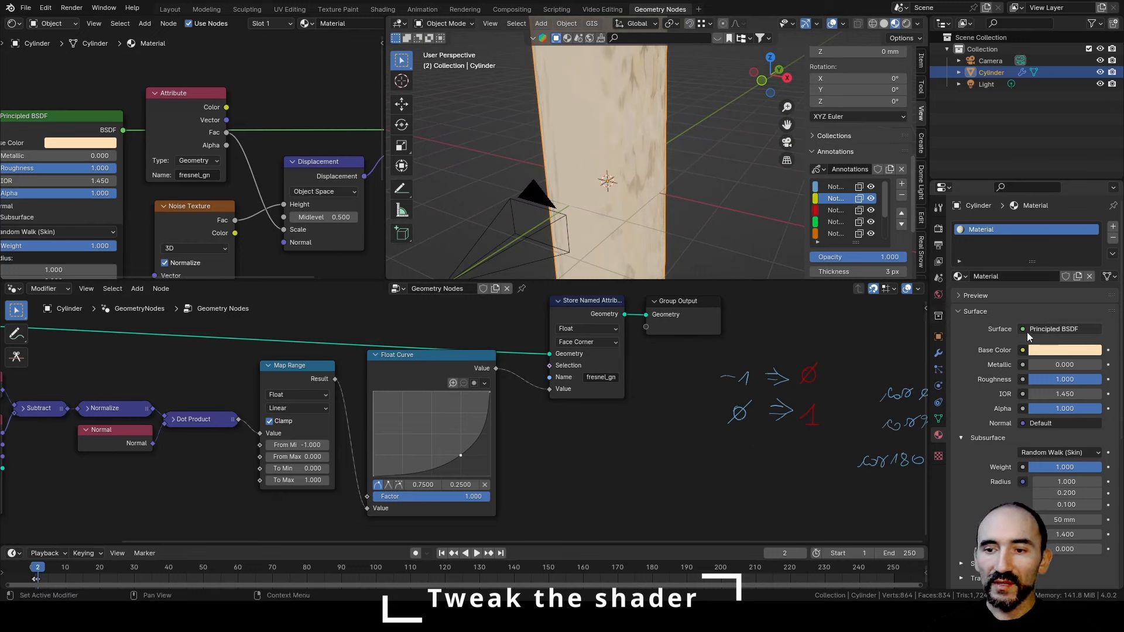
scroll(1027, 332, "down", 8)
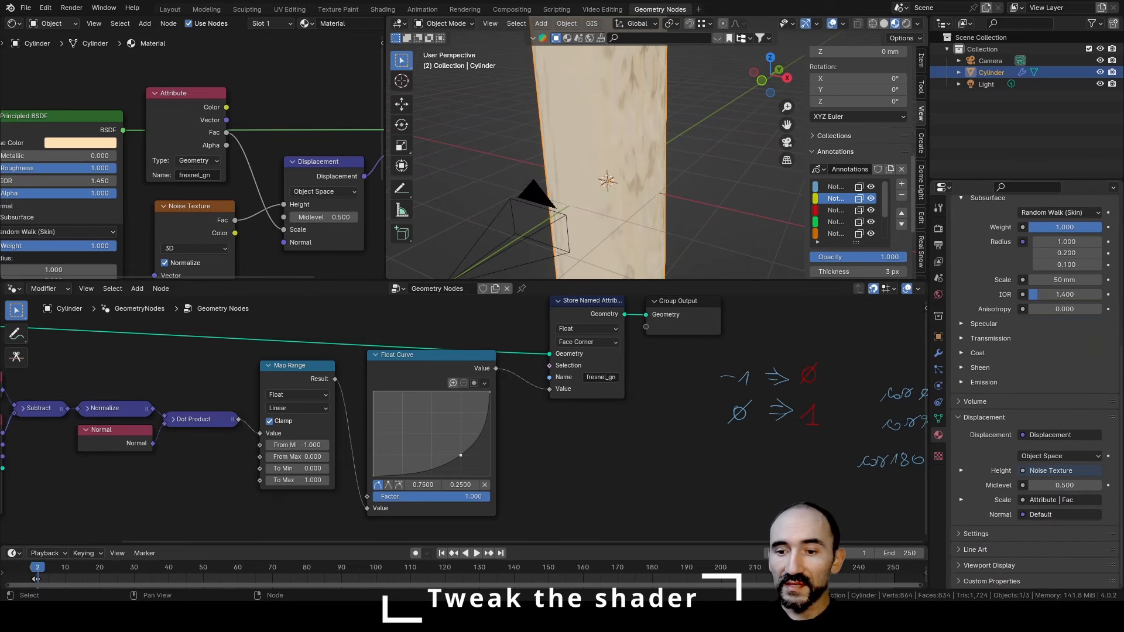
left_click(979, 535)
scroll(979, 535, "down", 5)
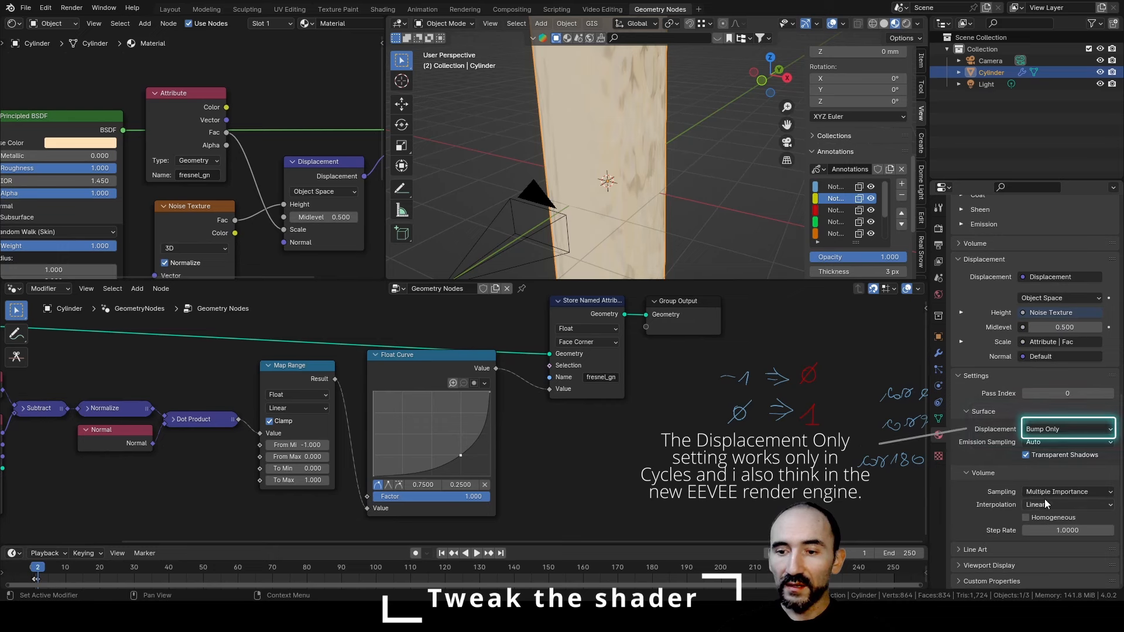
left_click(1049, 430)
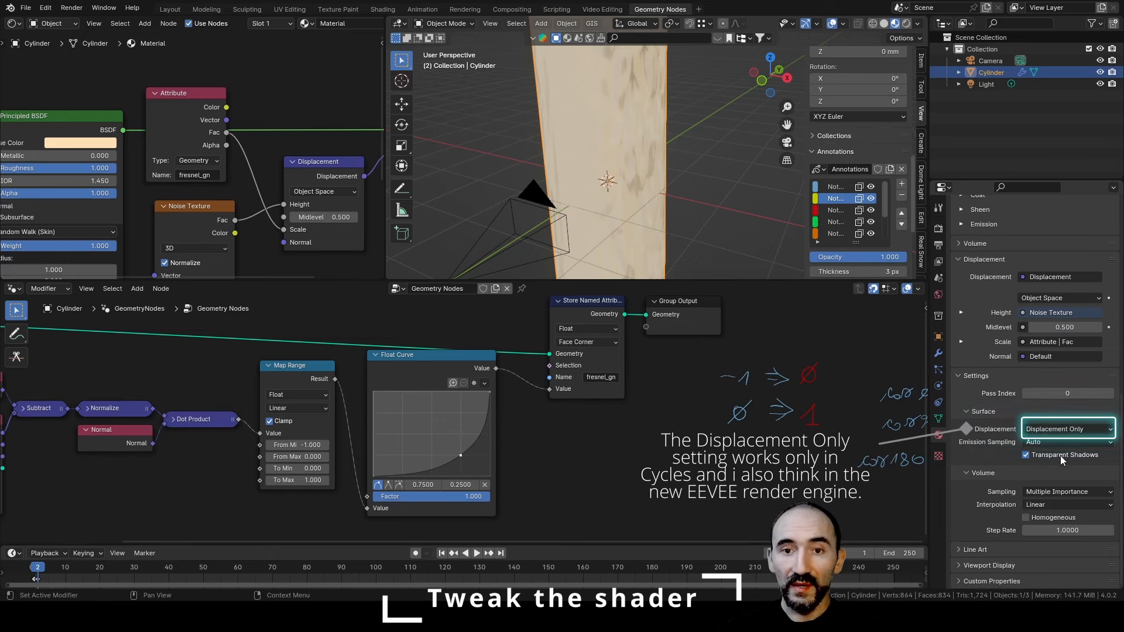
left_click(1060, 456)
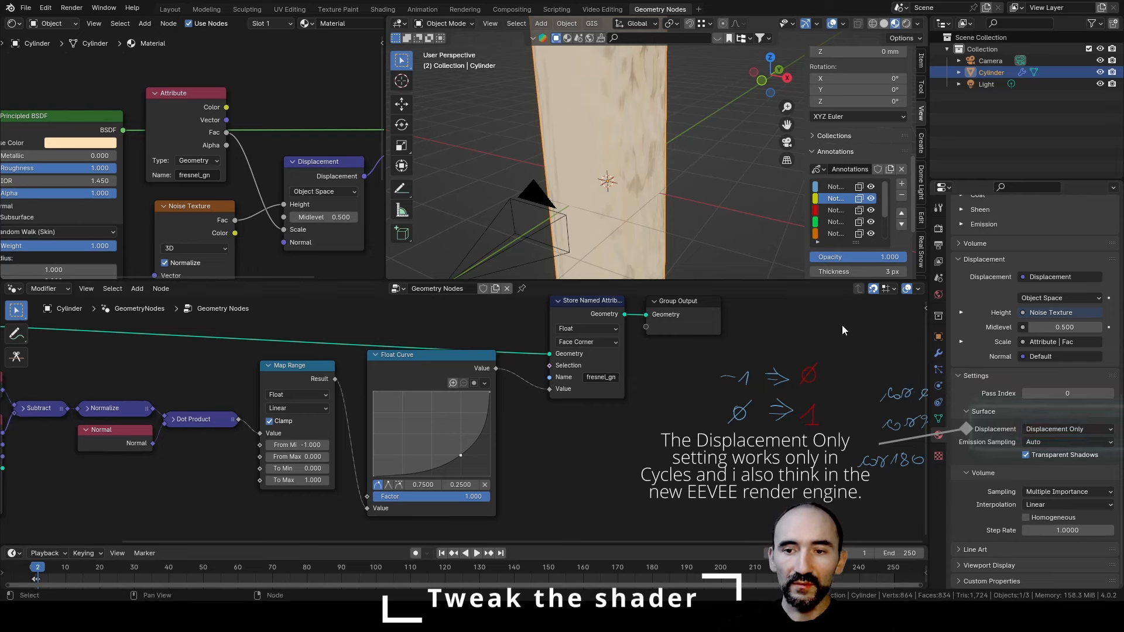
Add a Subdivision Surface modifier to the cylinder and enable Adaptive Subdivision on it.
left_click(938, 354)
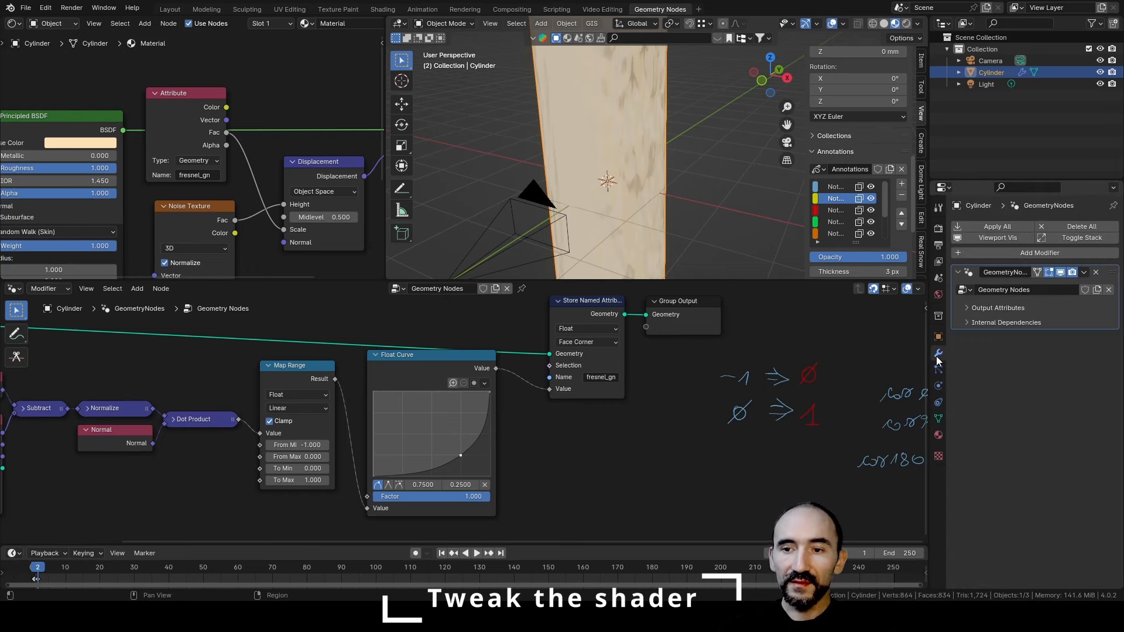
left_click(1026, 252)
type("surfa")
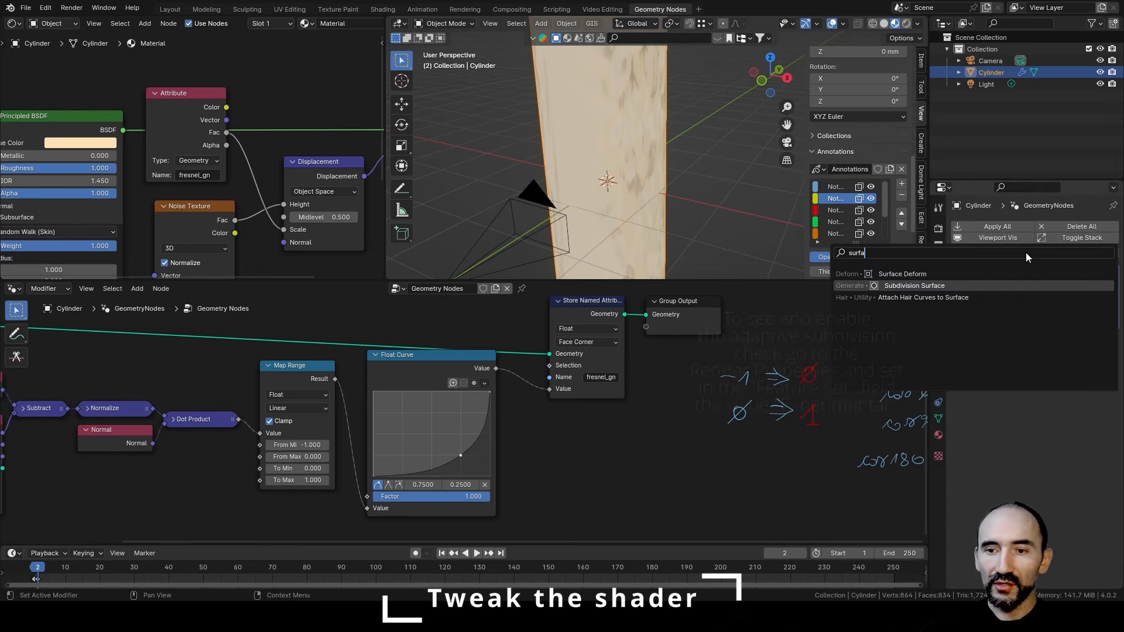
key("Return")
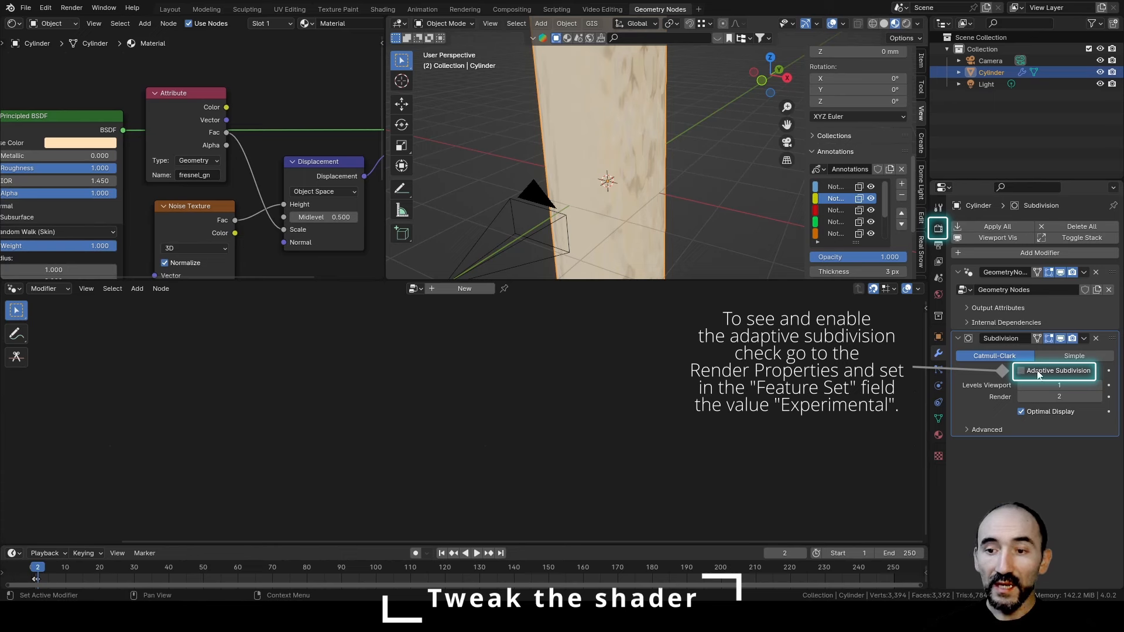
left_click(1020, 373)
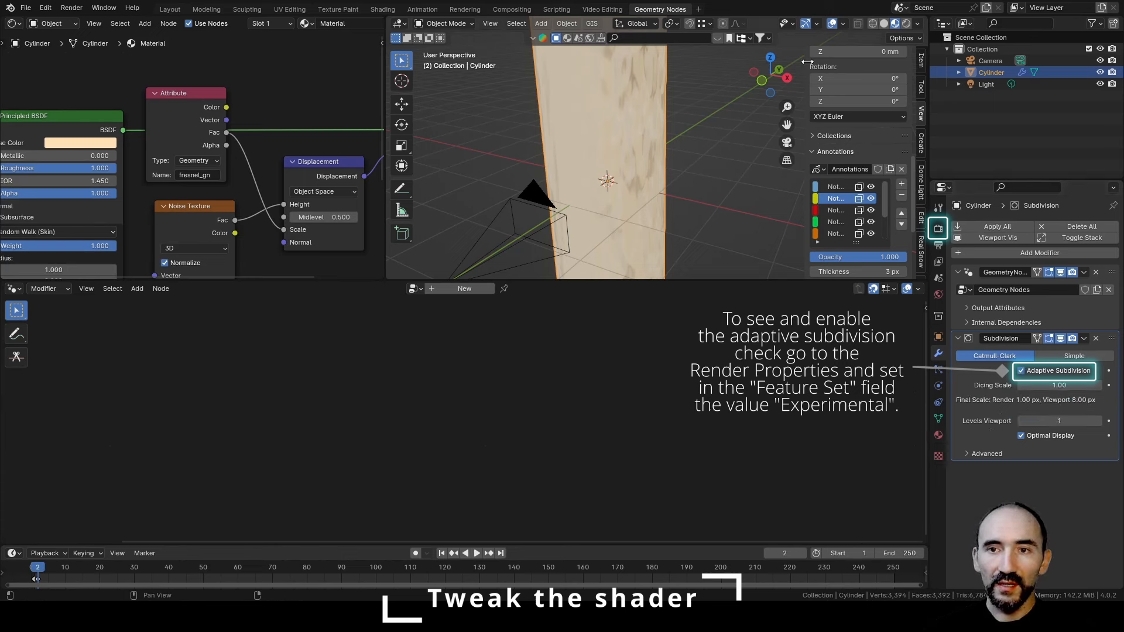
Hide the 3D viewport's sidebar, and turn off the annotations overlay in the Layout workspace.
key("n")
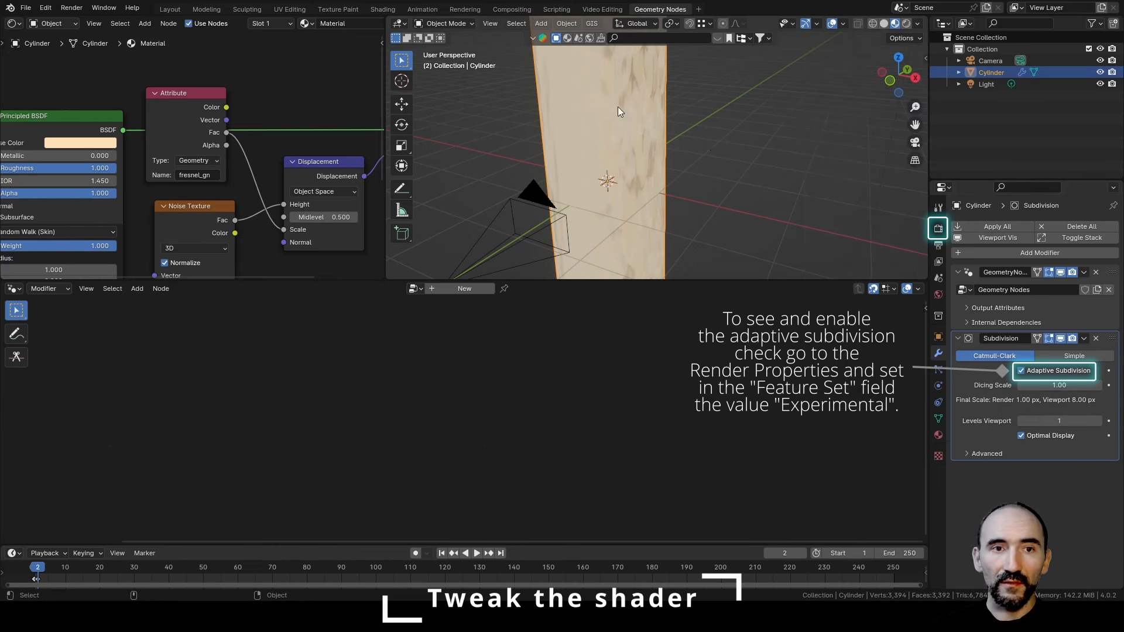
left_click(170, 9)
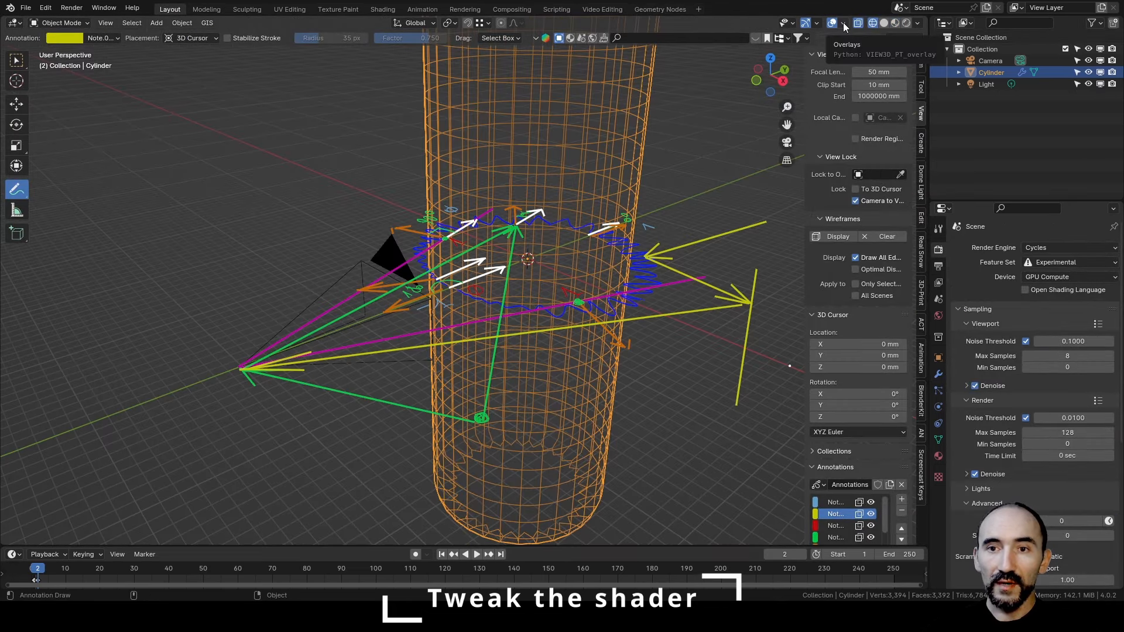
left_click(844, 22)
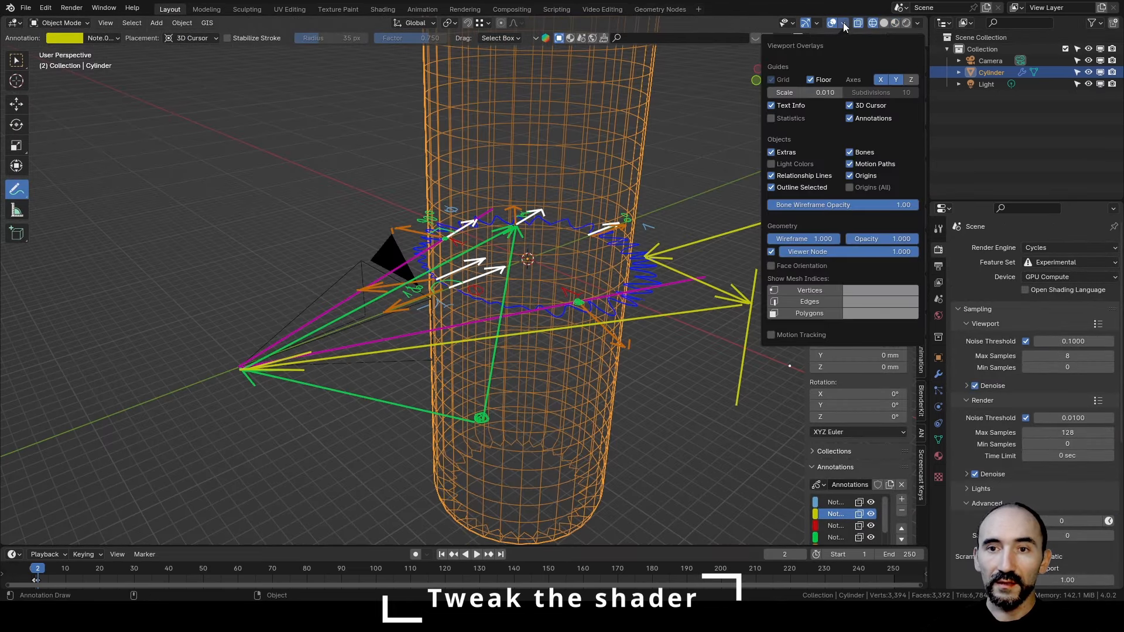
left_click(864, 120)
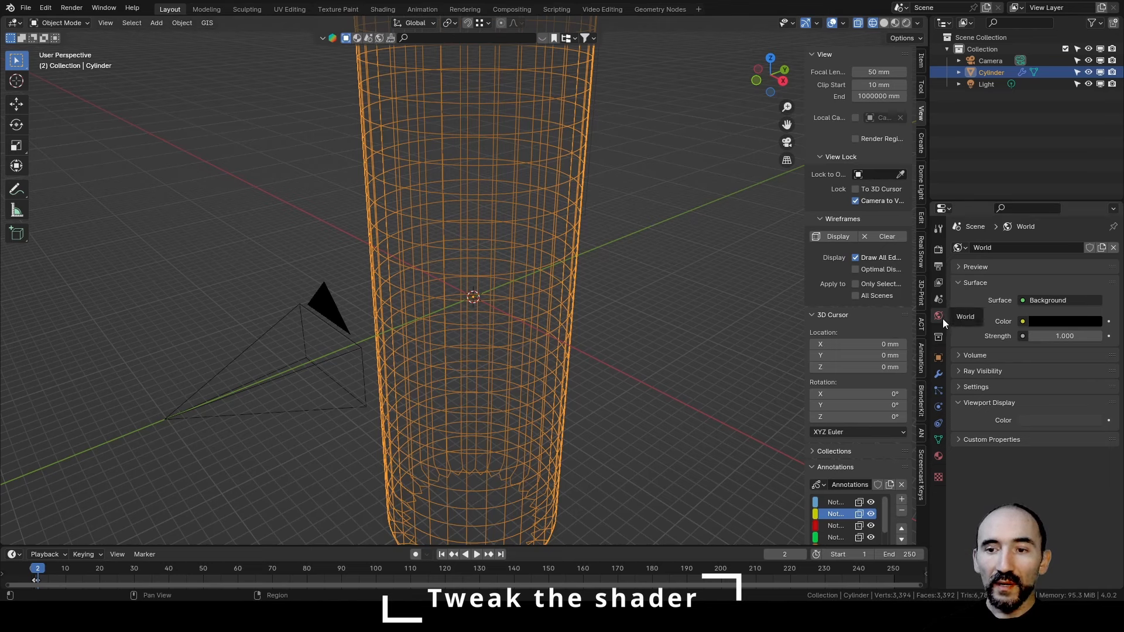
Set the world background color to white and its strength to 0.5.
left_click(1058, 321)
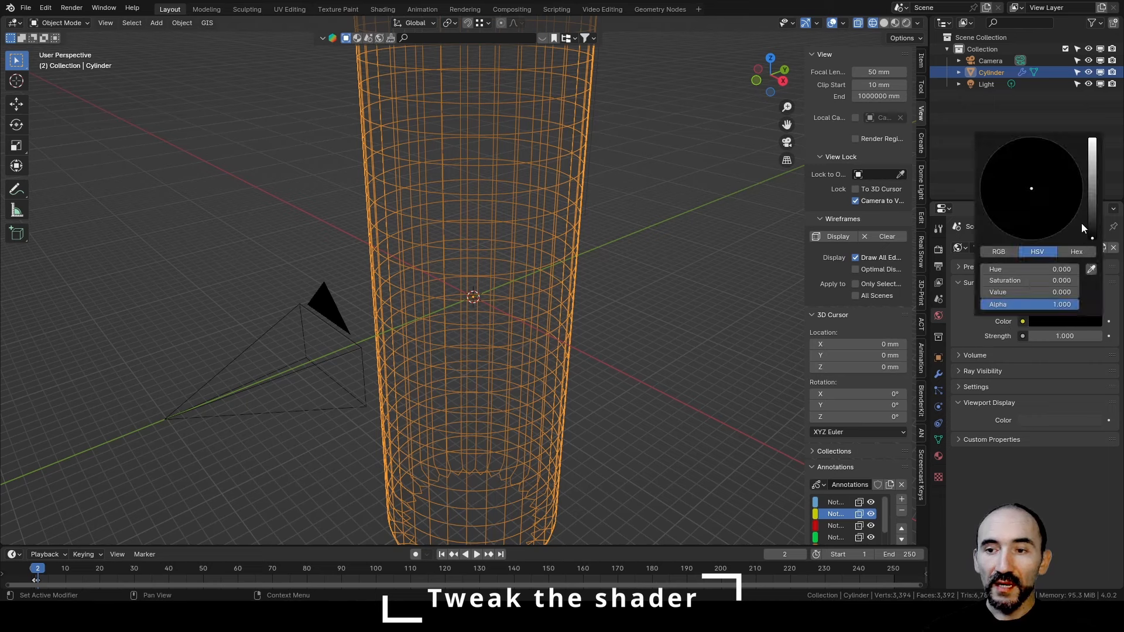
left_click_drag(1092, 235, 1093, 139)
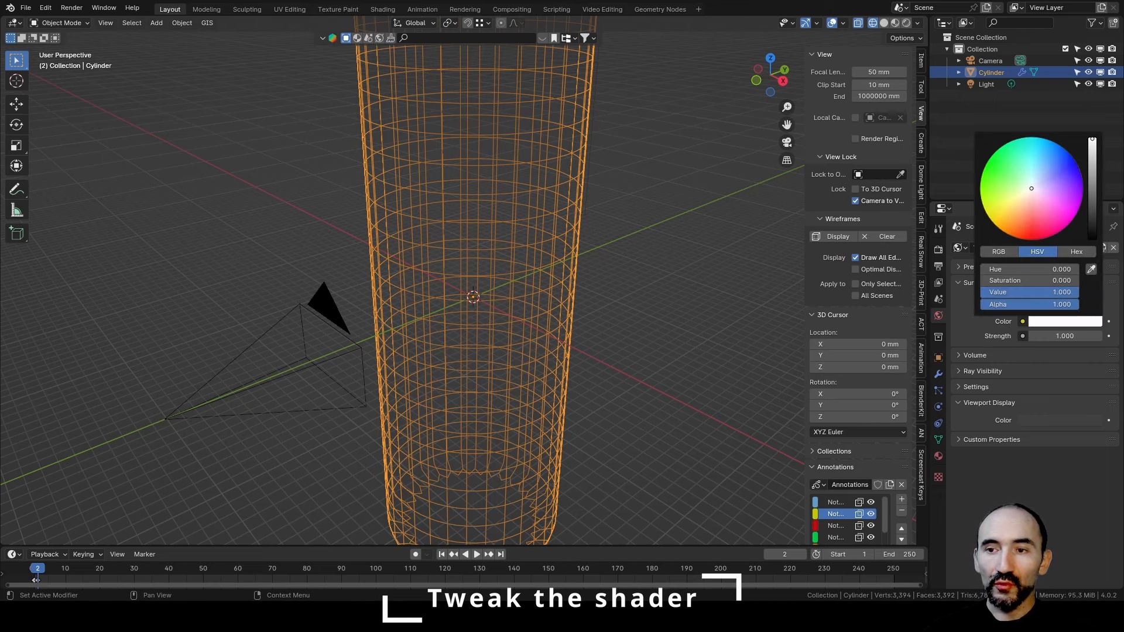
left_click(1057, 336)
type("0.5")
key("Return")
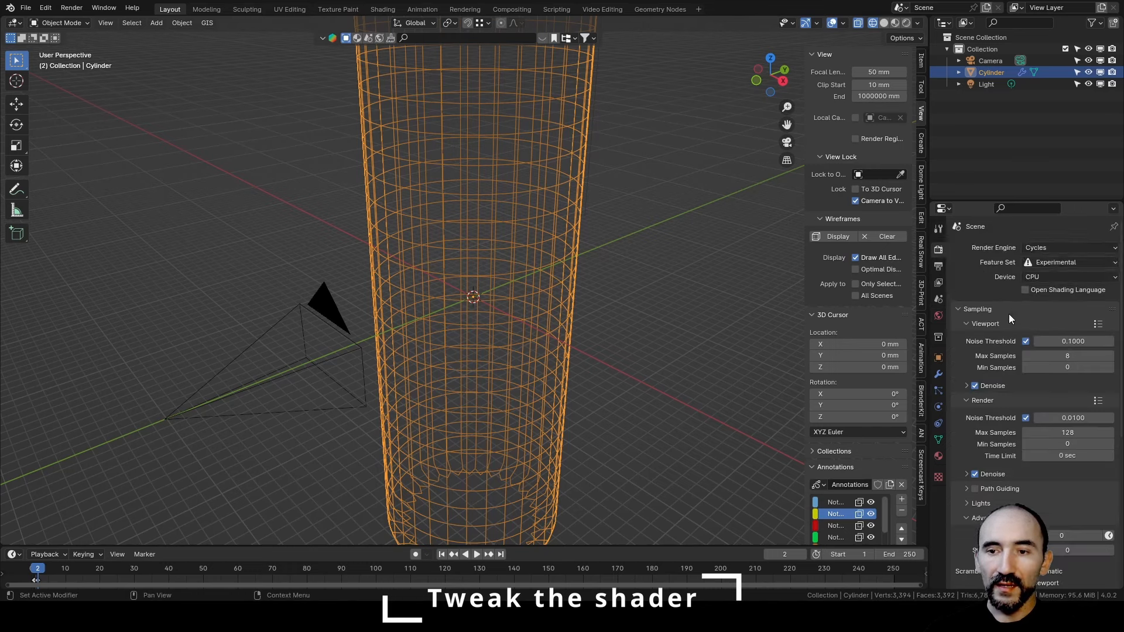
Enable a transparent film background in the scene's Cycles render settings.
scroll(1010, 314, "down", 10)
left_click(971, 503)
scroll(971, 502, "down", 5)
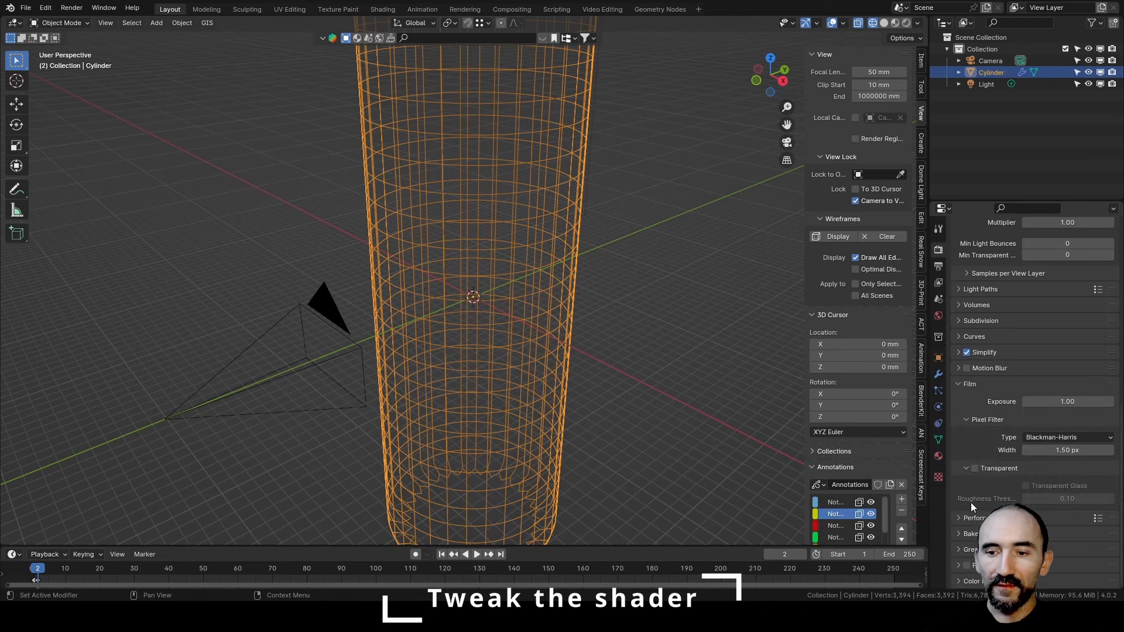
left_click(977, 468)
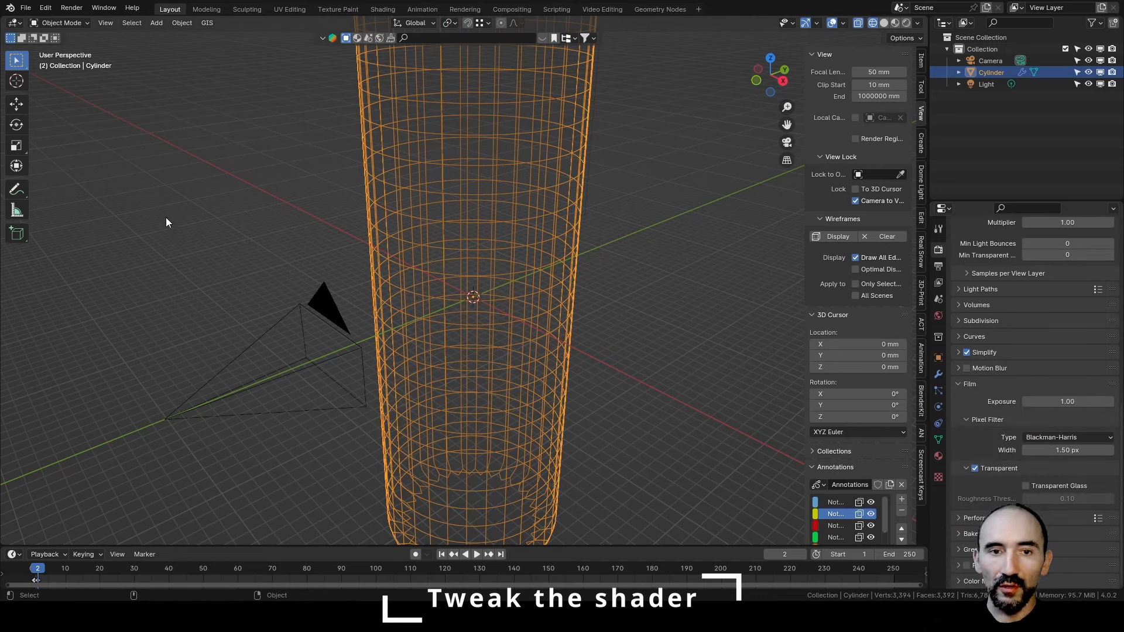
Switch the 3D viewport to rendered shading and save the file.
left_click(906, 23)
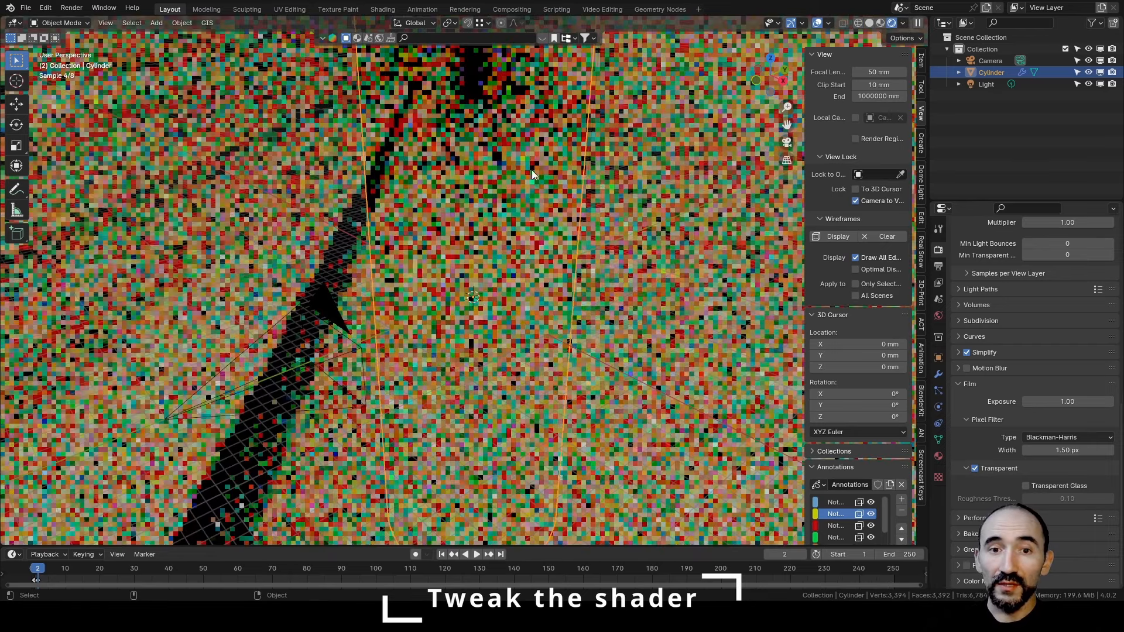
key("ctrl+s")
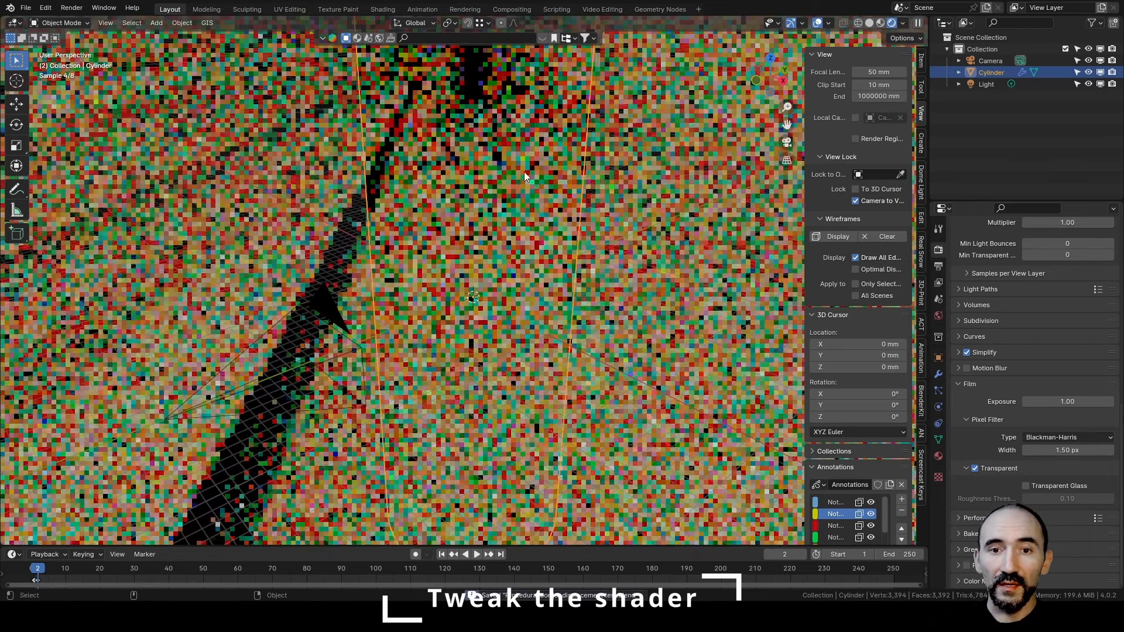
In the cylinder's material, insert a Multiply math node between the Attribute node's Fac output and the Displacement node's Scale input.
left_click(660, 10)
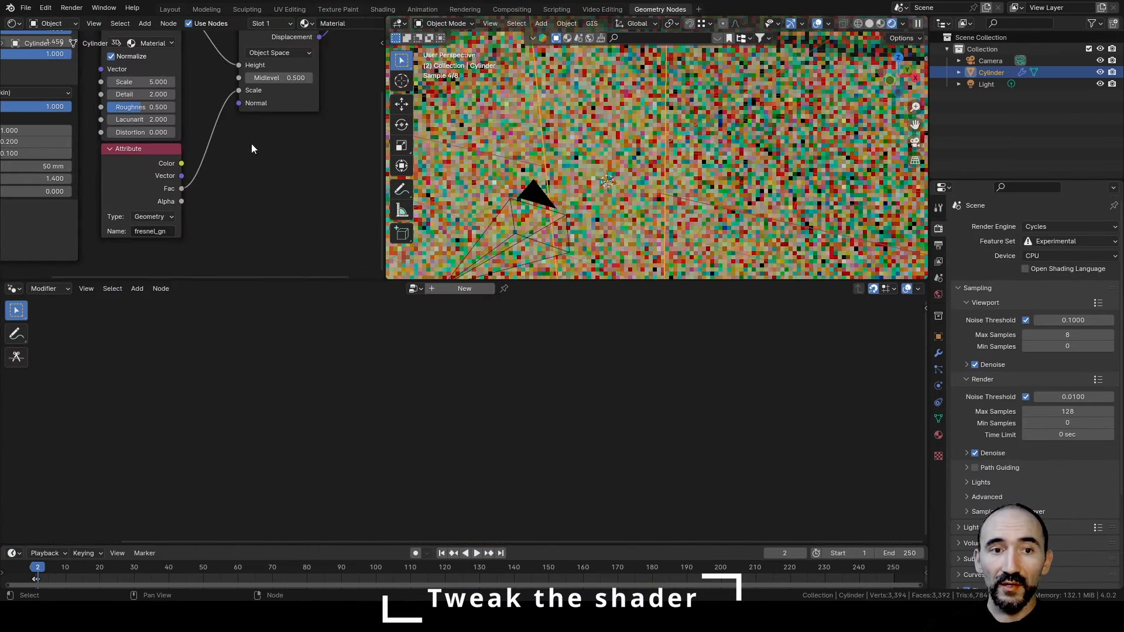
middle_click_drag(251, 144, 241, 163)
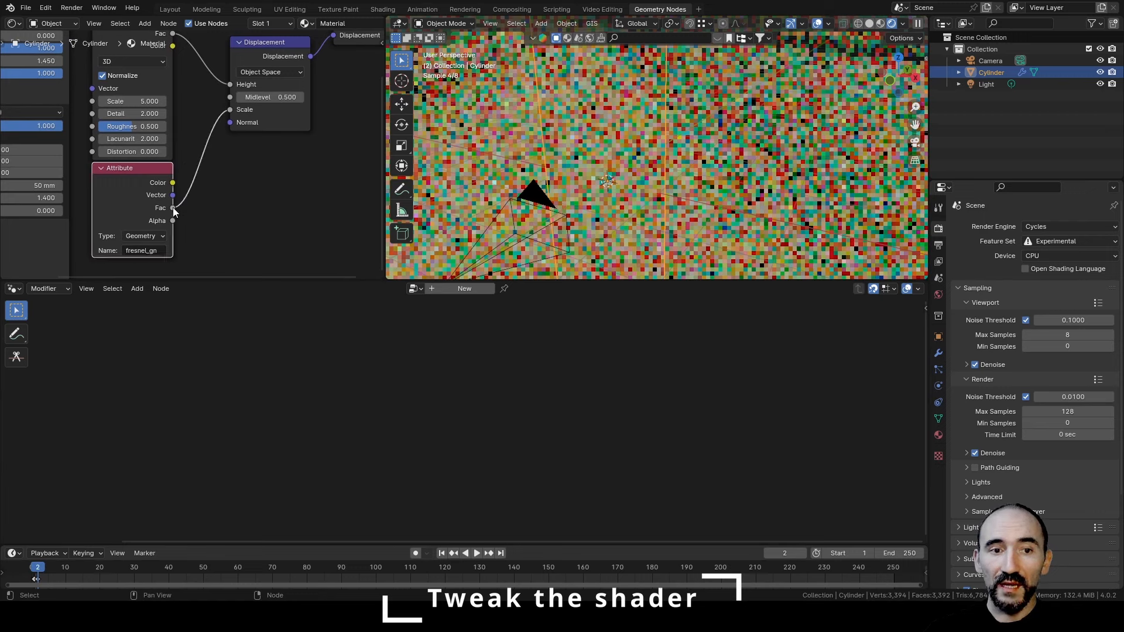
left_click_drag(174, 207, 201, 204)
type("mult")
key("Return")
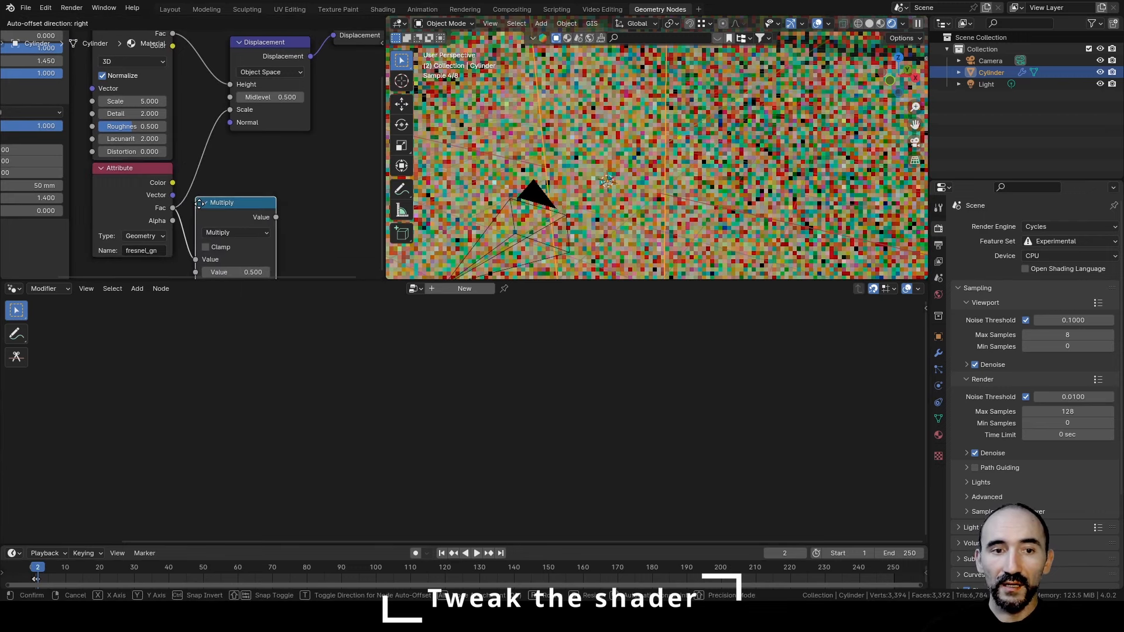
left_click(177, 171)
left_click_drag(178, 170, 189, 170)
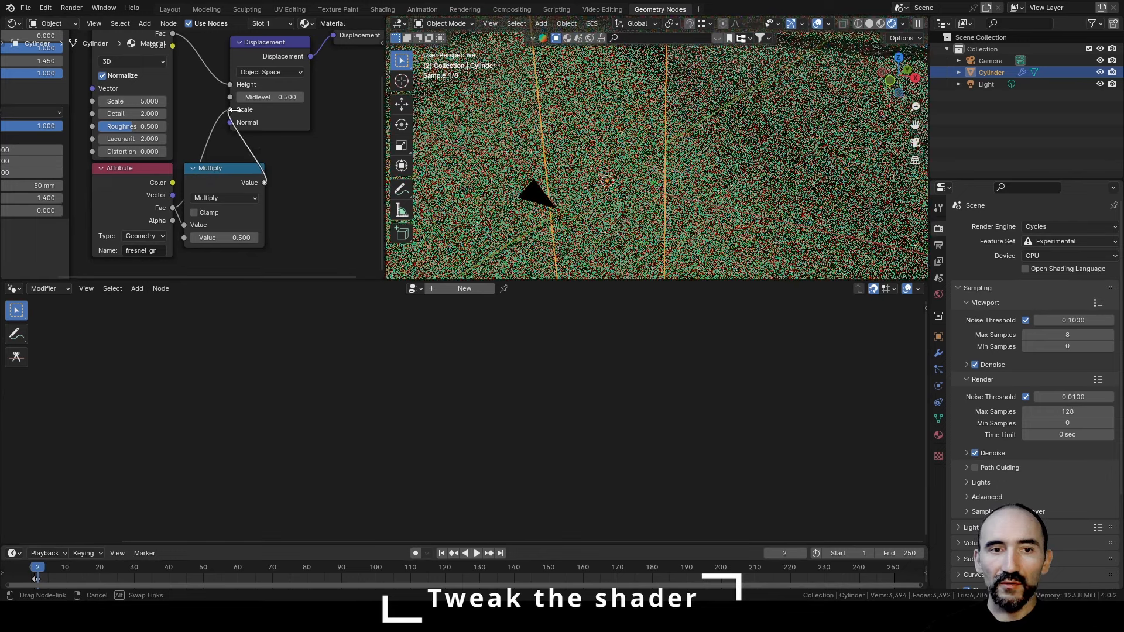
Set the second value of the Multiply node to 0.02 to reduce the displacement scale.
left_click(228, 237)
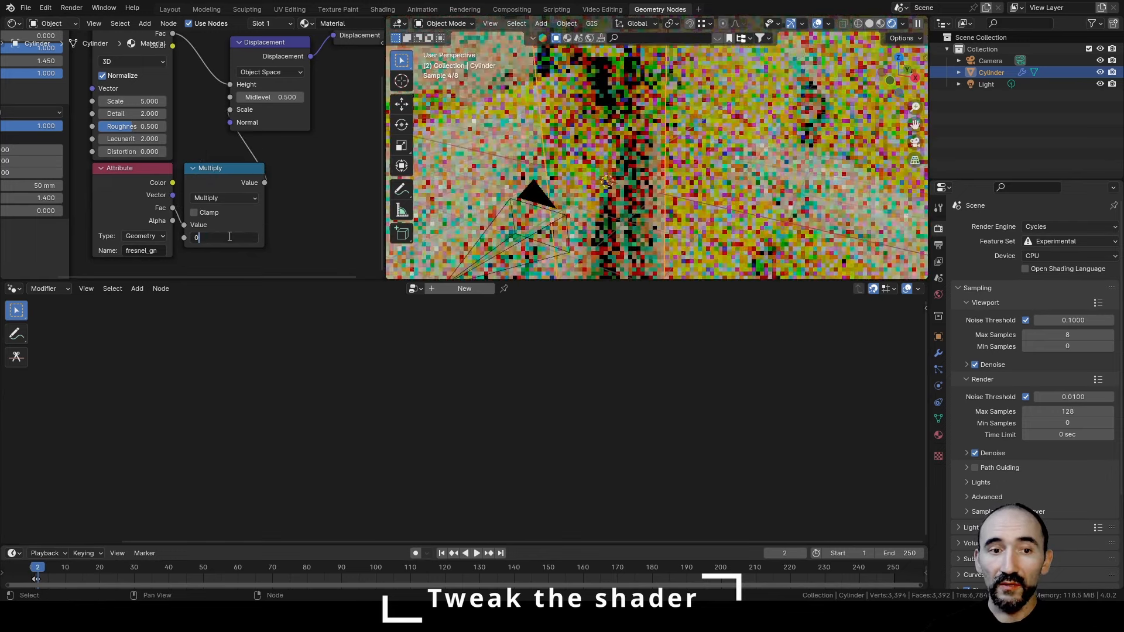
type("0.02")
key("Return")
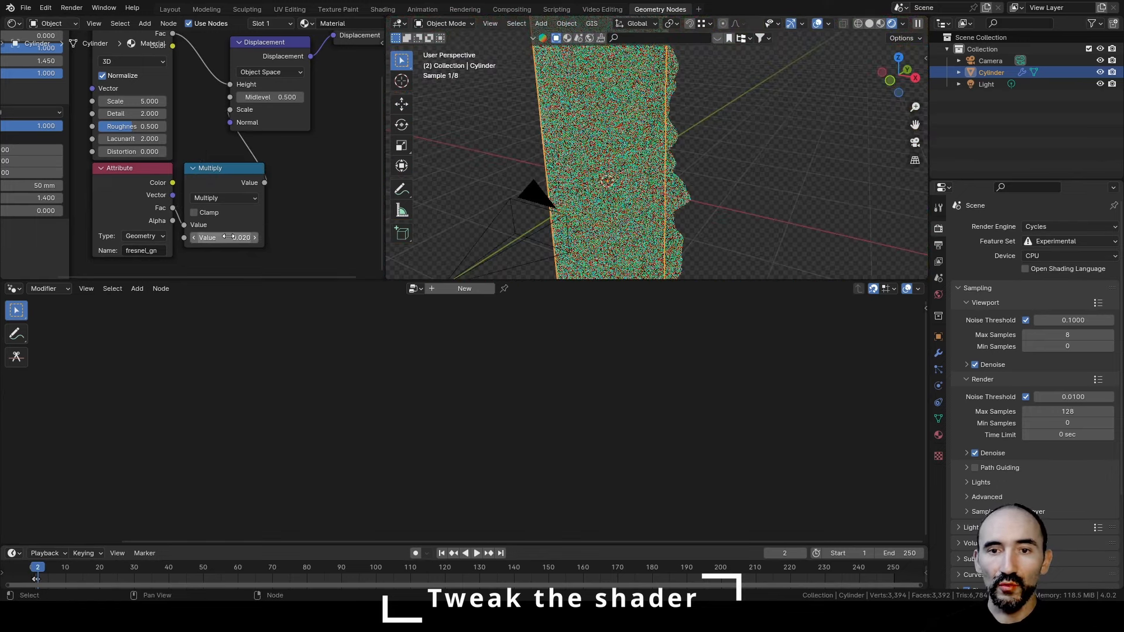
Examine the displaced cylinder and its Checker Texture, Principled BSDF and Noise Texture nodes, then inspect the cylinder in the Layout workspace.
middle_click_drag(747, 119, 736, 143)
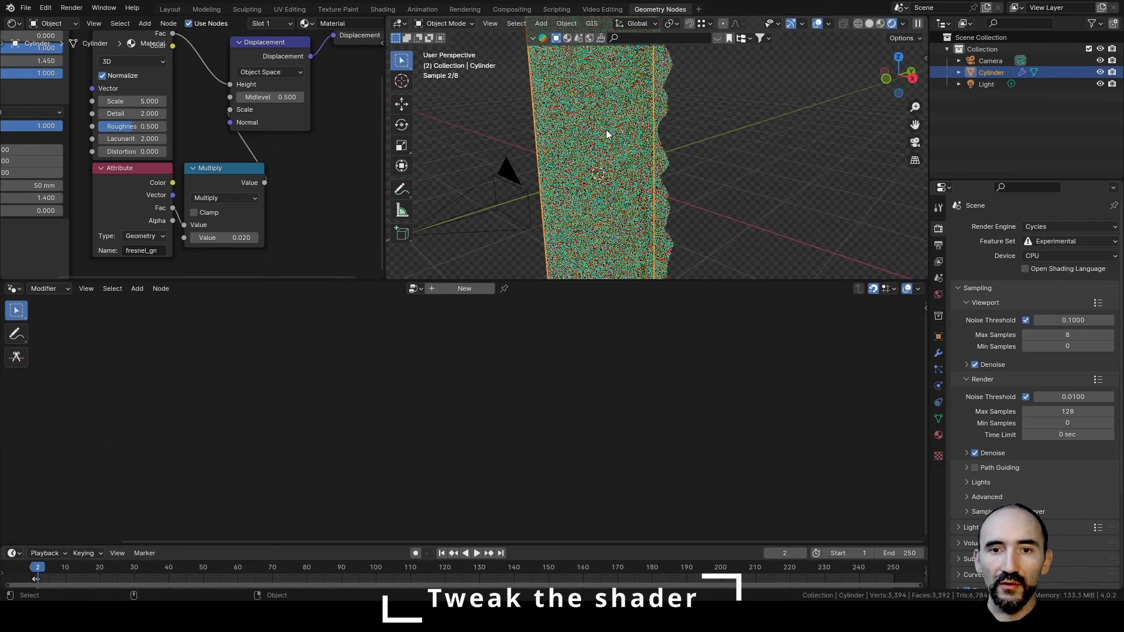
middle_click_drag(137, 100, 218, 155)
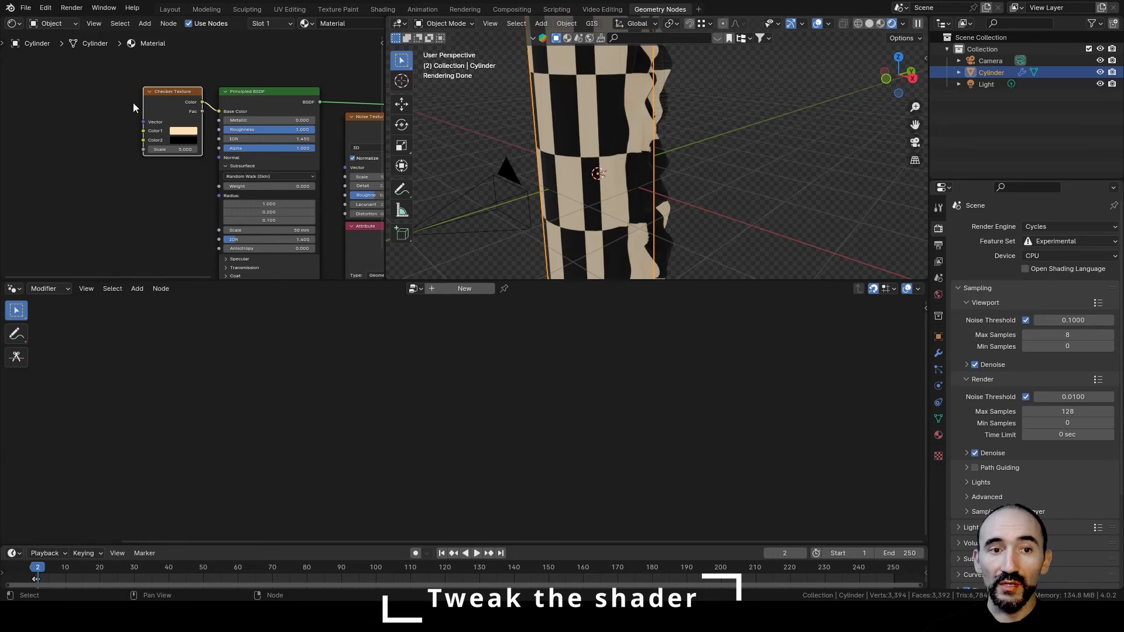
scroll(175, 127, "up", 2)
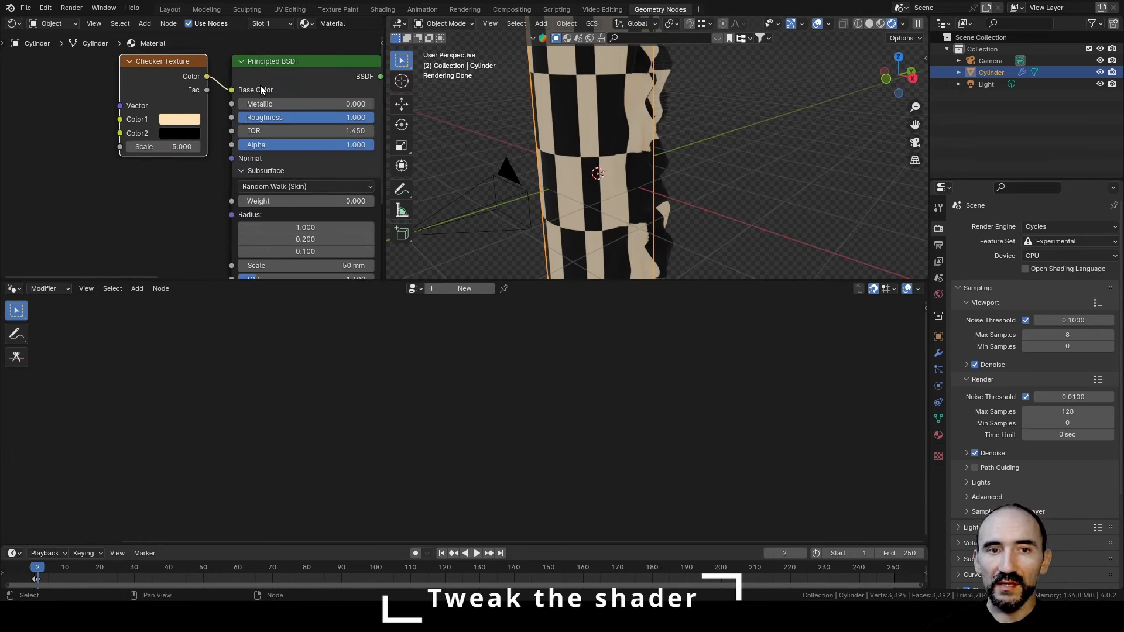
middle_click_drag(260, 86, 145, 108)
middle_click_drag(168, 226, 150, 156)
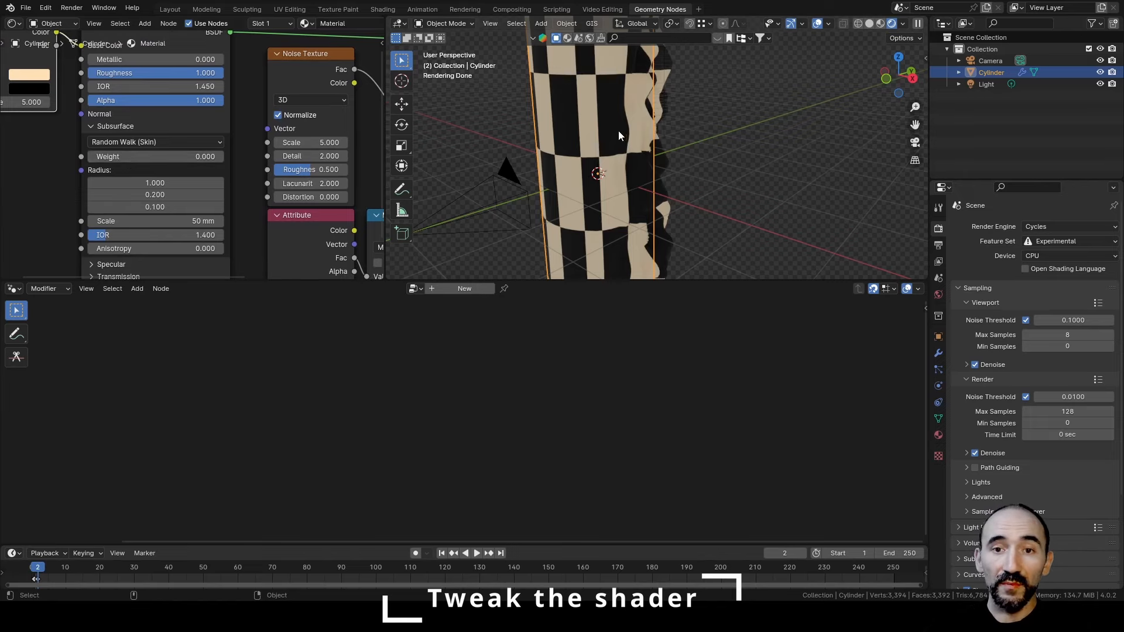
left_click(170, 10)
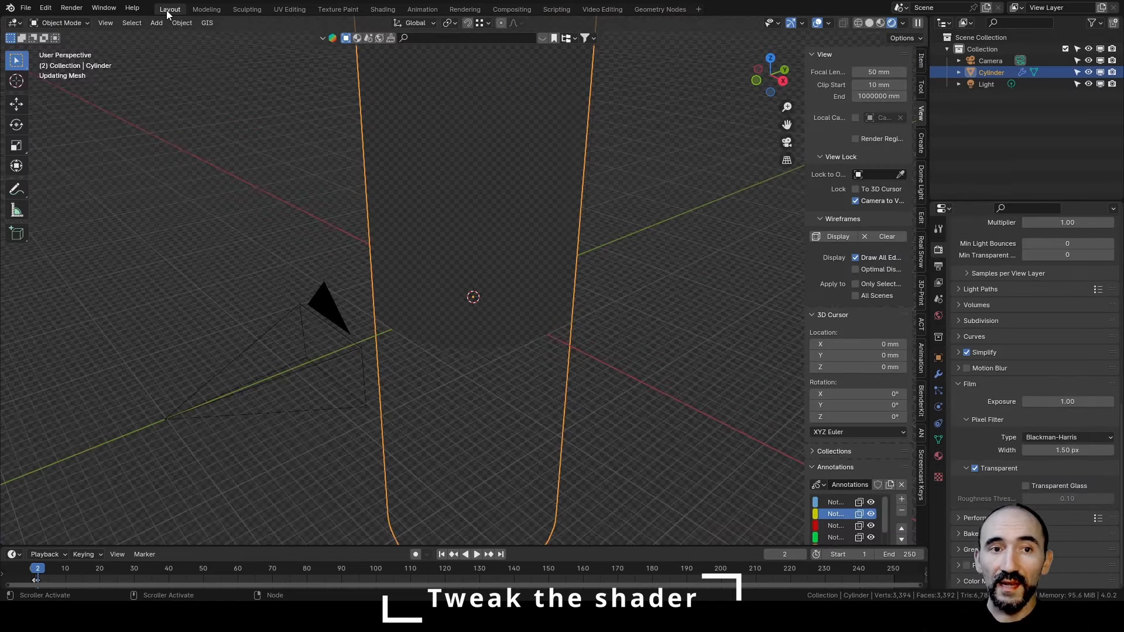
mouse_move(557, 163)
middle_mouse_down()
mouse_move(614, 234)
mouse_move(540, 220)
mouse_move(451, 234)
mouse_move(277, 232)
mouse_move(444, 264)
middle_mouse_up()
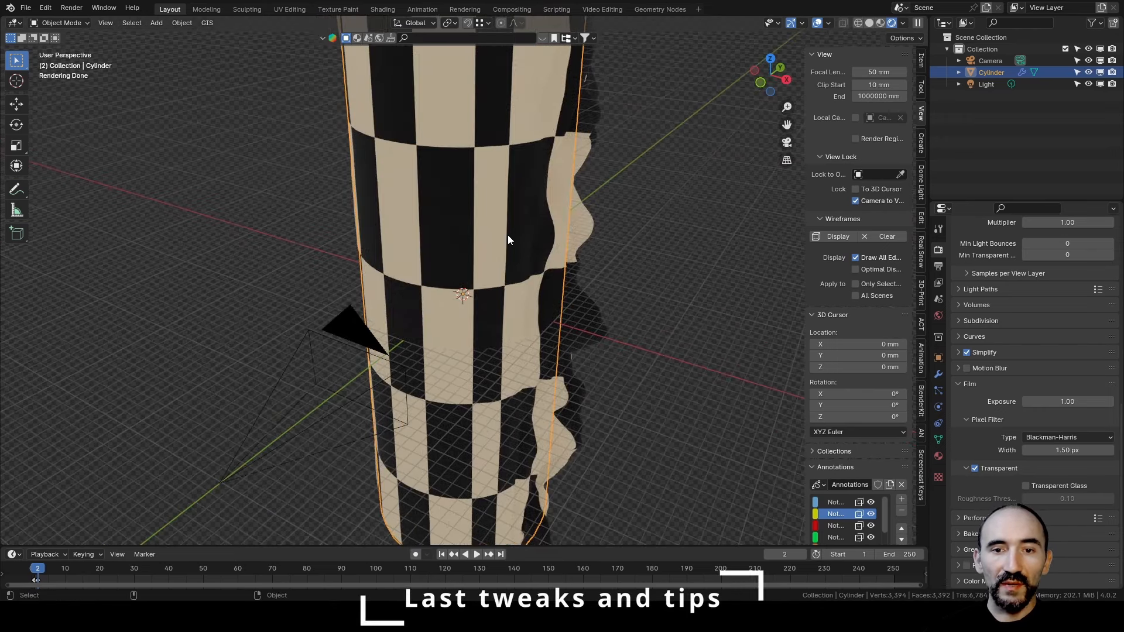
Mute the Float Curve node in the cylinder's Geometry Nodes tree and inspect the resulting displacement from several angles.
left_click(657, 9)
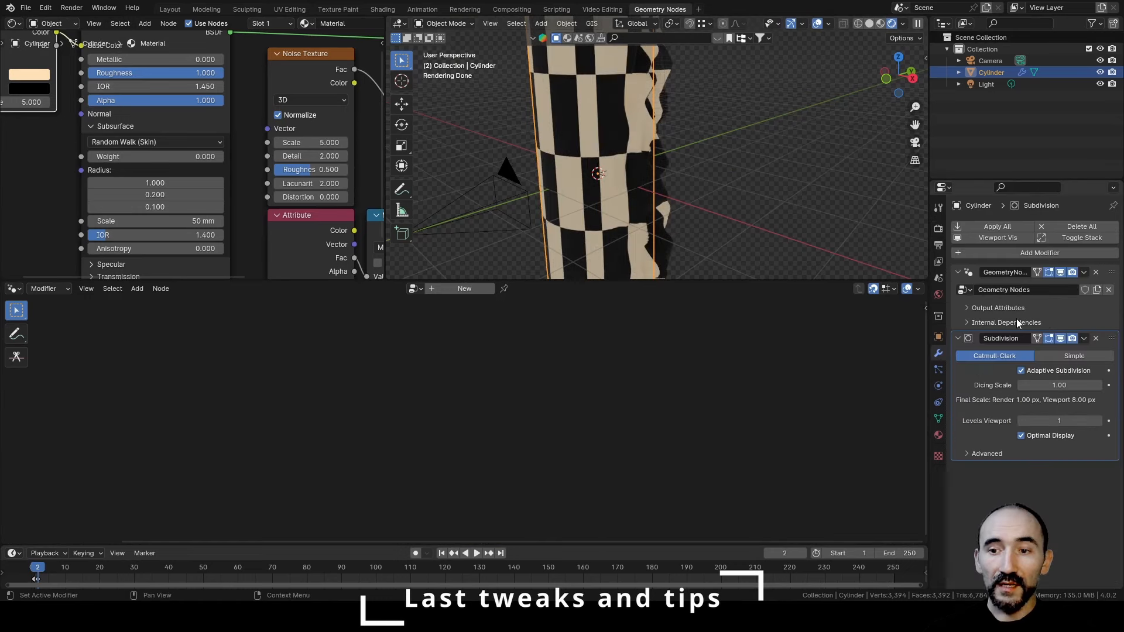
left_click(1025, 310)
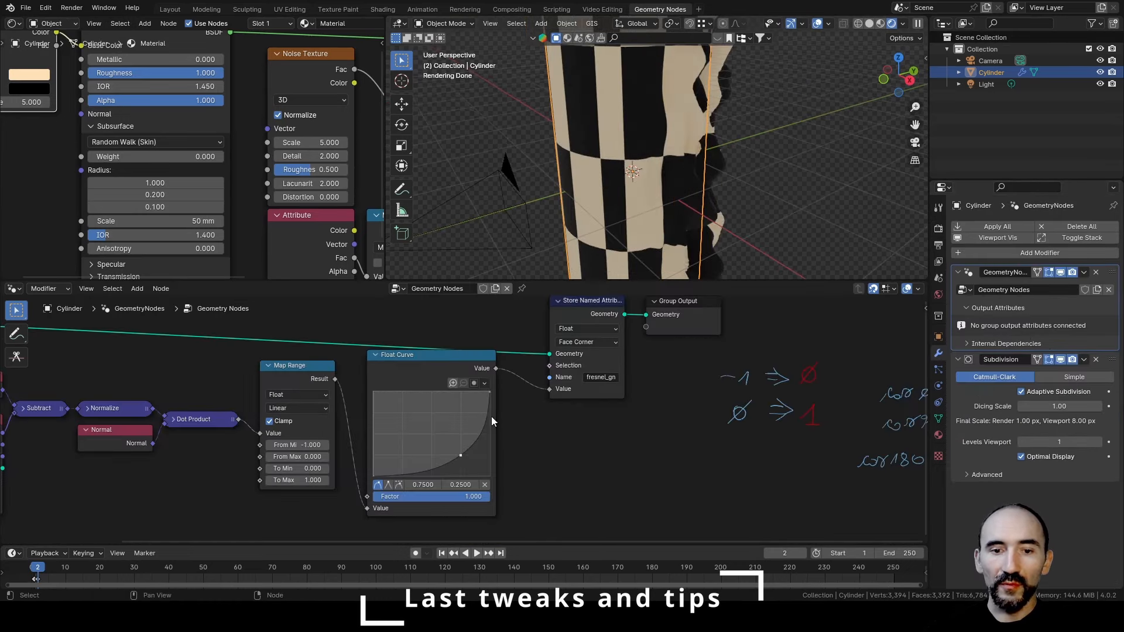
left_click(428, 369)
key("m")
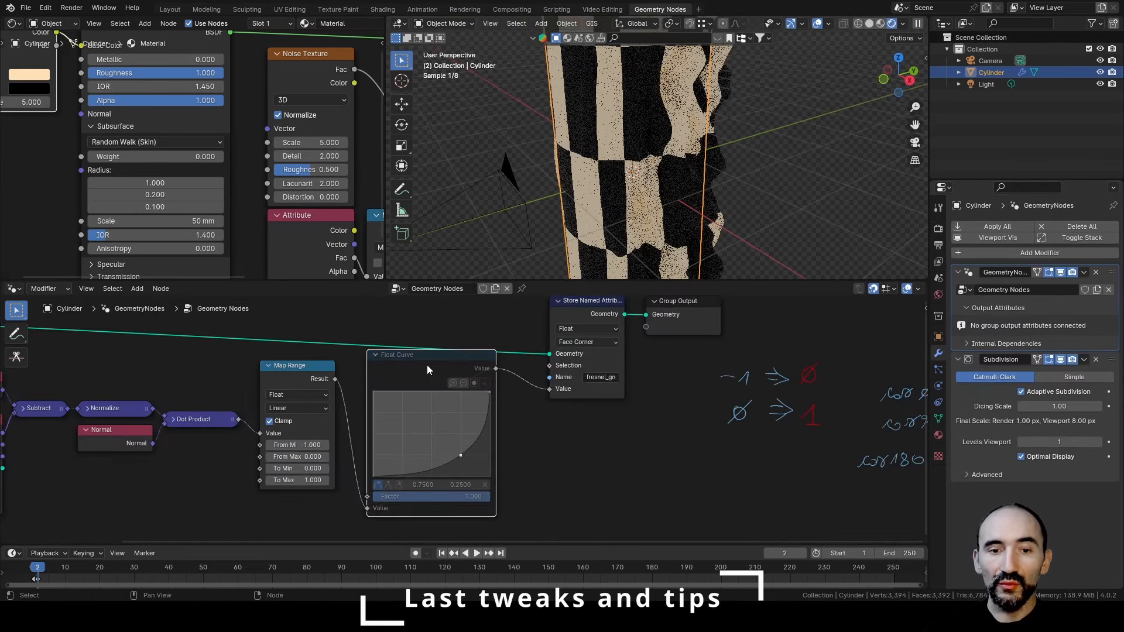
middle_click_drag(609, 176, 567, 152)
scroll(658, 90, "up", 3)
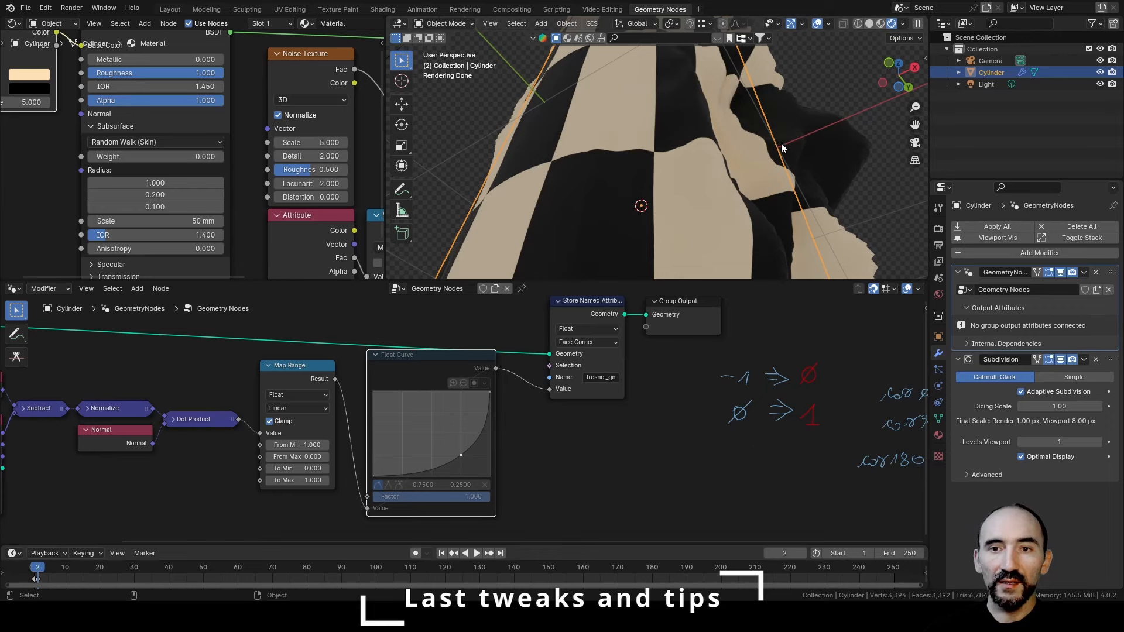
middle_click_drag(782, 148, 746, 204)
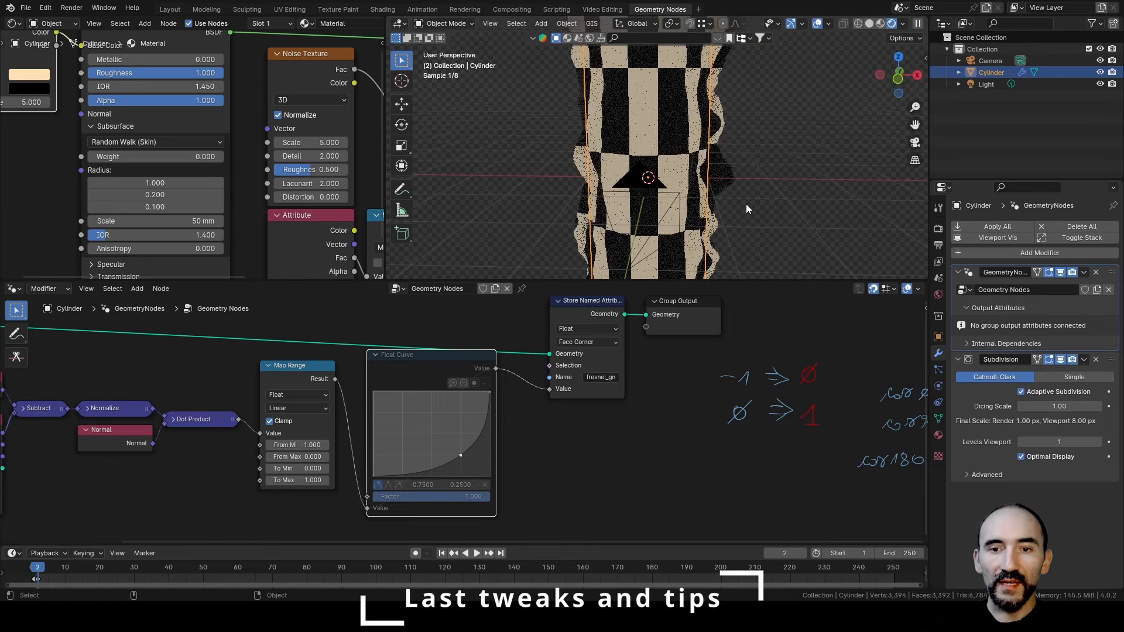
Switch the 3D viewport to the camera view and enable Lock Camera to View.
key("KP_0")
key("q")
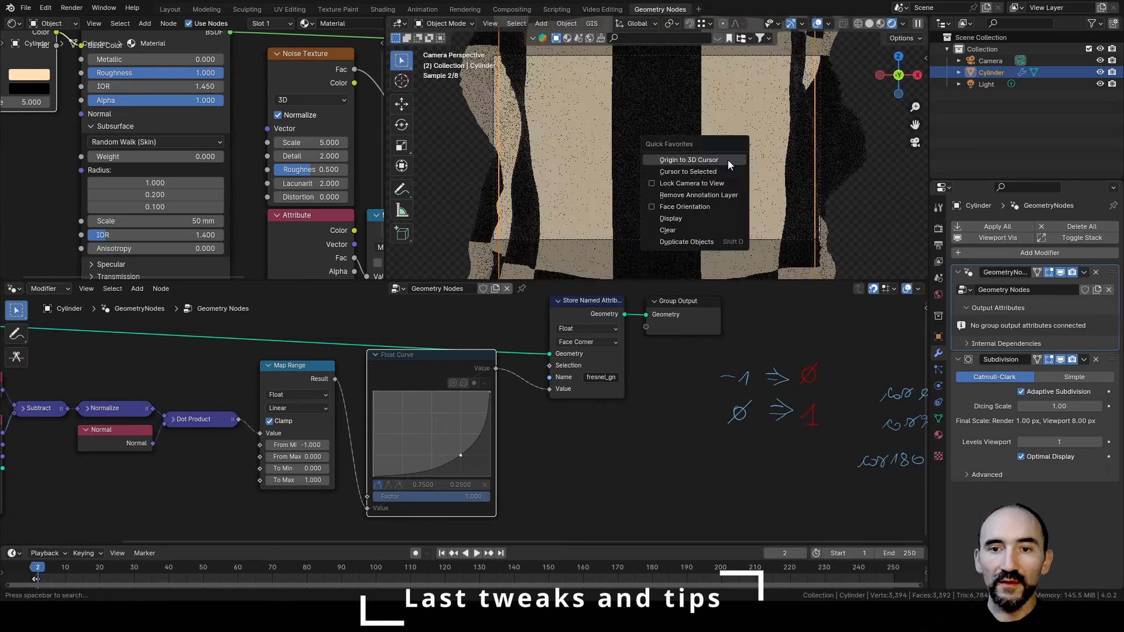
left_click(696, 182)
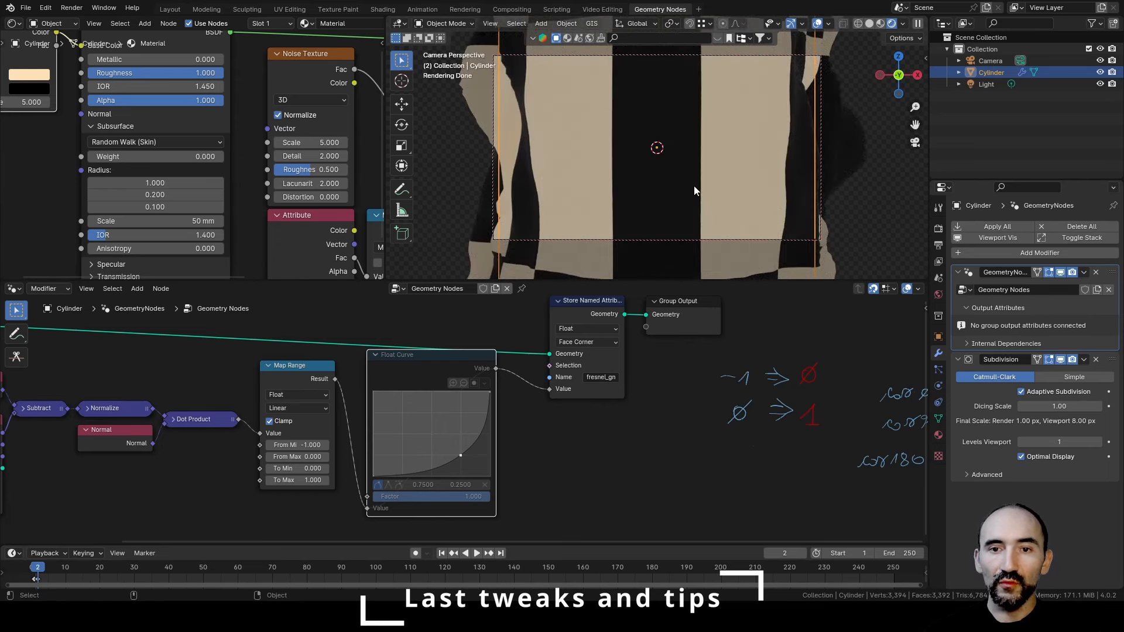
Orbit the camera around the cylinder to examine how the displacement follows it, and check the cylinder's object scale.
mouse_move(694, 185)
middle_mouse_down()
mouse_move(691, 173)
mouse_move(787, 135)
mouse_move(683, 167)
middle_mouse_up()
scroll(683, 166, "down", 5)
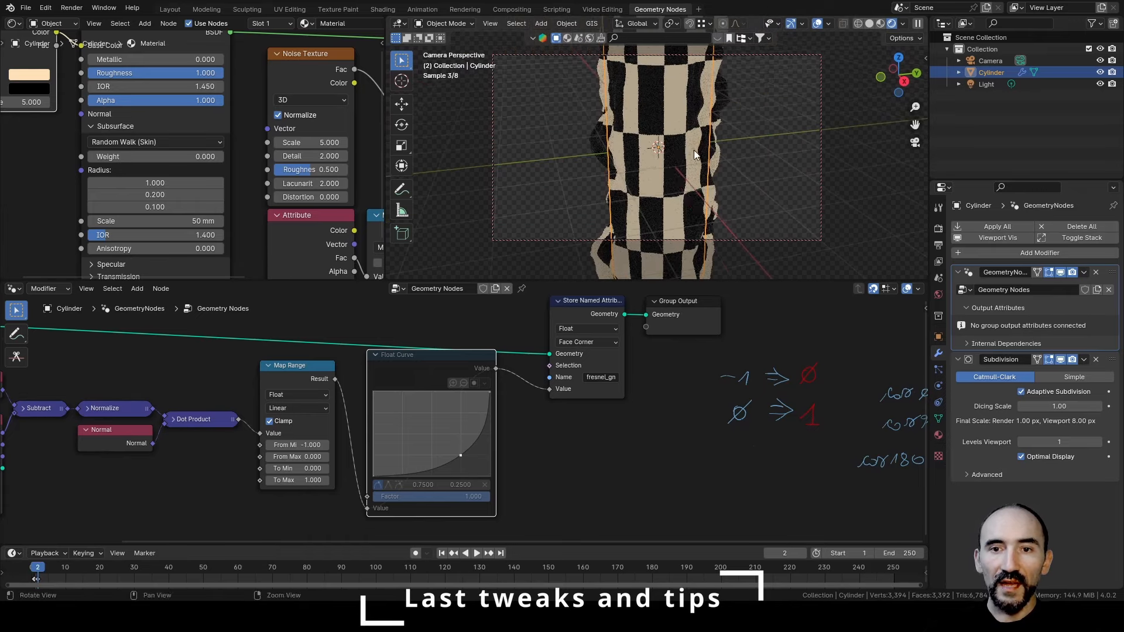
left_click_drag(677, 149, 599, 132, "alt")
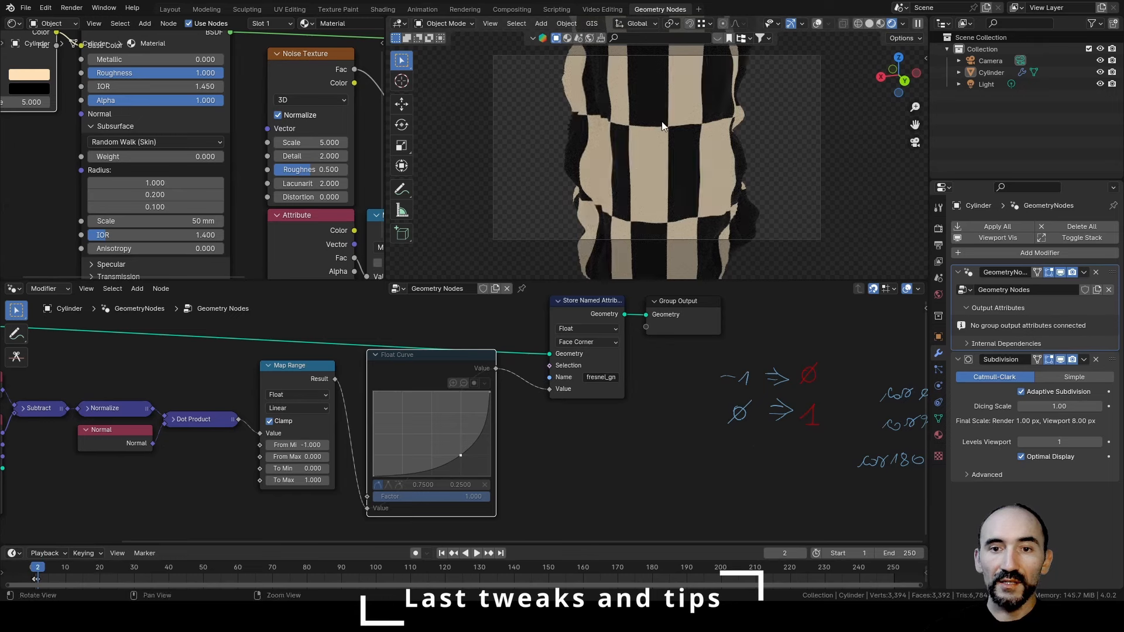
middle_click_drag(662, 121, 720, 156)
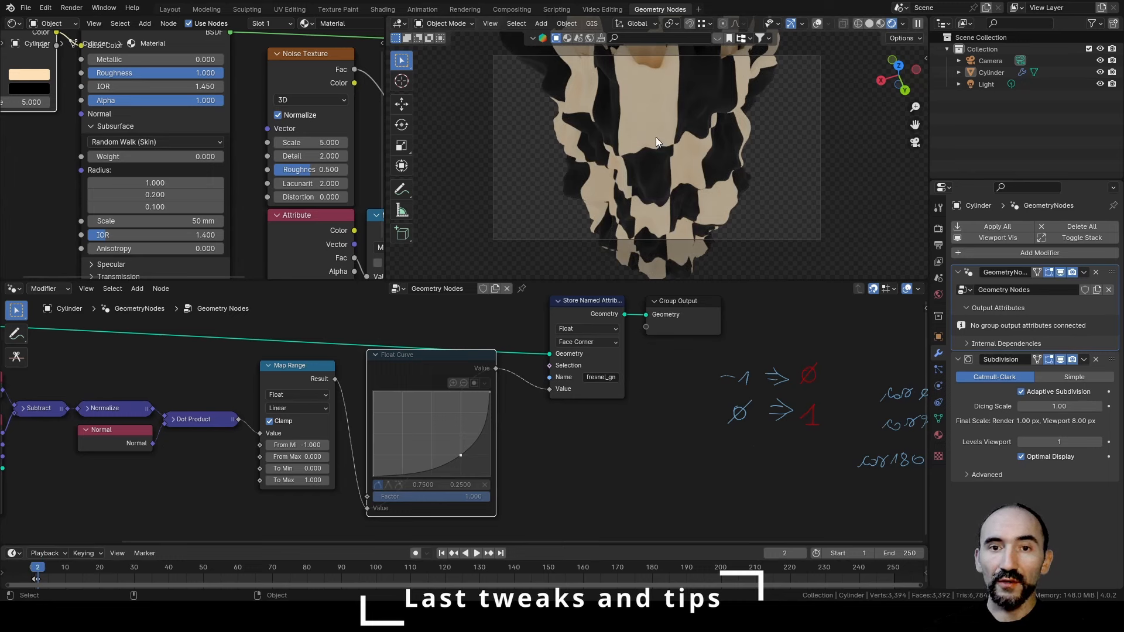
mouse_move(650, 193)
middle_mouse_down()
mouse_move(694, 135)
mouse_move(719, 150)
middle_mouse_up()
key("n")
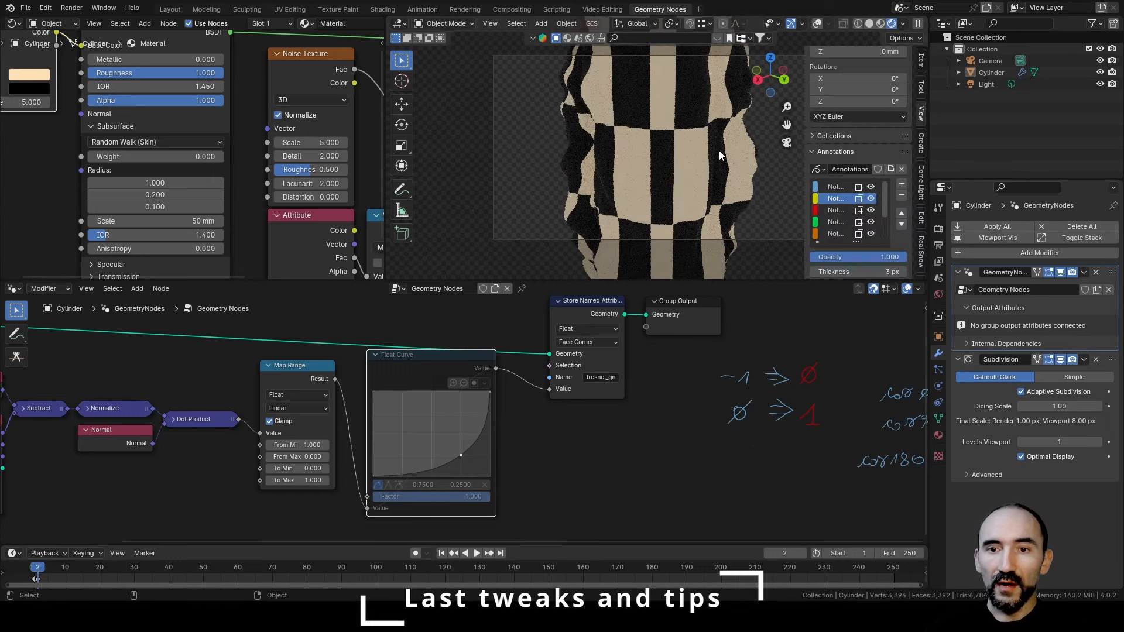
scroll(847, 190, "up", 3)
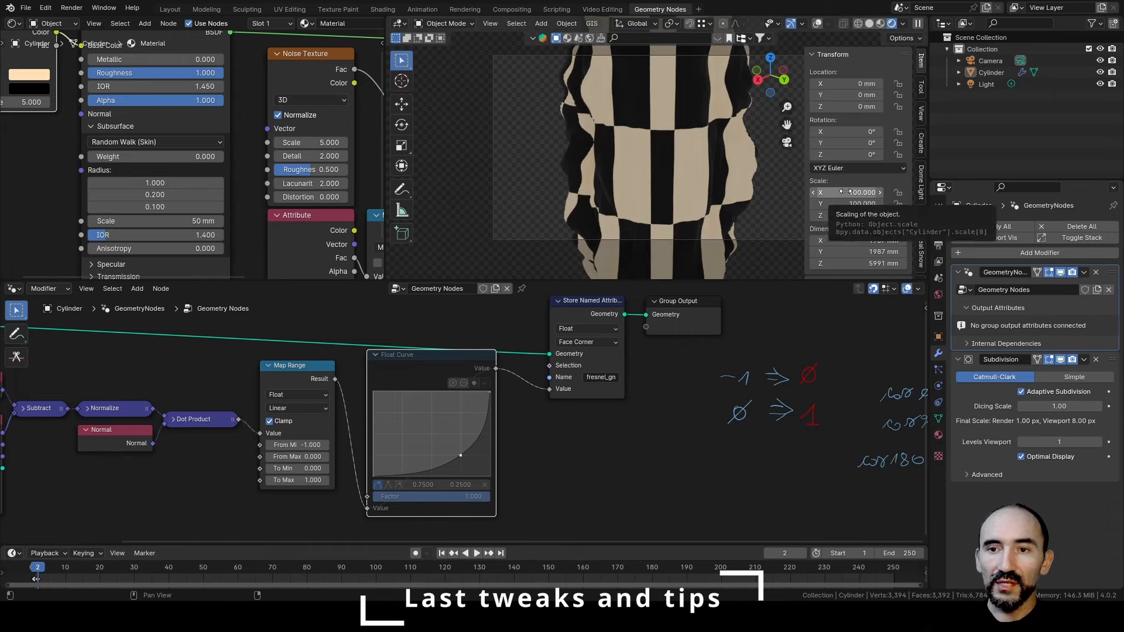
Select the camera and move it in the horizontal XY plane in the Layout workspace.
left_click(989, 61)
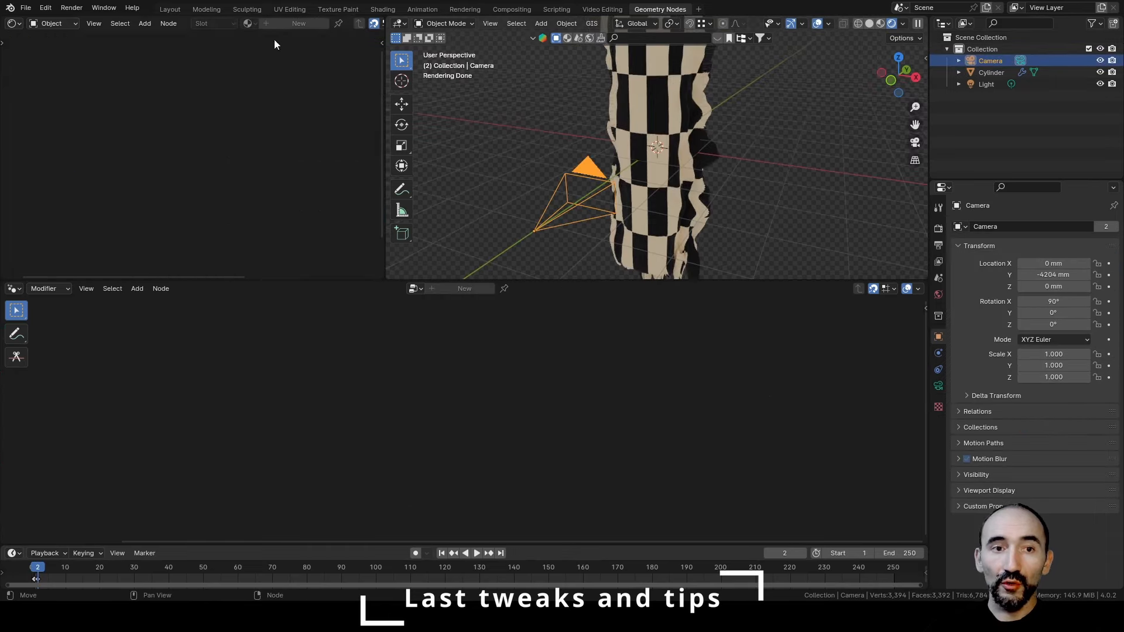
left_click(169, 9)
scroll(509, 217, "down", 3)
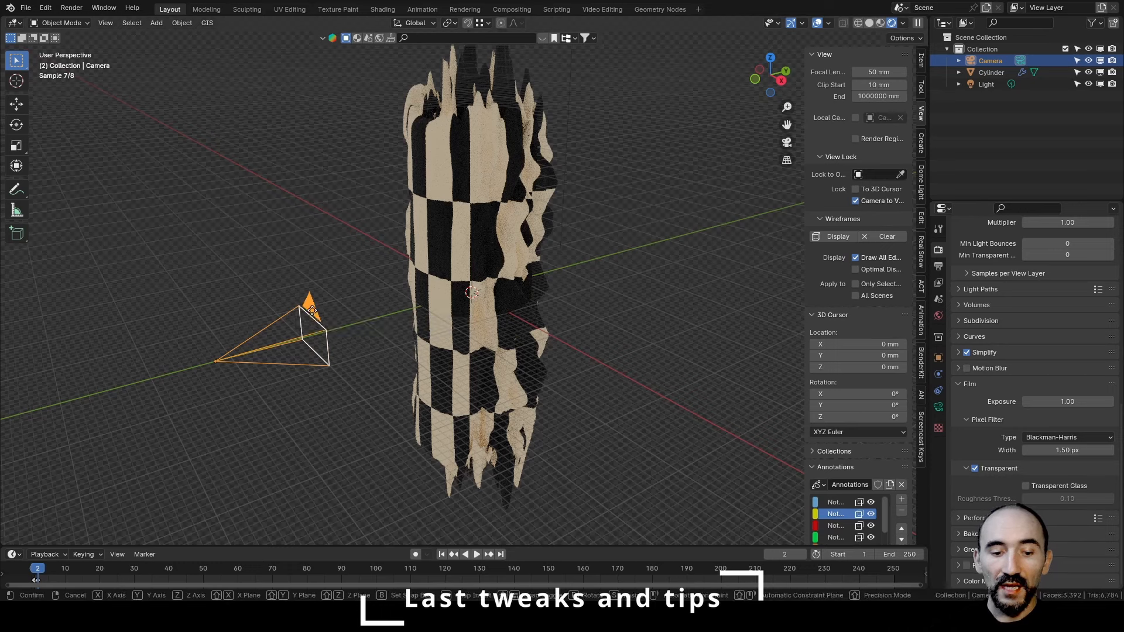
key("g")
key("shift+z")
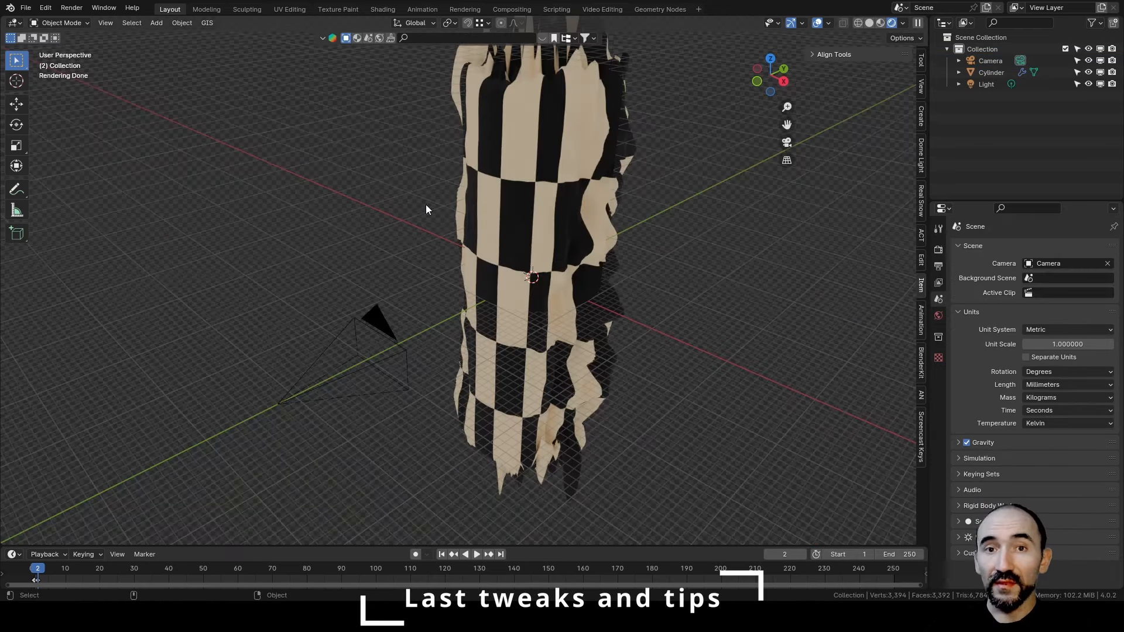
Delete the cylinder and add a UV sphere in its place.
left_click(520, 189)
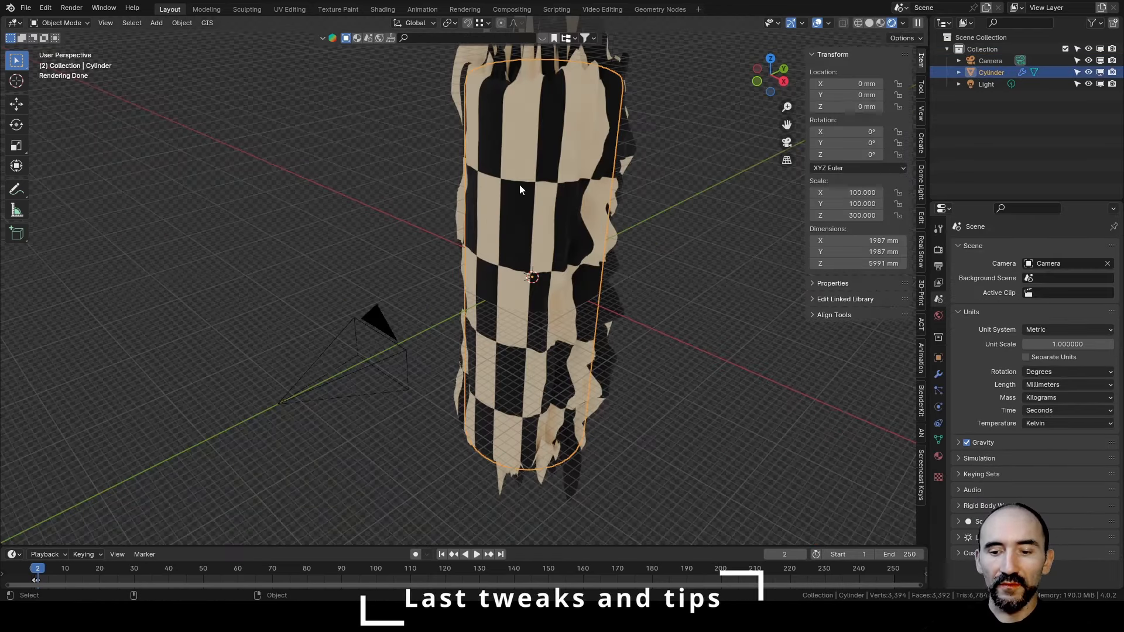
key("Delete")
key("shift+a")
mouse_move(519, 186)
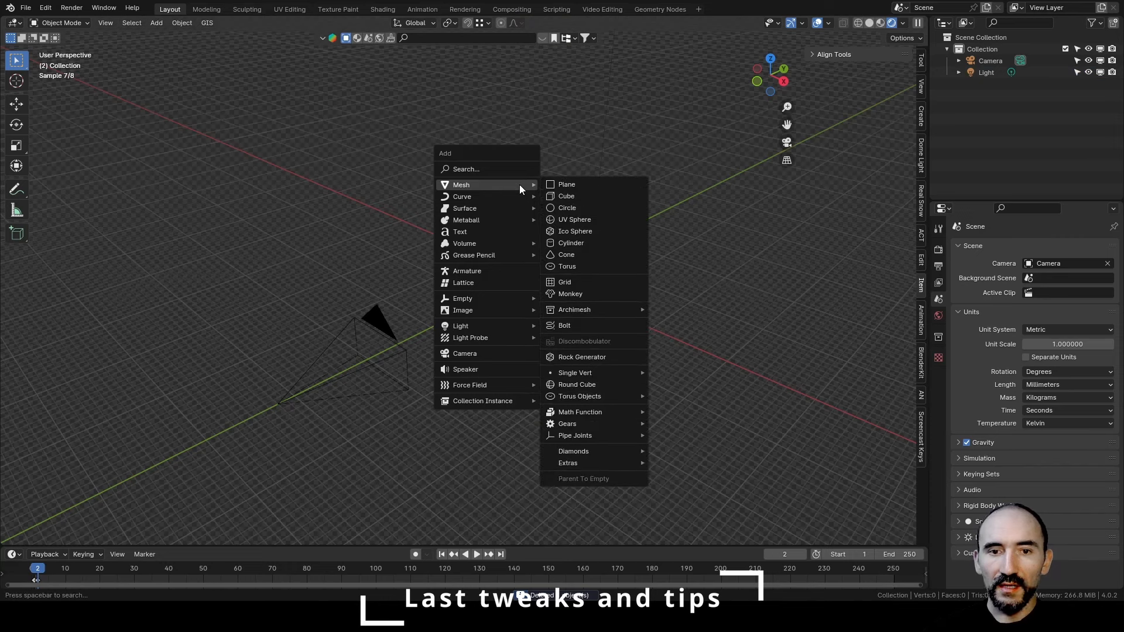
left_click(582, 219)
Scale the sphere by 100 and apply its scale.
type("s")
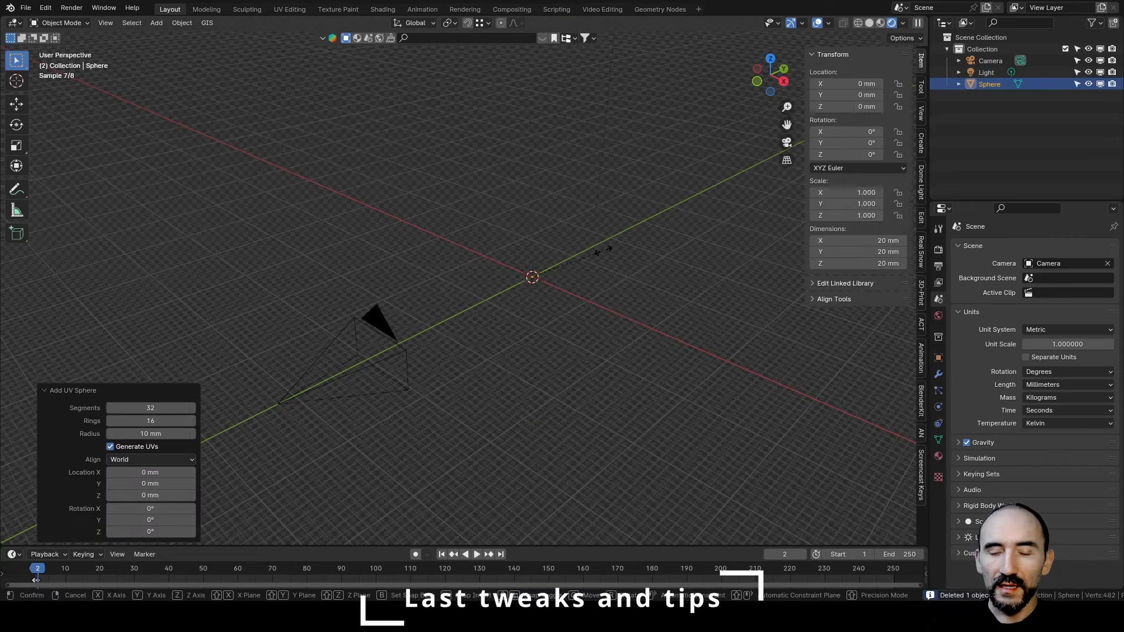
type("100")
key("Return")
key("ctrl+a")
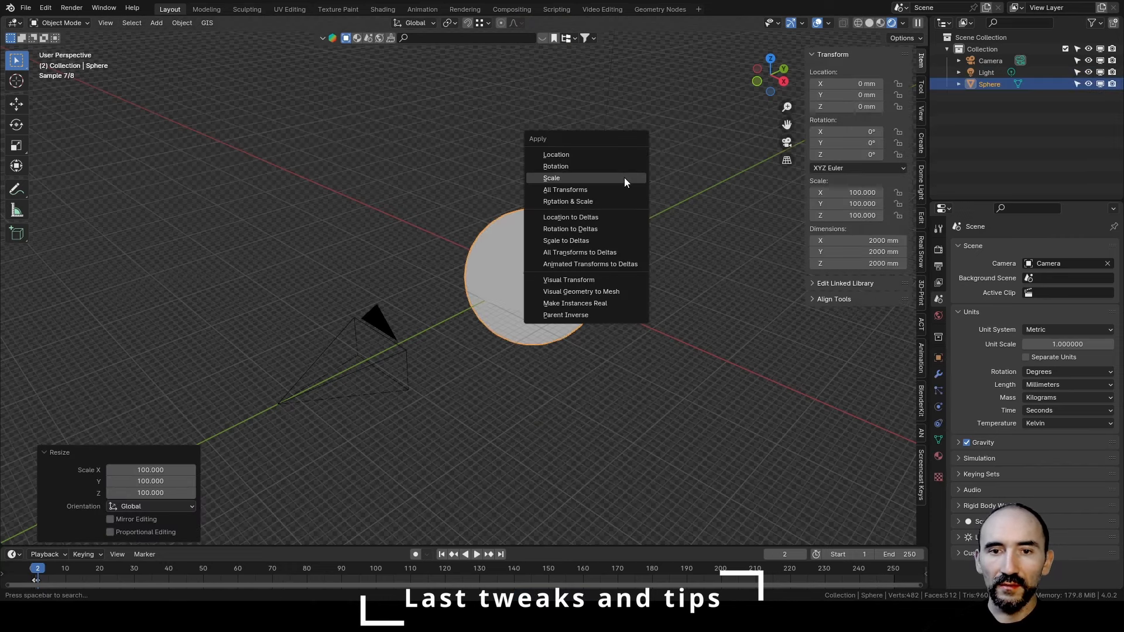
left_click(562, 177)
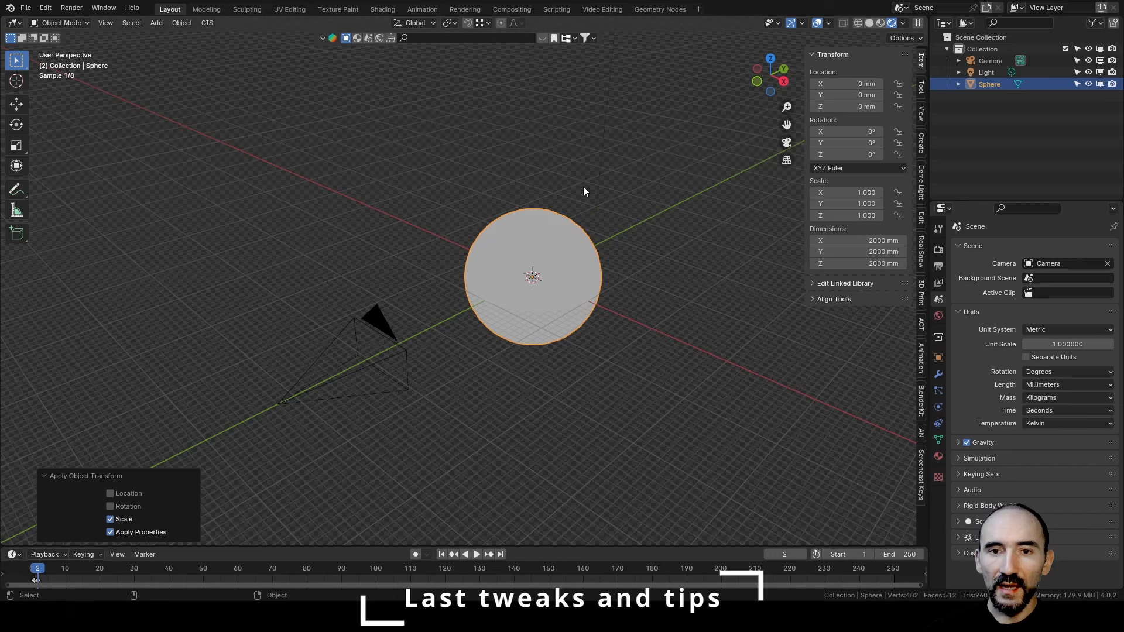
Assign the existing material named Material to the sphere and display the sphere's modifier settings.
left_click(938, 458)
left_click(959, 298)
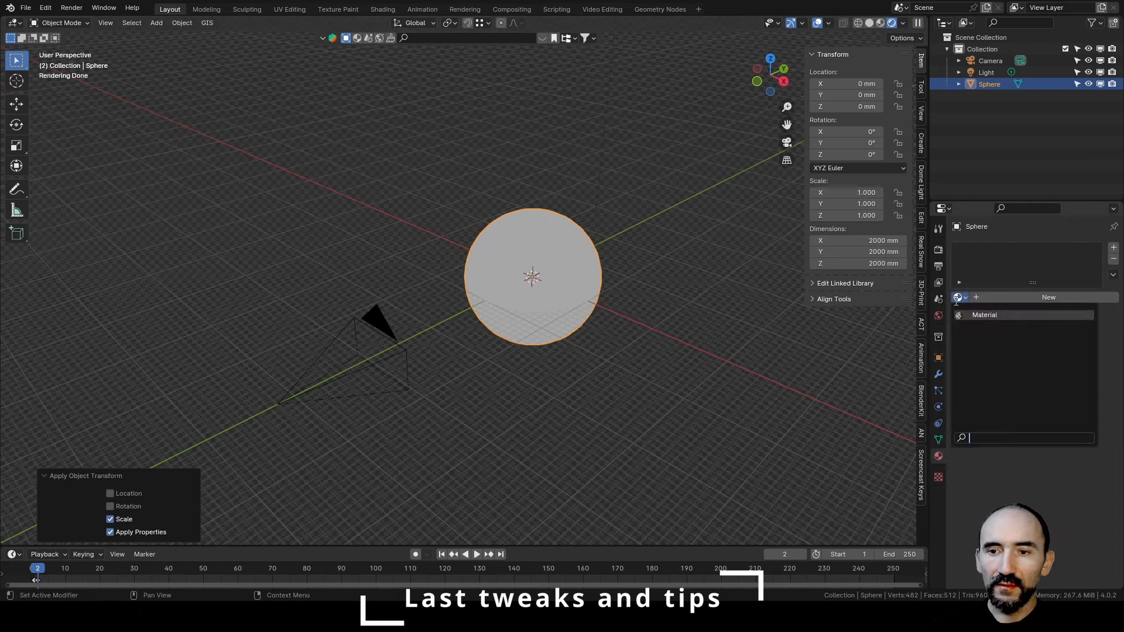
left_click(983, 316)
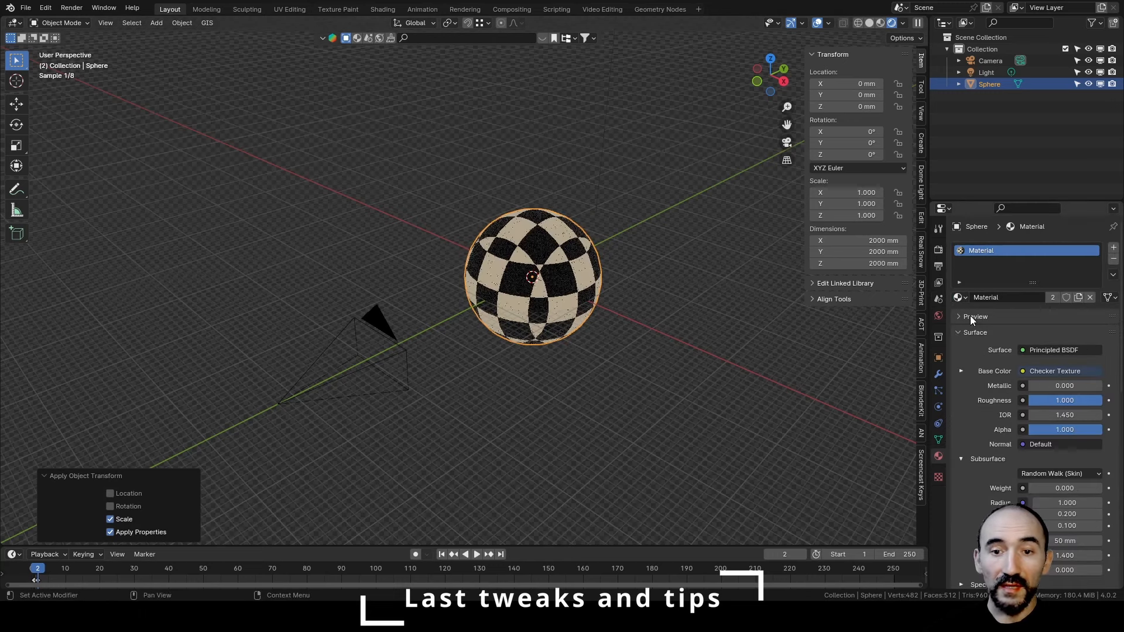
left_click(939, 376)
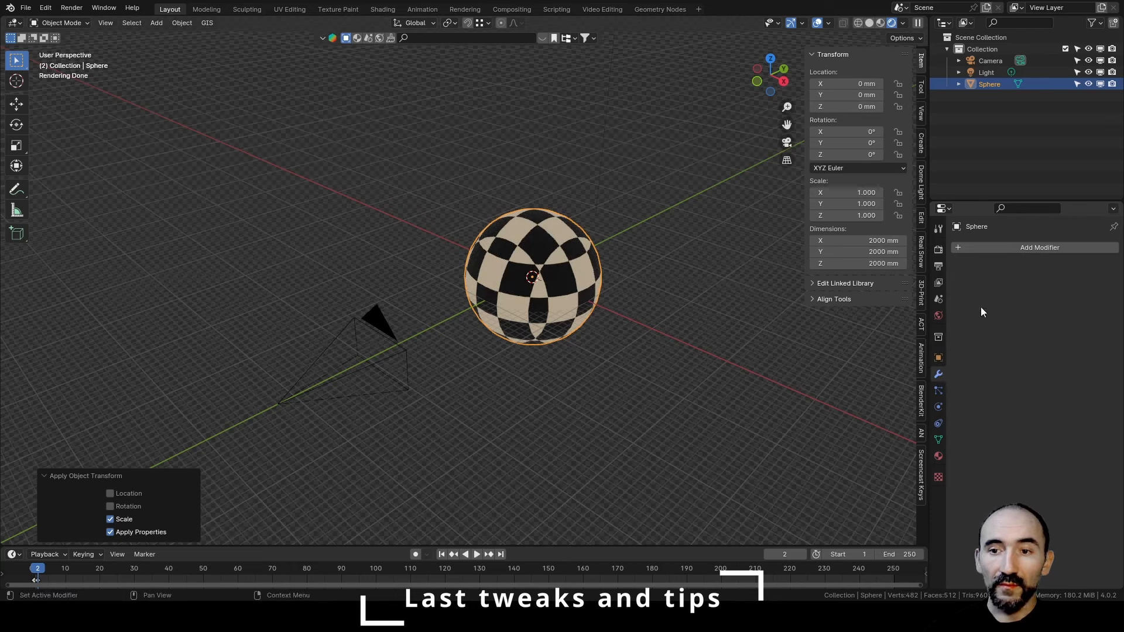
Add a Geometry Nodes modifier to the sphere and assign the existing node group named Geometry Nodes.
left_click(1003, 247)
left_click(1003, 248)
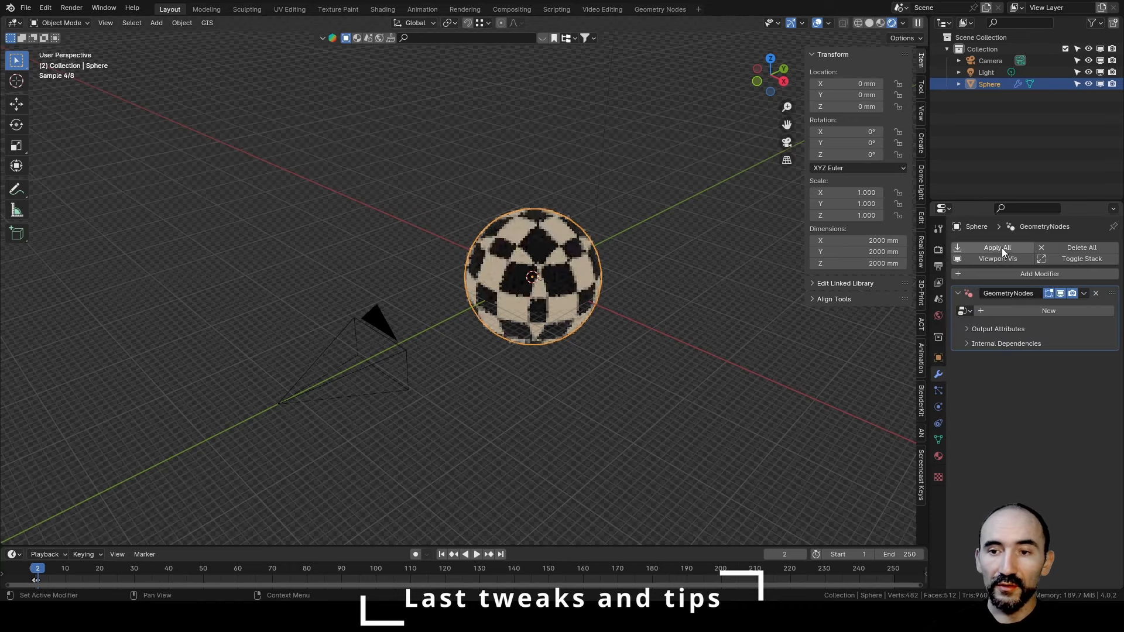
left_click(963, 311)
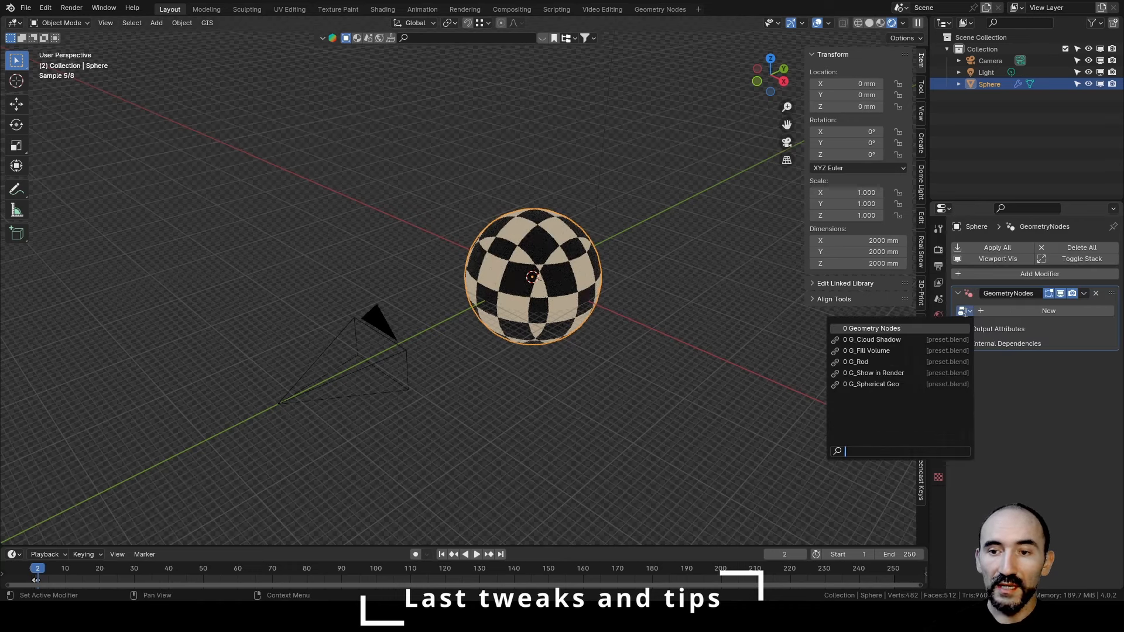
left_click(878, 328)
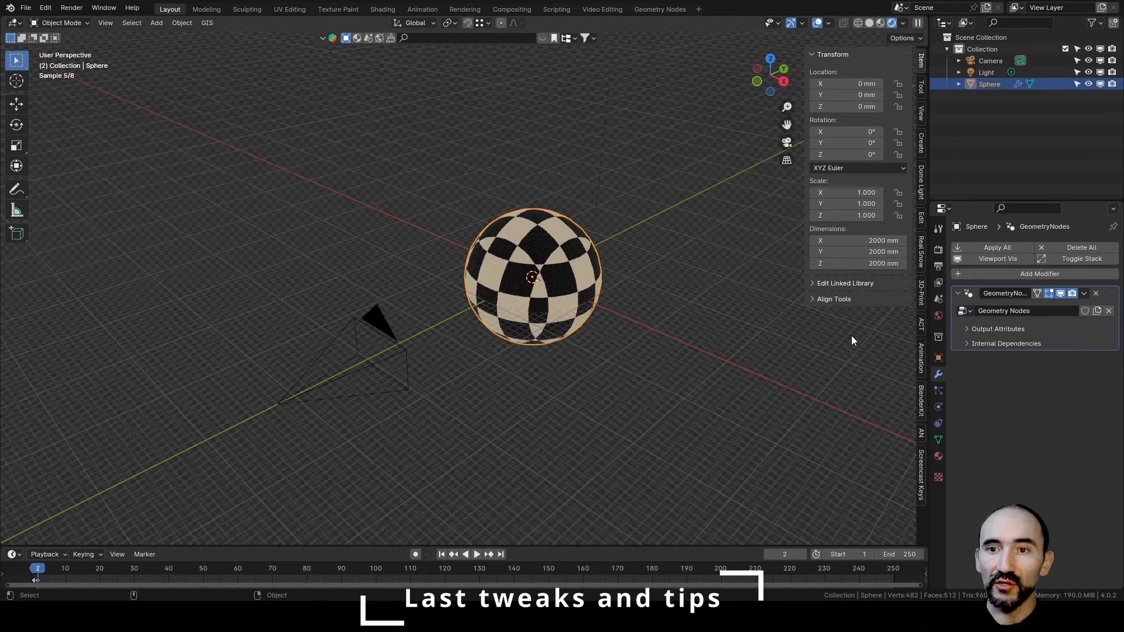
In the Geometry Nodes workspace, show the viewport rendered and set the material's Multiply node value to 1.730.
left_click(656, 9)
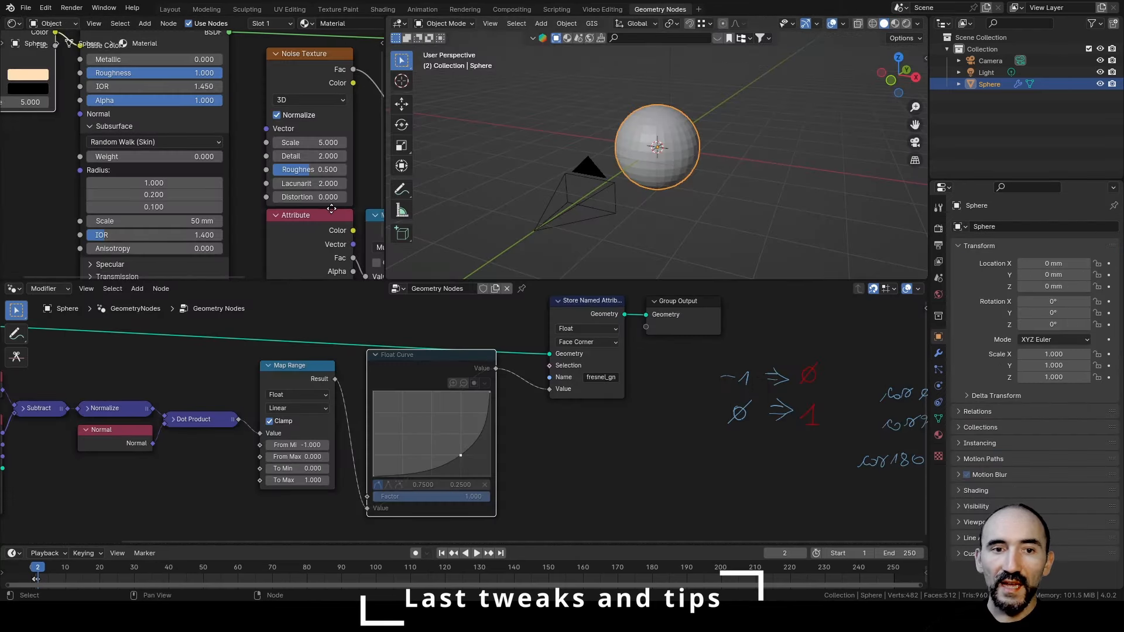
scroll(302, 222, "up", 5)
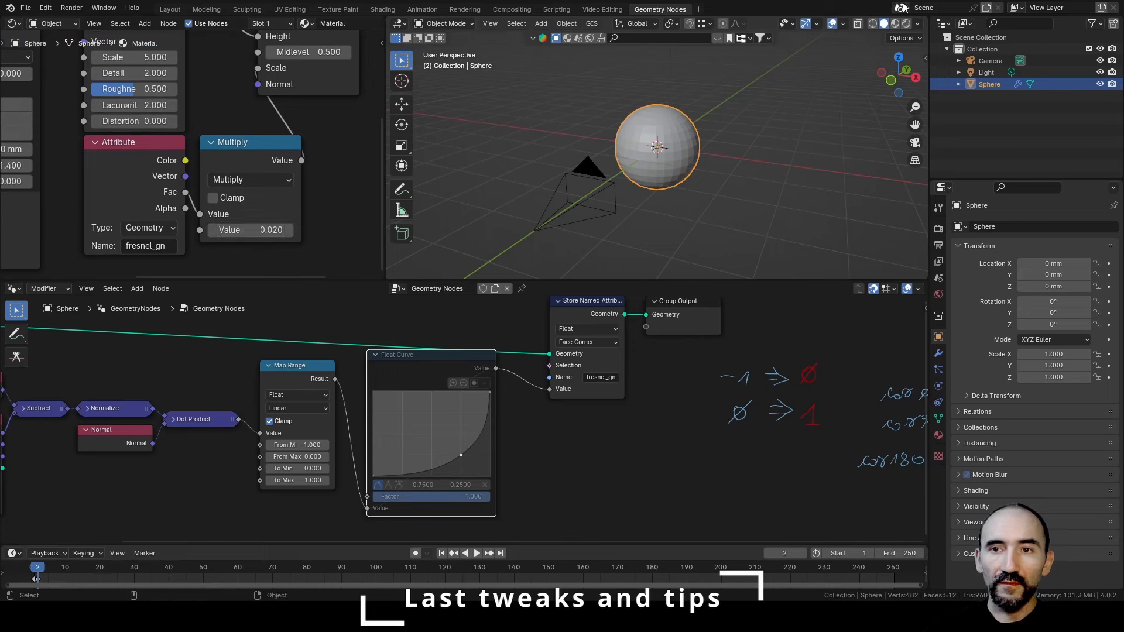
left_click(907, 23)
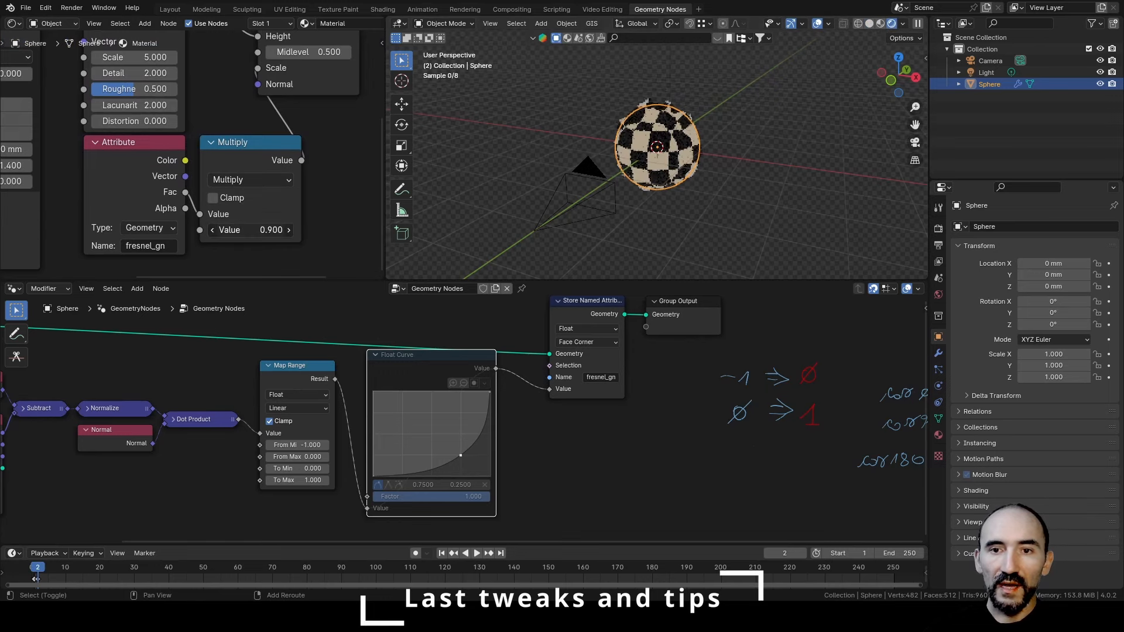
left_click_drag(251, 230, 256, 229, "shift")
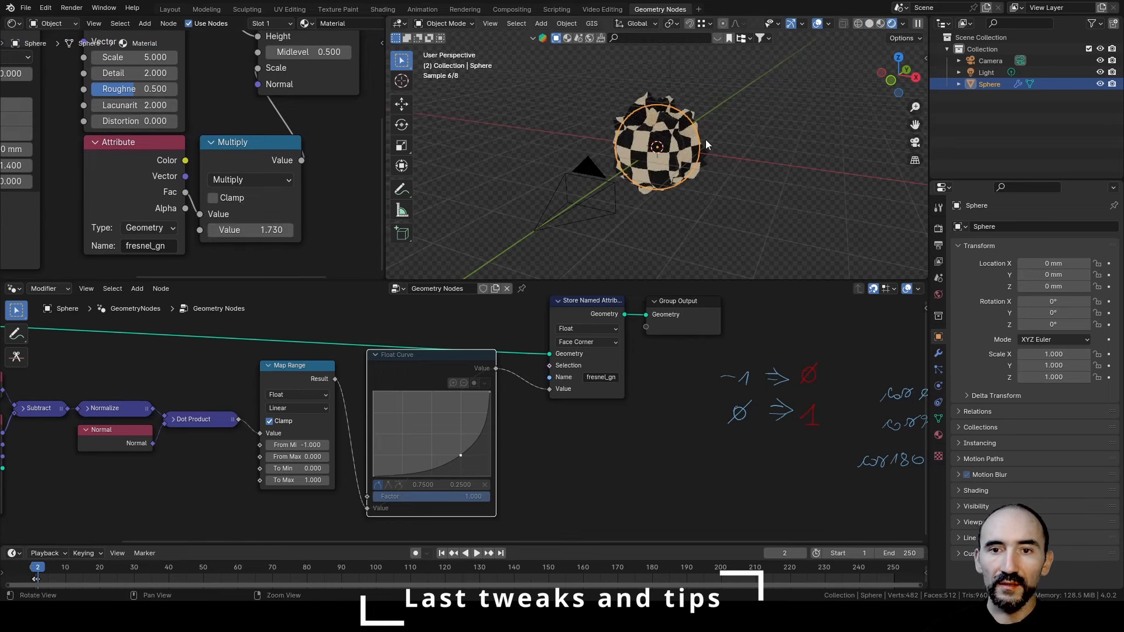
middle_click_drag(737, 153, 712, 149)
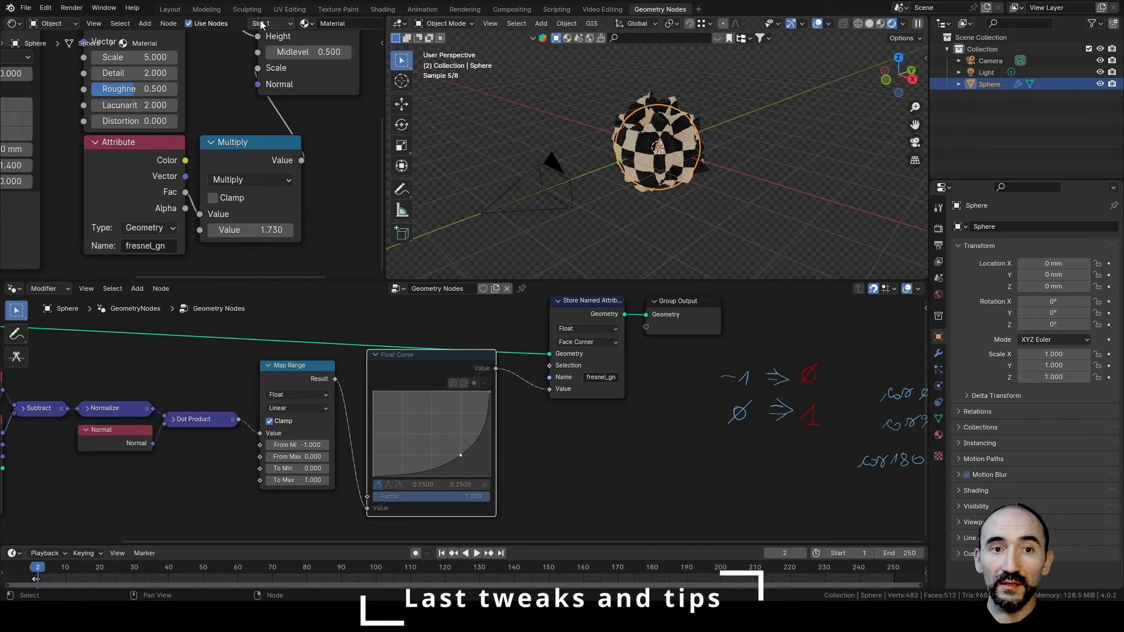
Try moving the camera in the horizontal XY plane to test how the sphere's displacement reacts.
left_click(169, 9)
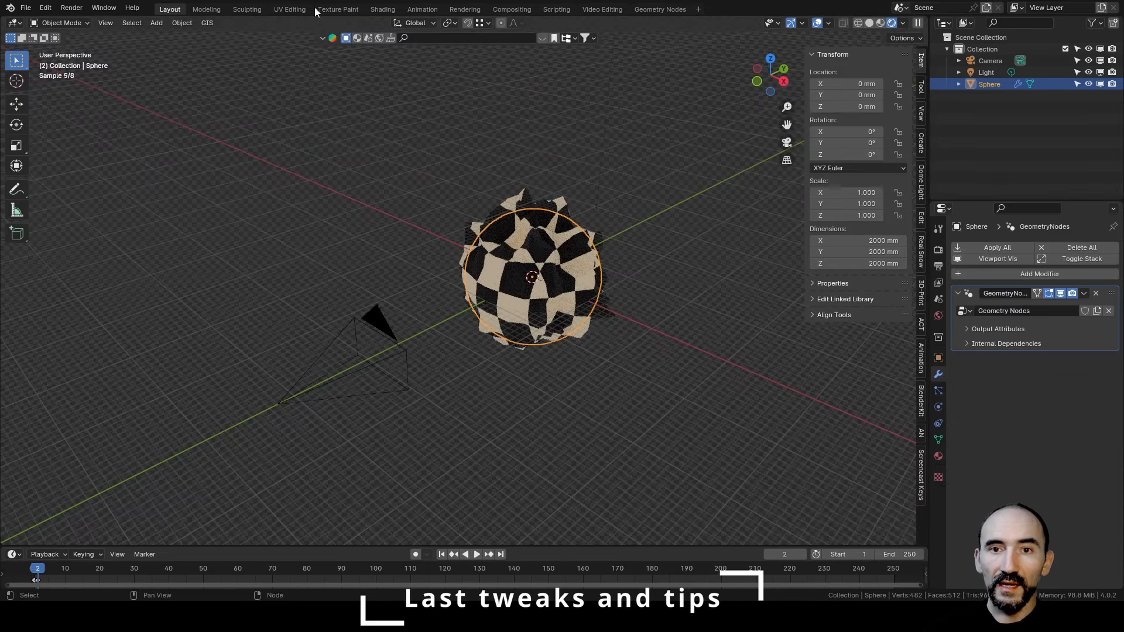
left_click(660, 10)
left_click(543, 174)
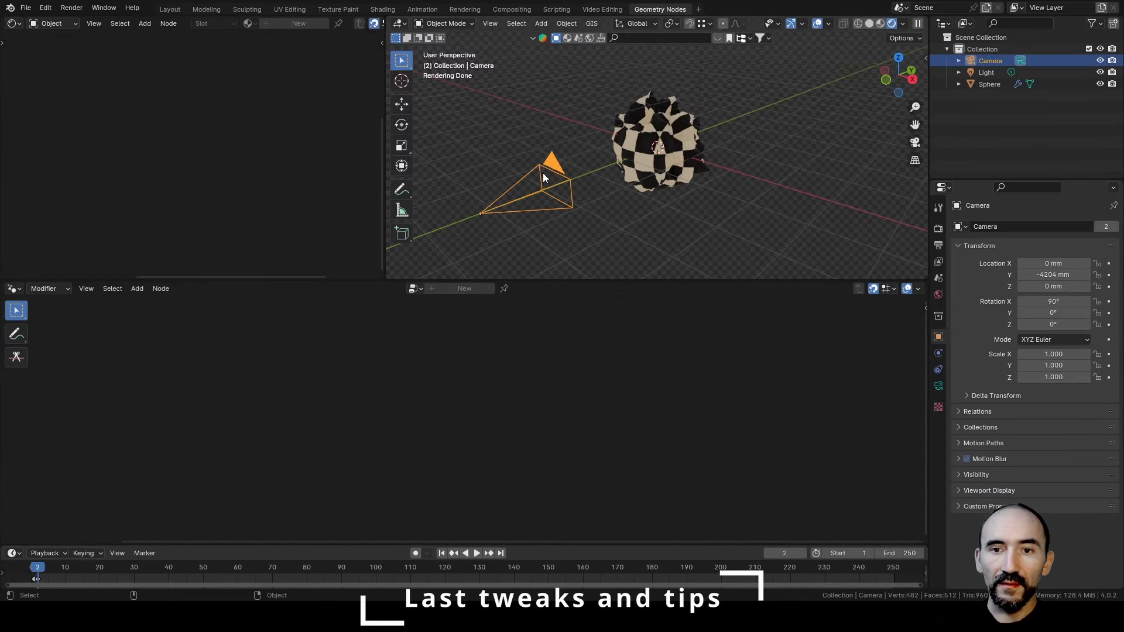
key("g")
key("shift+z")
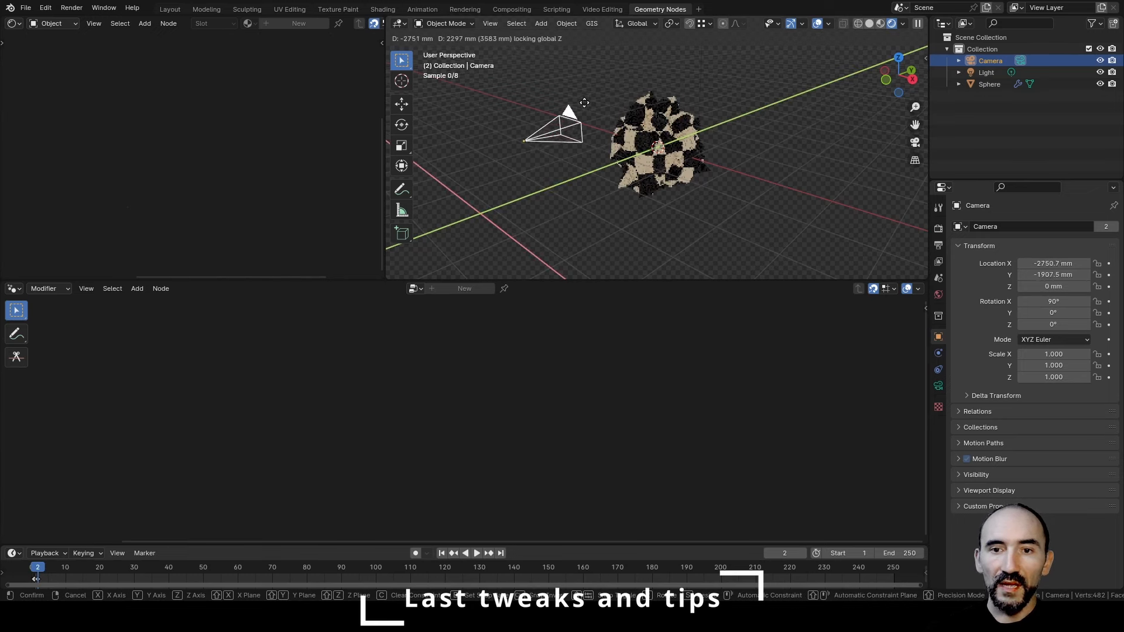
left_click(552, 191)
Move the sphere in the horizontal XY plane to about X -3849 mm, Y -4241 mm.
left_click(642, 136)
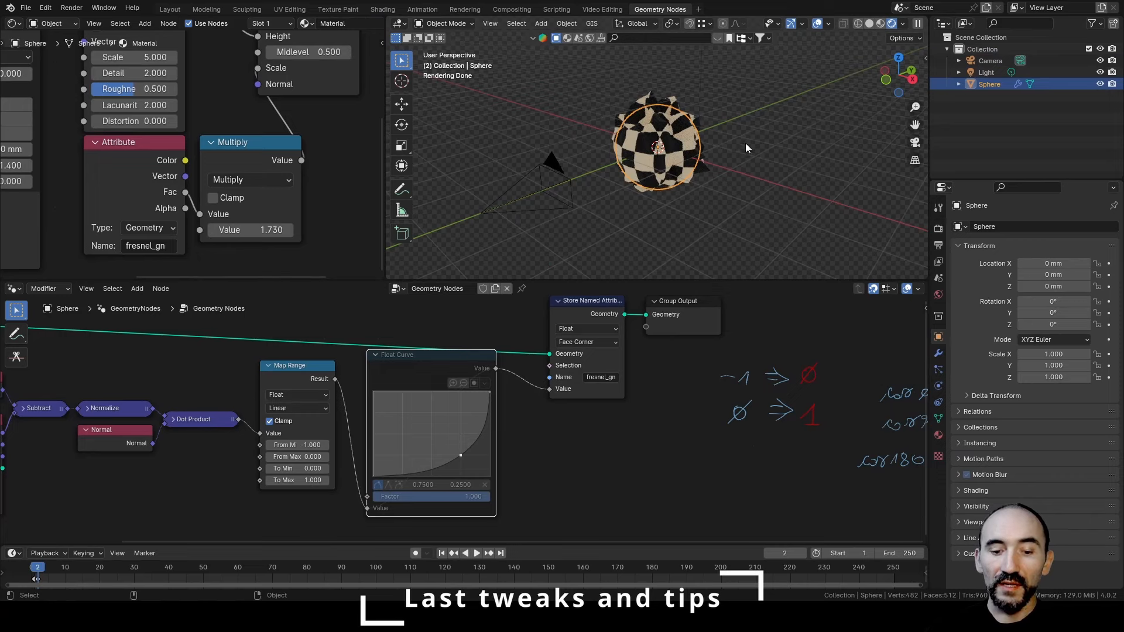
key("g")
key("shift+z")
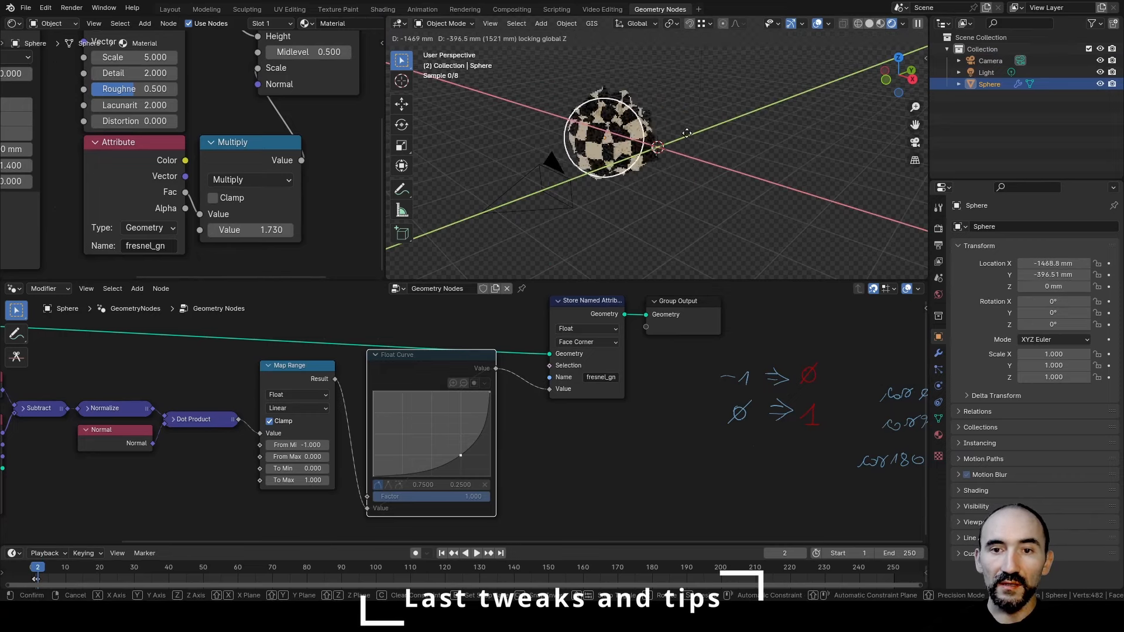
left_click(493, 166)
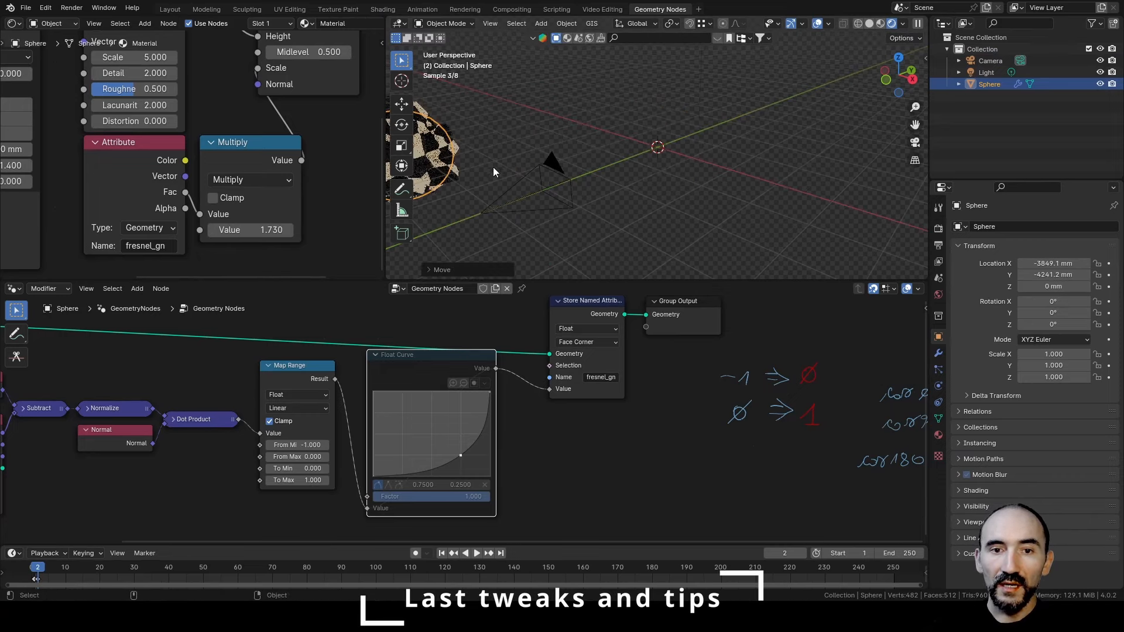
middle_click_drag(494, 167, 689, 127, "shift")
middle_click_drag(569, 115, 548, 137)
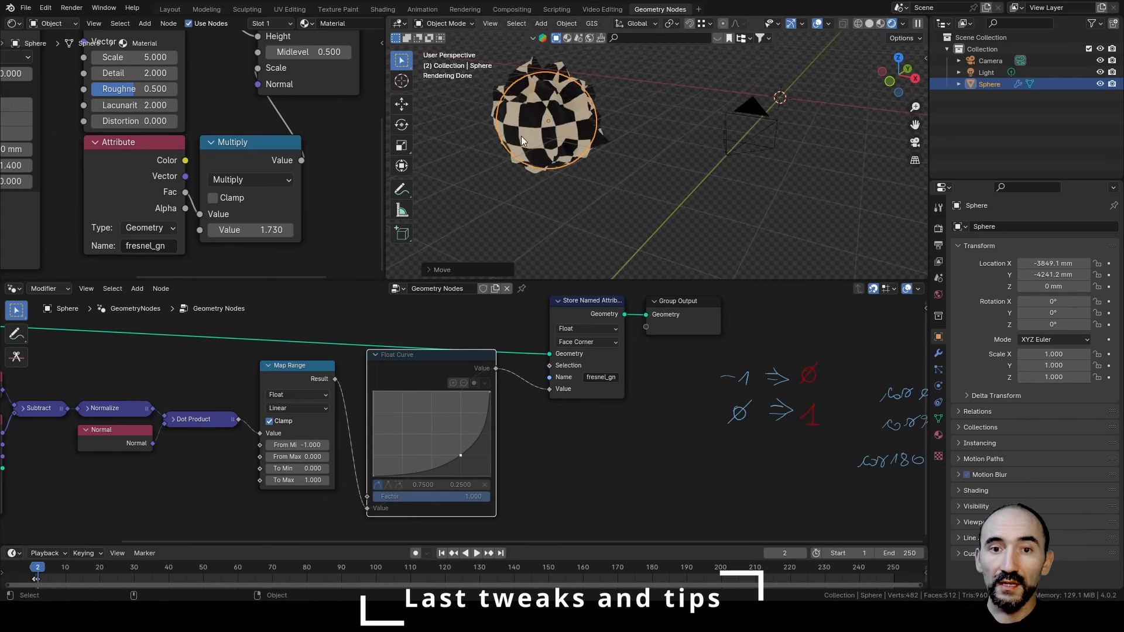
Preview the fresnel_gn Attribute node on the sphere and switch the camera's Object Info node to Relative.
scroll(205, 175, "down", 2)
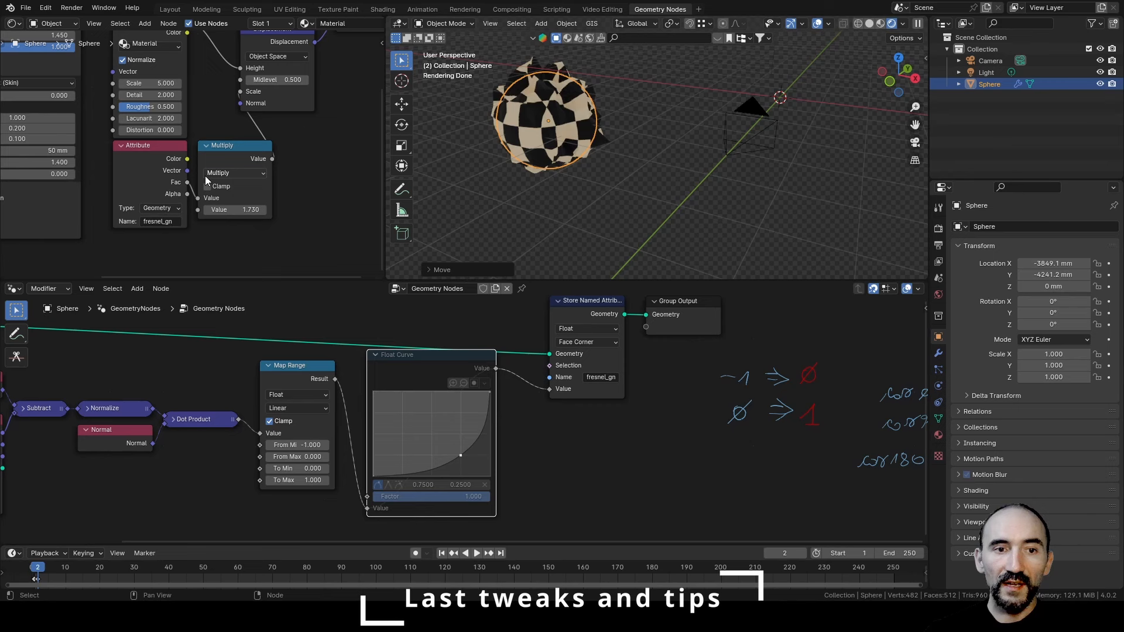
left_click(158, 173, "ctrl+shift")
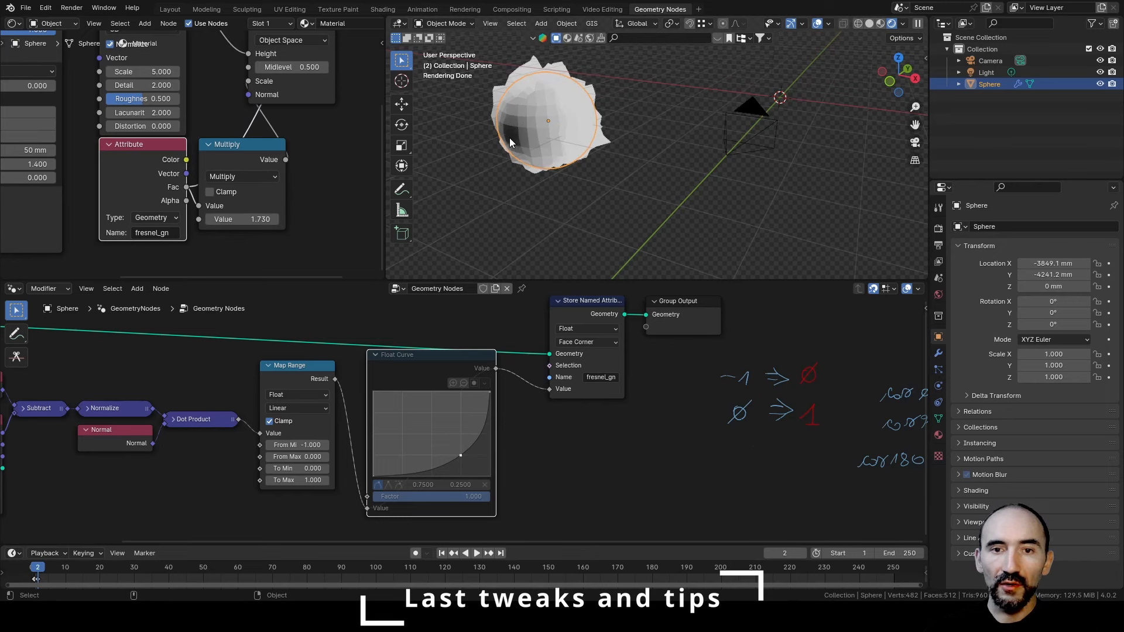
middle_click_drag(182, 412, 511, 396)
scroll(472, 401, "up", 2)
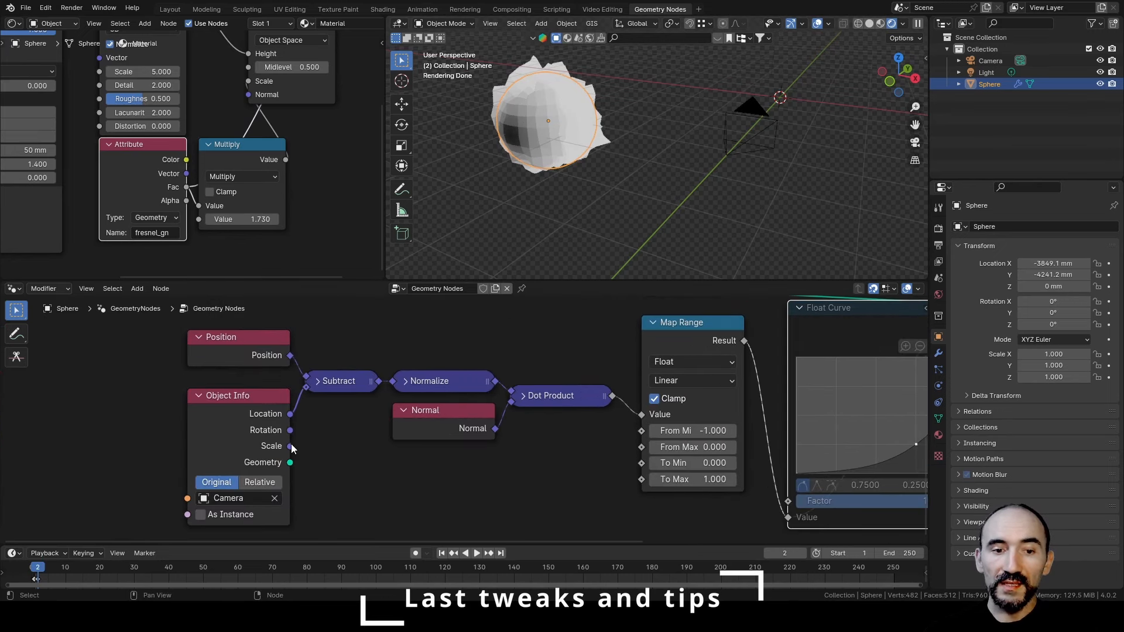
left_click(229, 414)
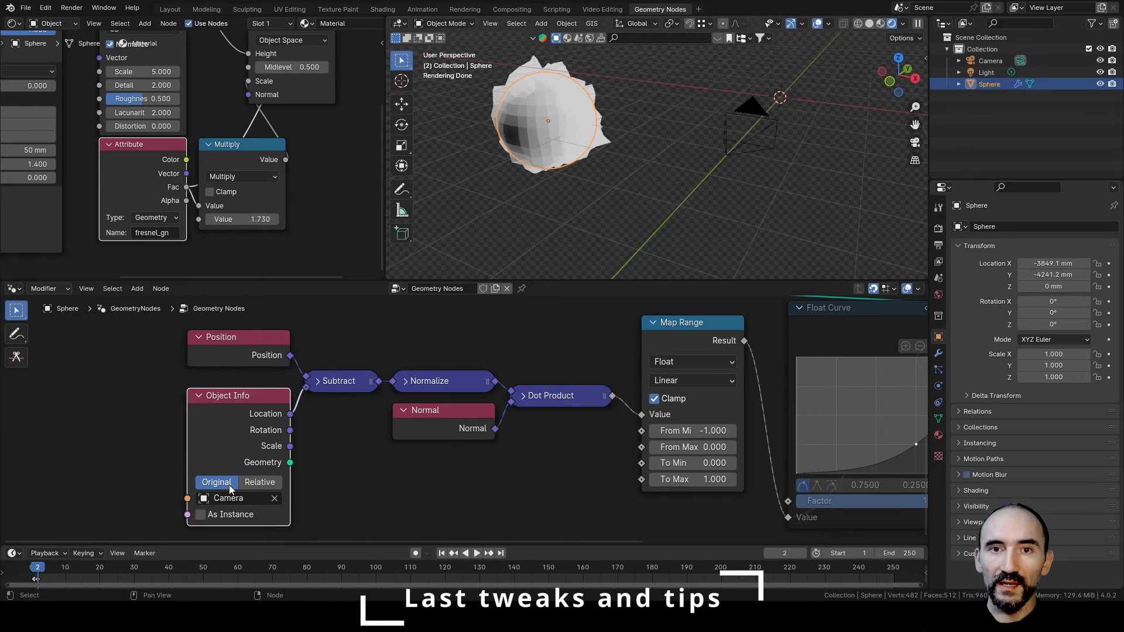
left_click(255, 485)
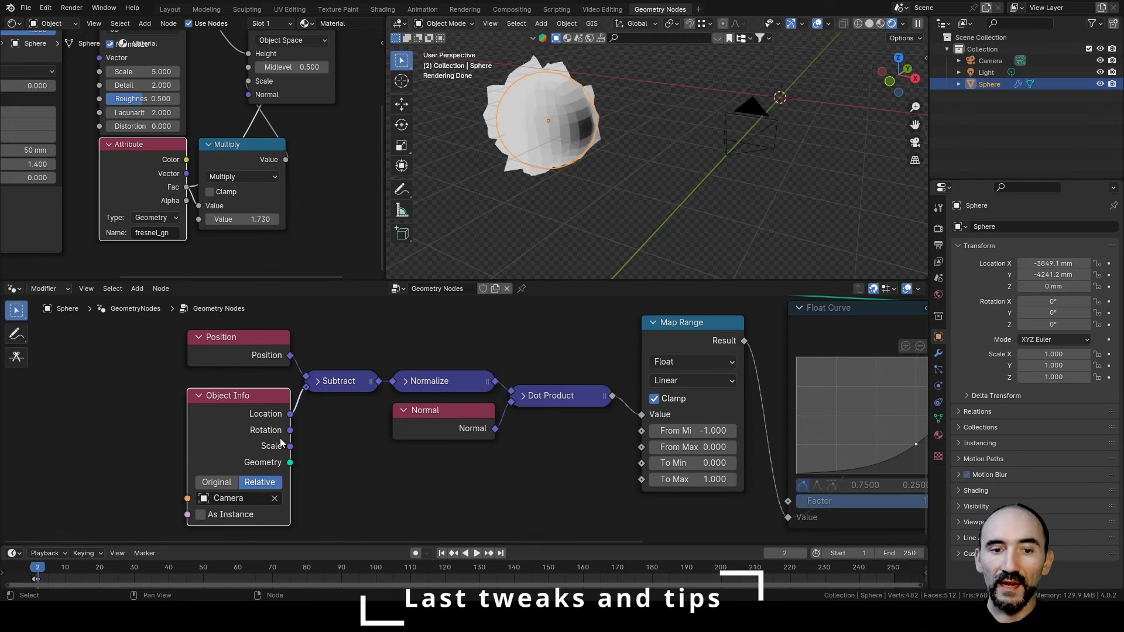
Move the sphere in the horizontal XY plane to about X 3122 mm, Y 1650 mm, and briefly check its mesh in Edit Mode.
middle_click_drag(769, 134, 660, 198)
scroll(658, 193, "down", 3)
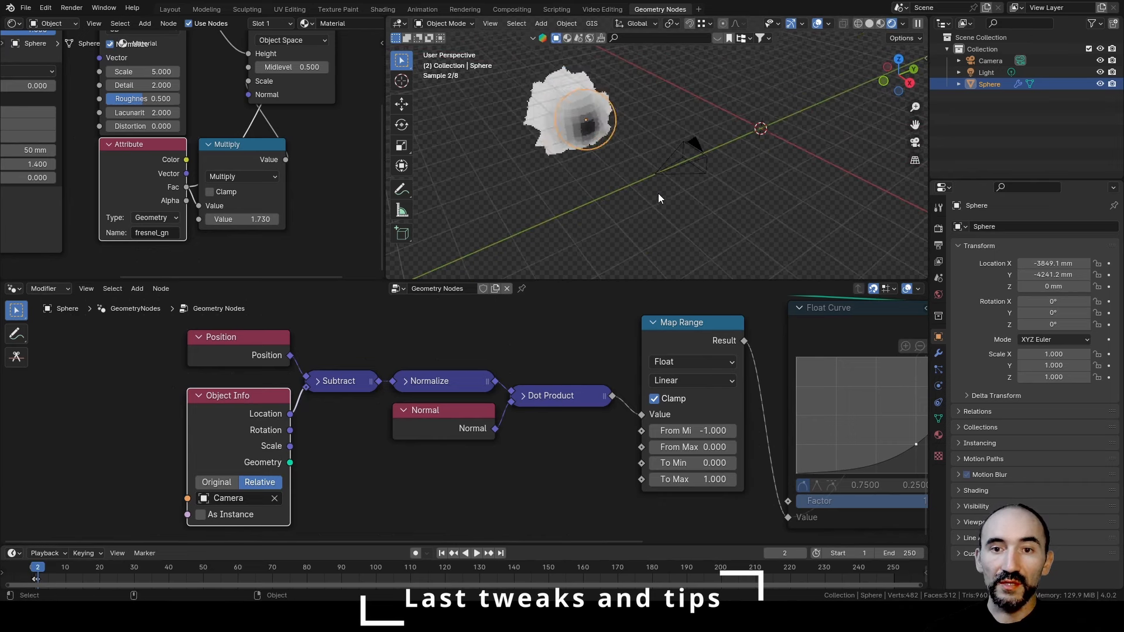
key("KP_6")
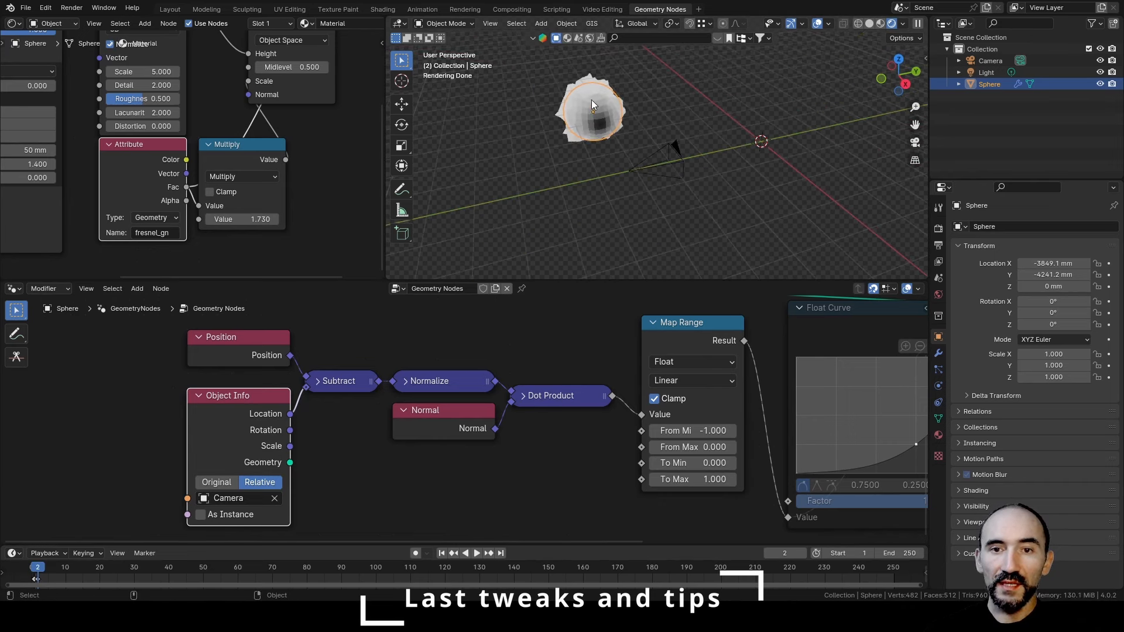
key("g")
key("shift+z")
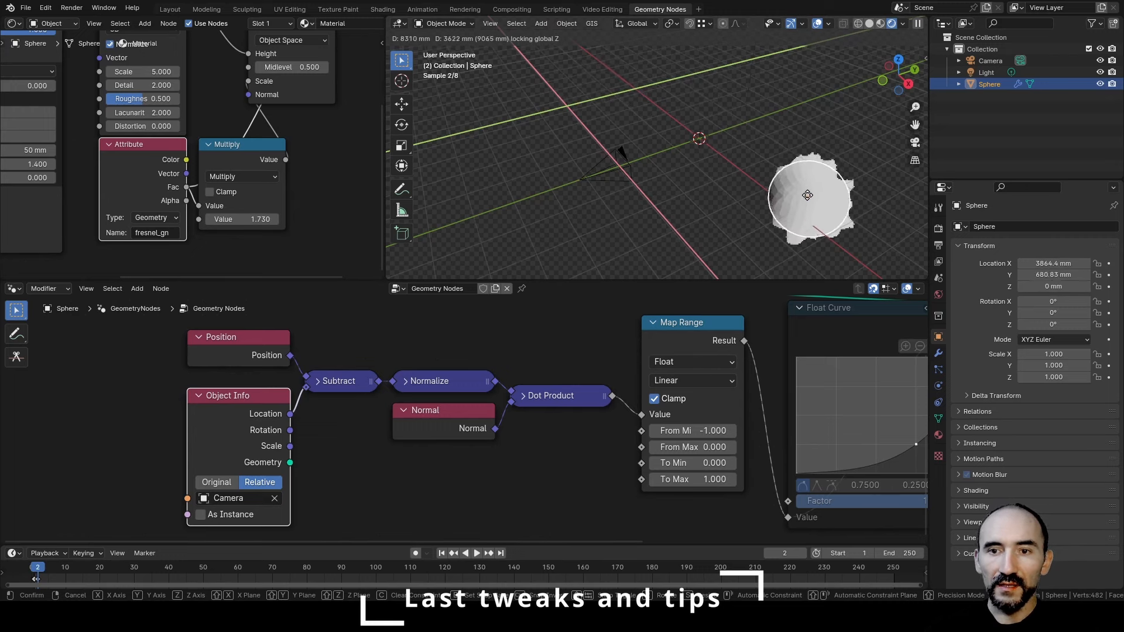
left_click(810, 173)
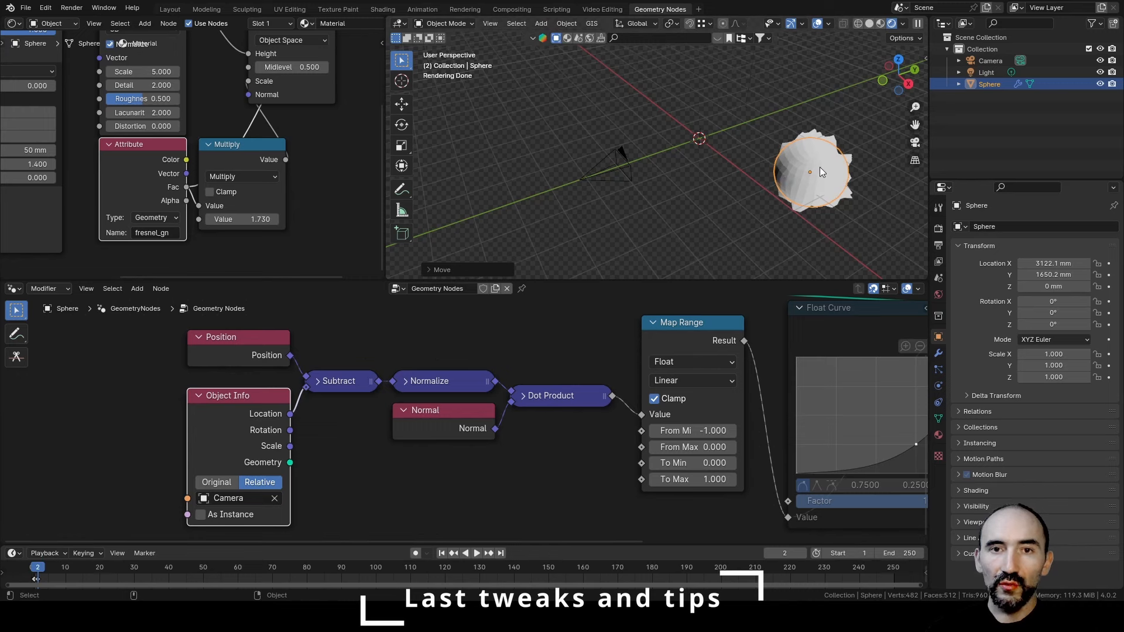
key("Tab")
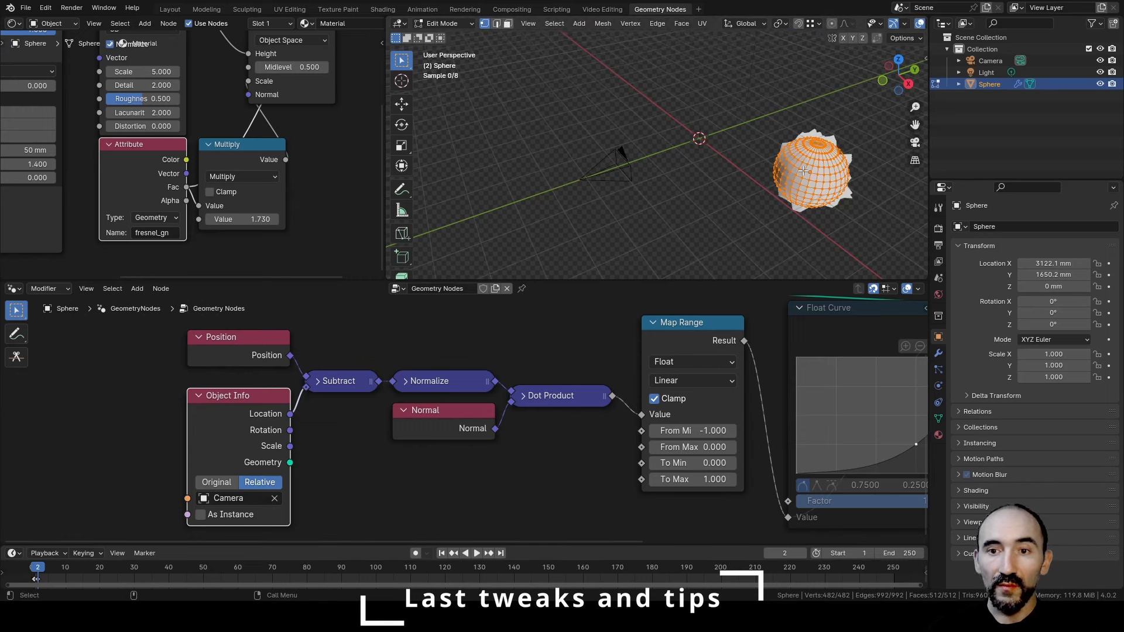
key("Tab")
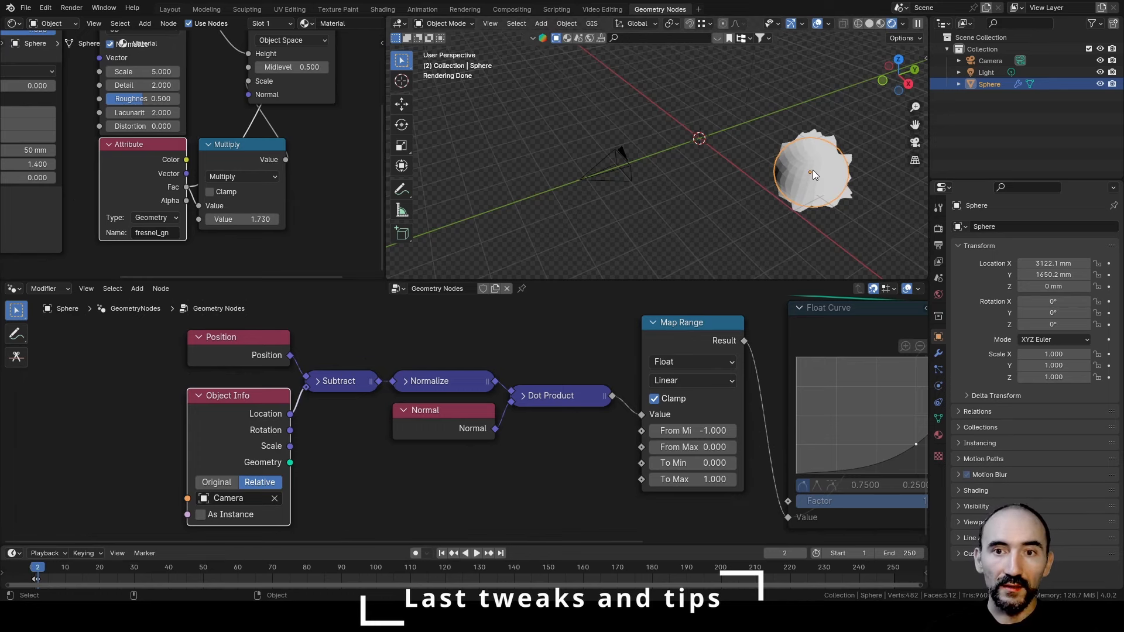
Connect the Principled BSDF back to the Material Output so the sphere shows its checker material.
left_click(622, 149)
key("ctrl+z")
scroll(227, 116, "down", 6)
middle_click_drag(154, 66, 172, 138)
left_click(86, 101, "ctrl+shift")
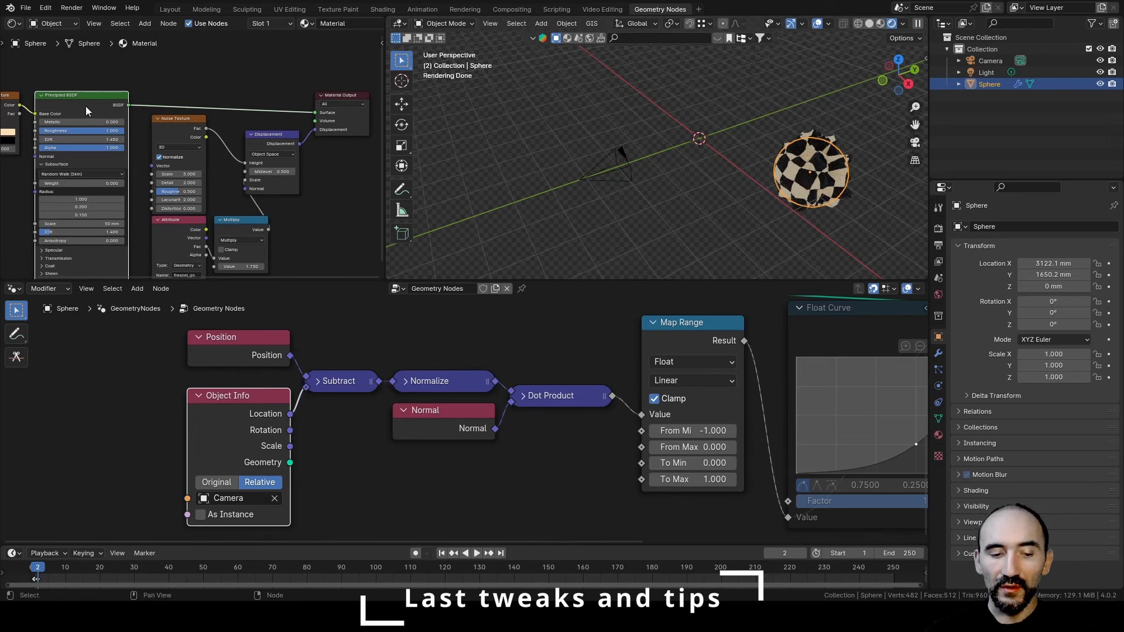
Move the sphere past the camera to about X -863 mm, Y -7214 mm, and deselect it.
left_click_drag(824, 171, 472, 203)
mouse_move(548, 184)
middle_mouse_down()
mouse_move(613, 149)
mouse_move(602, 166)
mouse_move(531, 120)
mouse_move(599, 153)
mouse_move(596, 118)
mouse_move(622, 129)
middle_mouse_up()
left_click(567, 126)
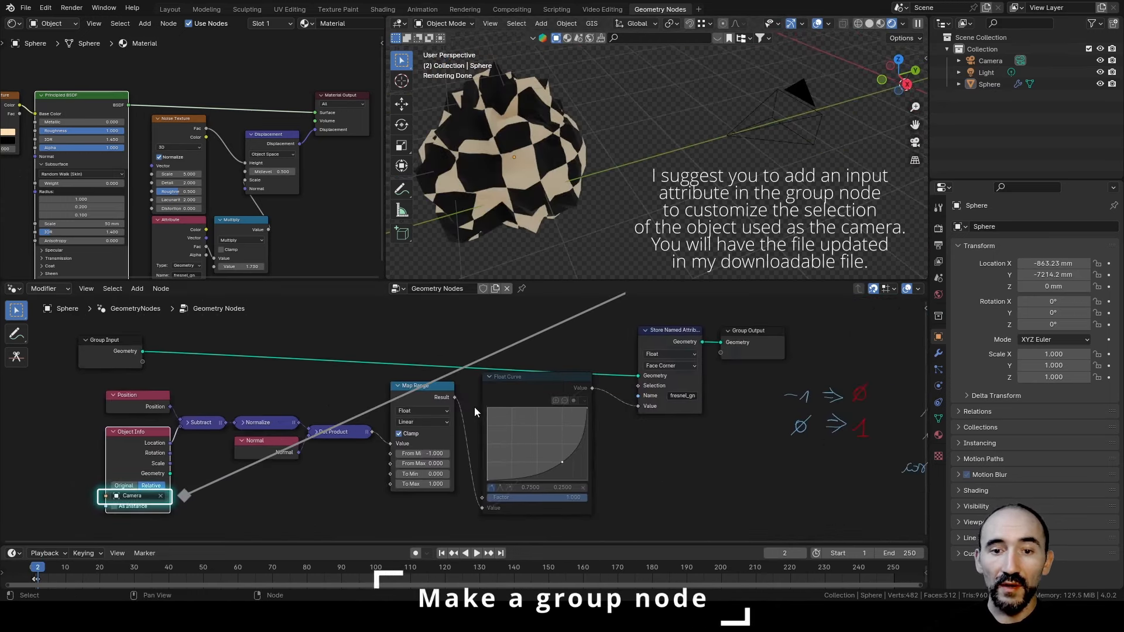
Join the nodes from Position to Store Named Attribute in a frame labelled "Custom fresnel" and move Group Input and Group Output outside it.
left_click_drag(542, 384, 541, 402)
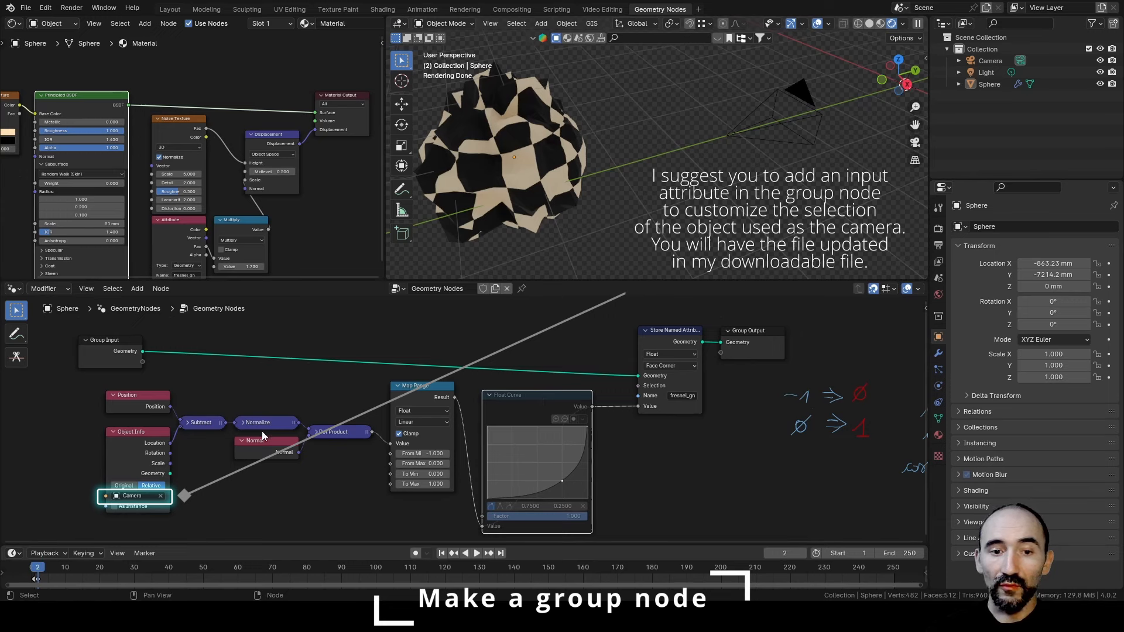
left_click_drag(72, 391, 694, 508)
key("ctrl+j")
key("F2")
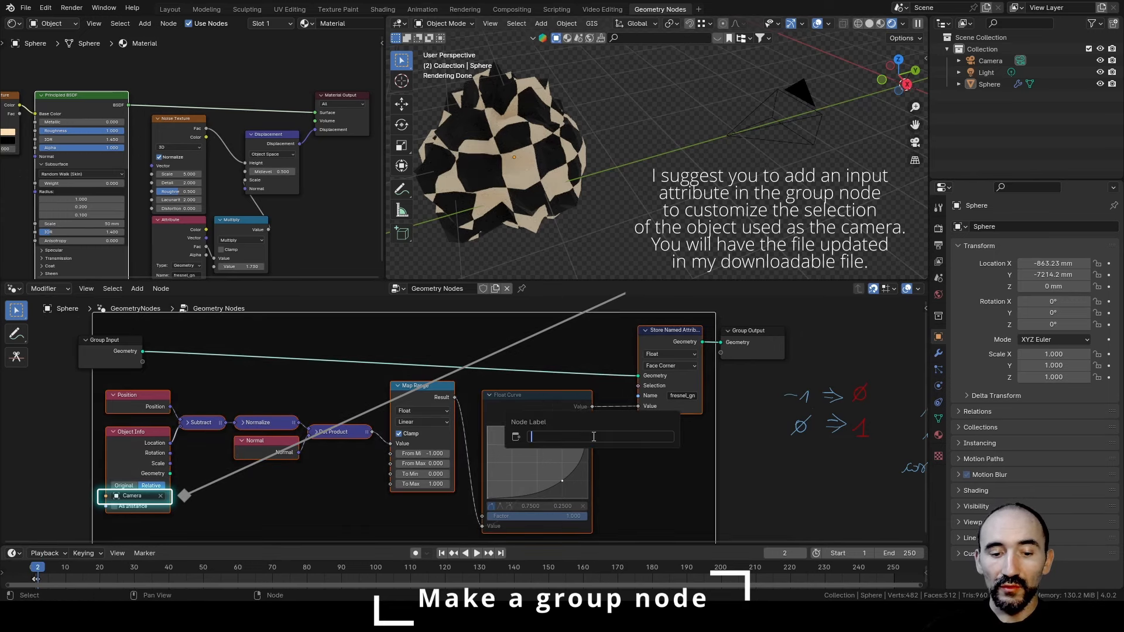
type("snel")
key("Return")
left_click_drag(110, 341, 12, 349)
left_click_drag(753, 330, 774, 331)
Rename the sphere modifier's node group to "Fresnel".
left_click(938, 353)
type("Custom fre")
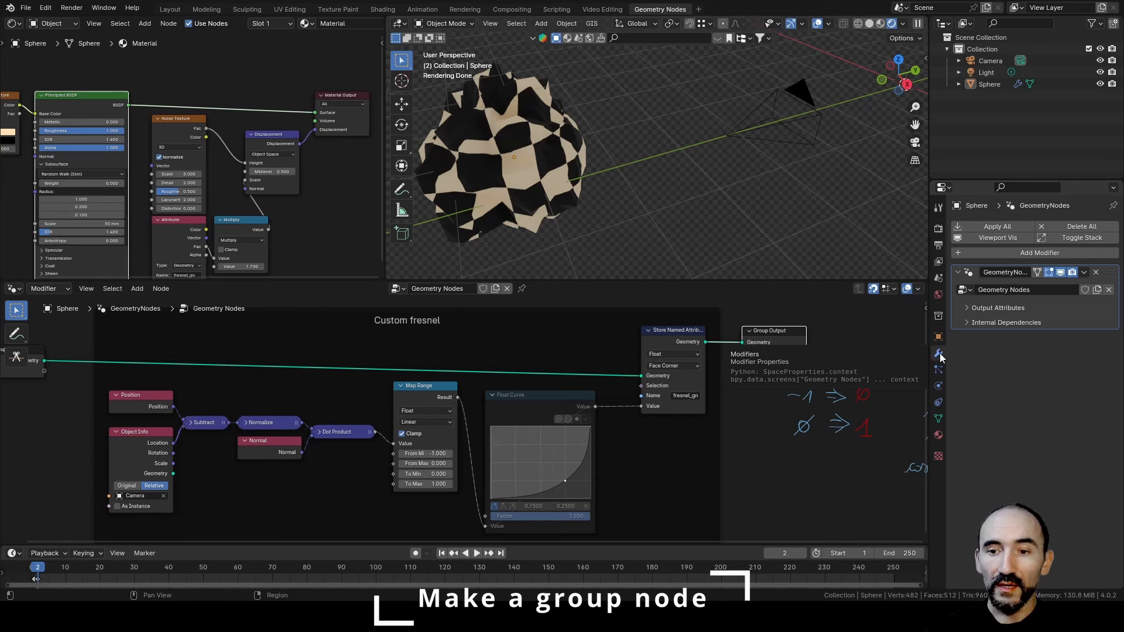
left_click(1036, 290)
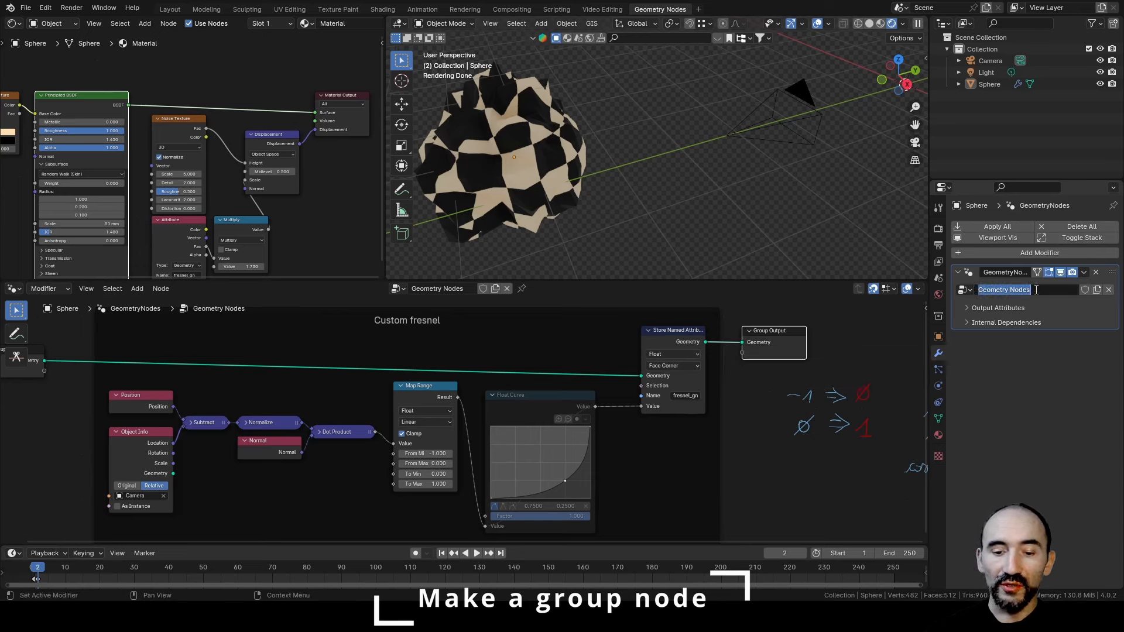
type("Fresnel")
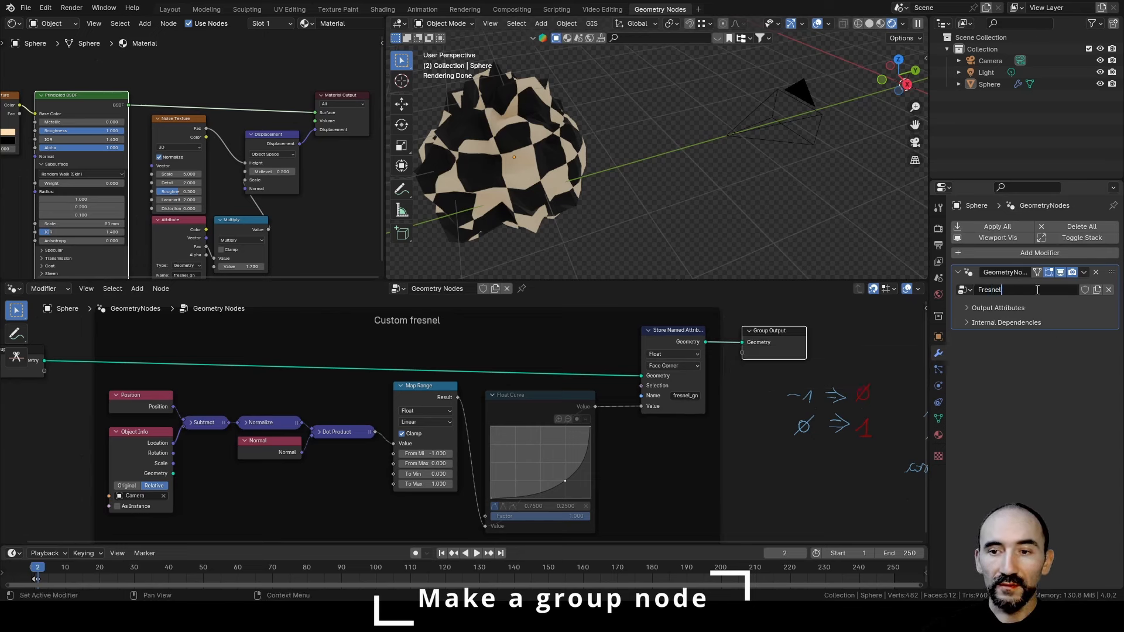
key("Return")
Wrap the modifier's Fresnel setup into a single group node using Move to Nodes.
left_click(1084, 273)
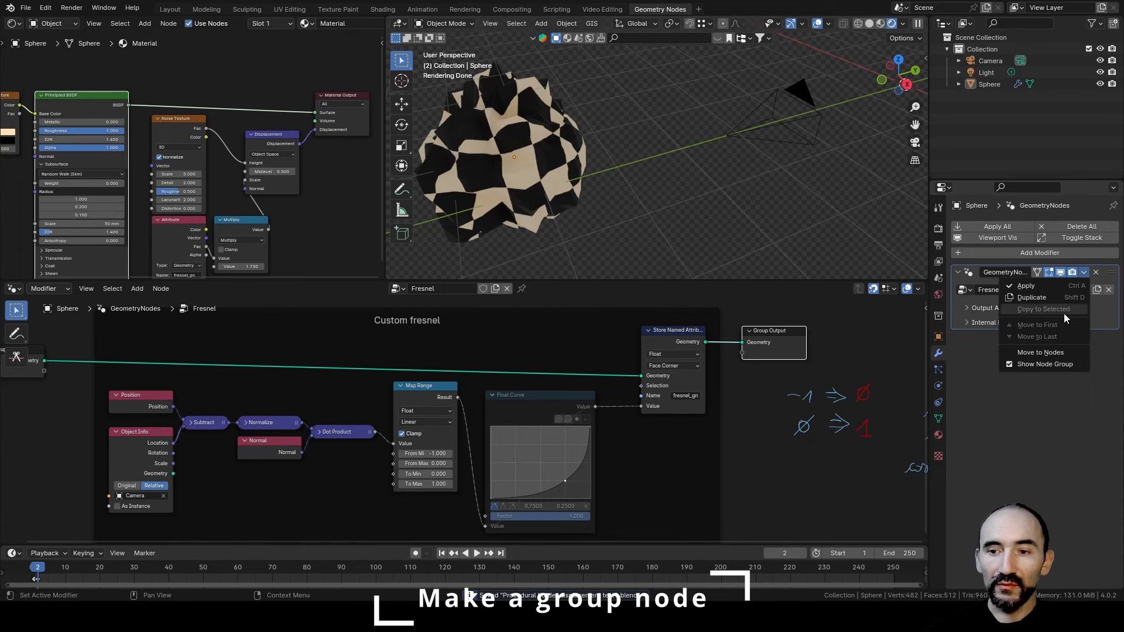
left_click(1050, 353)
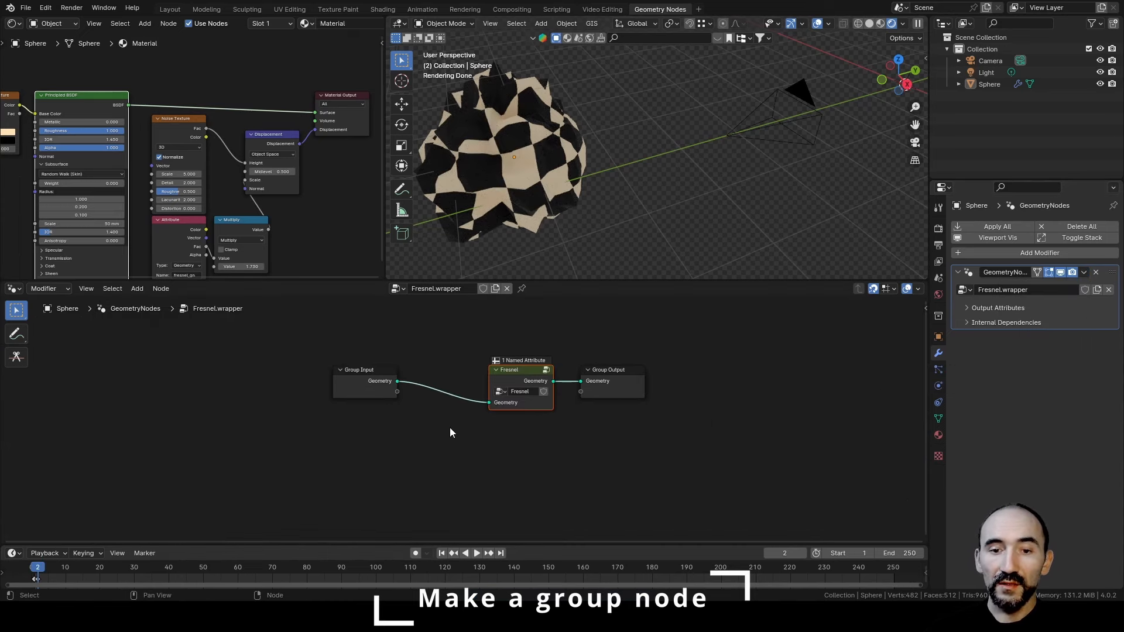
scroll(467, 423, "up", 3)
middle_click_drag(575, 437, 451, 487)
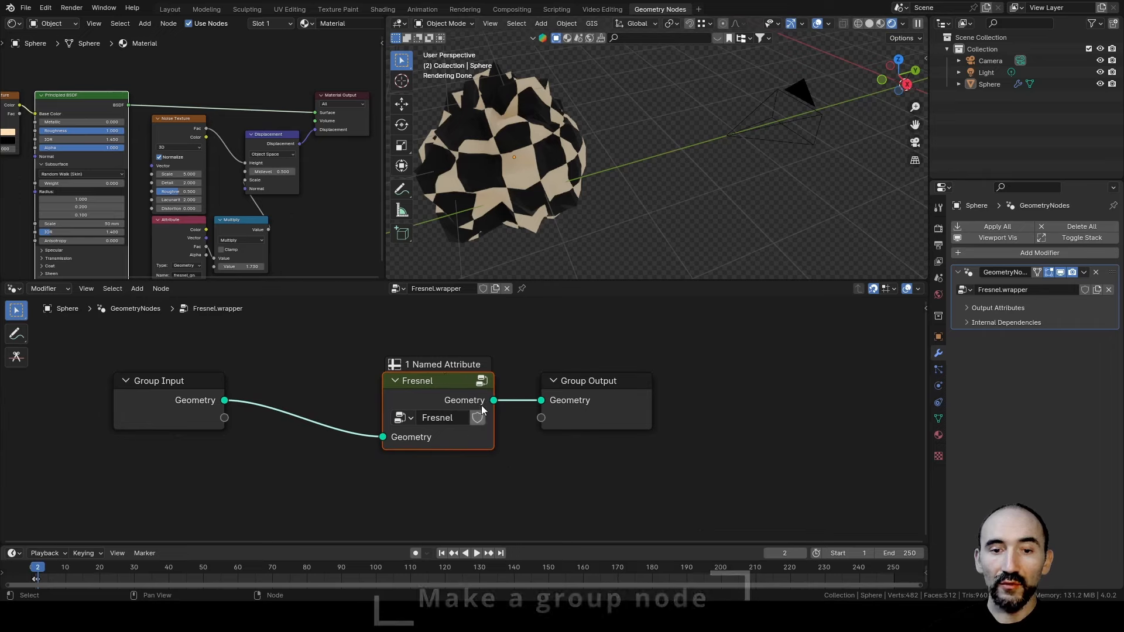